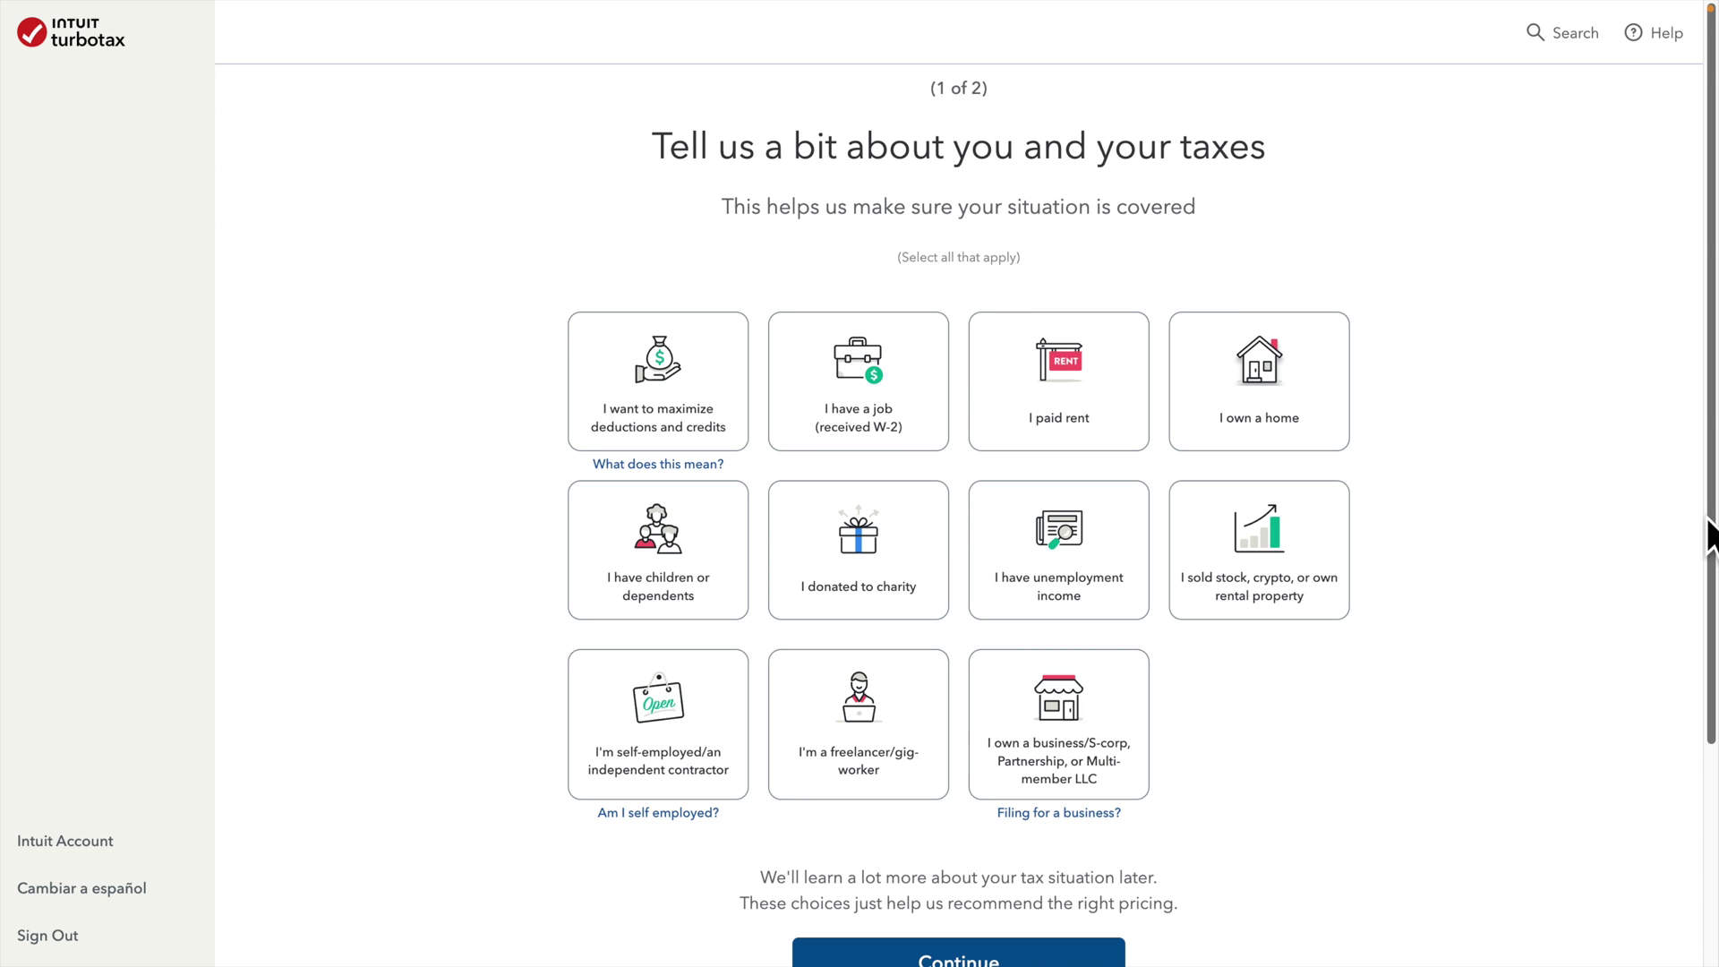
Answer that you're self-employed and comfortable doing your taxes on your own.
scroll(1710, 537, "down", 2)
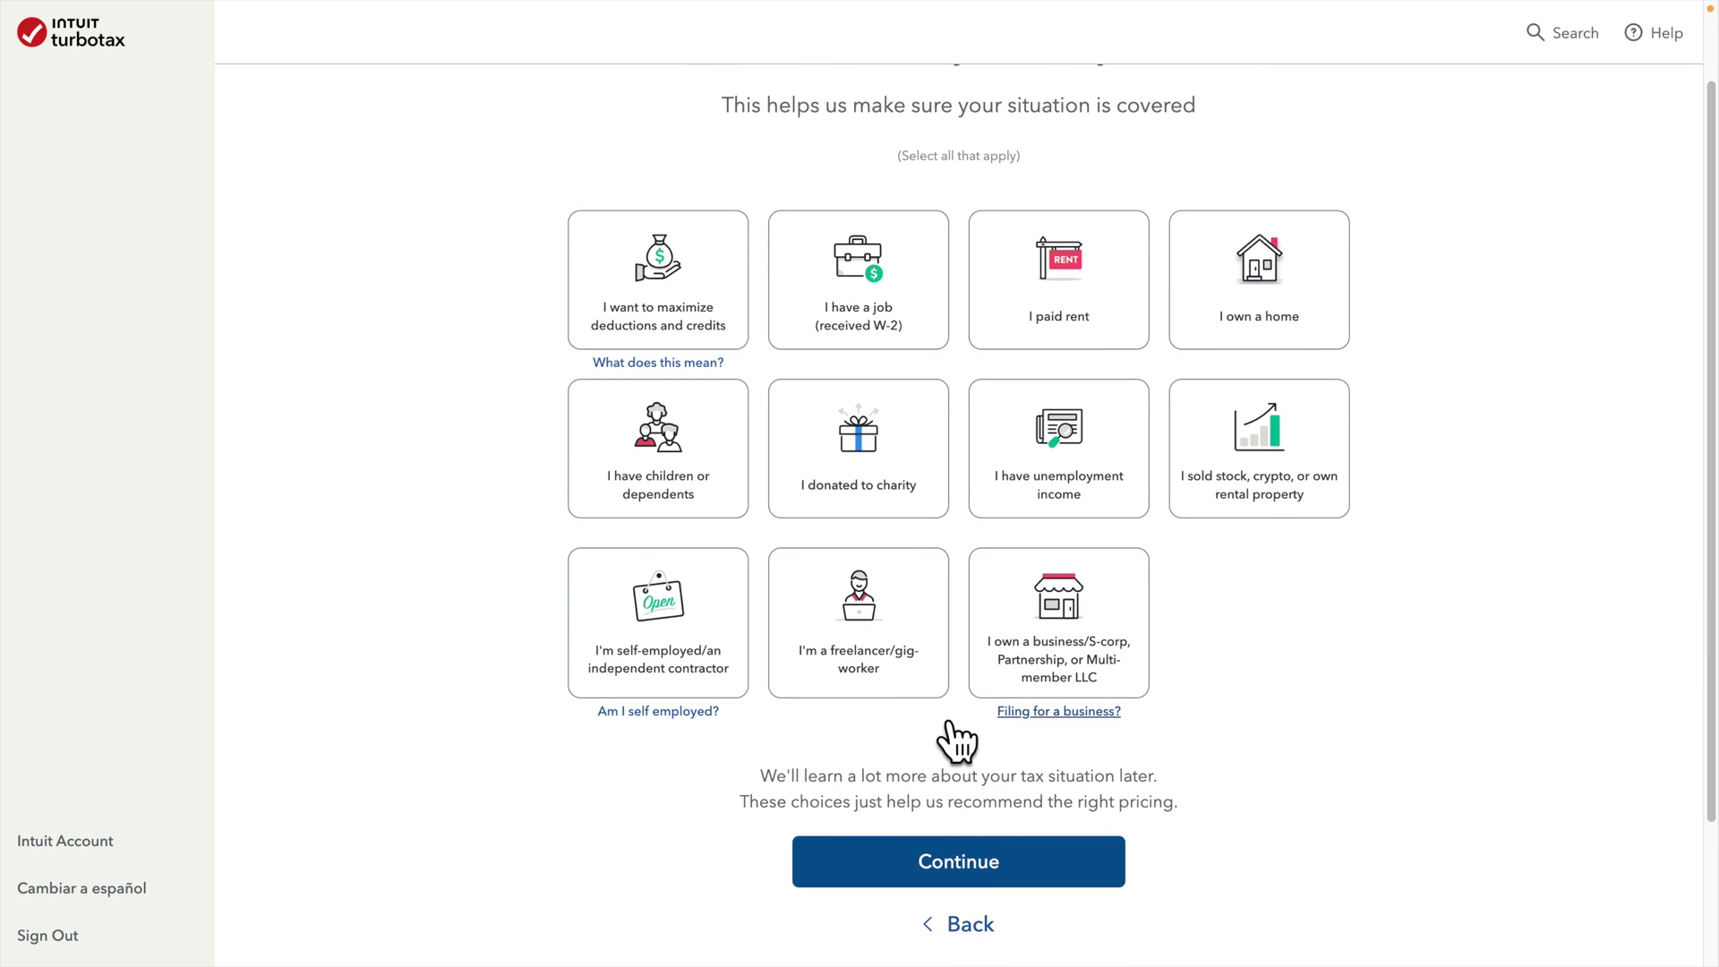
left_click(649, 602)
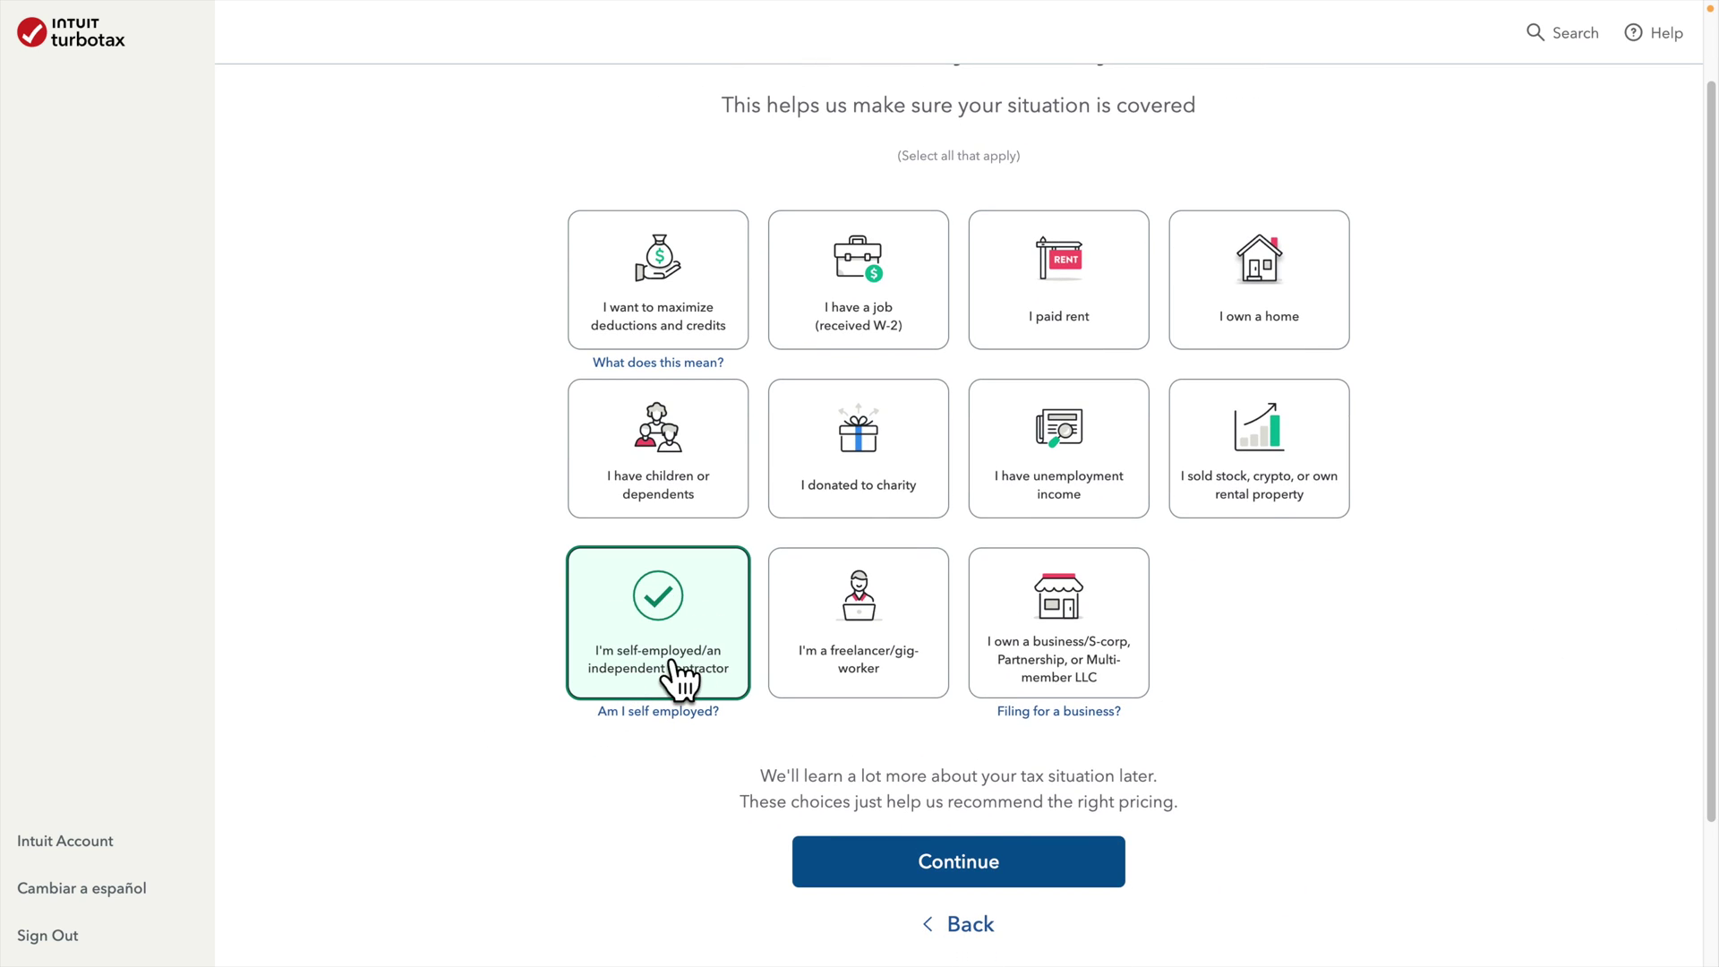
left_click(952, 849)
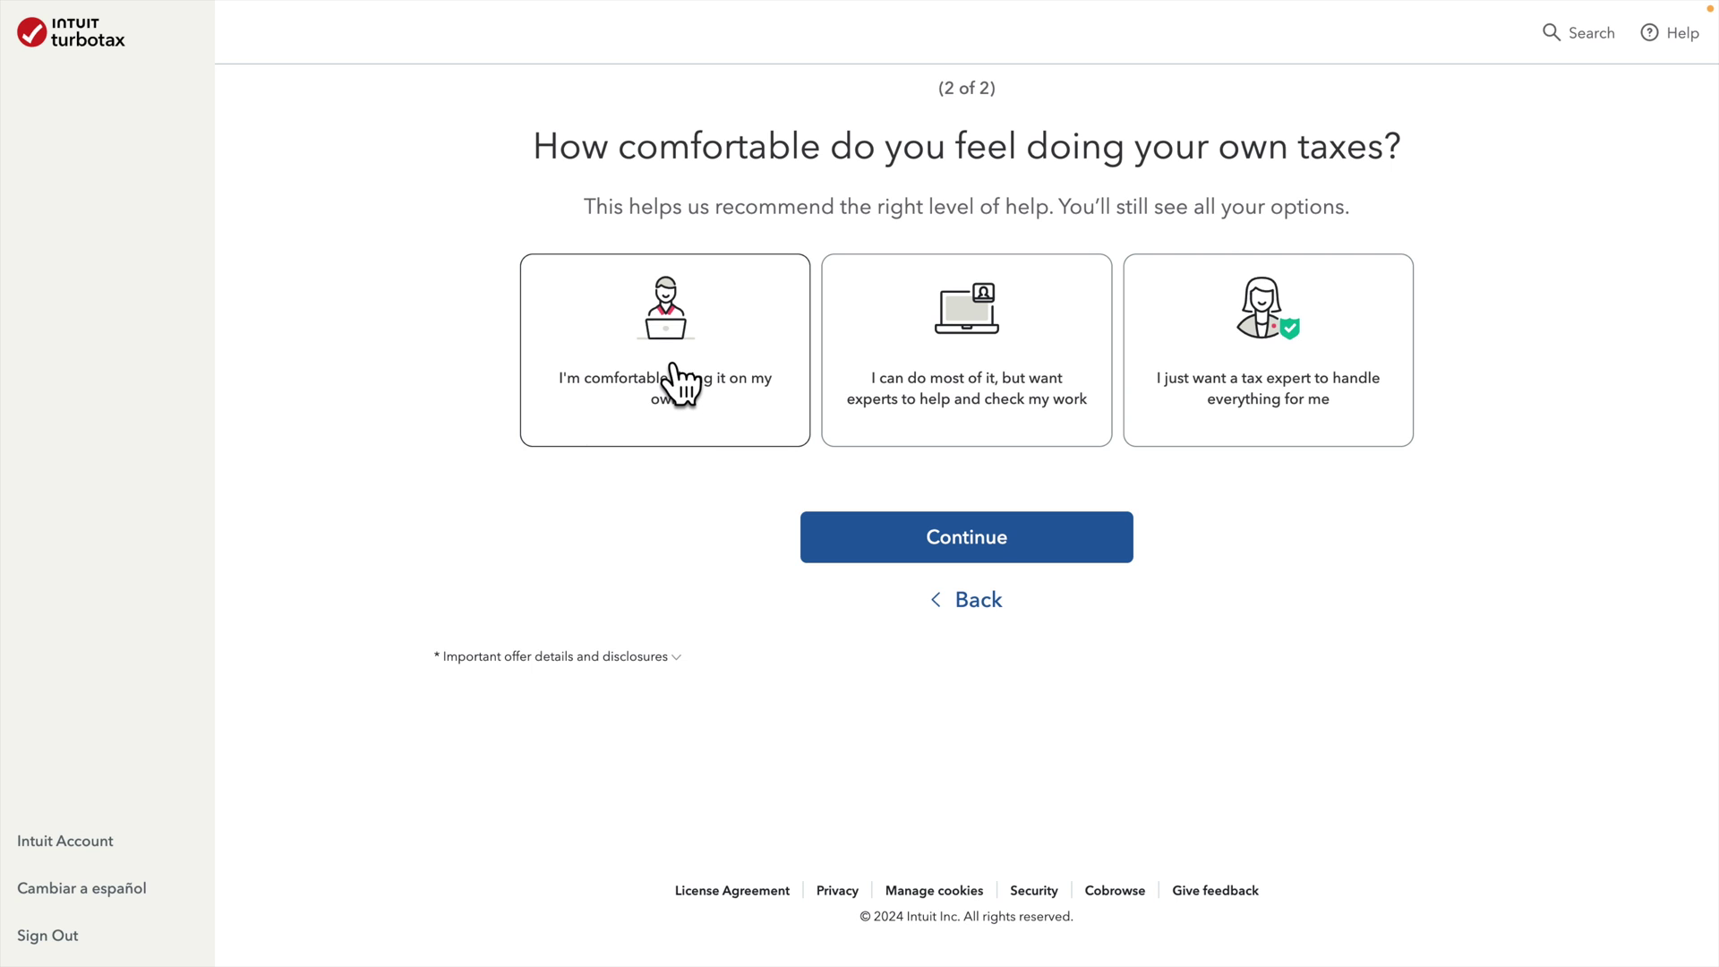
left_click(681, 383)
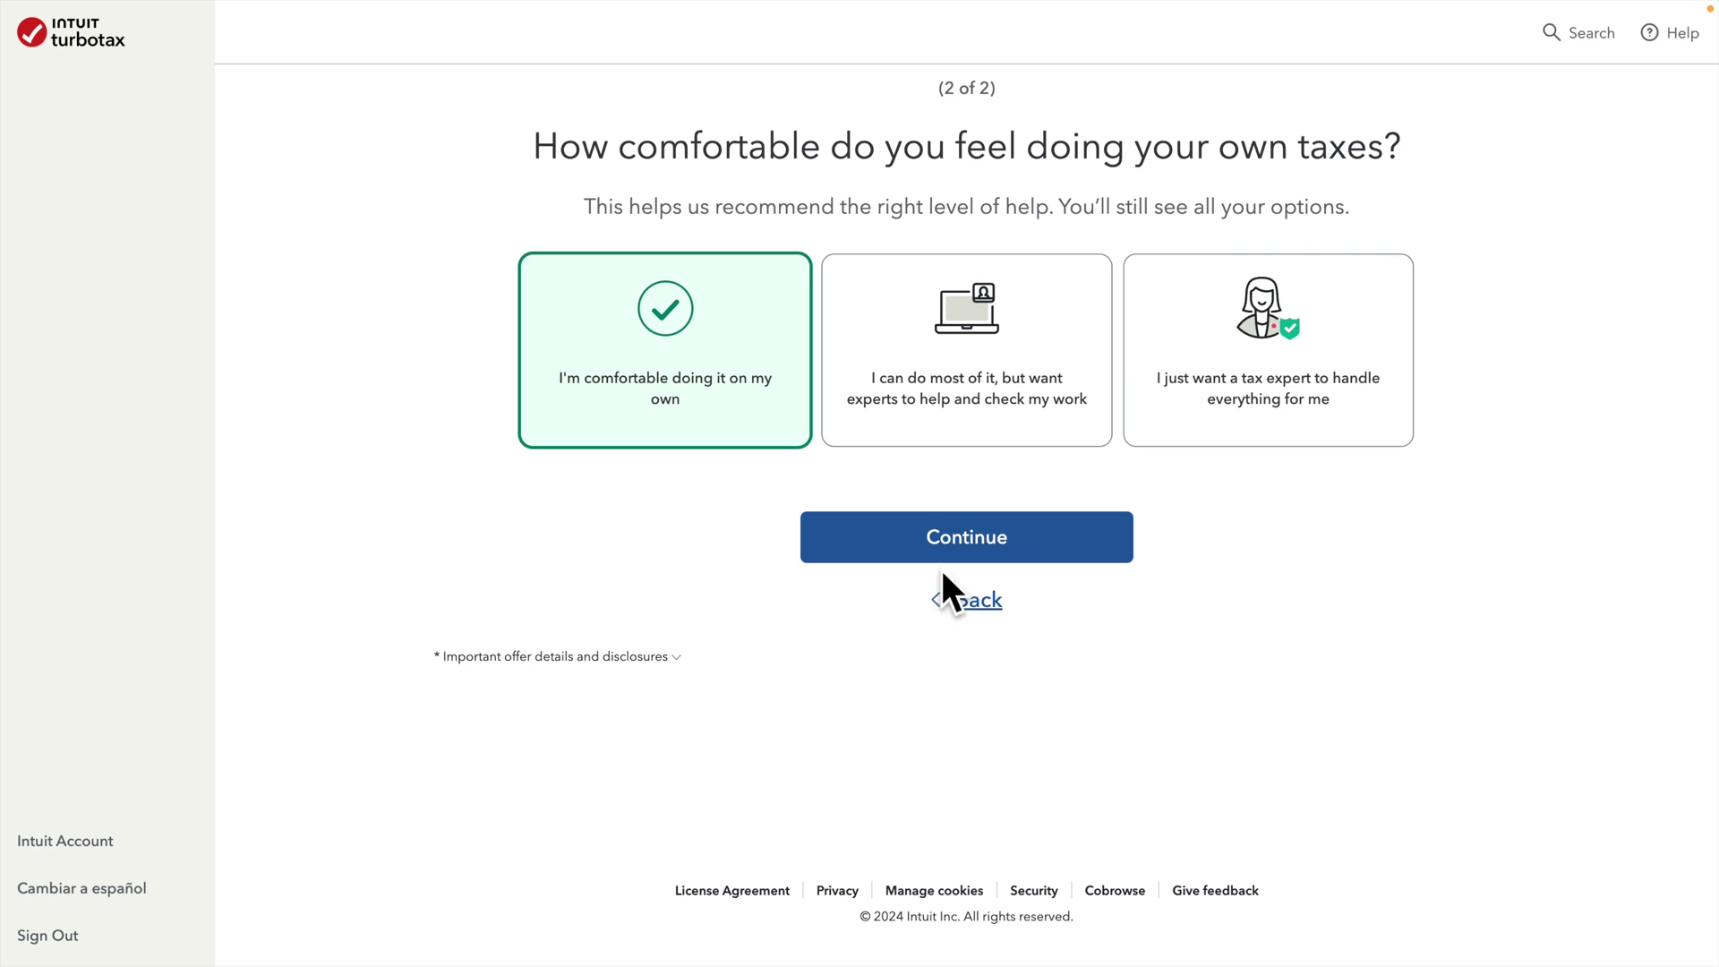
left_click(1007, 555)
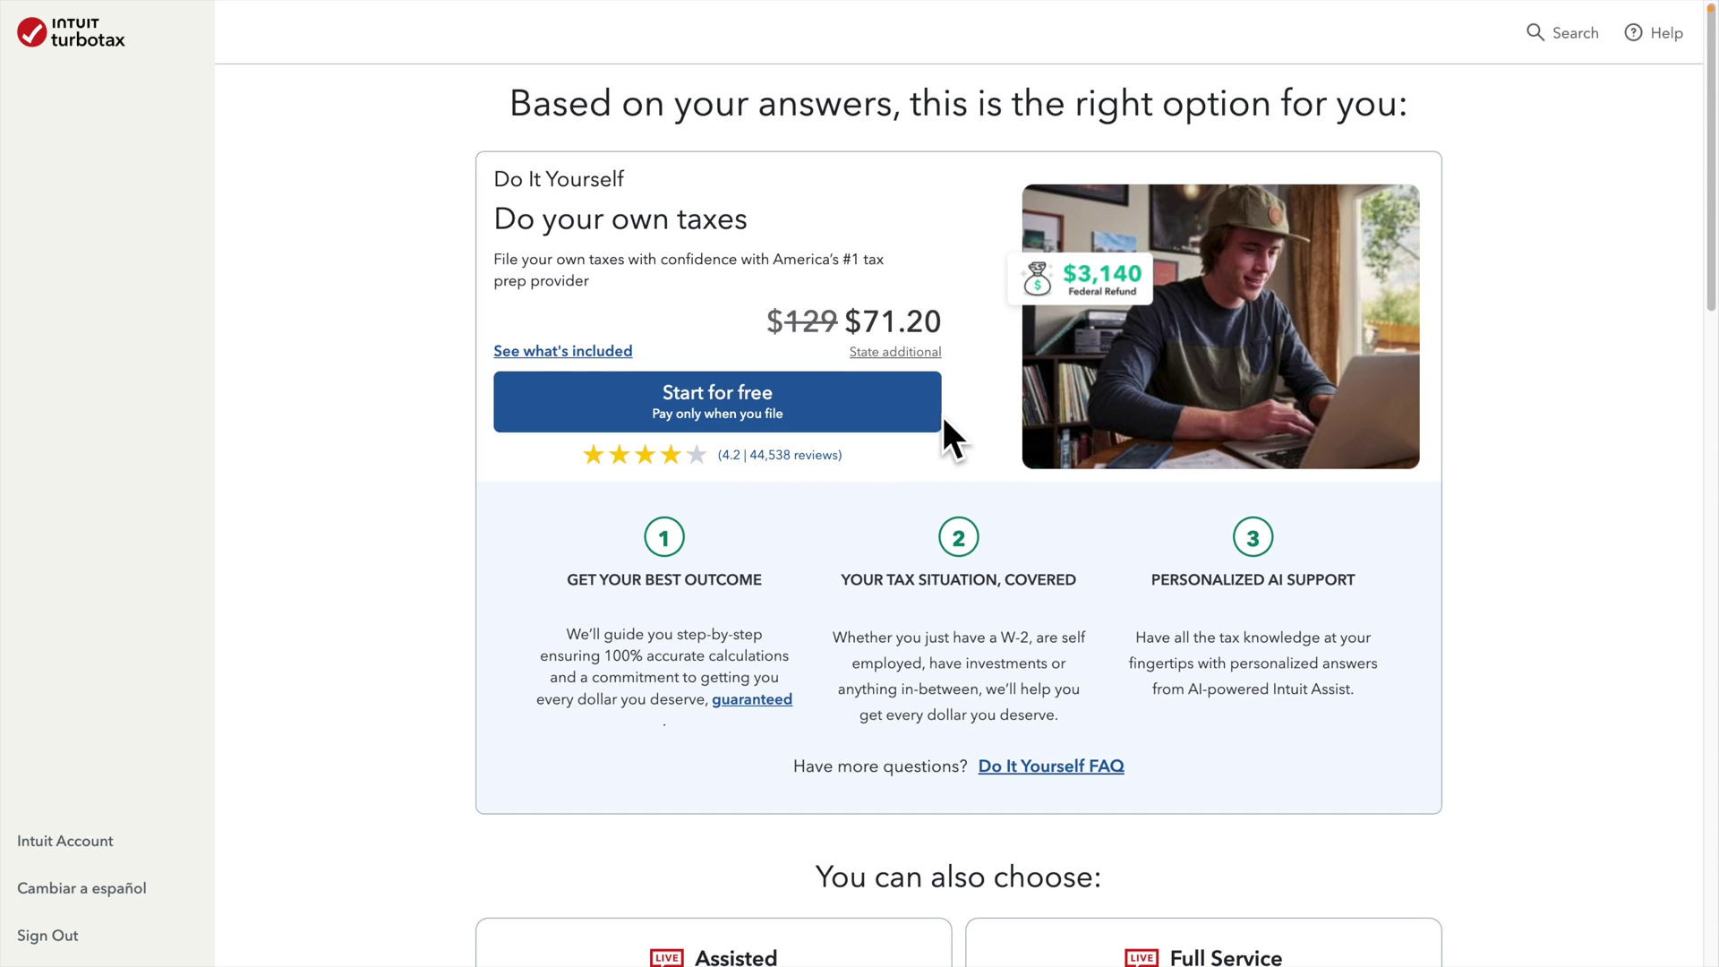
Look over the plans and choose 'Start for free' on the Do It Yourself plan.
scroll(906, 662, "down", 4)
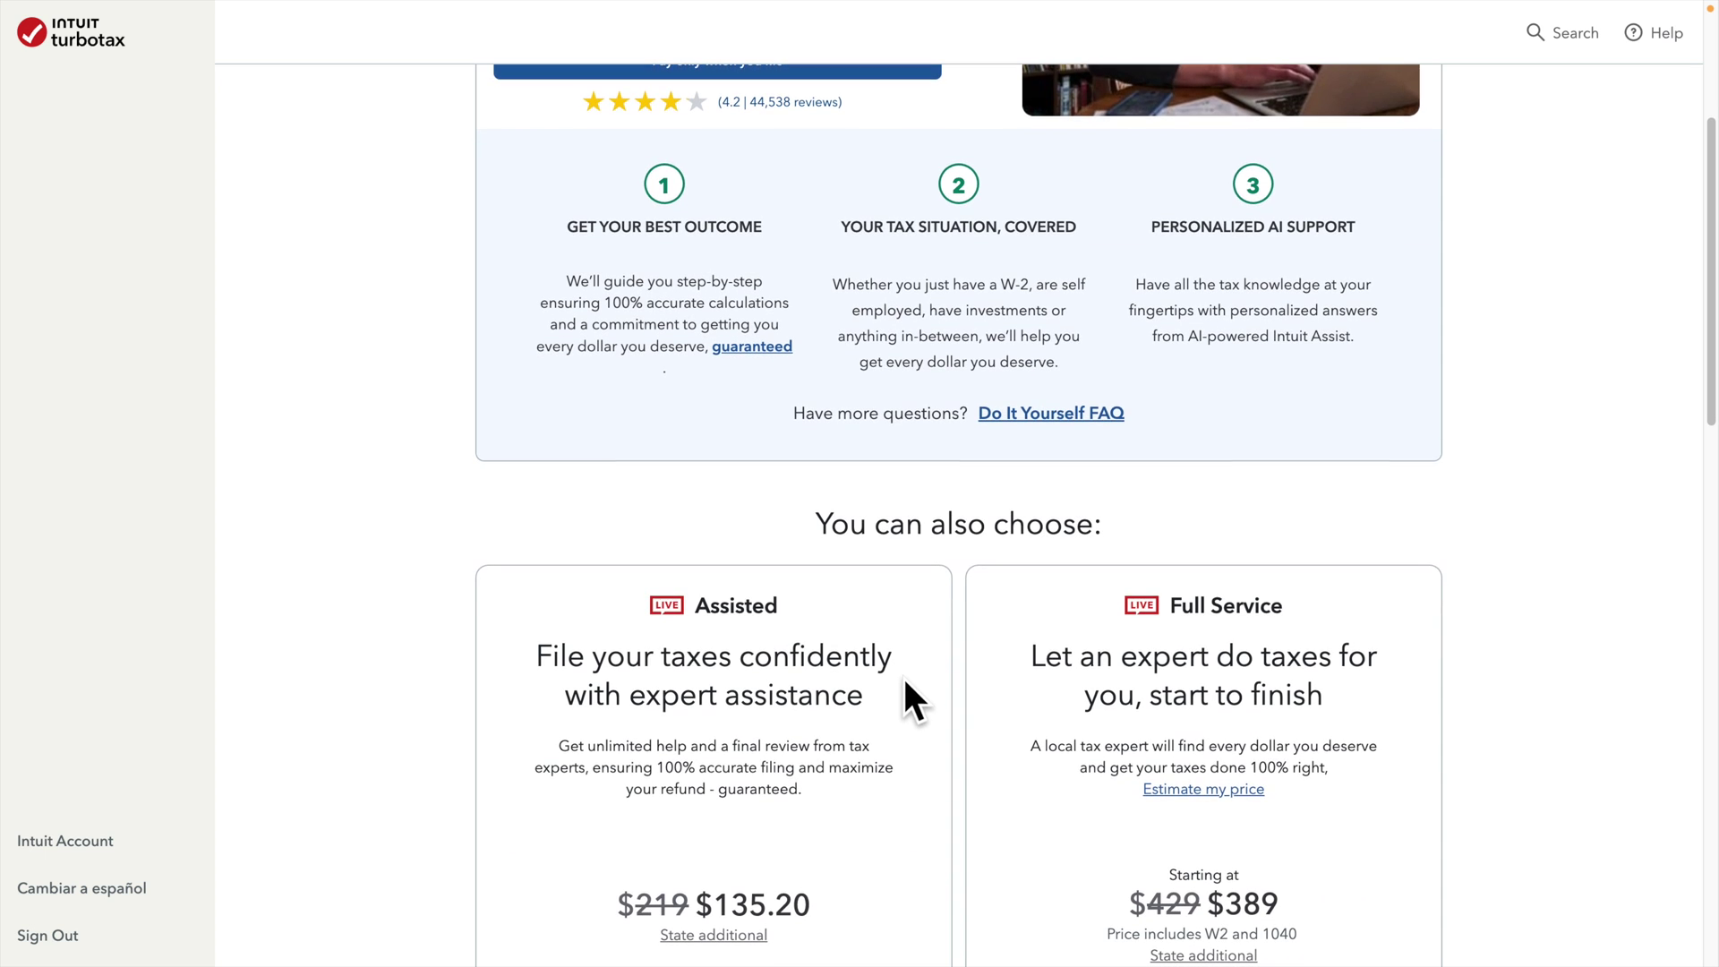
scroll(899, 716, "down", 3)
scroll(899, 705, "up", 7)
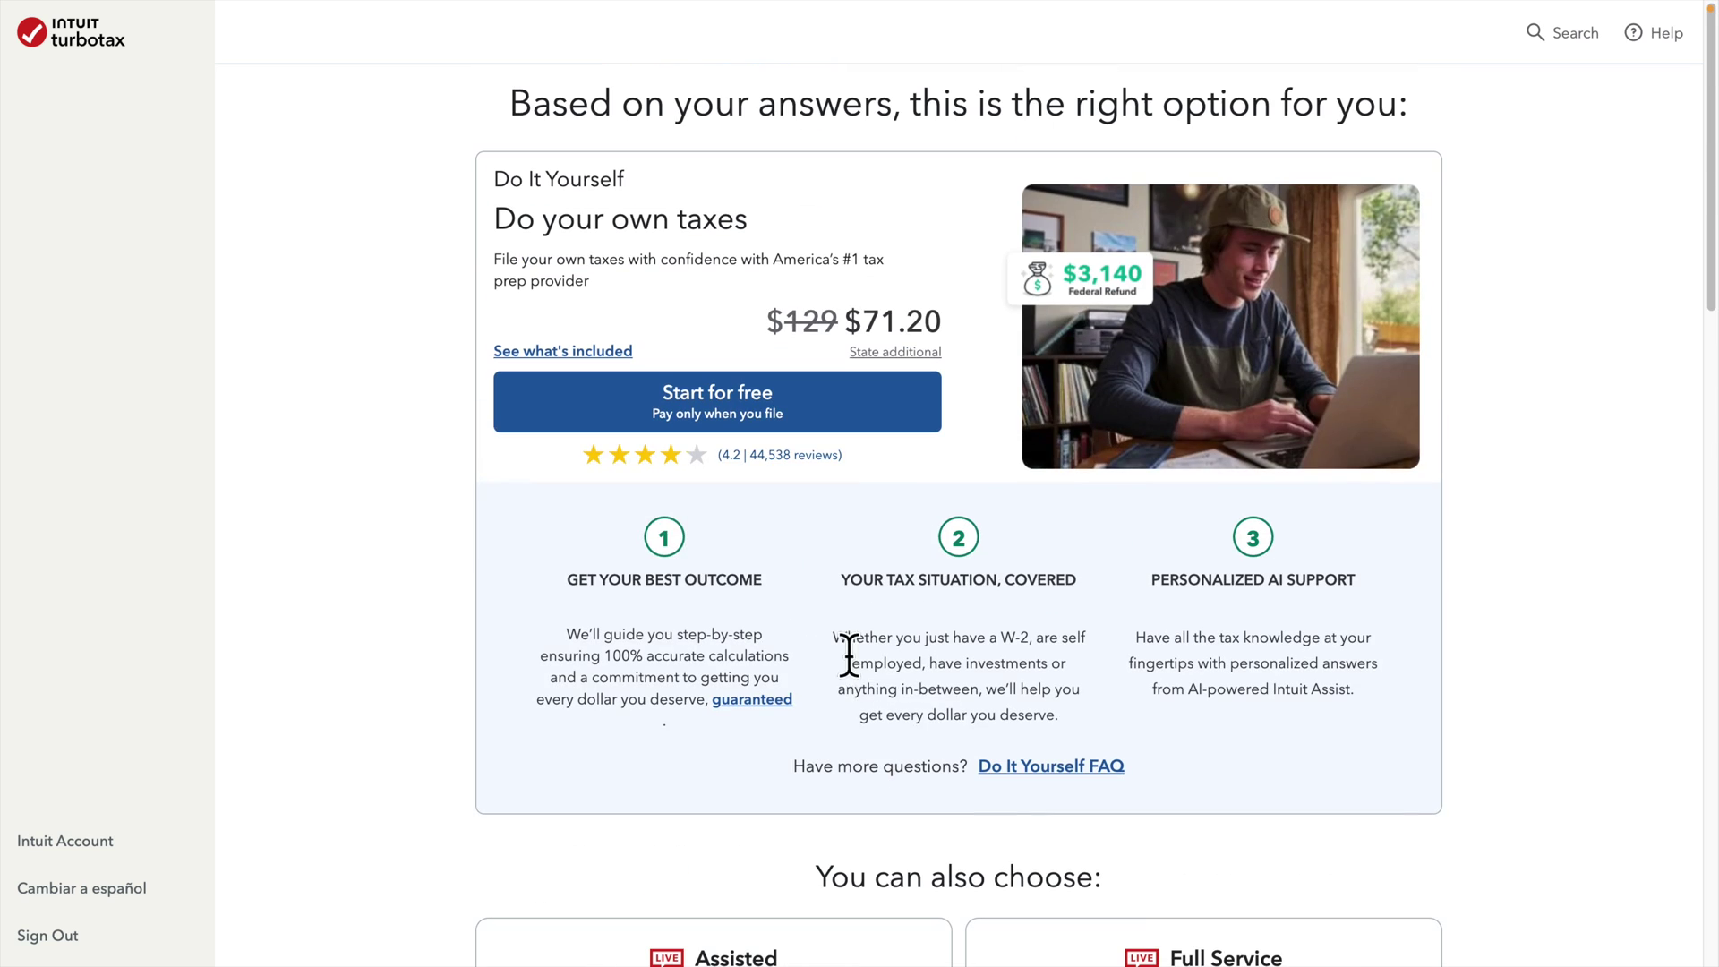
left_click(743, 419)
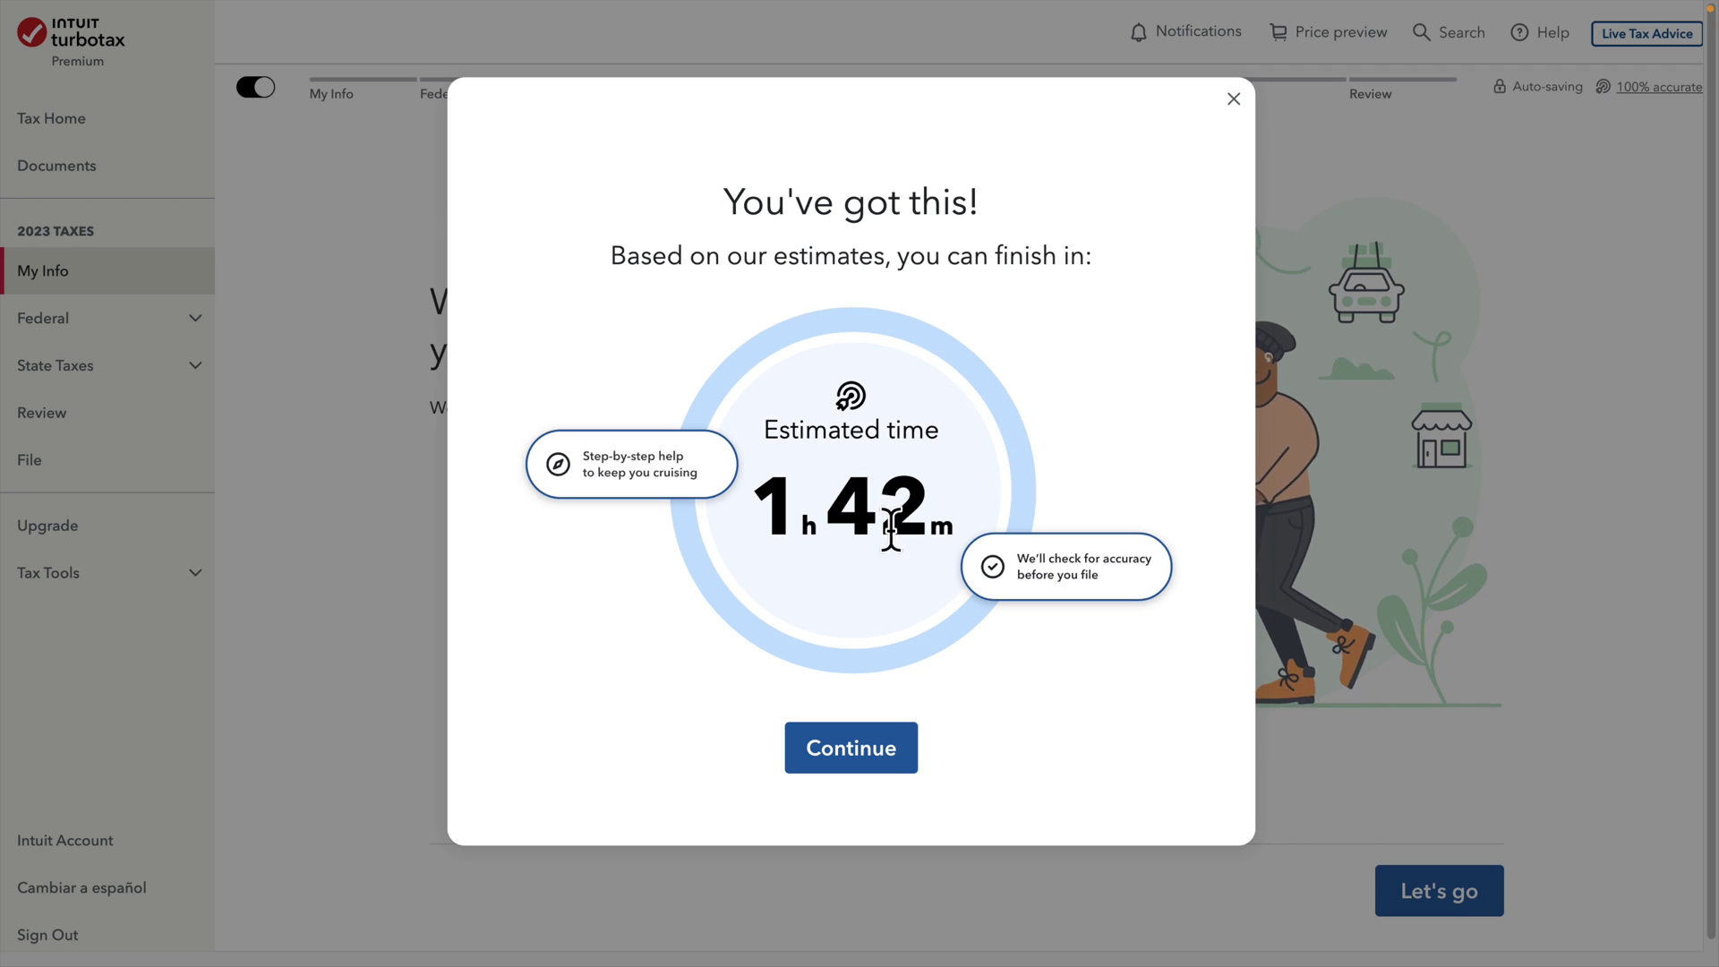
Close the 1h 42m time-estimate popup and start the Your personal info section.
left_click(864, 759)
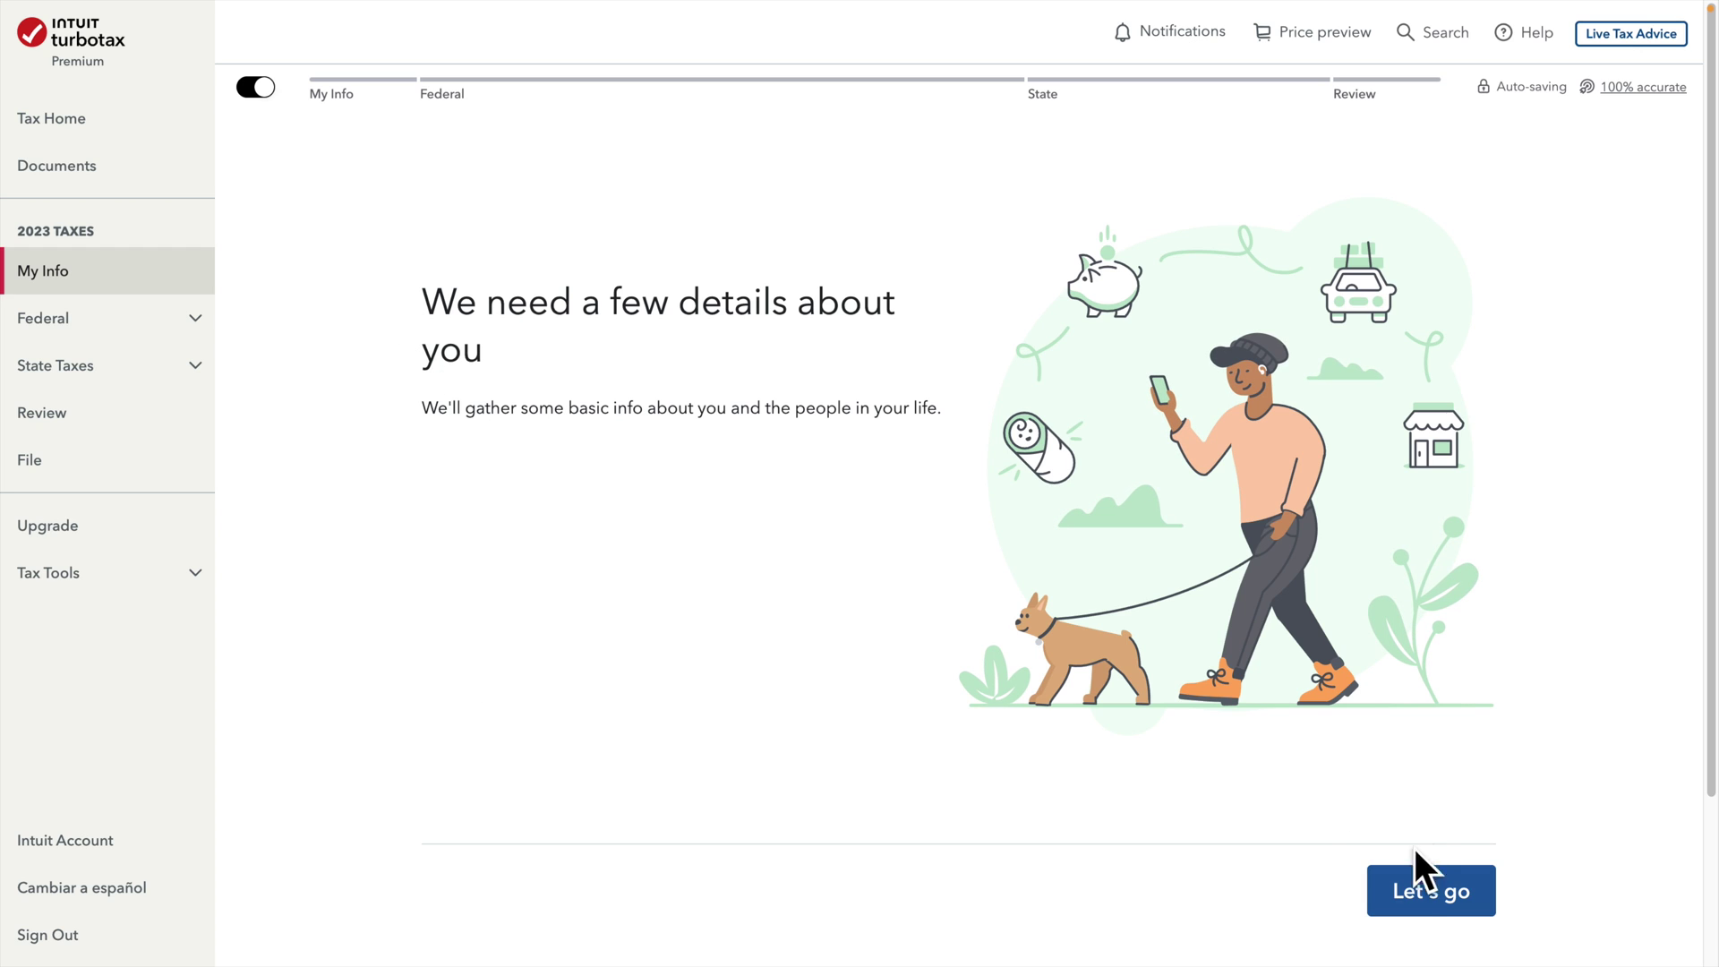
left_click(1435, 891)
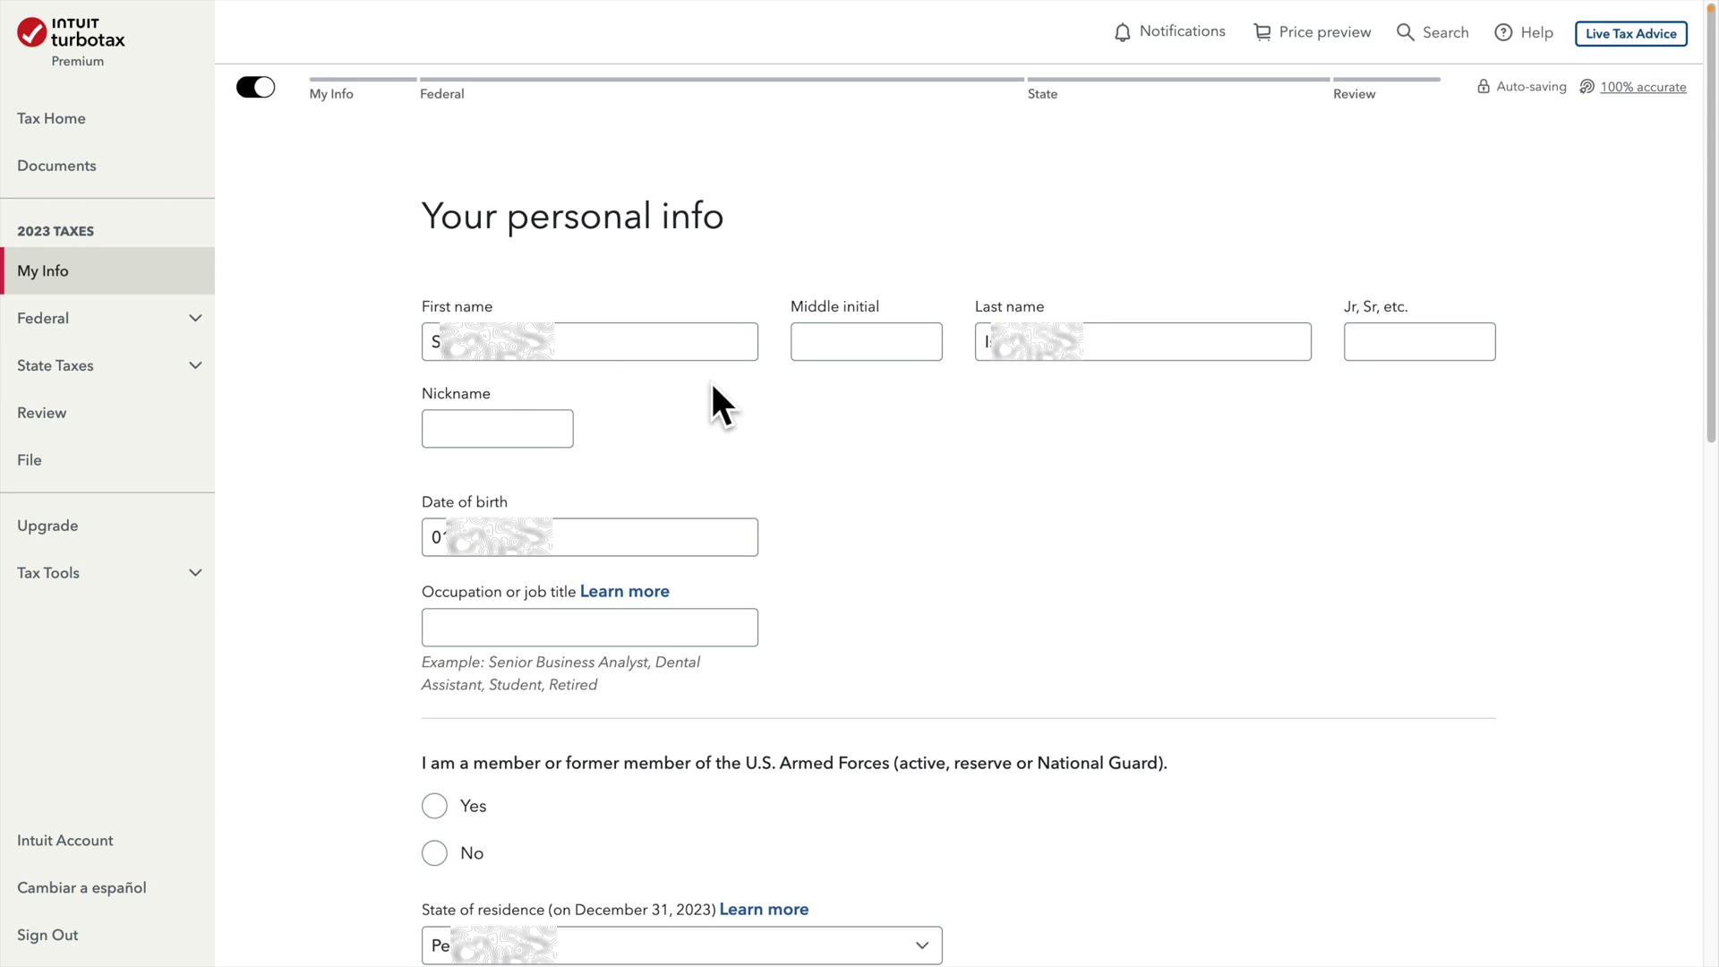
Expand Federal in the sidebar and go to Wages & Income.
left_click(193, 319)
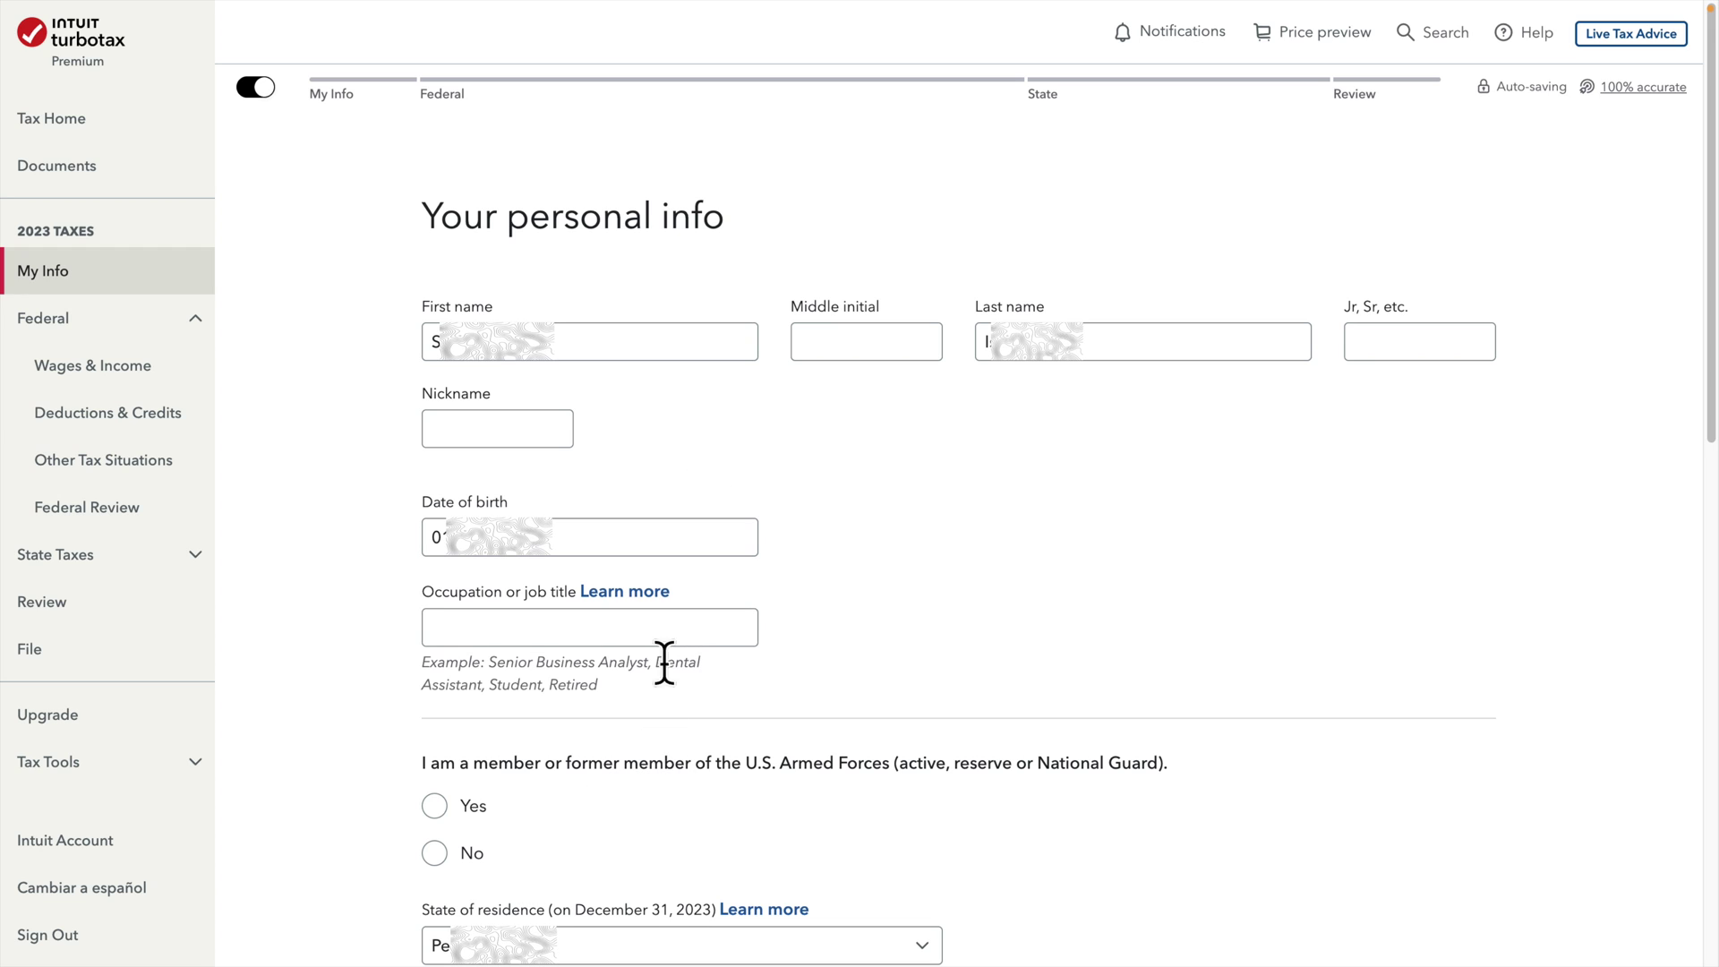
left_click(125, 367)
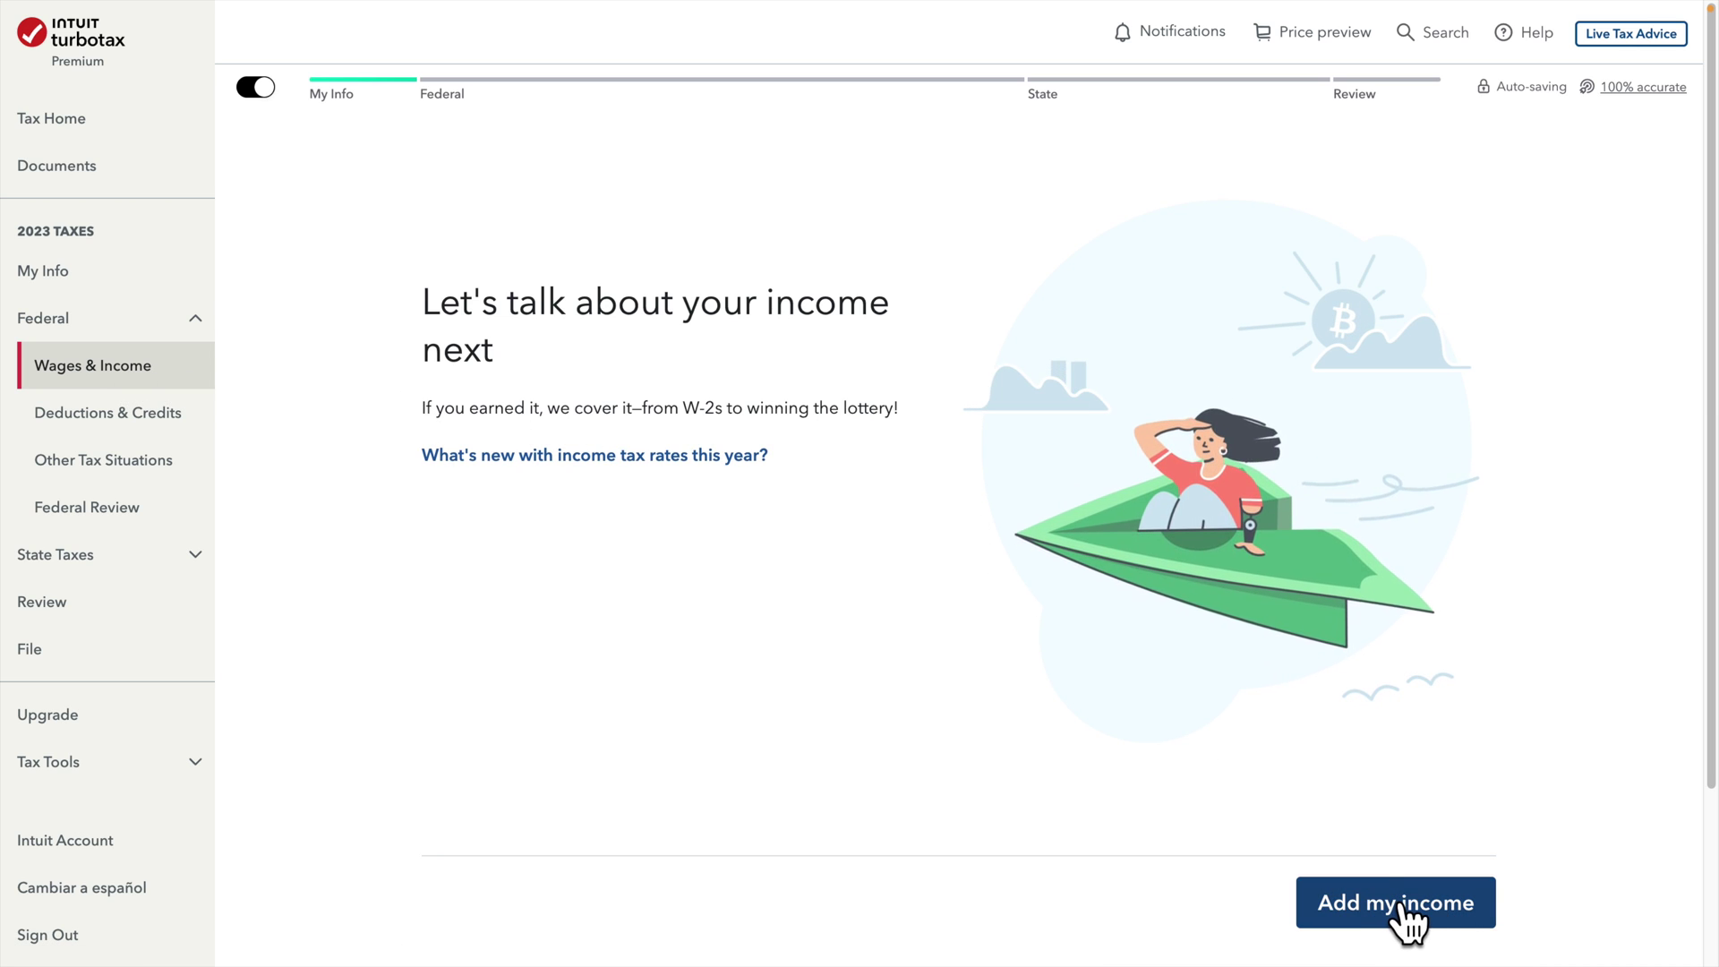
Begin adding income and answer No to earning interest and to retirement plan withdrawals.
left_click(1400, 906)
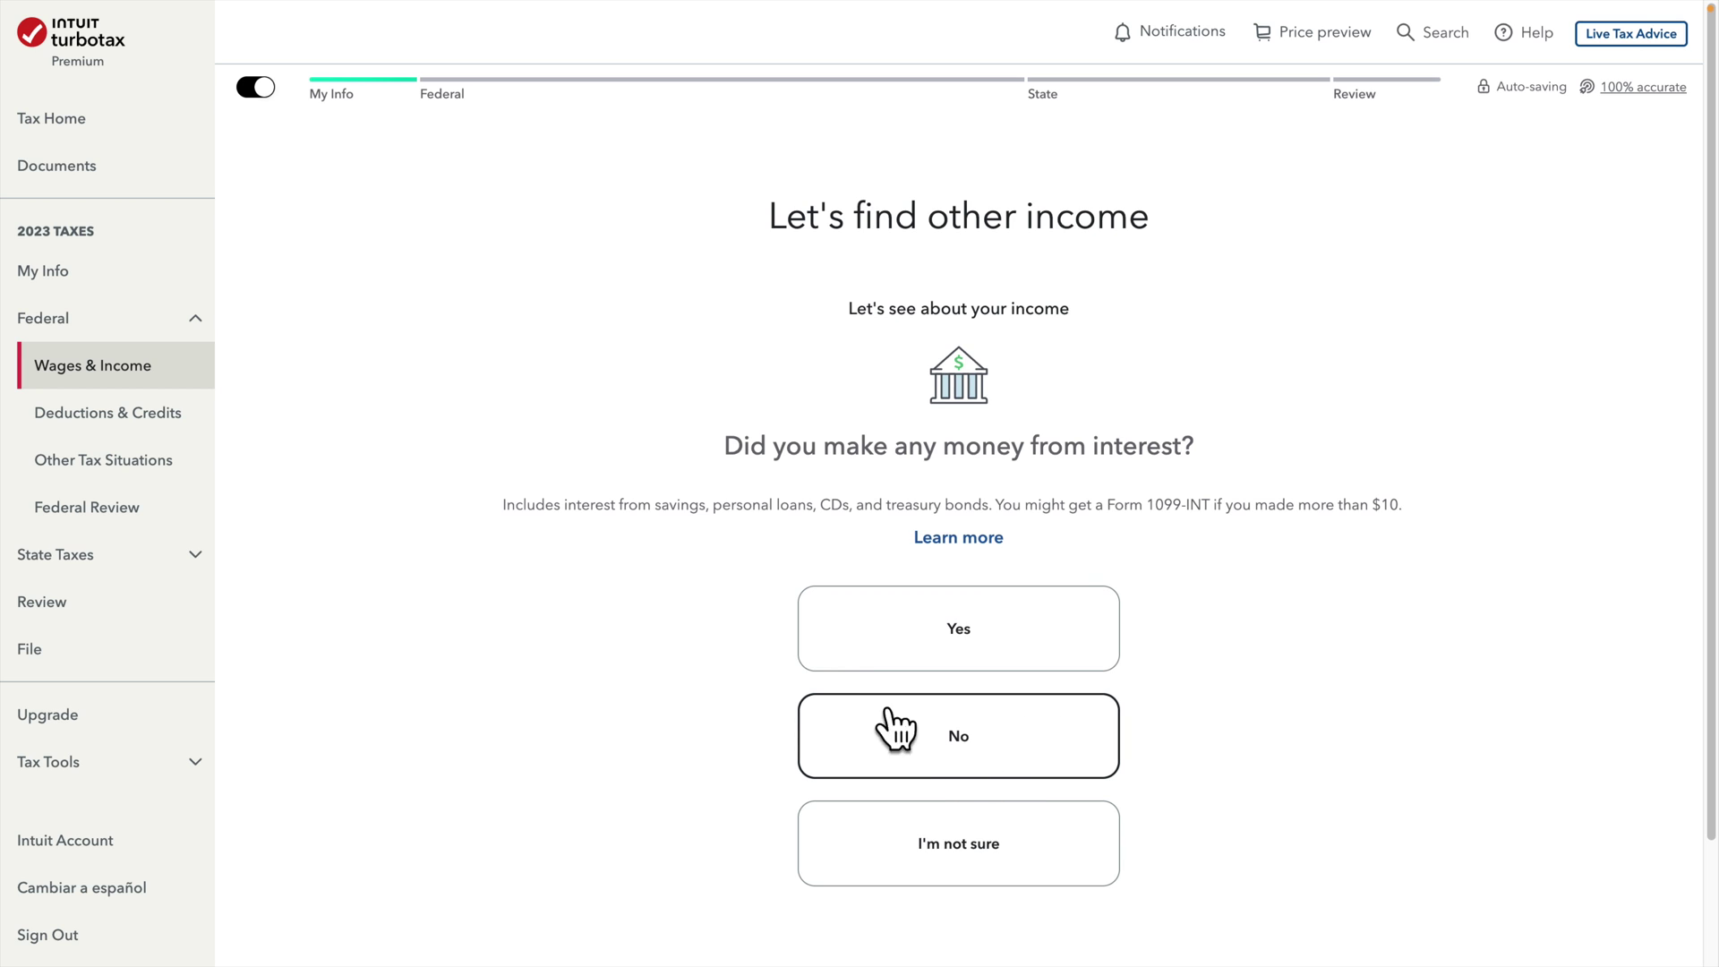
left_click_drag(742, 448, 1196, 463)
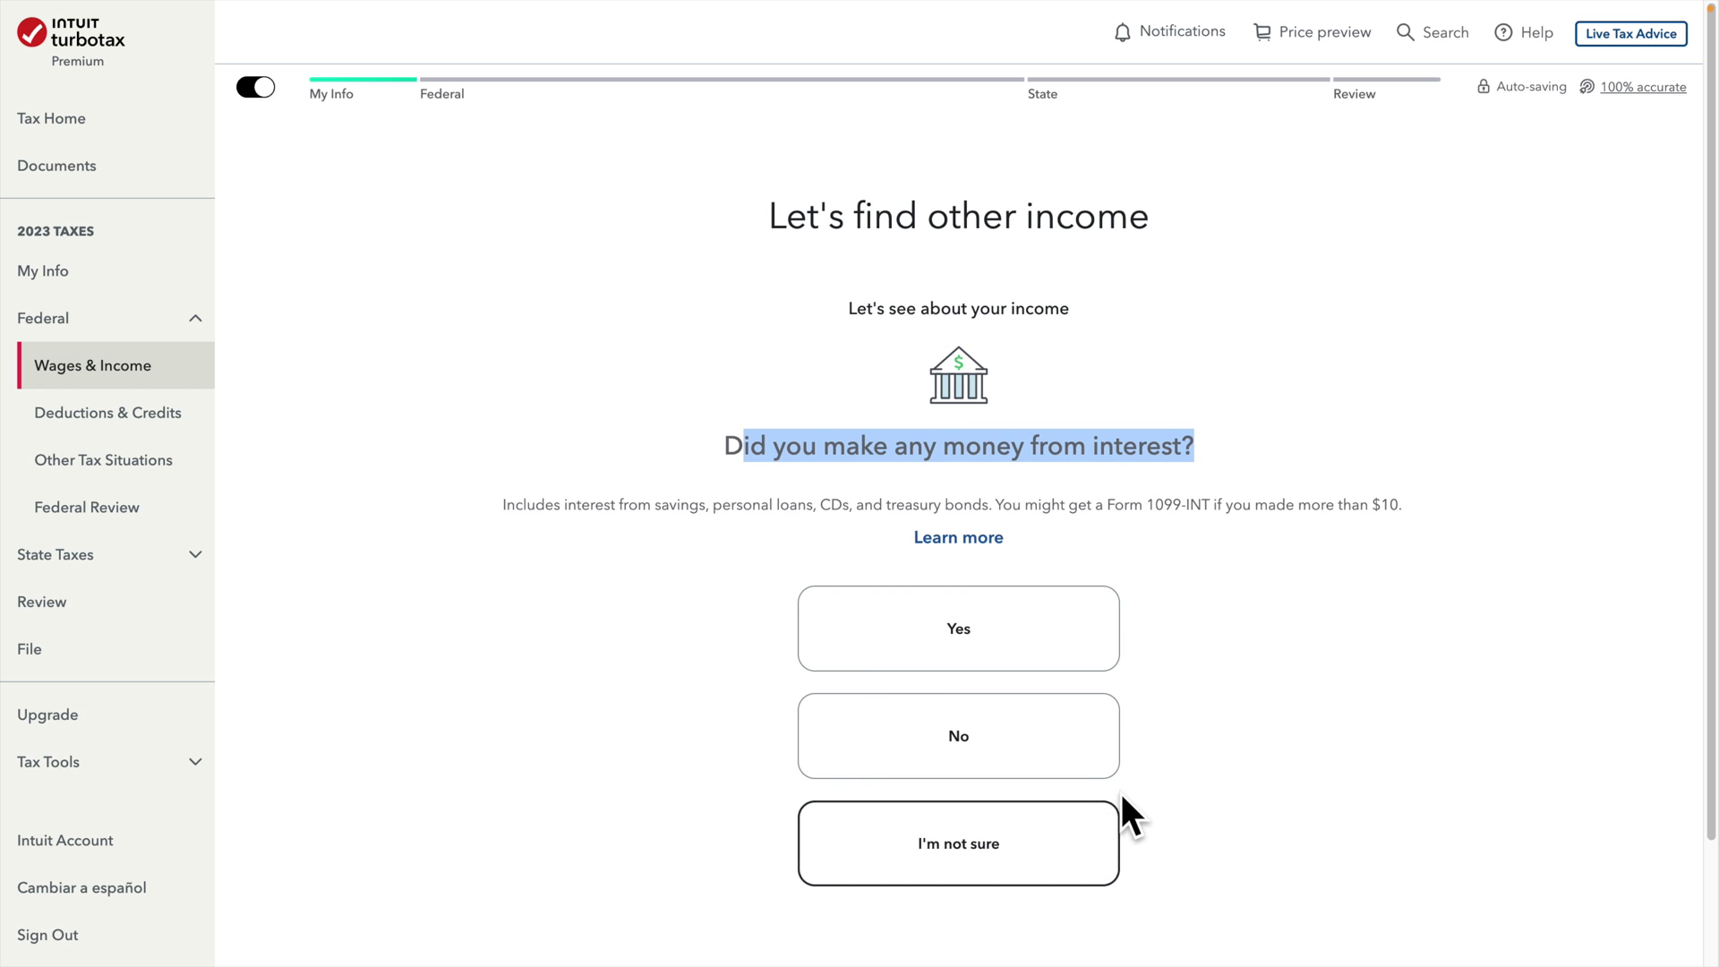
scroll(1043, 725, "down", 1)
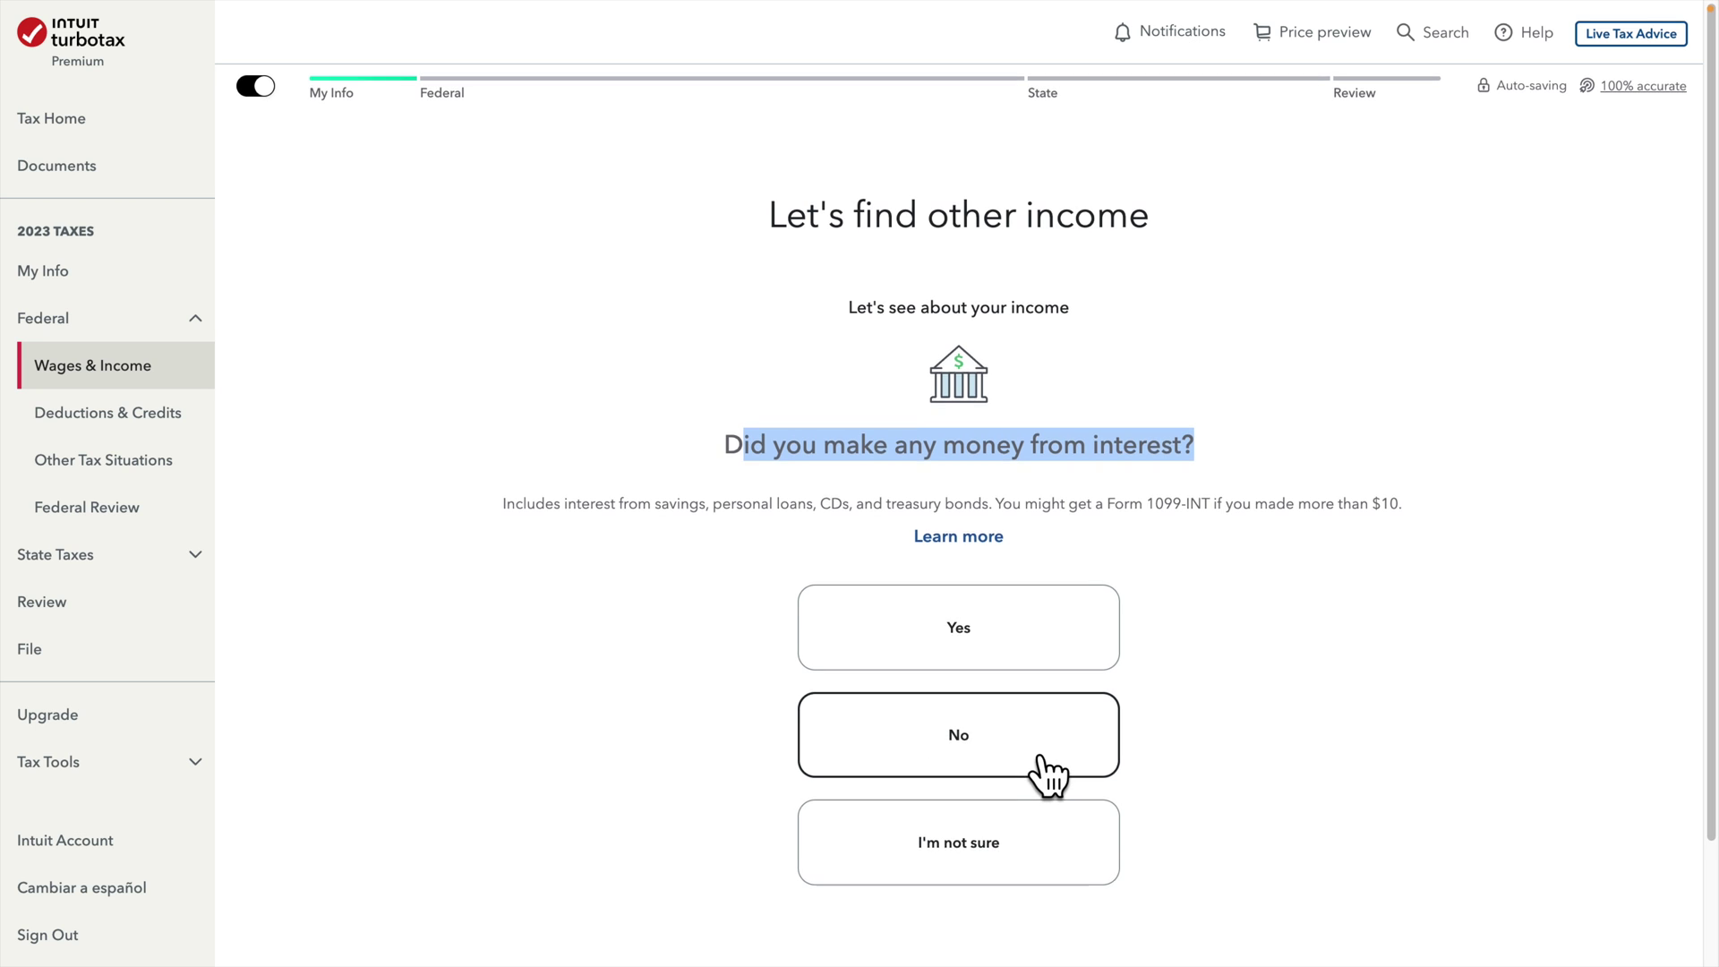
left_click(969, 725)
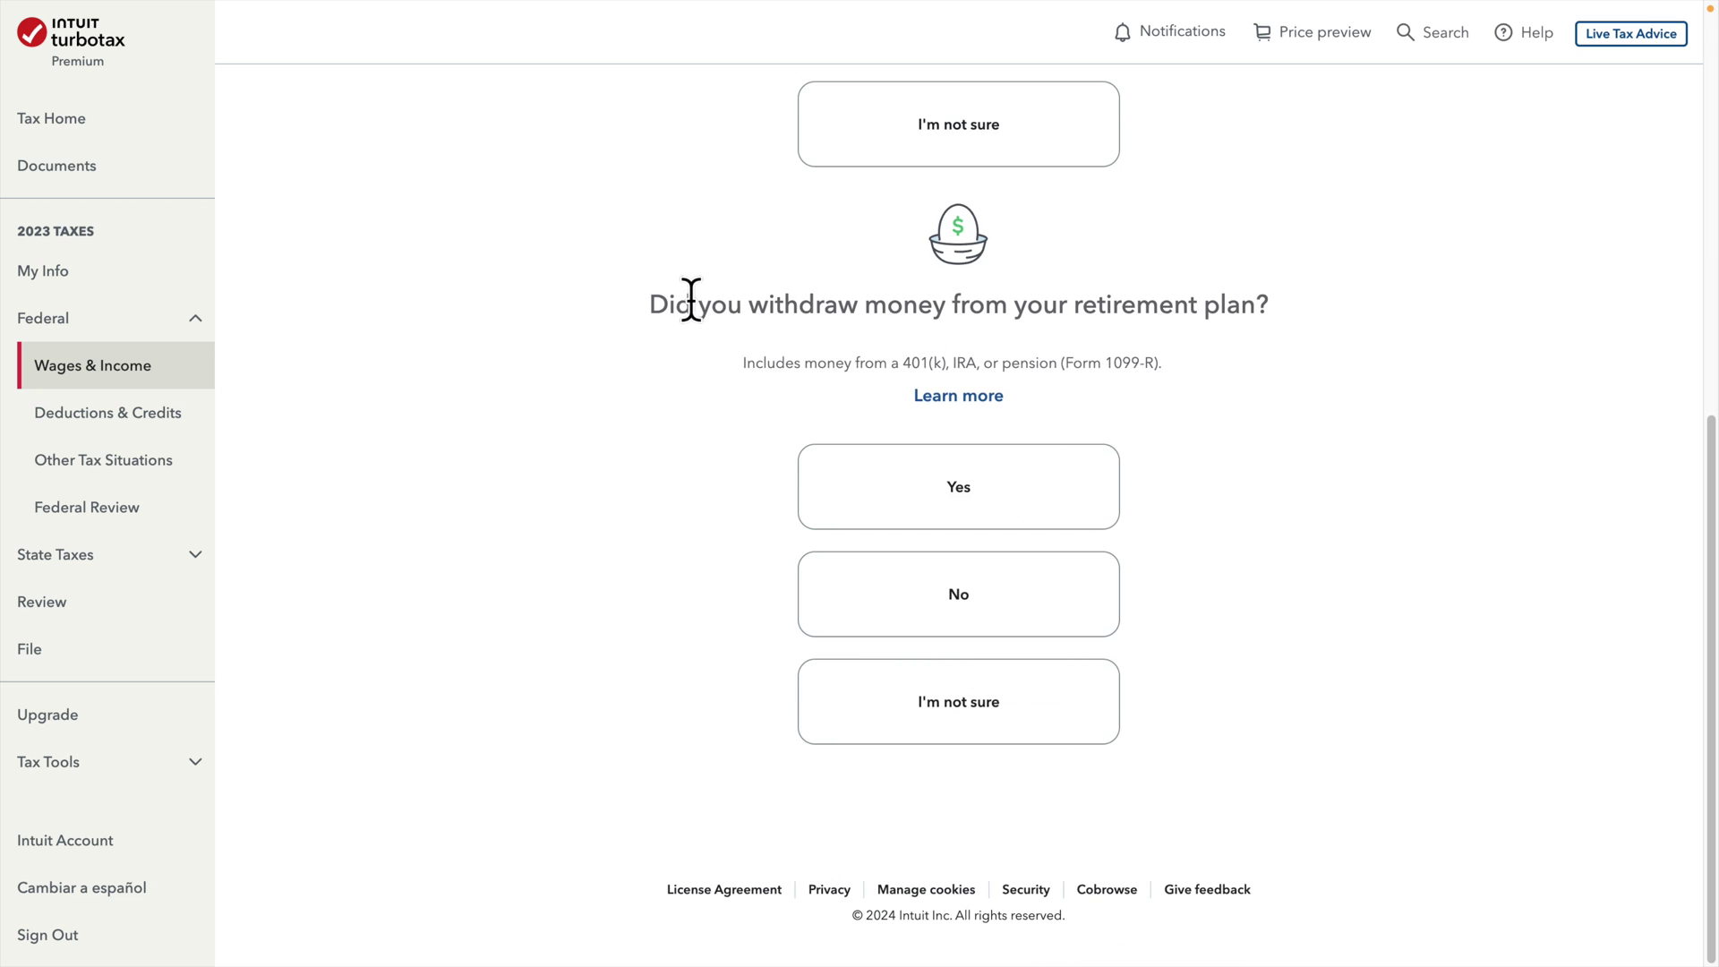
left_click_drag(692, 304, 1257, 309)
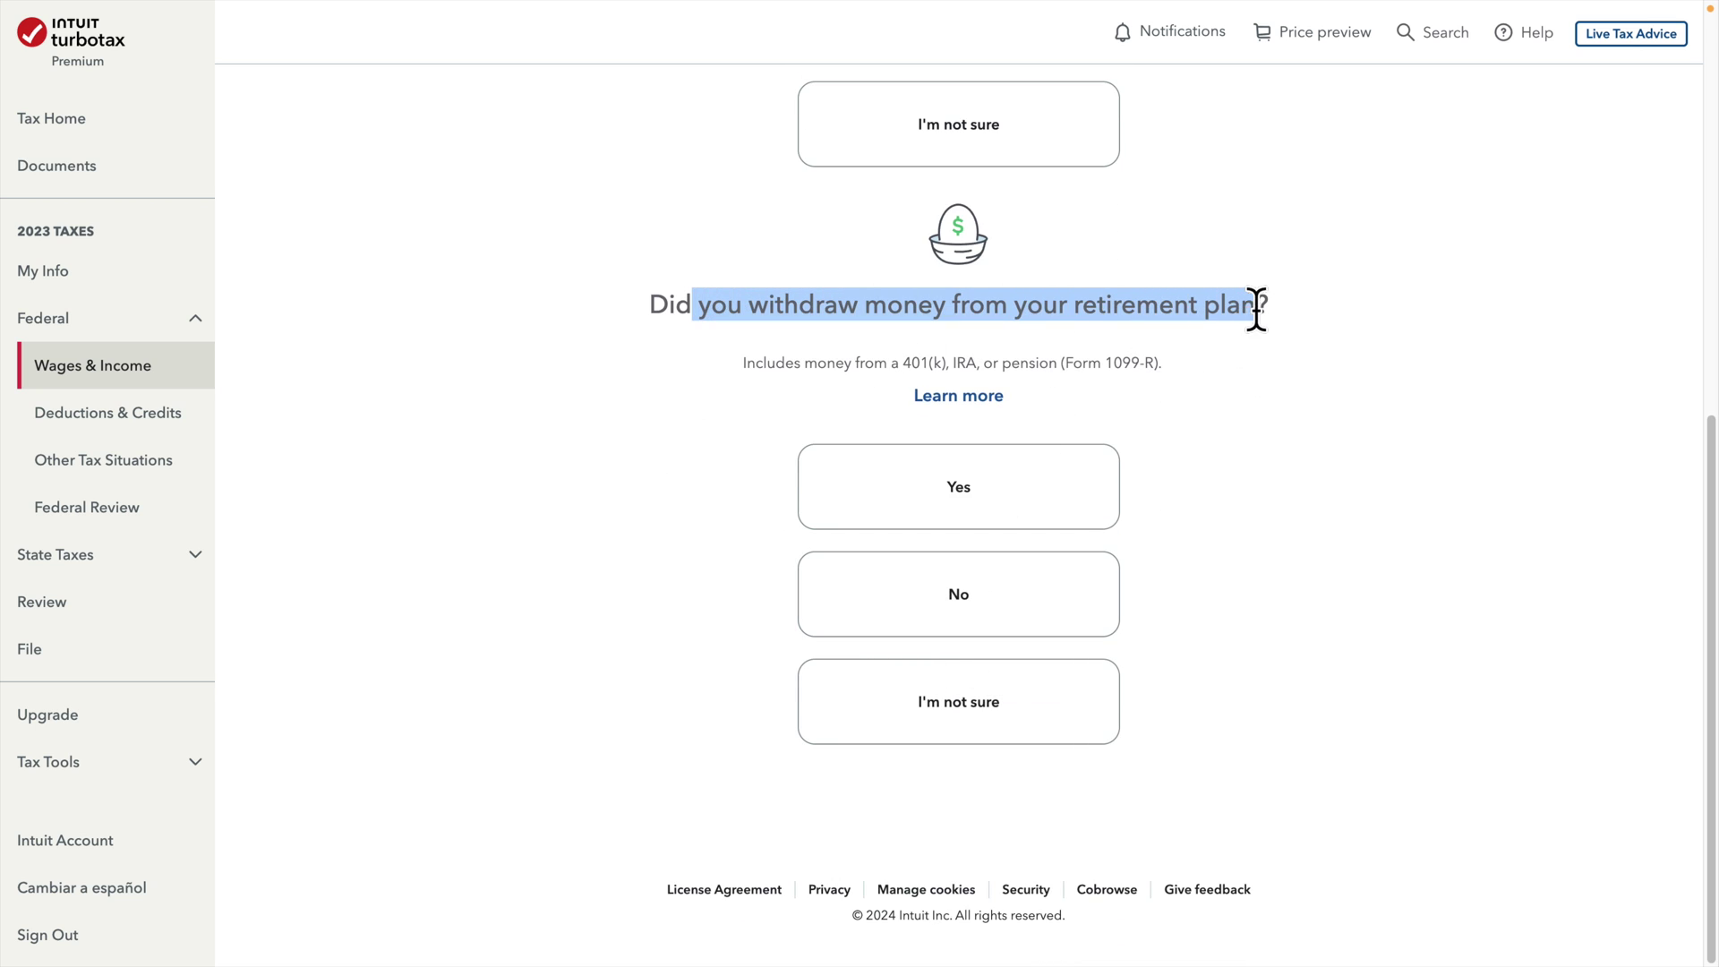
left_click(989, 626)
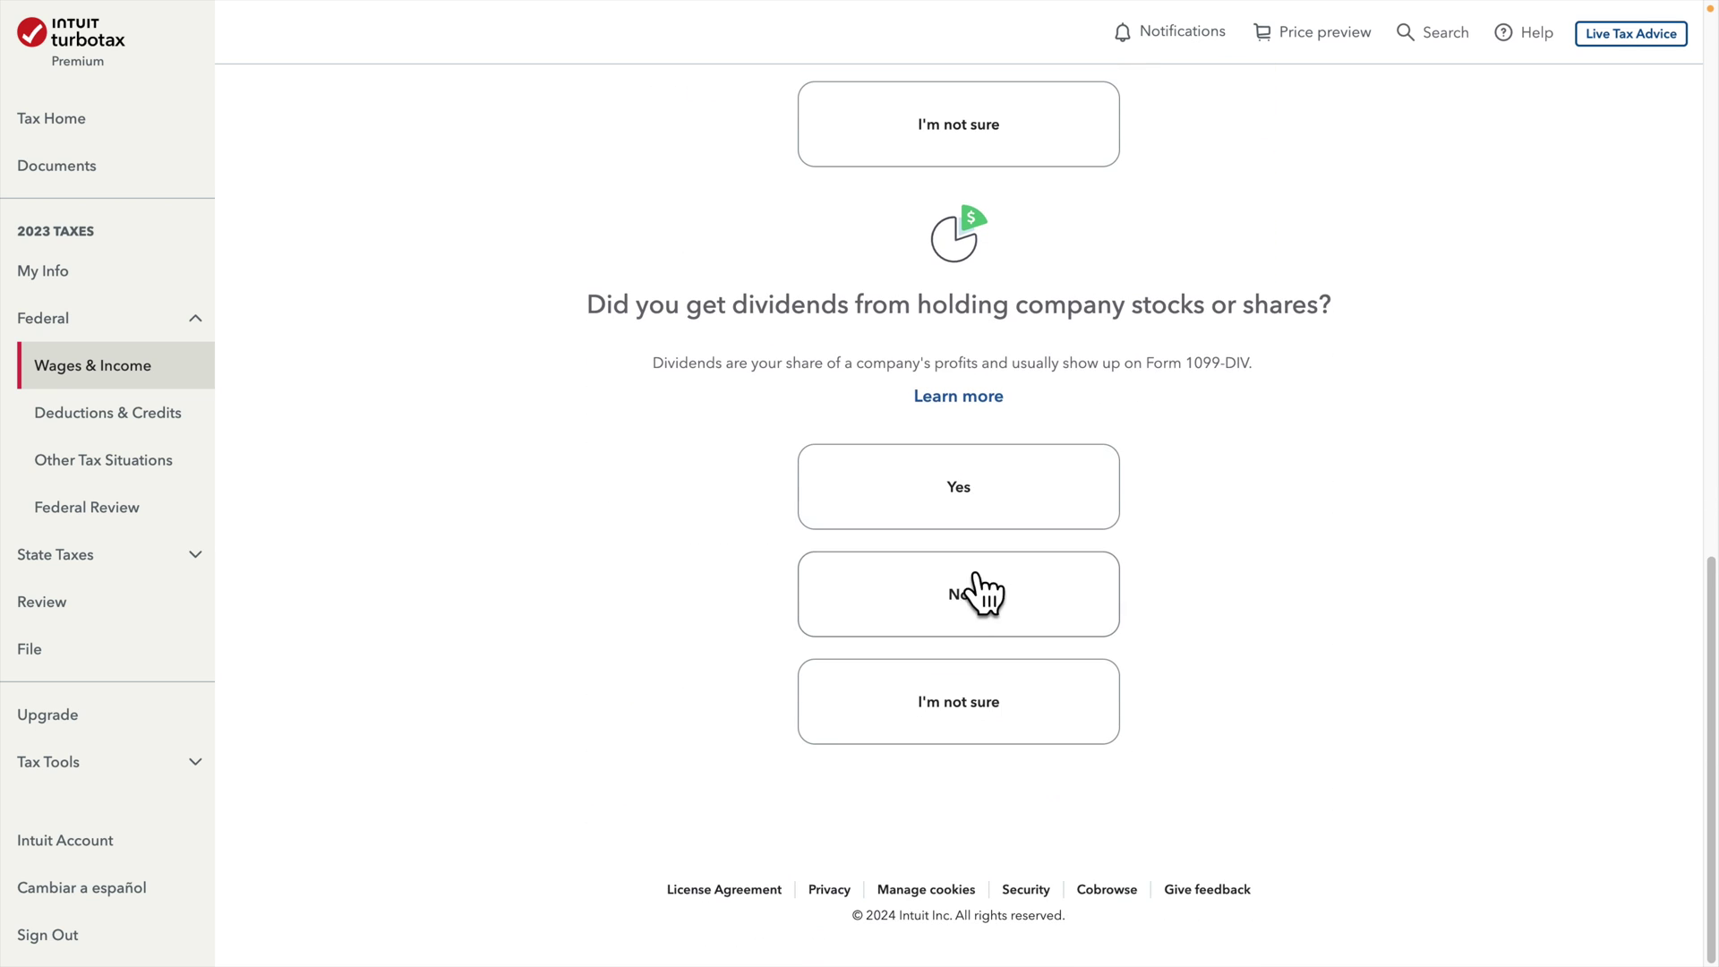
Answer No to dividends, prior investment losses and foreign accounts, then continue.
left_click_drag(633, 307, 1311, 318)
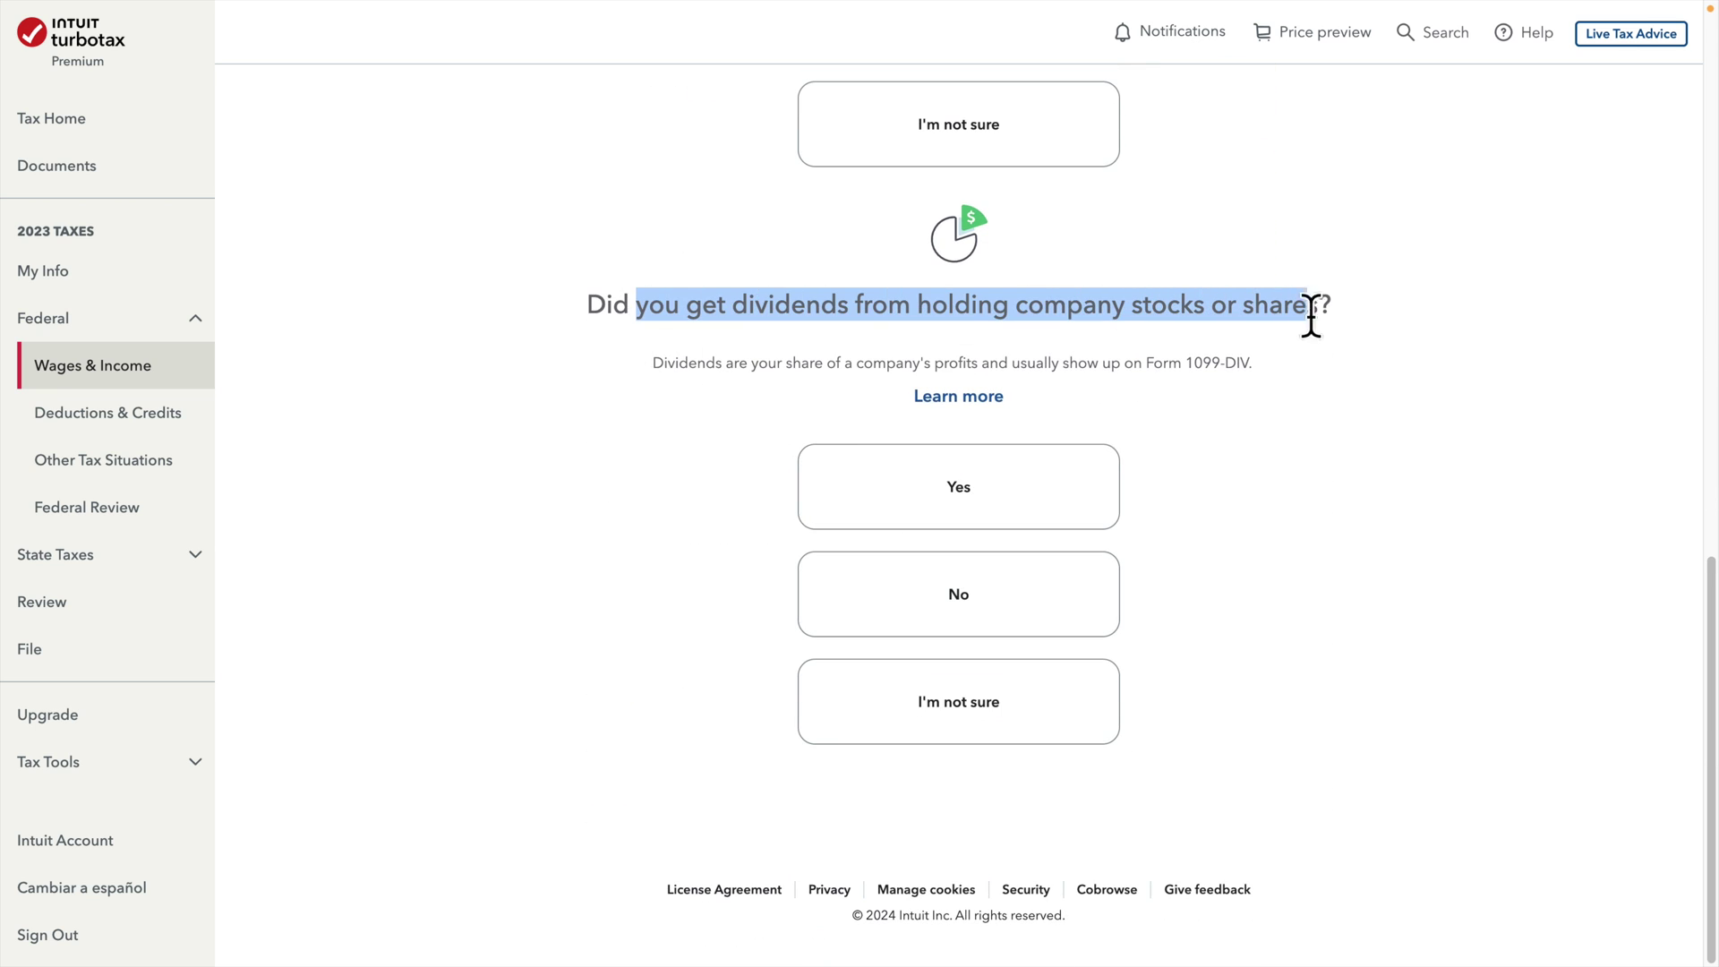
left_click(1020, 594)
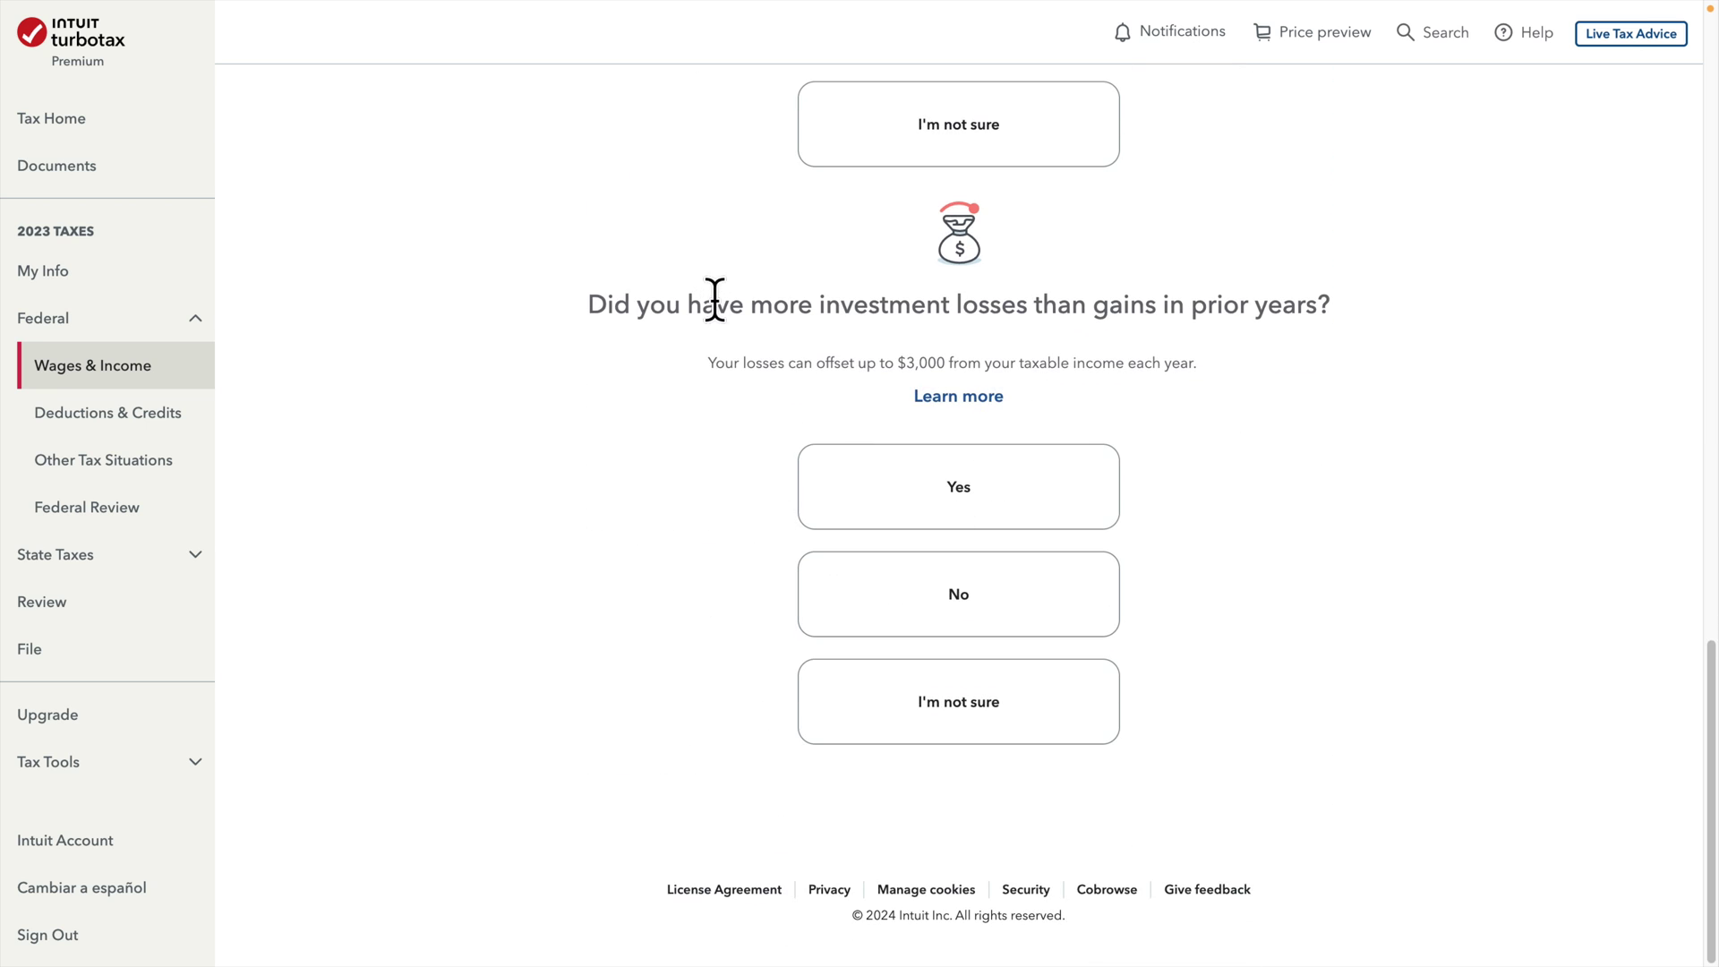
left_click_drag(715, 301, 1356, 299)
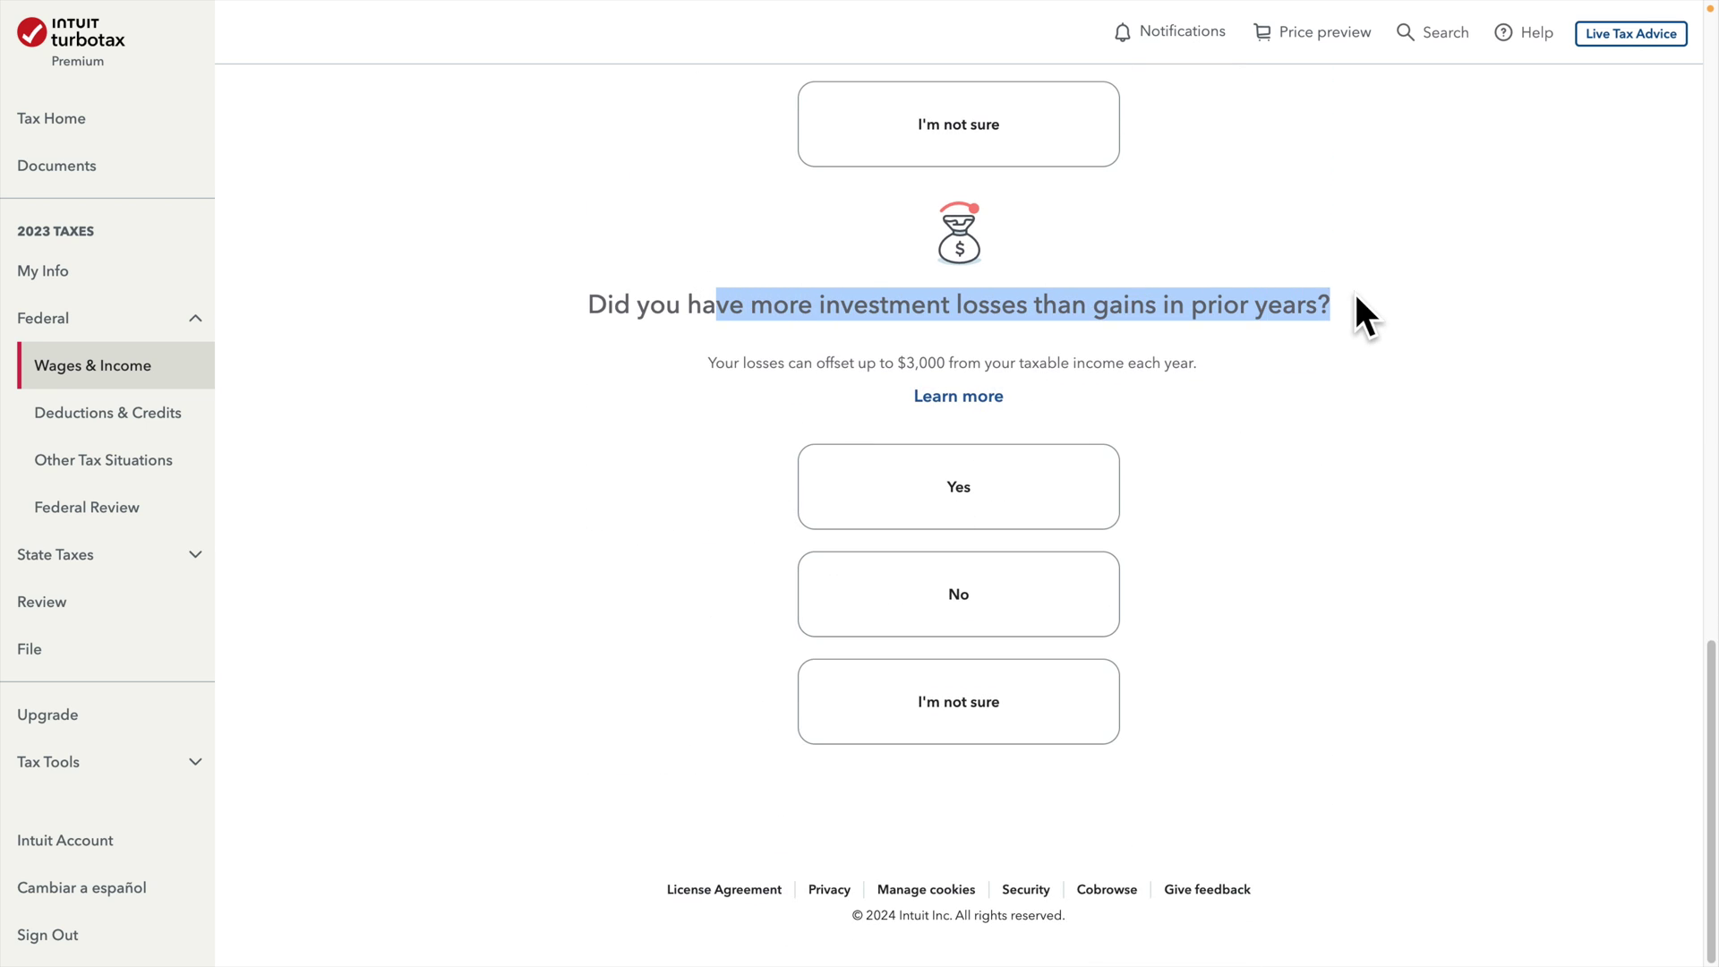
left_click(944, 592)
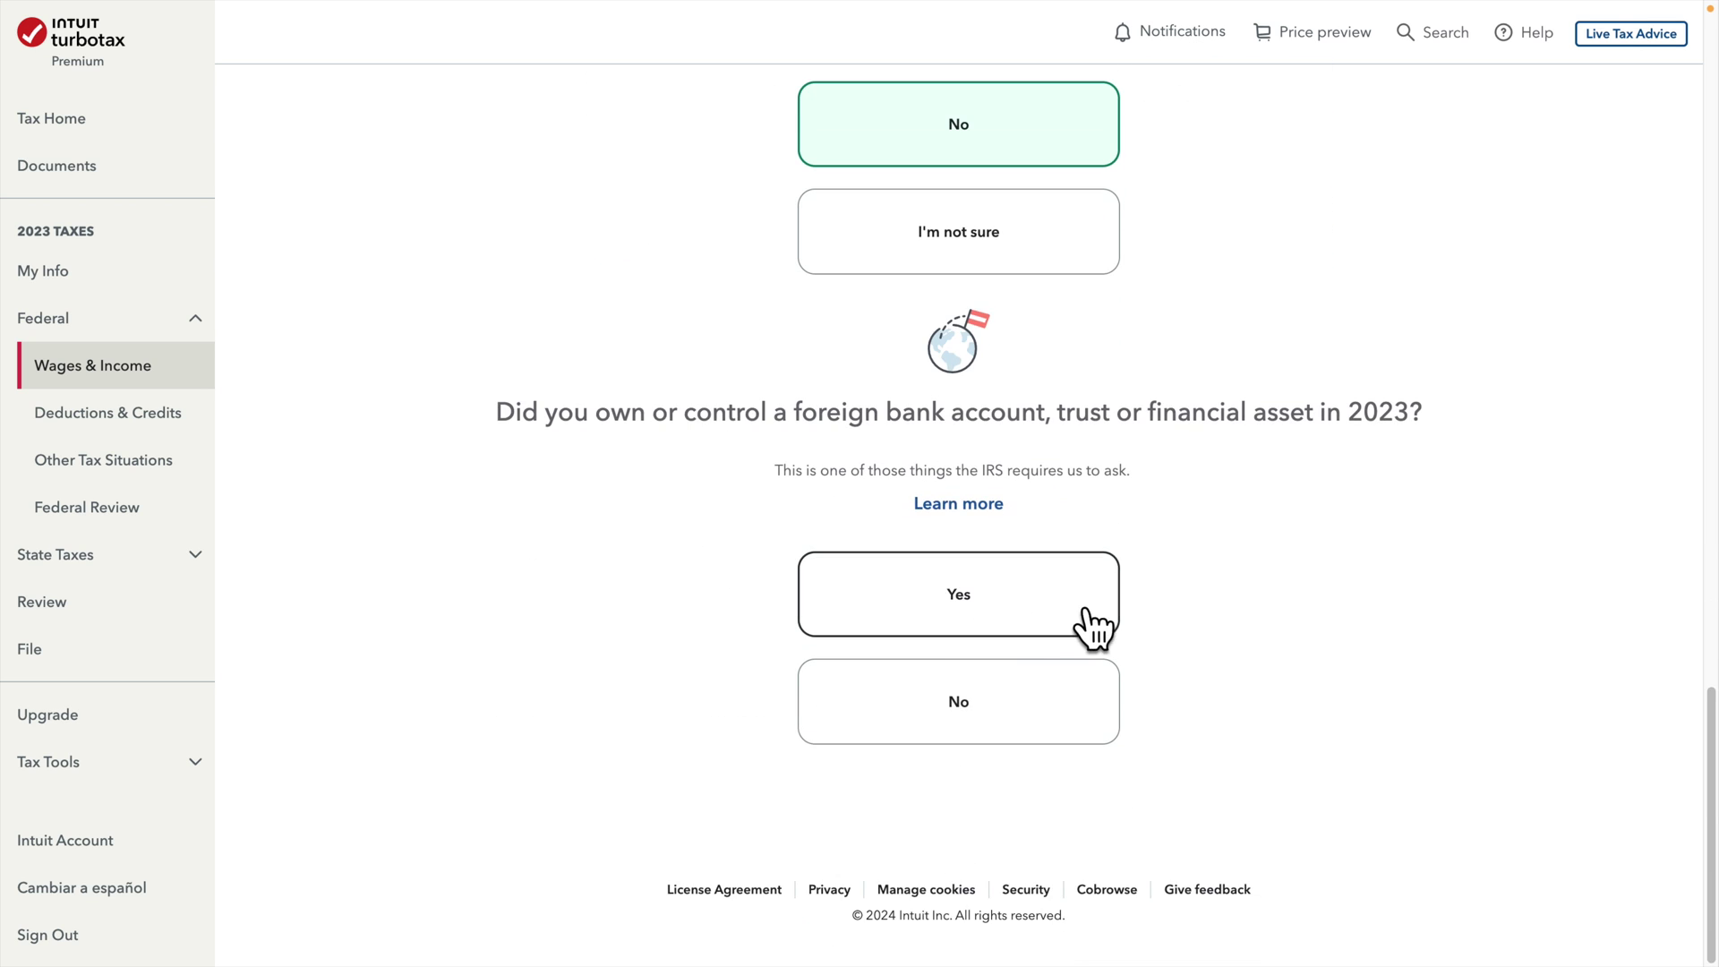
left_click_drag(645, 399, 1358, 429)
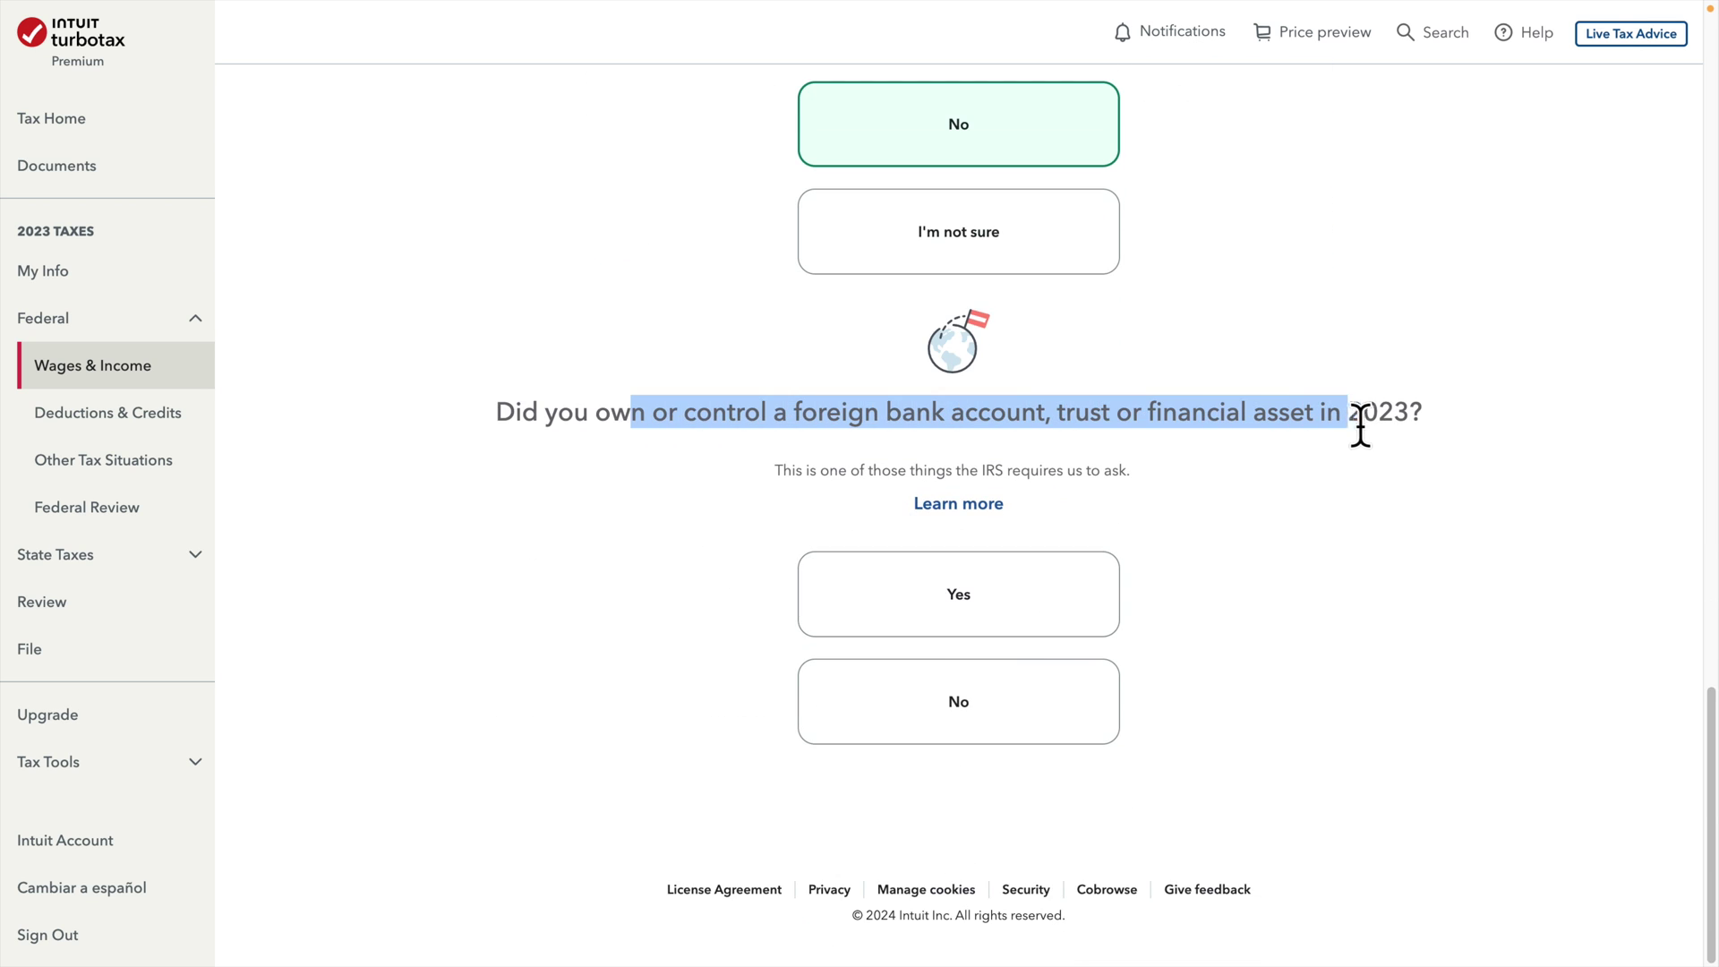
left_click(997, 707)
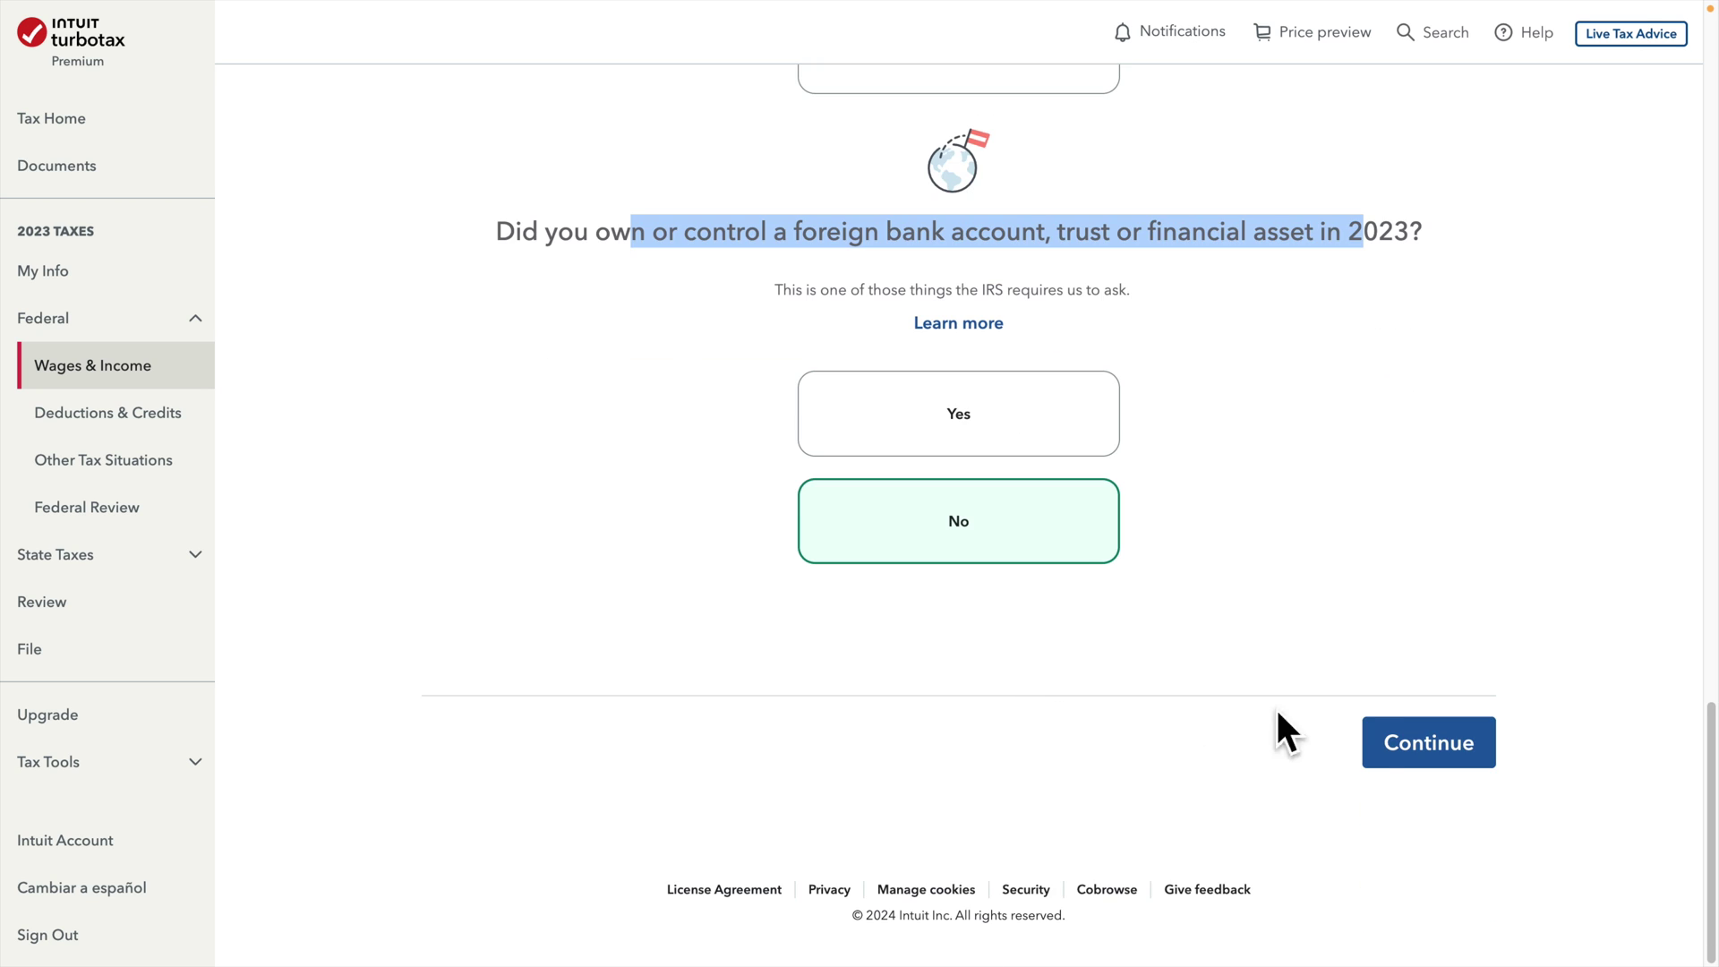
left_click(1418, 747)
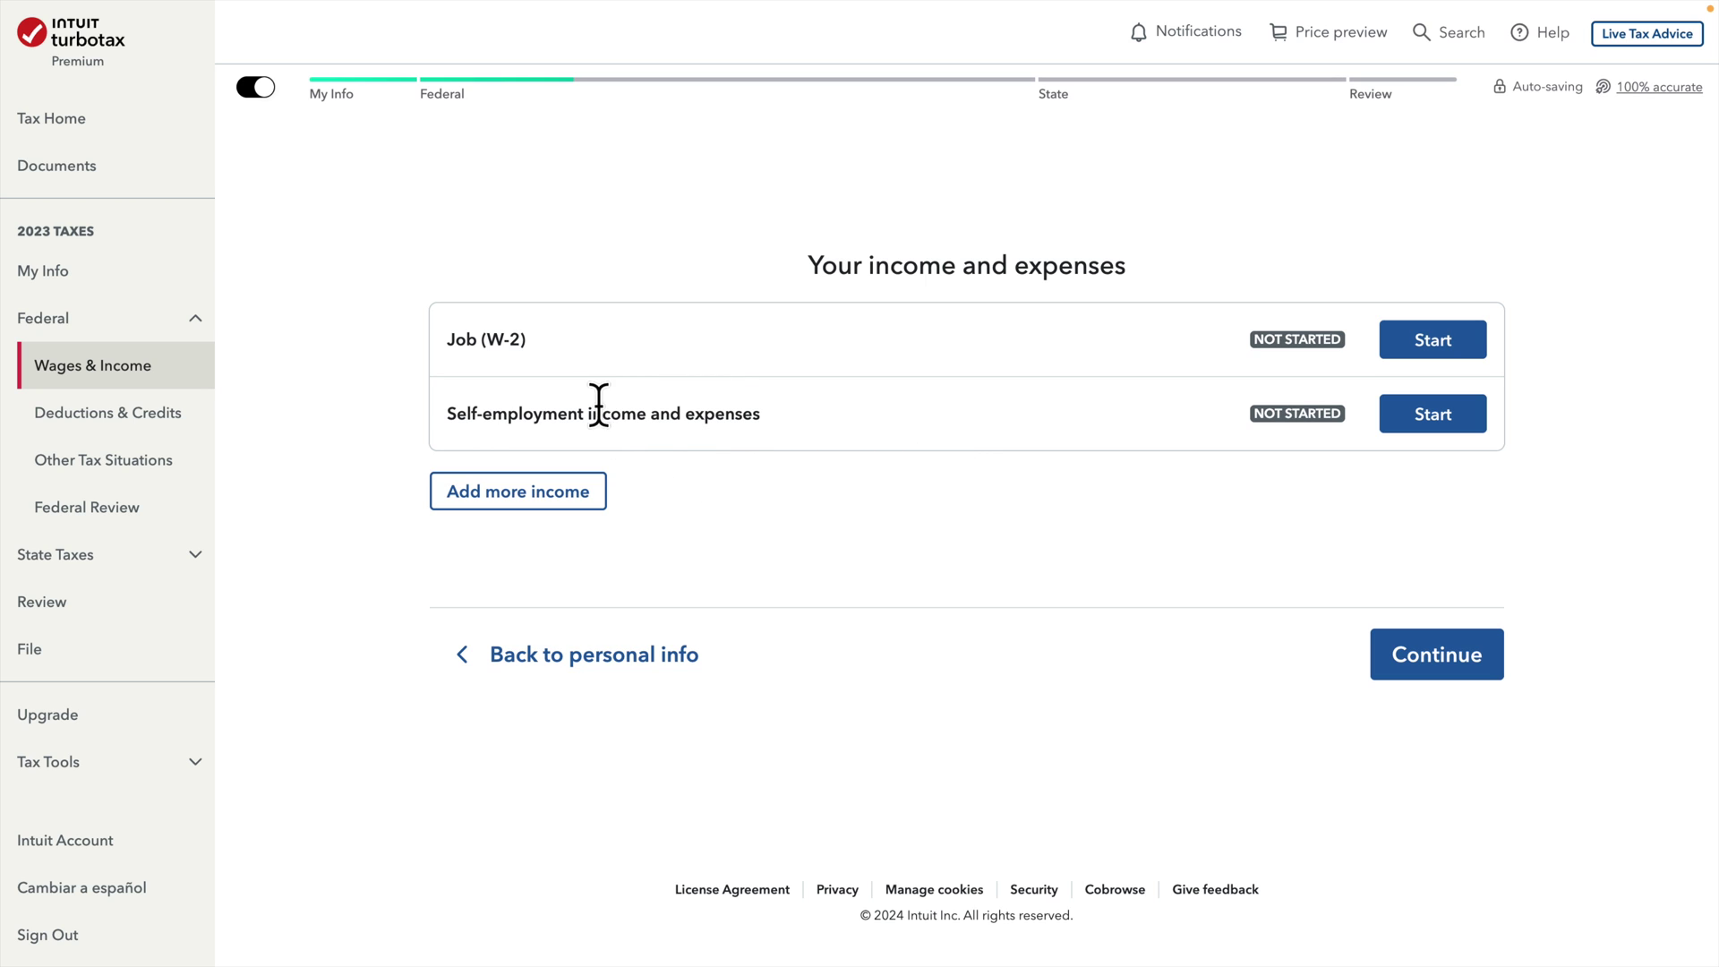
Start the Self-employment income and expenses section from the income list.
left_click_drag(446, 413, 760, 415)
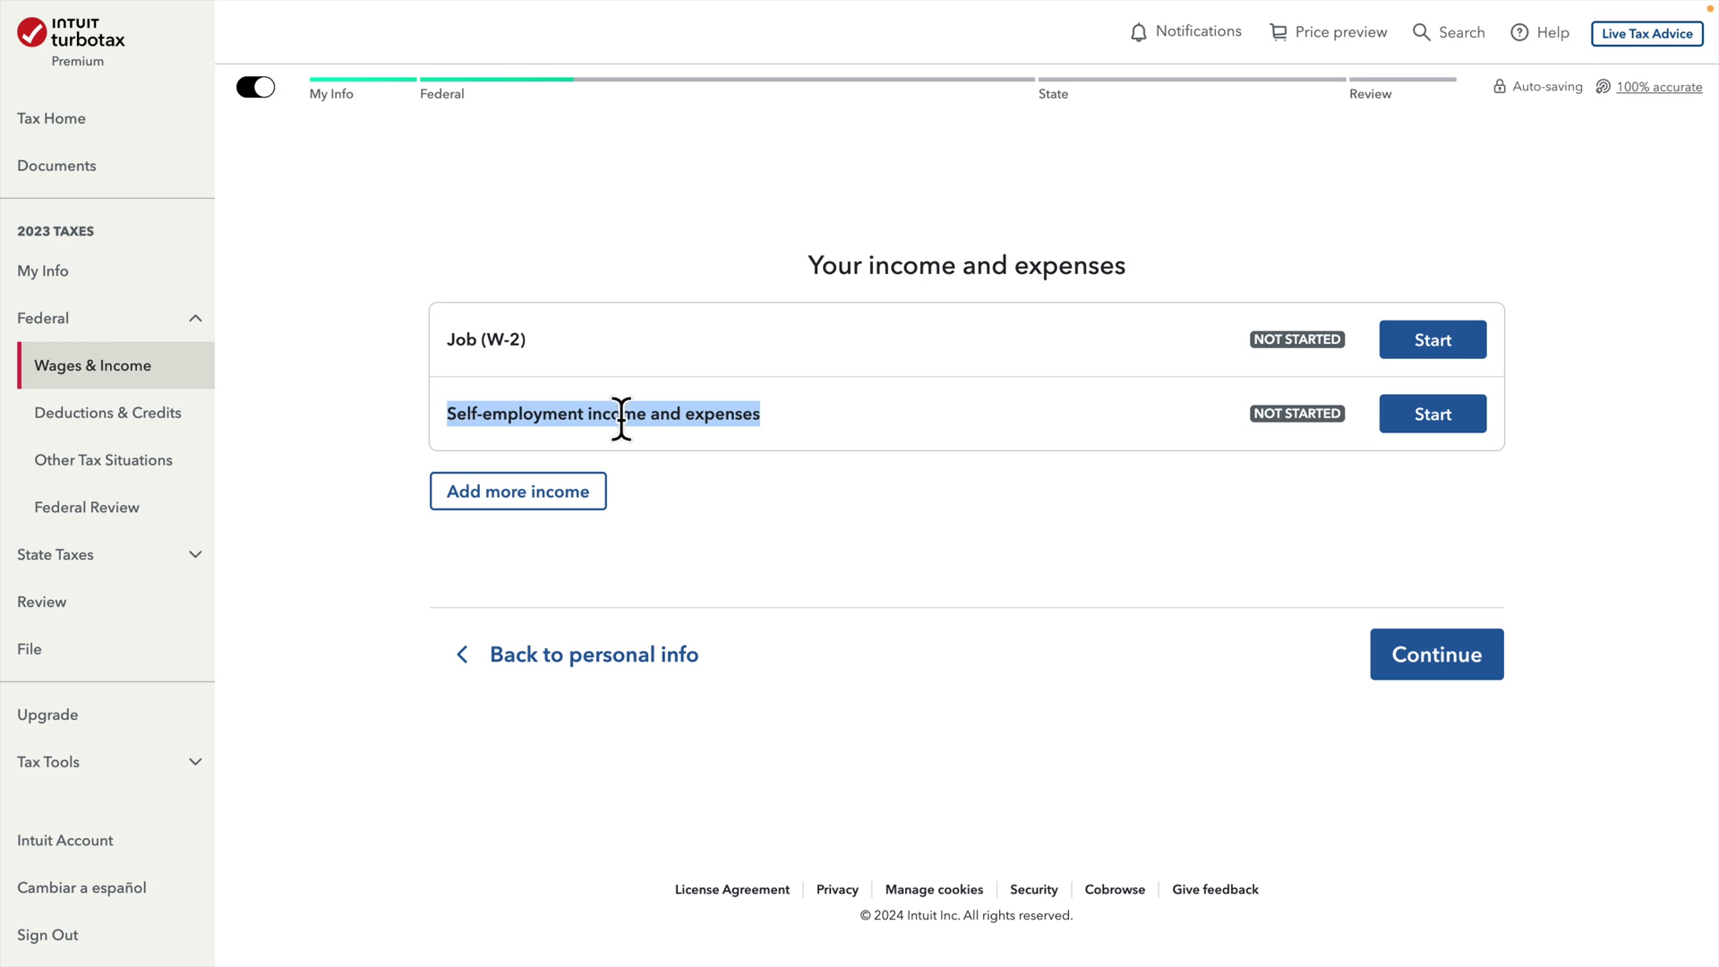
left_click(777, 419)
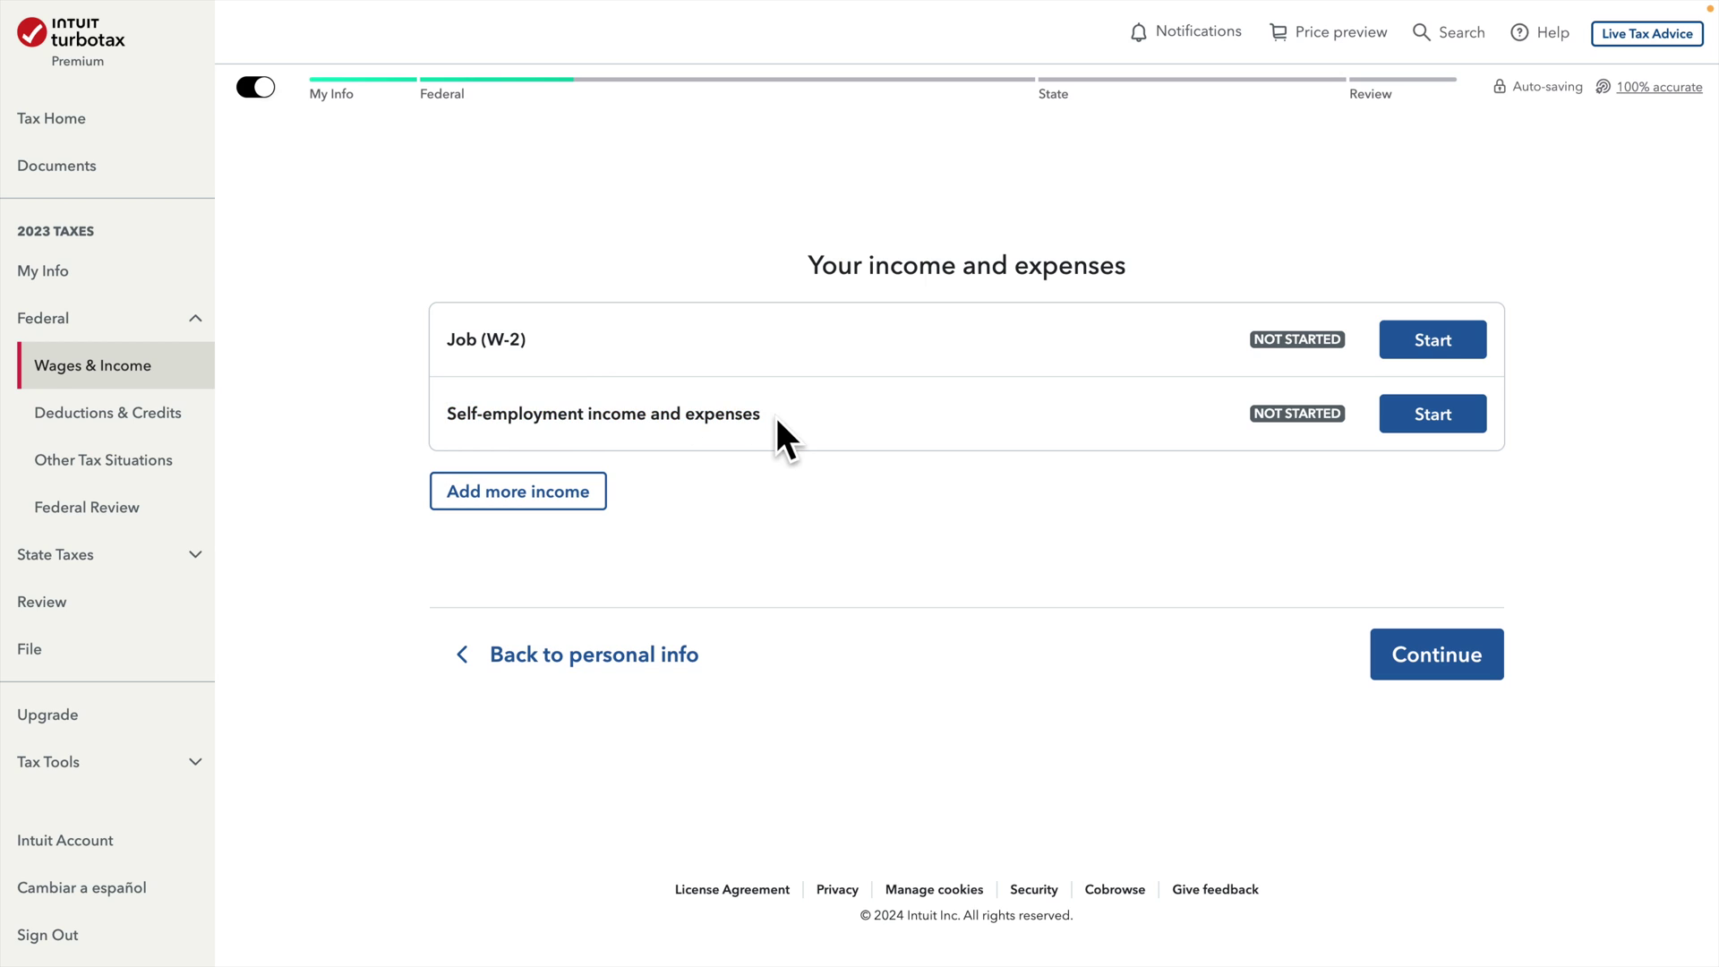
left_click(1434, 414)
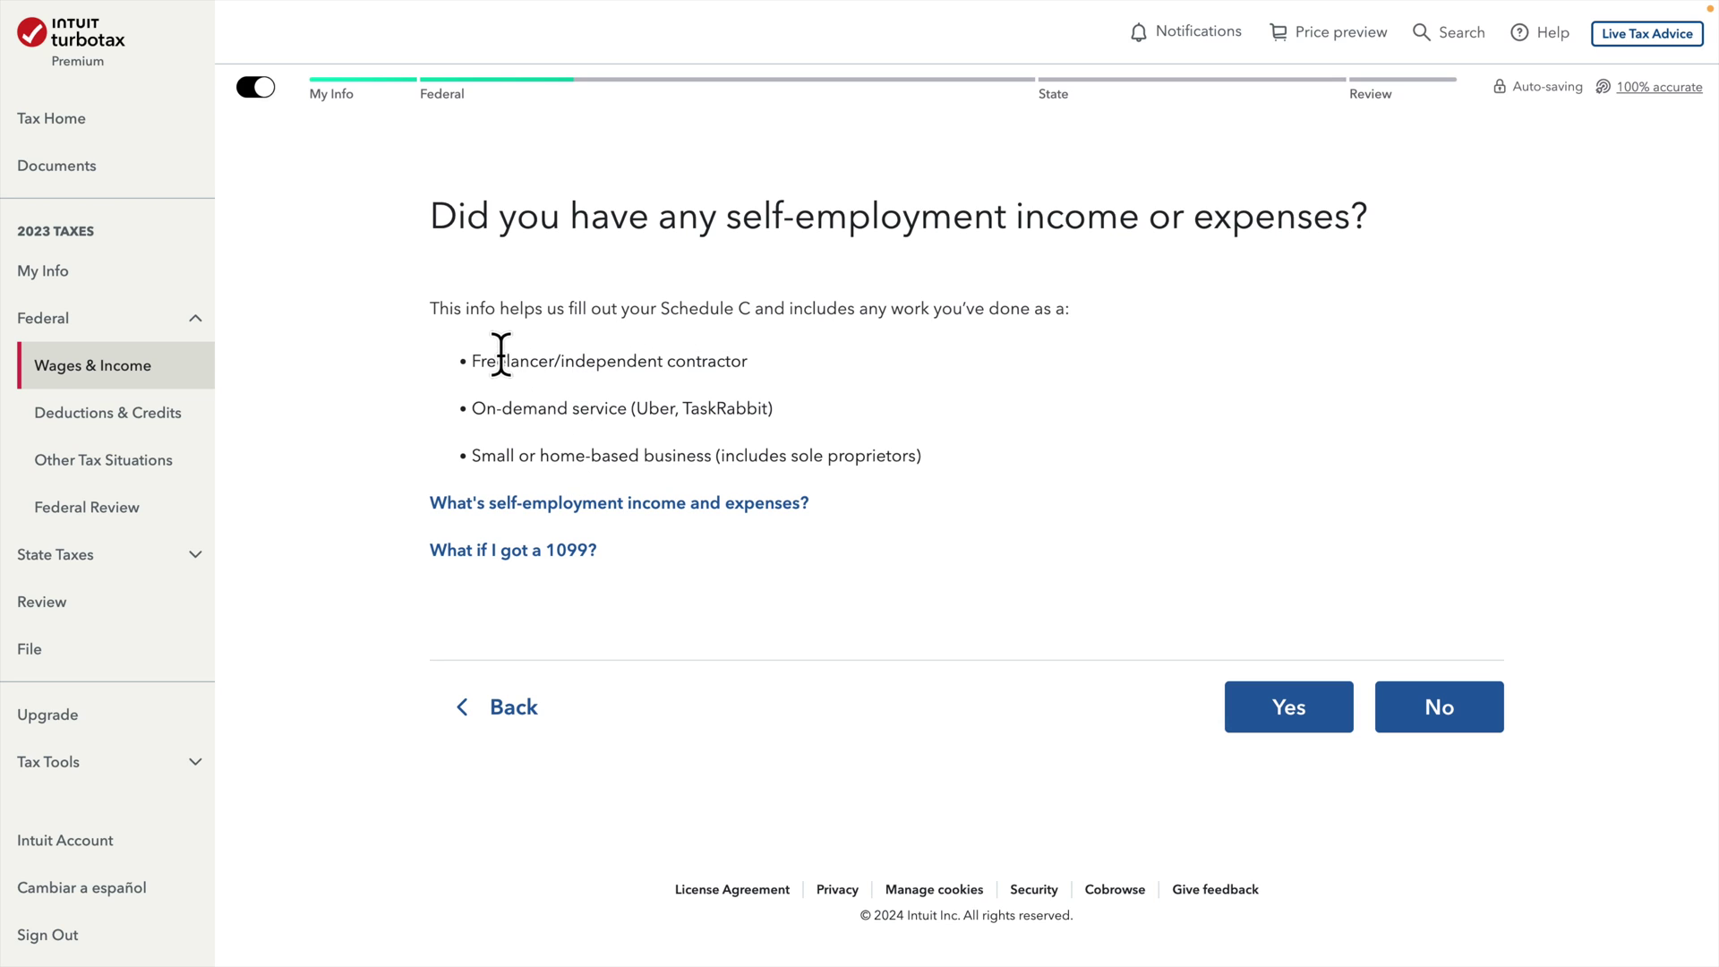
Answer Yes to having freelance, contractor or small-business income or expenses.
left_click_drag(471, 360, 730, 361)
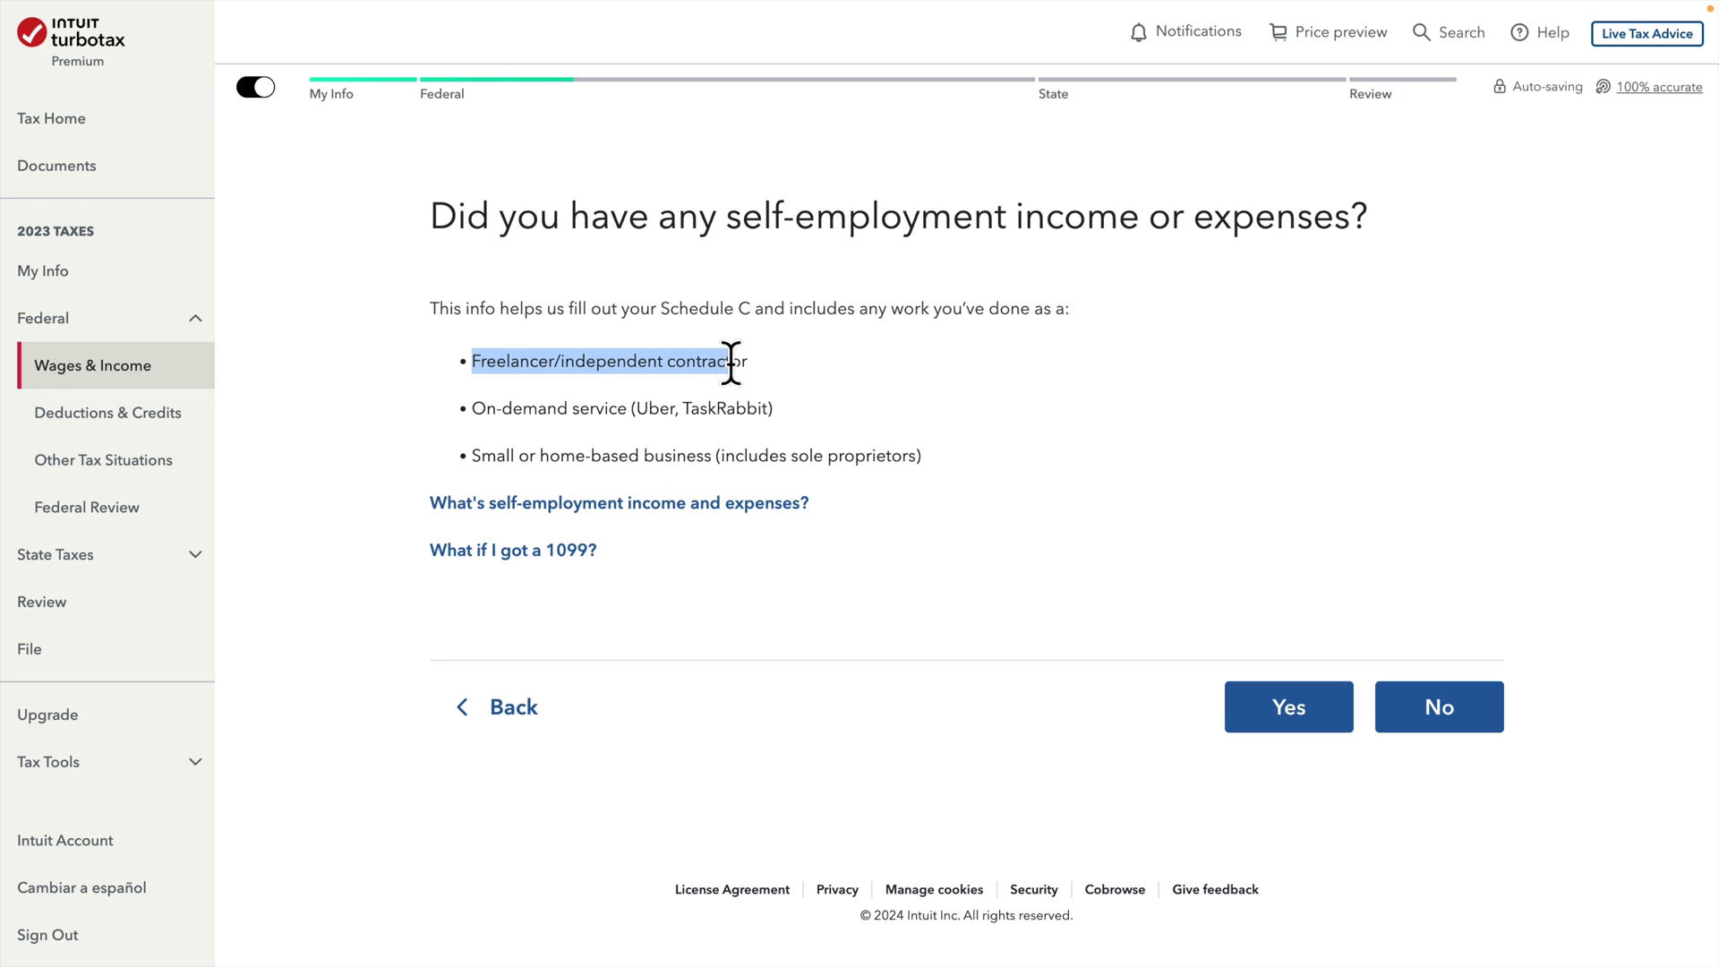
left_click(517, 412)
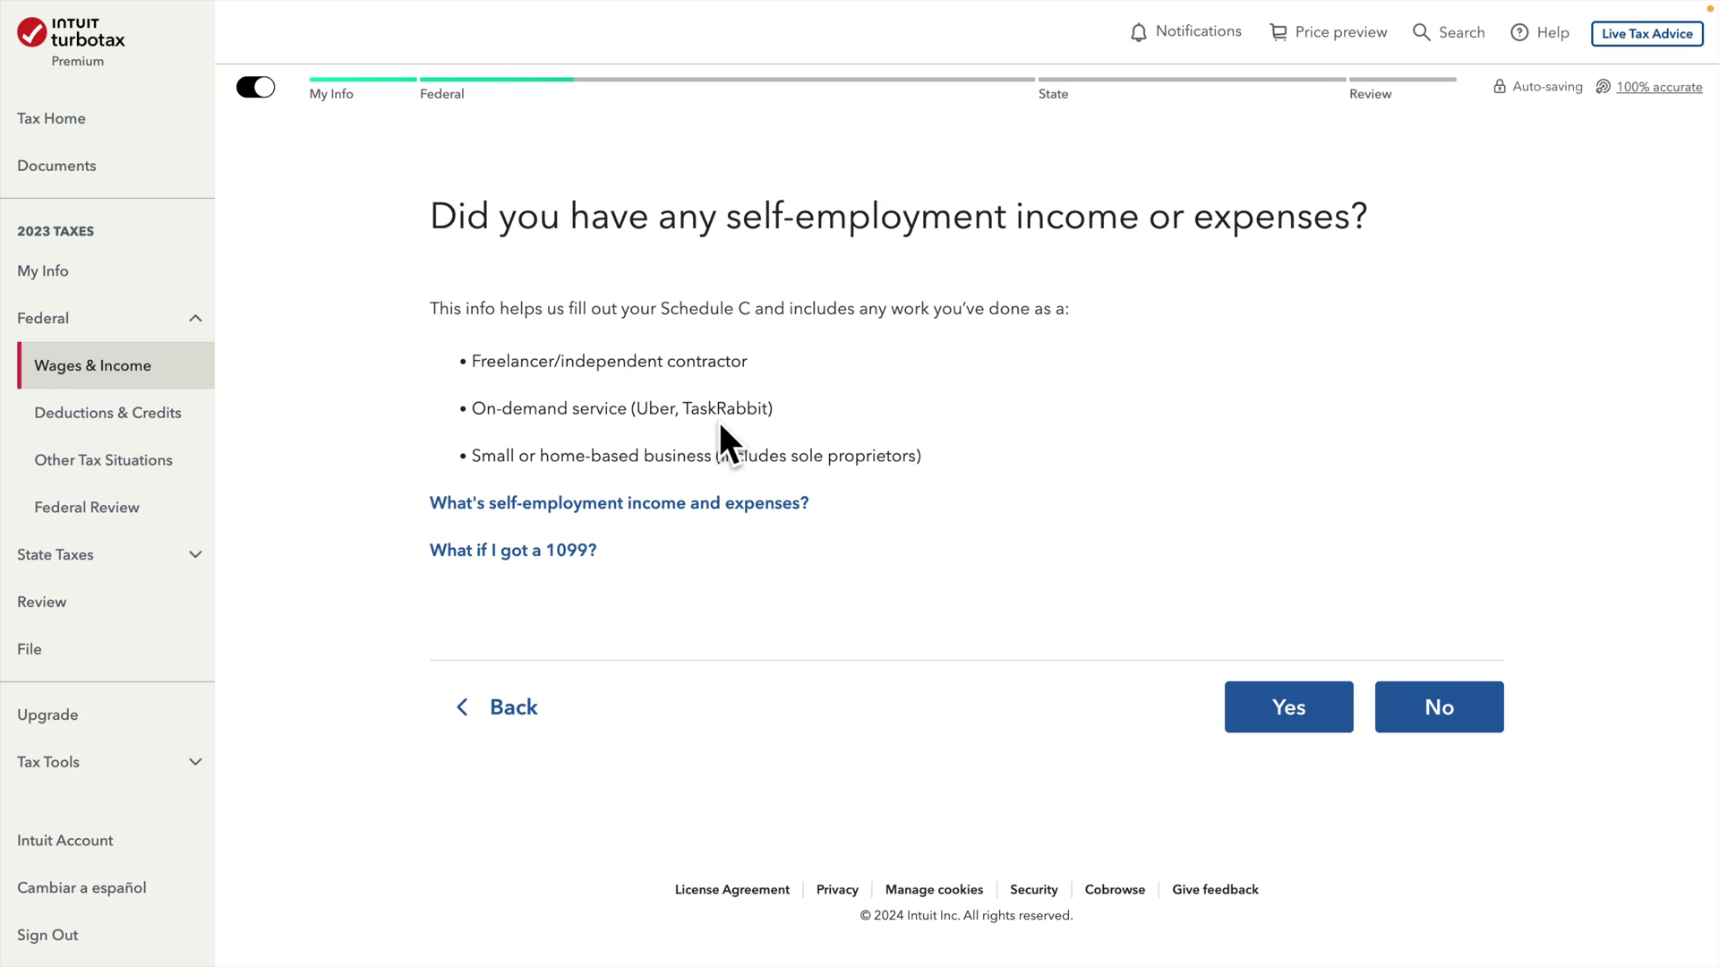
triple_click(938, 457)
left_click_drag(564, 439, 406, 356)
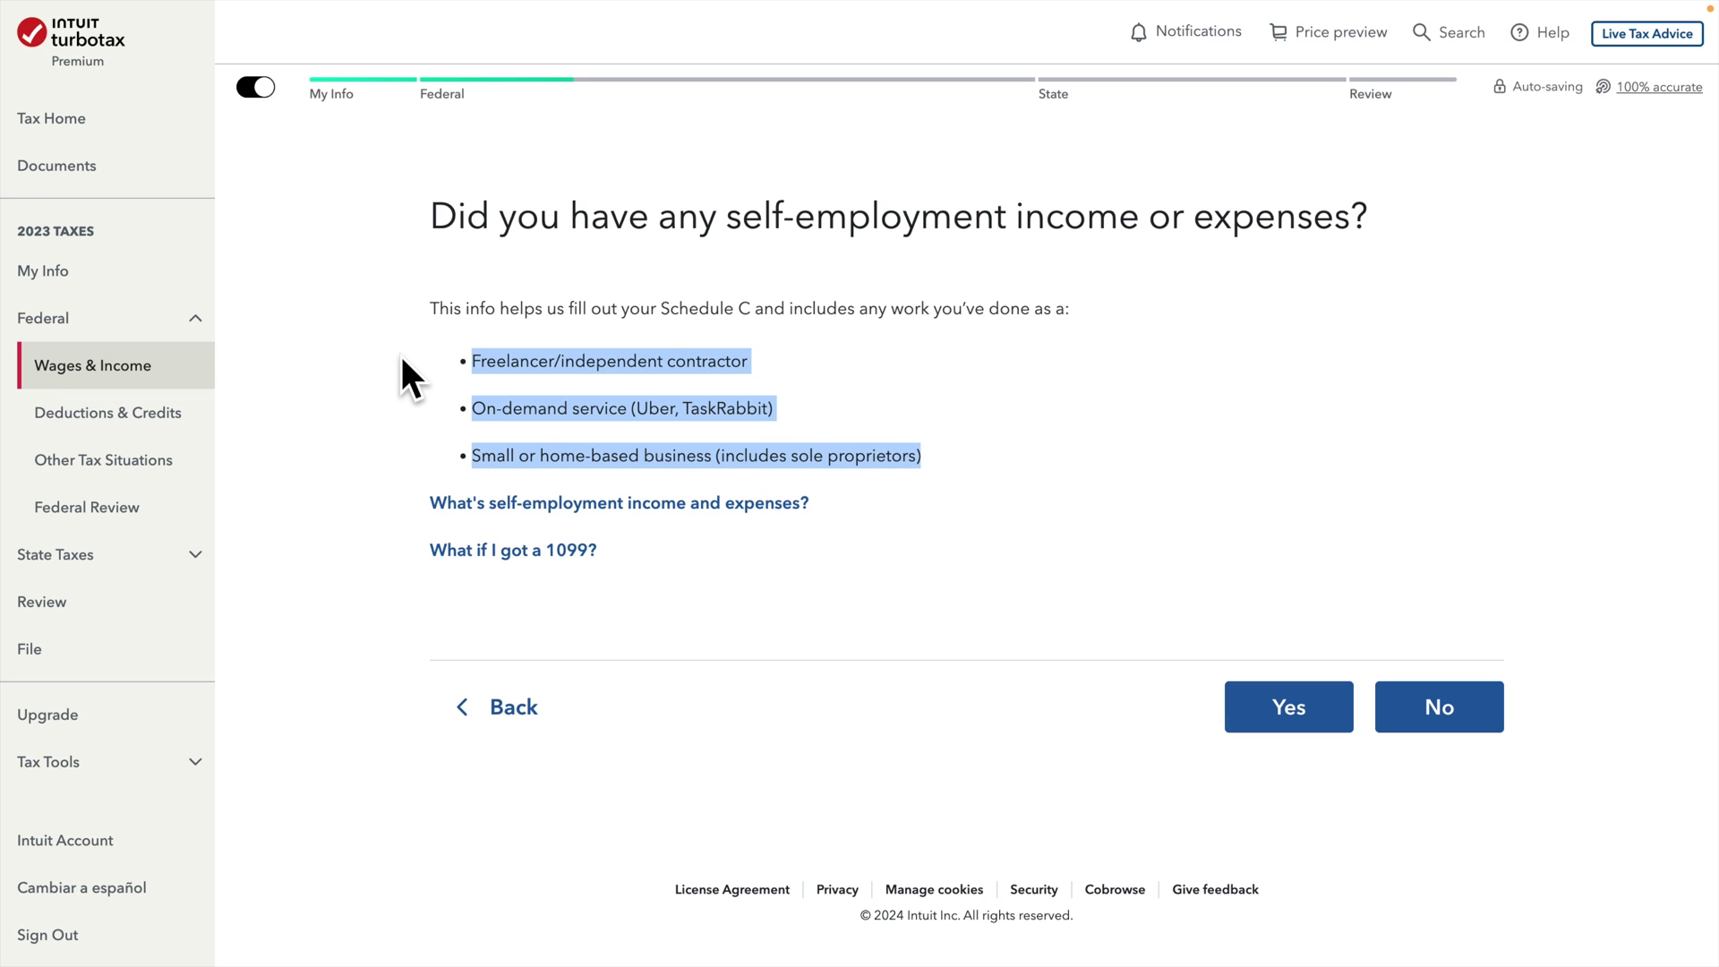
left_click(725, 367)
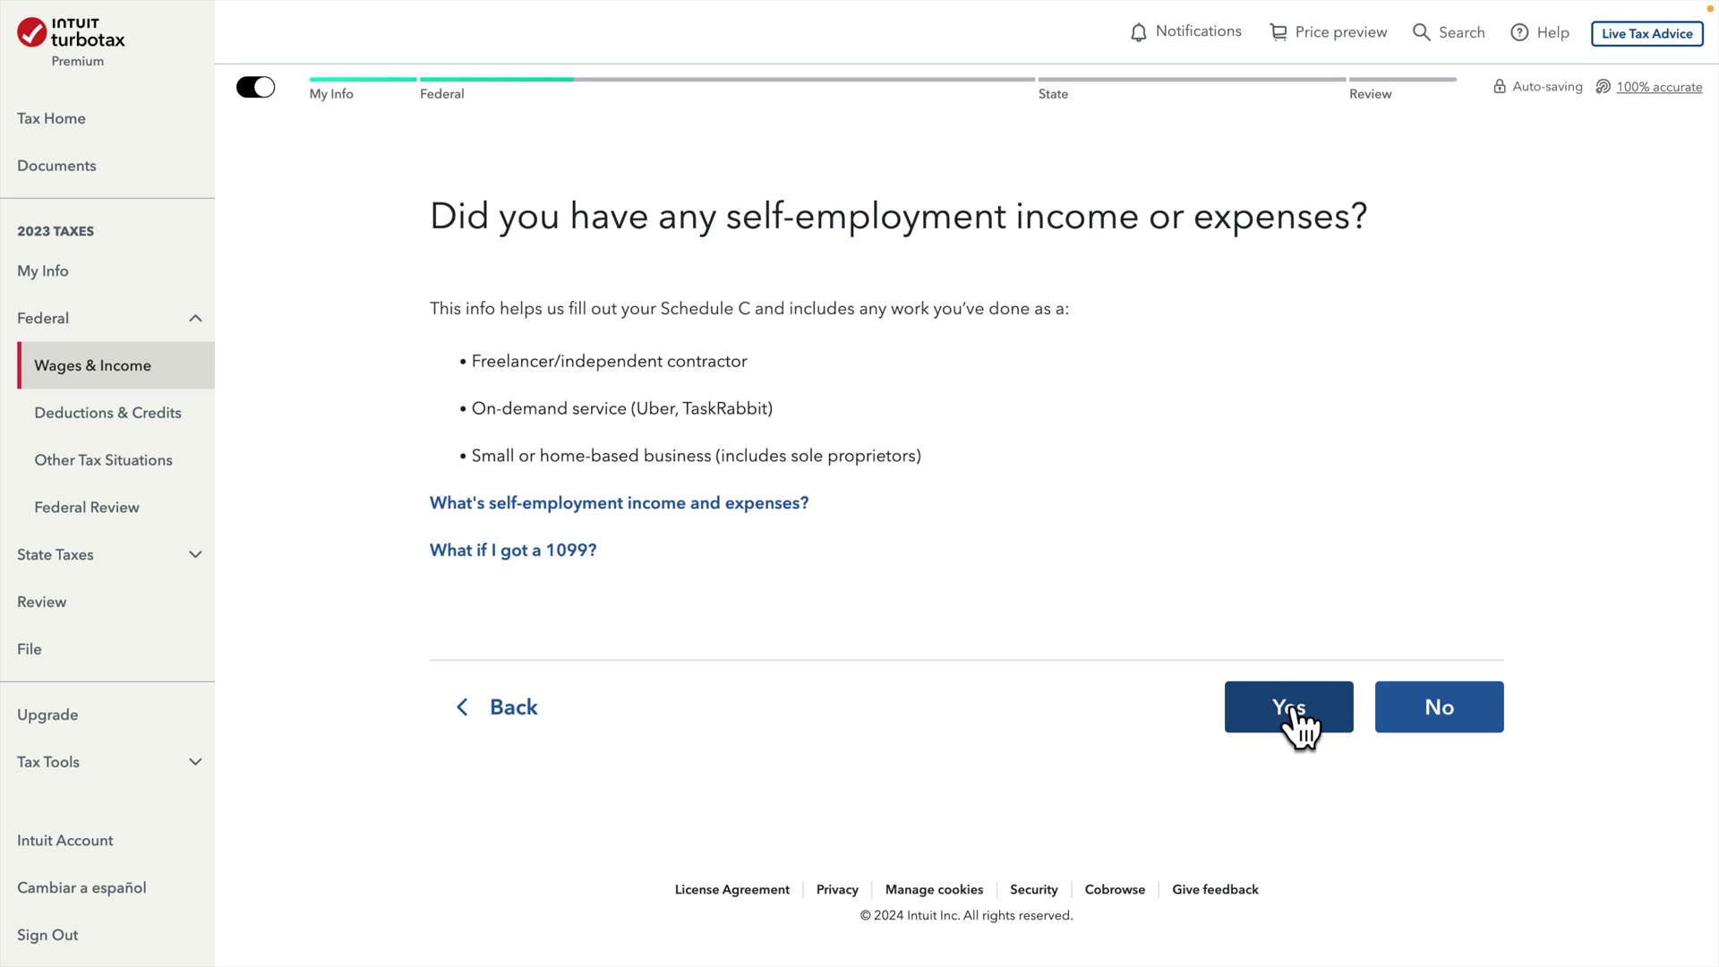
left_click(1292, 706)
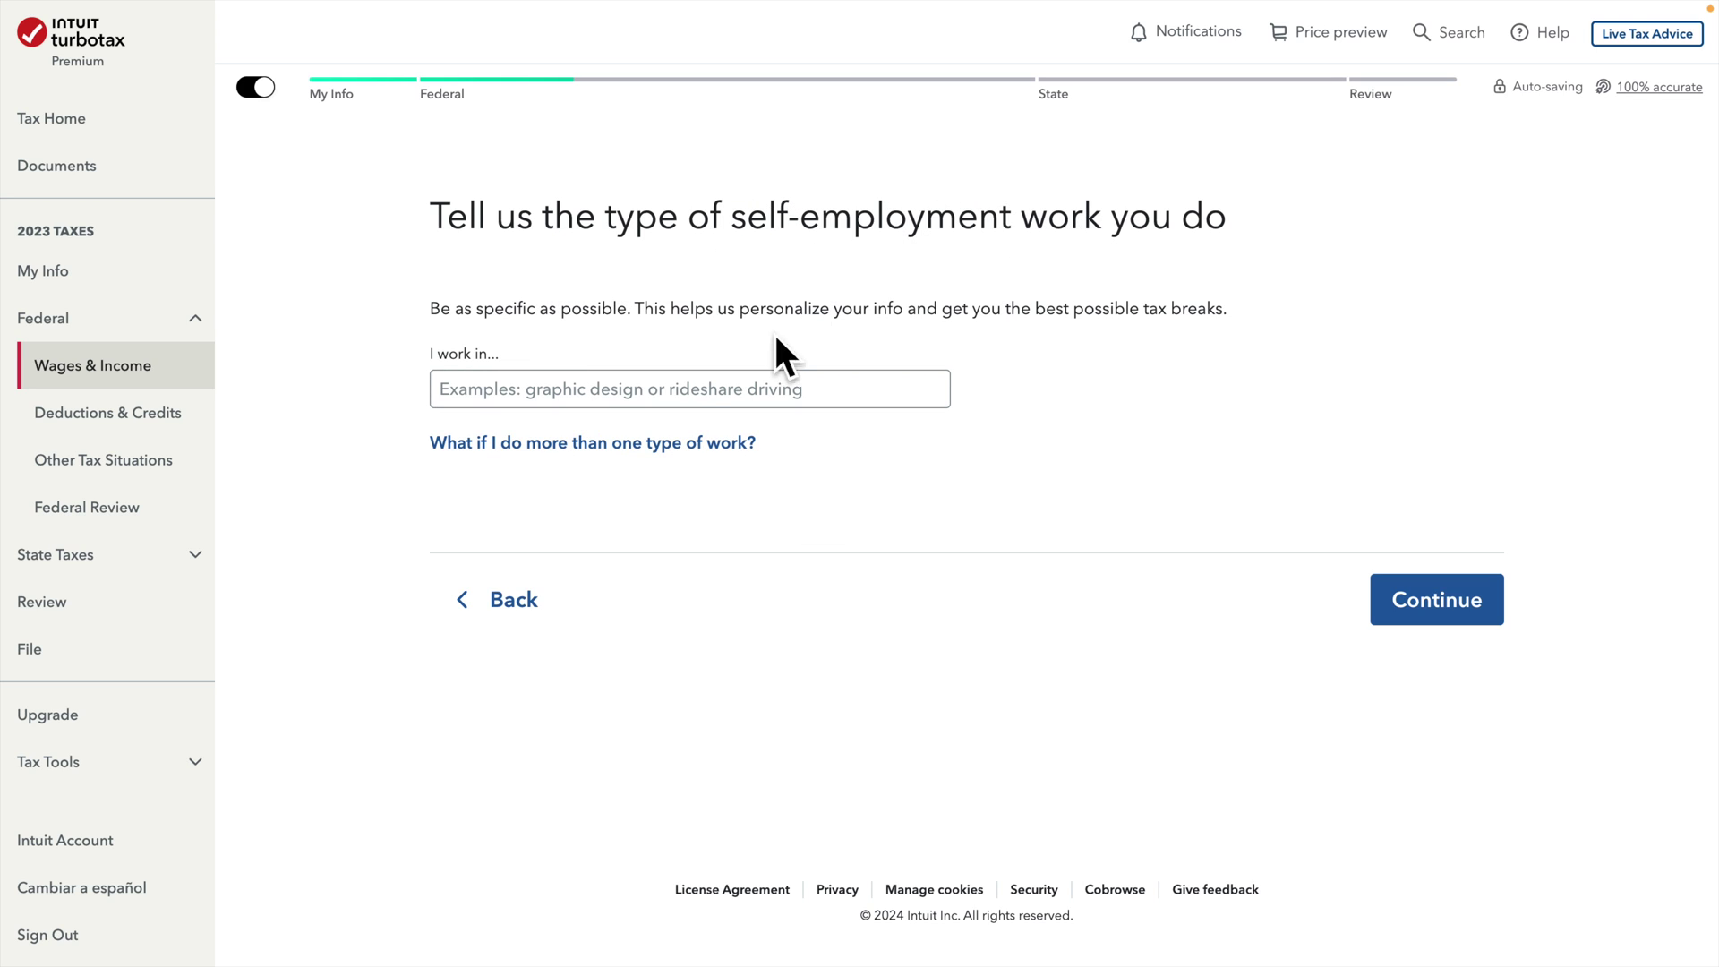
Enter 'Rideshare Driving' as the type of work and mark it as a side job.
left_click(569, 387)
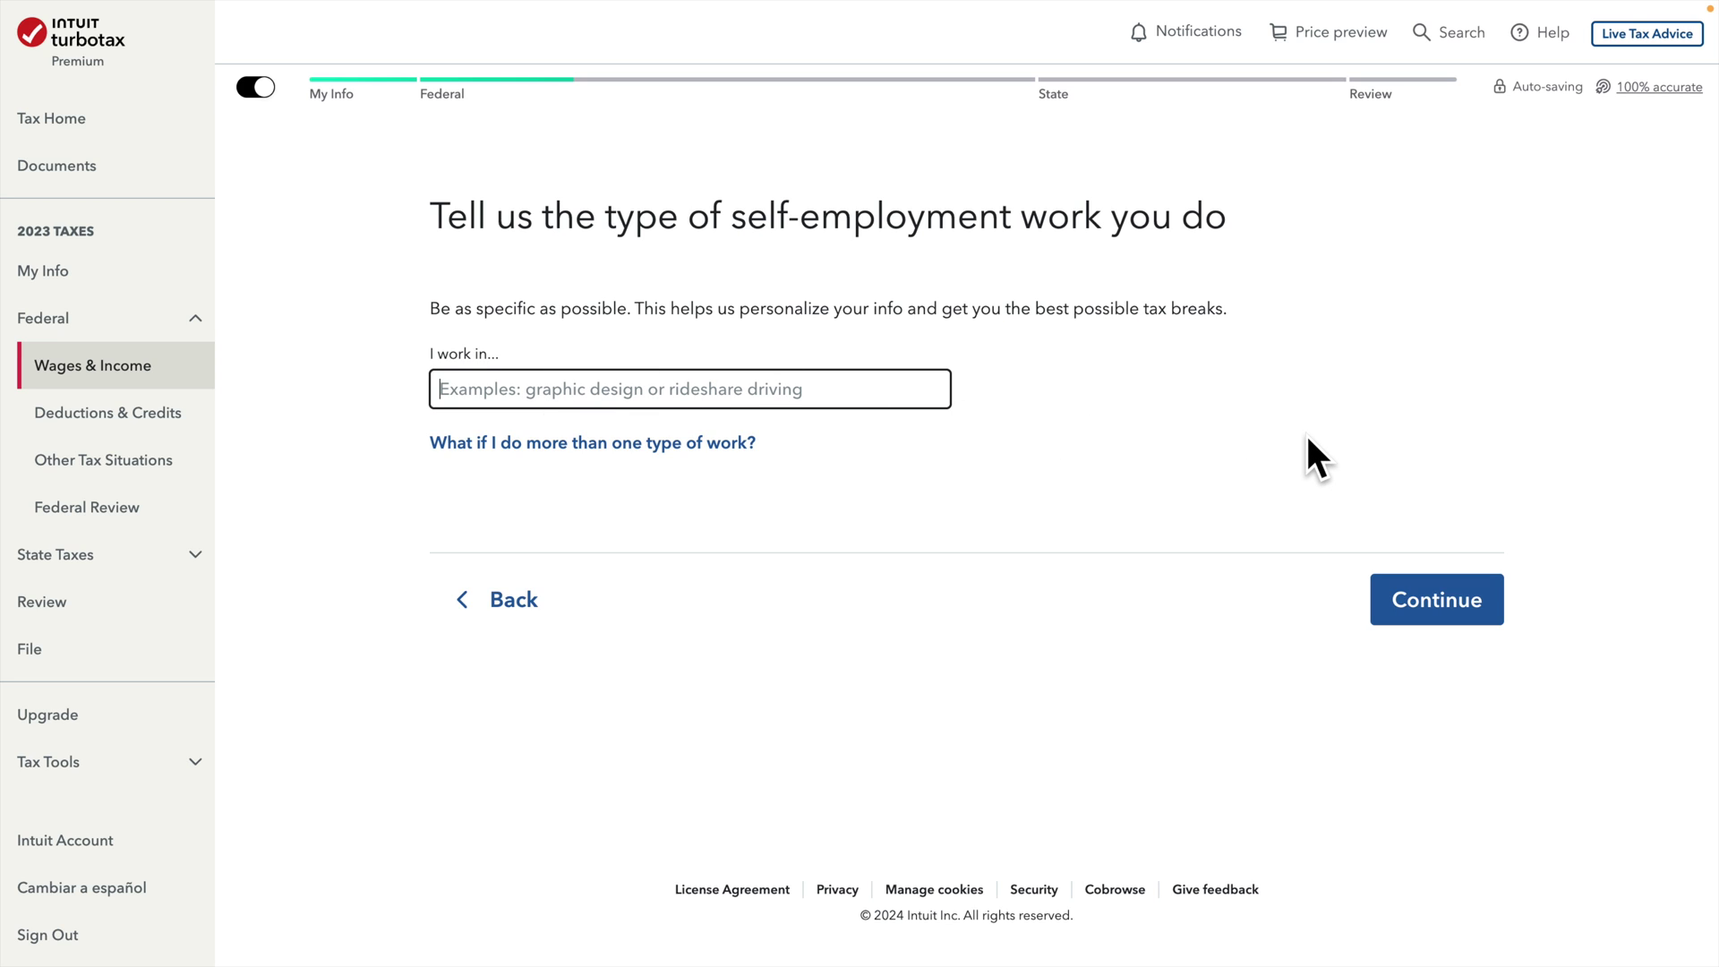
type("Ride")
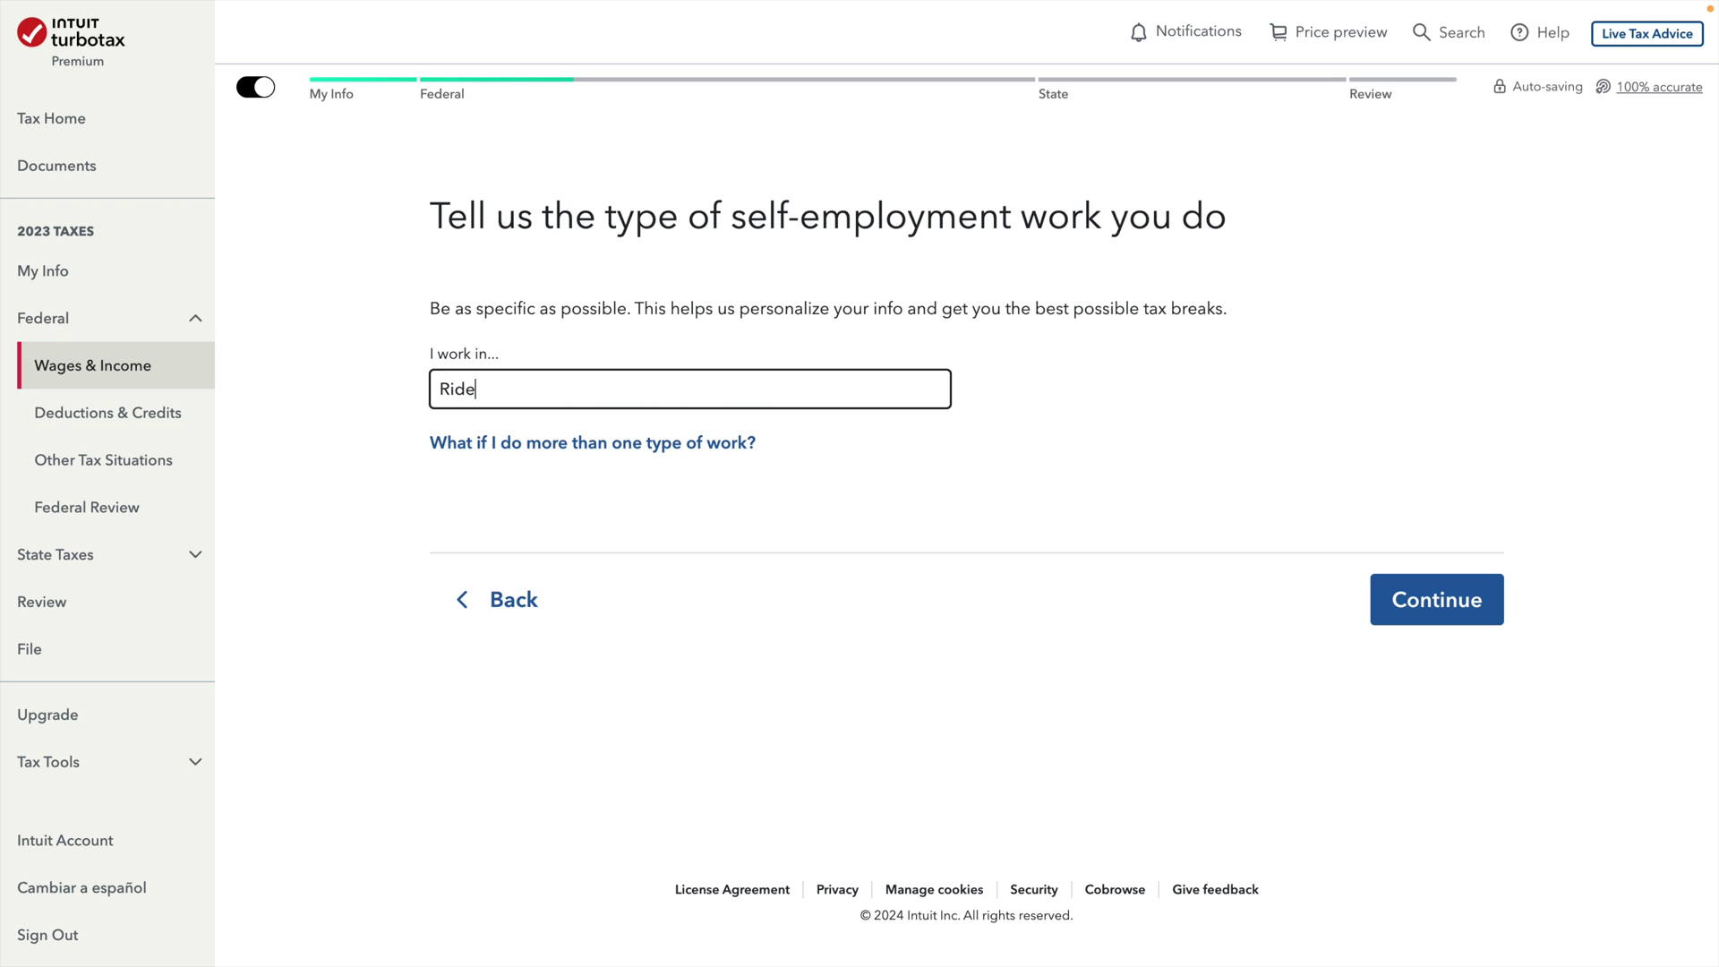
type("share Driving")
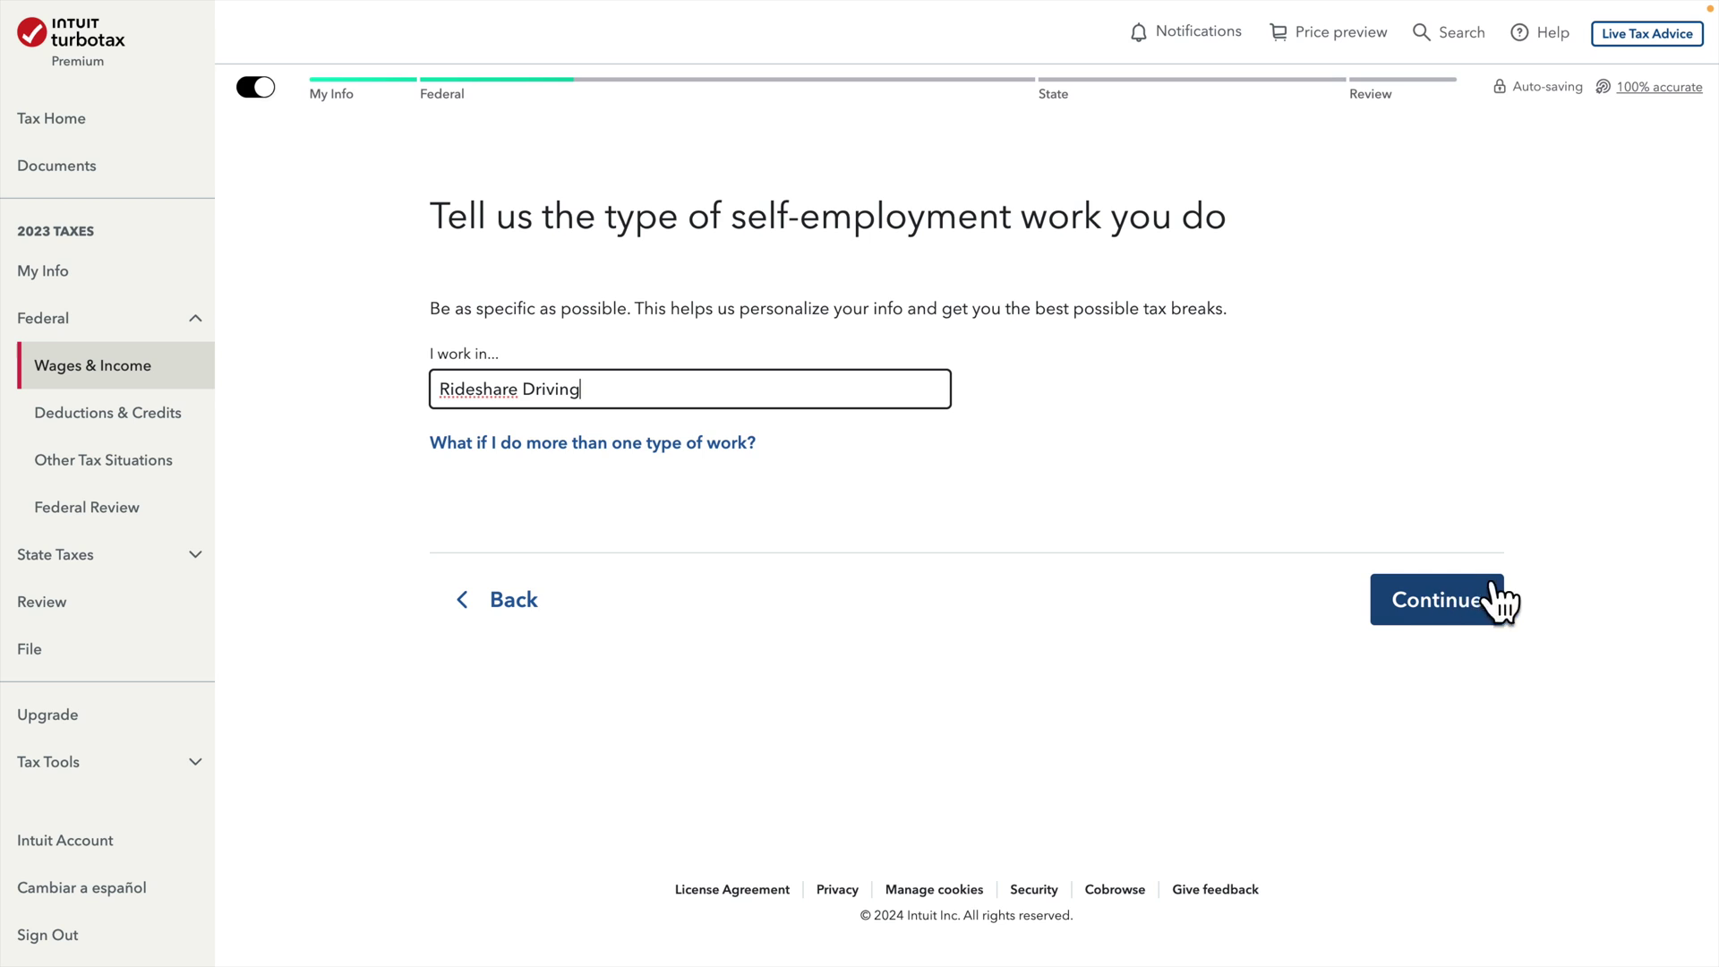
left_click(1446, 602)
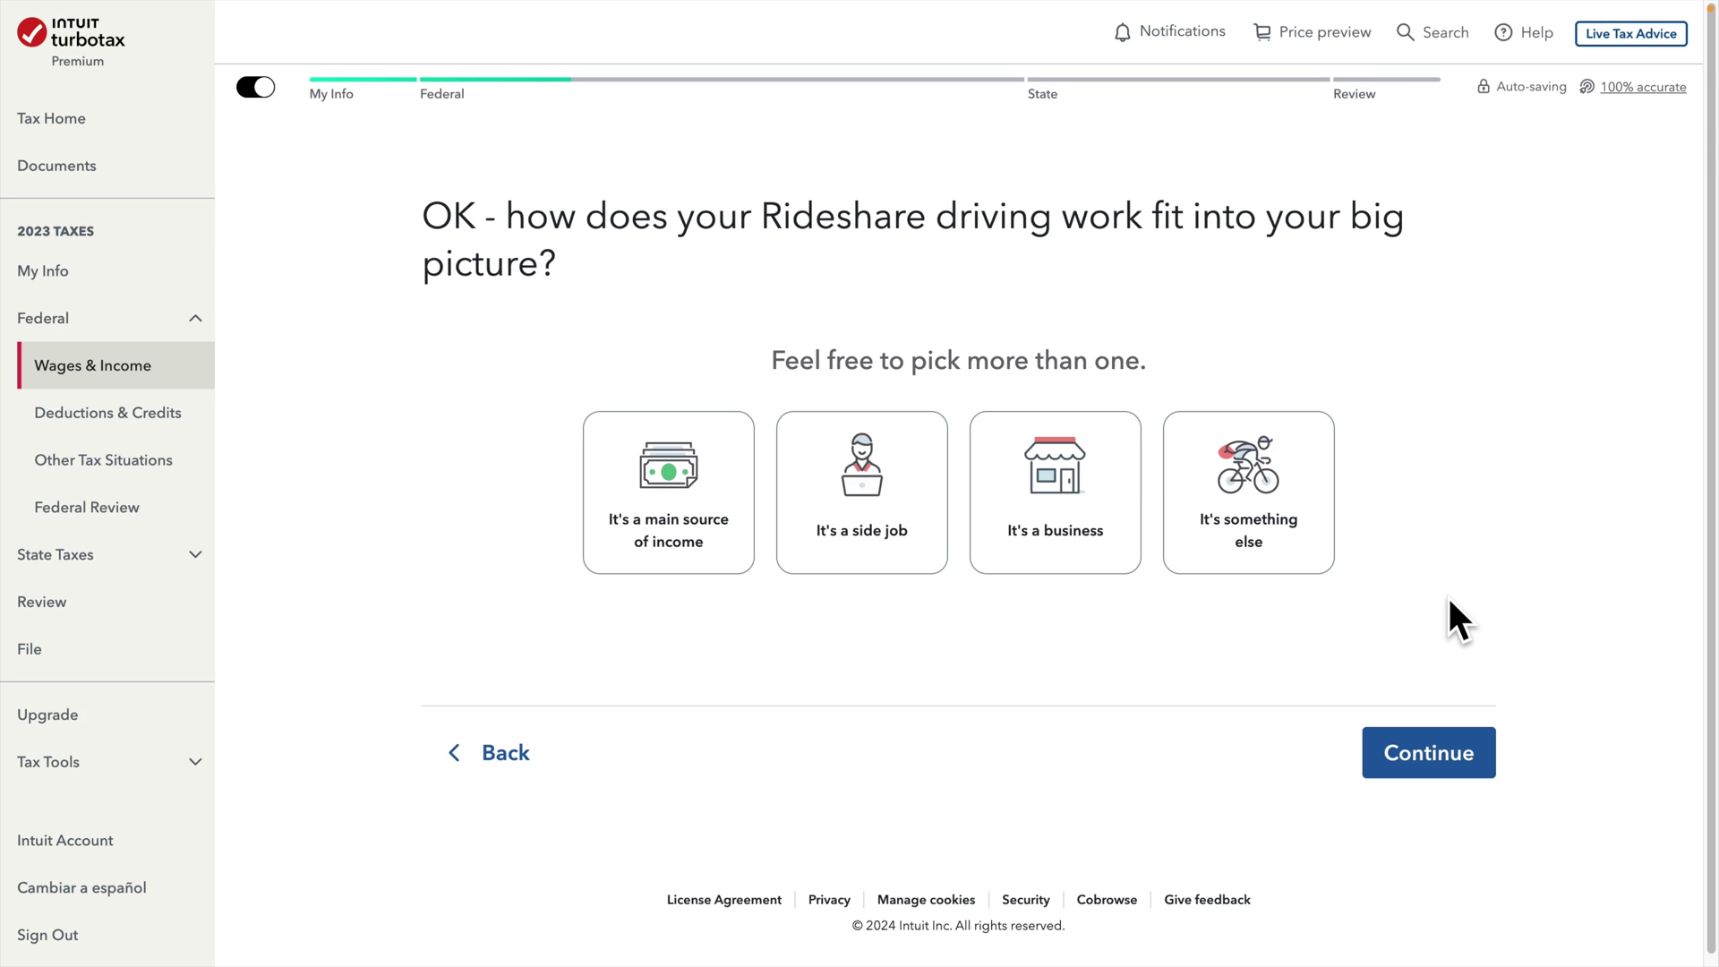
left_click(862, 564)
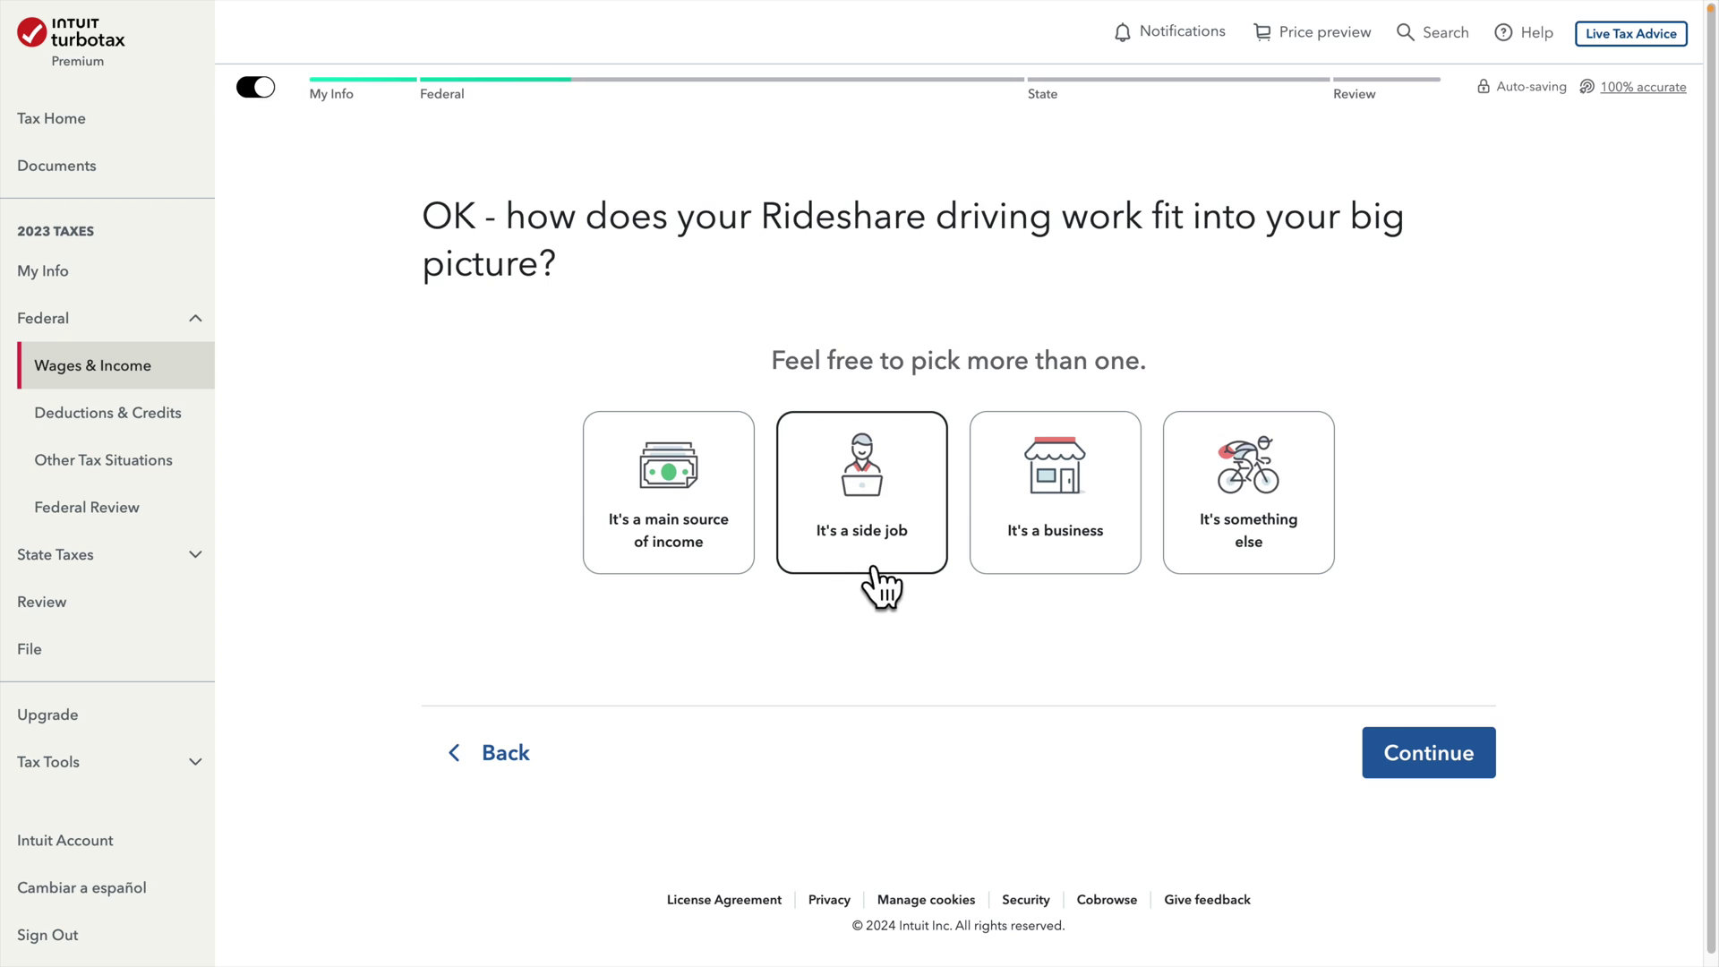
left_click(884, 467)
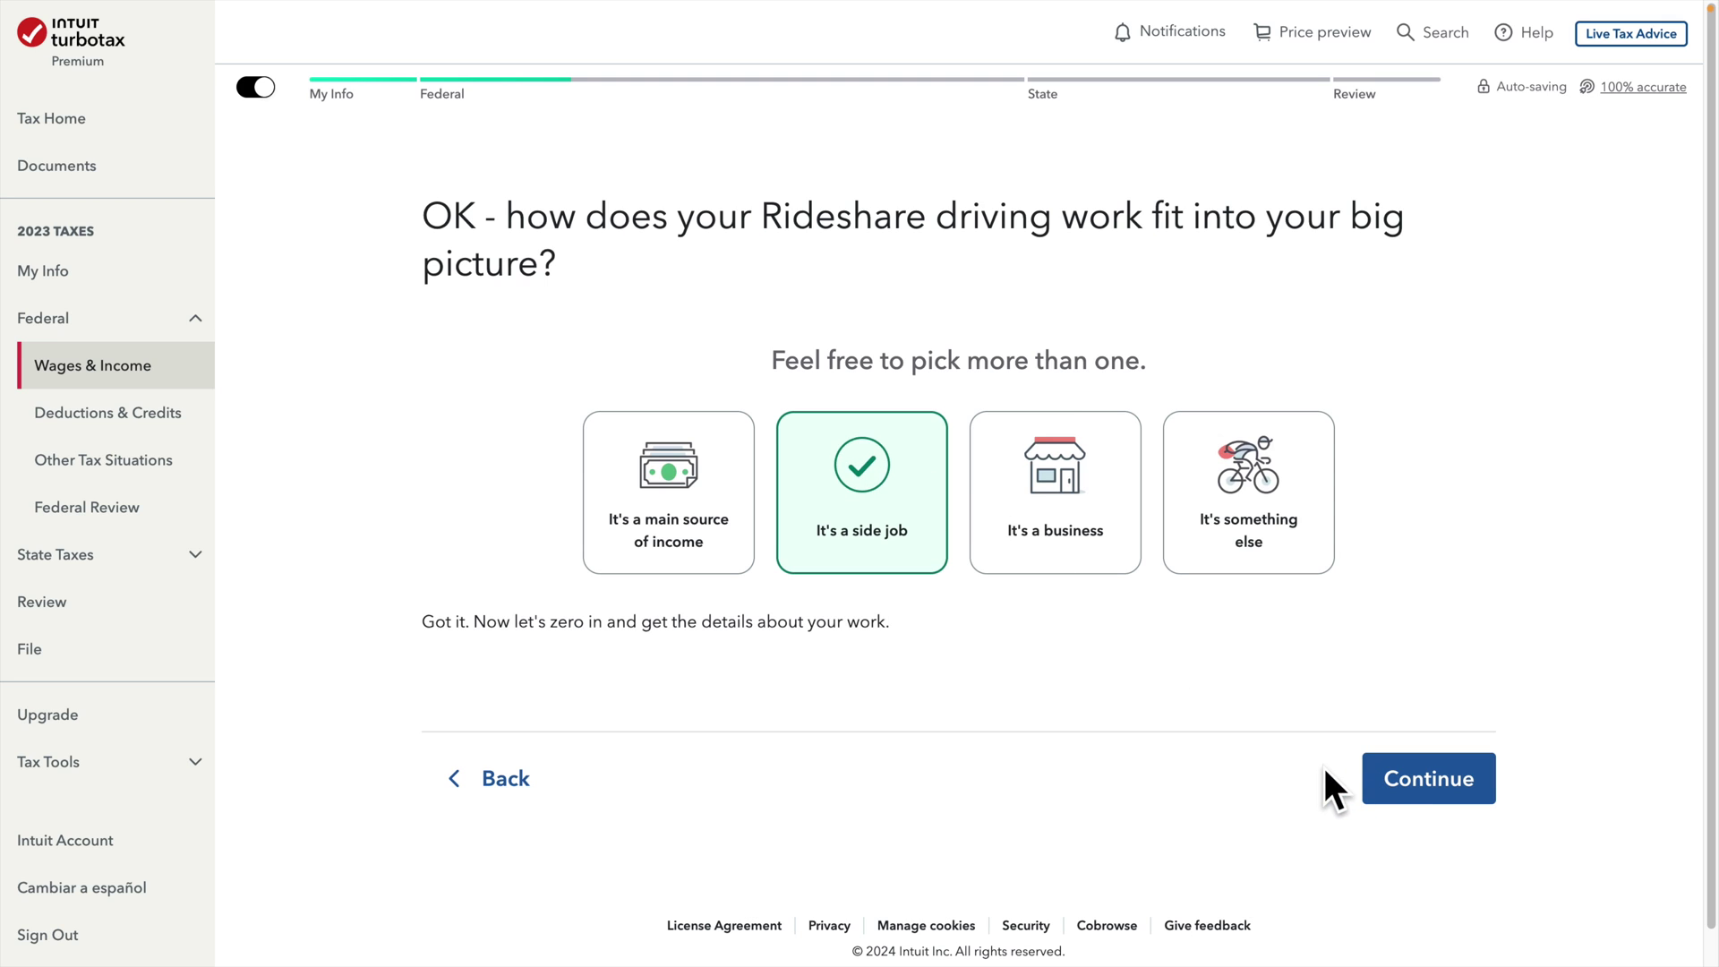
left_click(1438, 787)
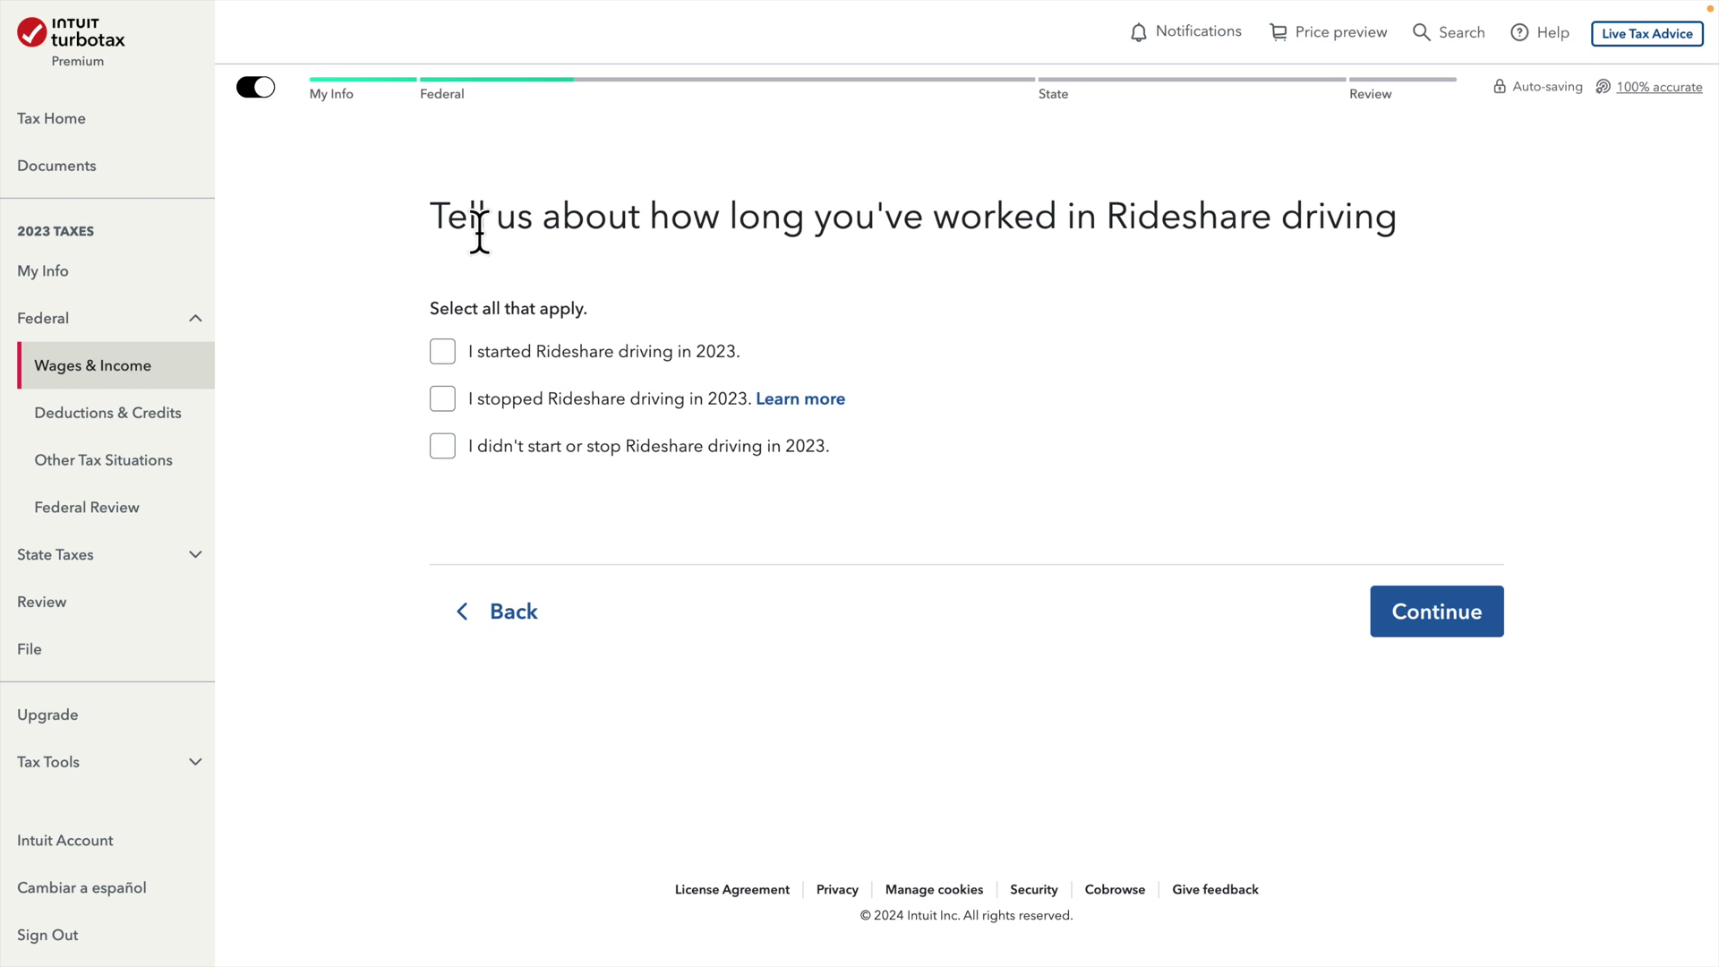
left_click_drag(440, 215, 1387, 235)
left_click(1313, 233)
State rideshare driving didn't start or stop in 2023 and no contractor payments were made.
left_click(445, 446)
left_click(1448, 611)
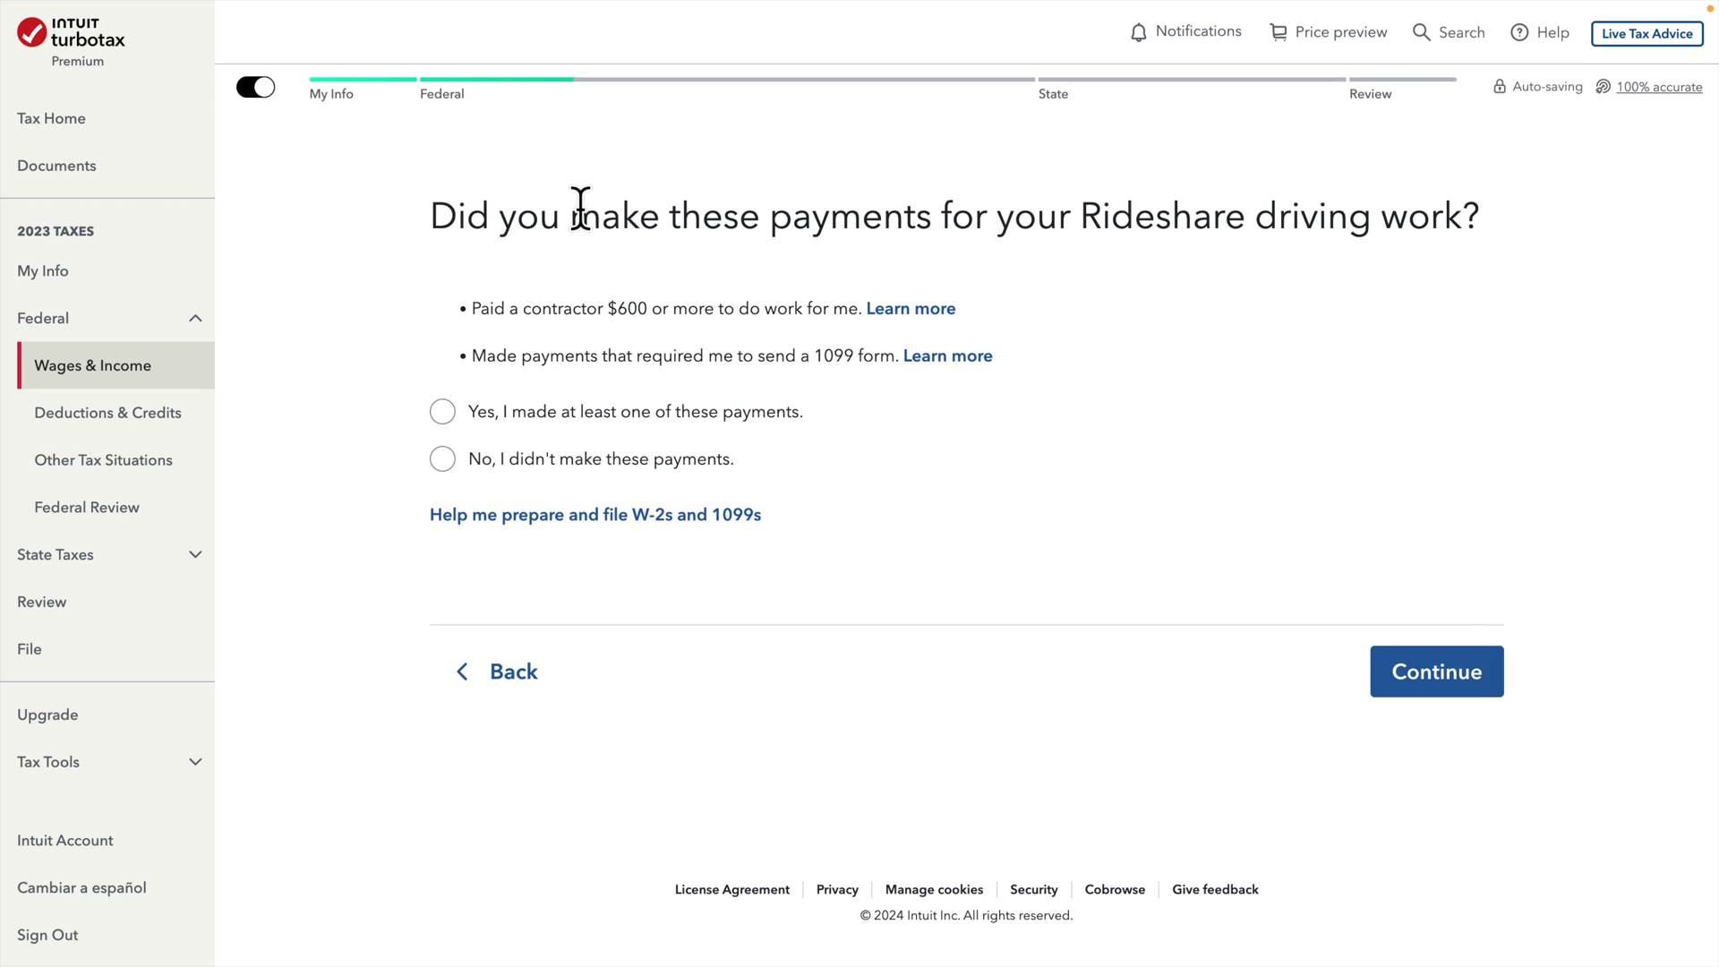
left_click_drag(572, 219, 1143, 239)
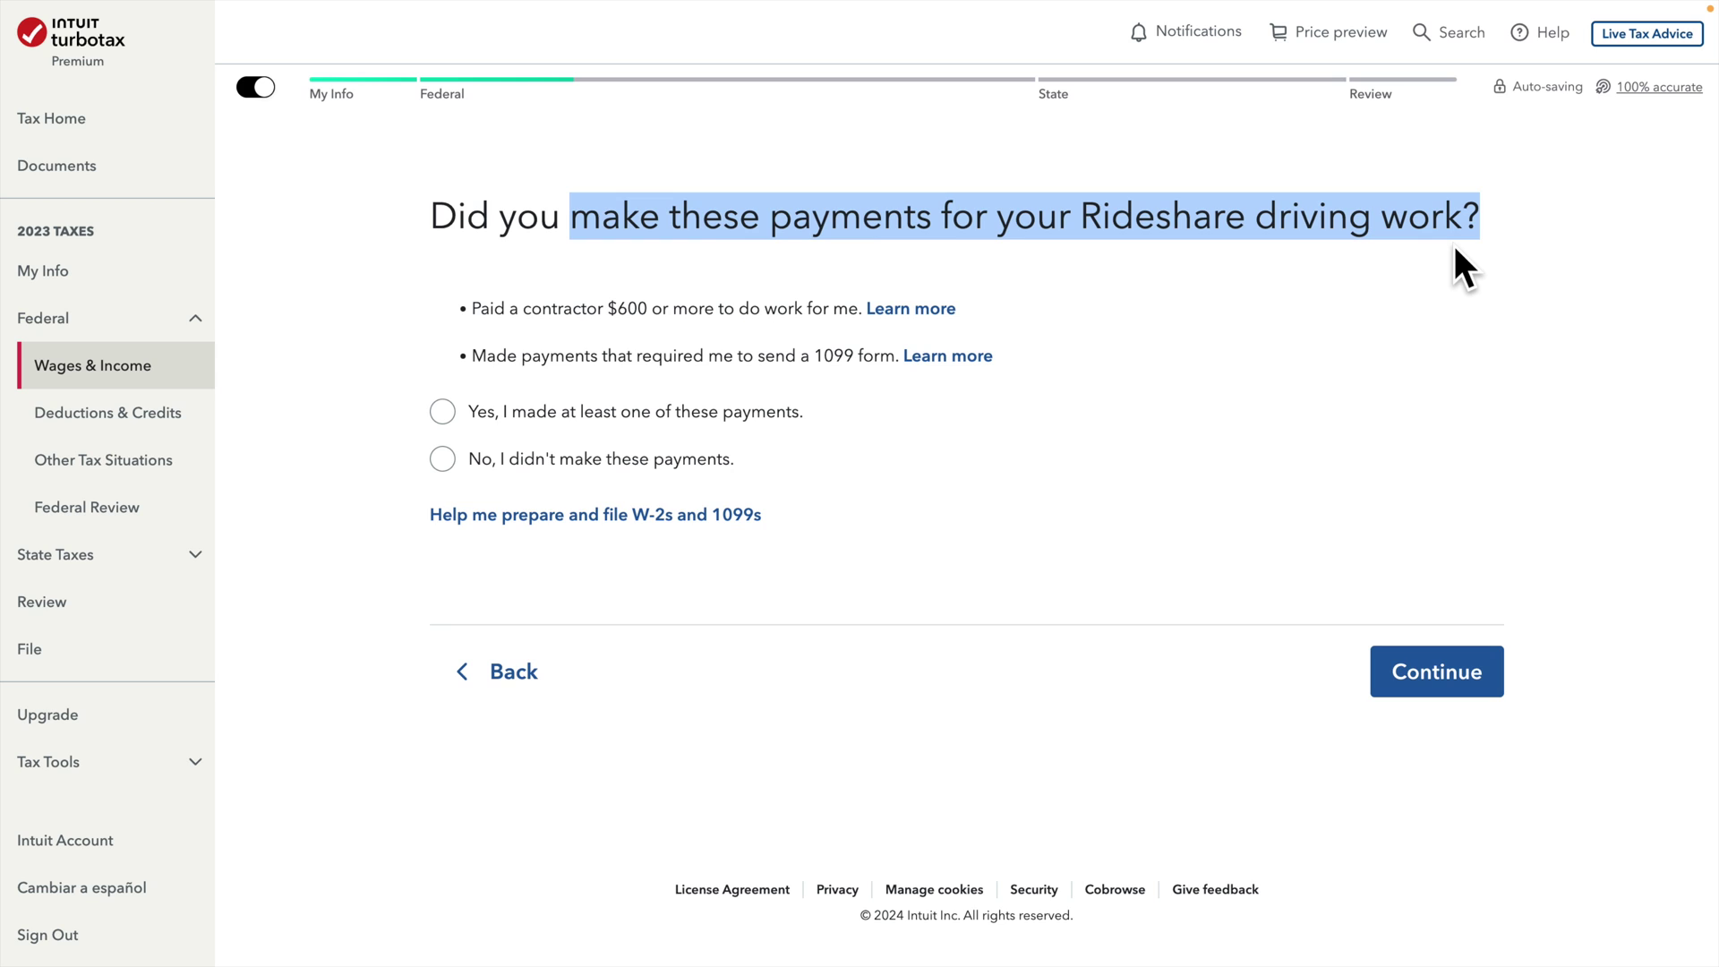
left_click(455, 456)
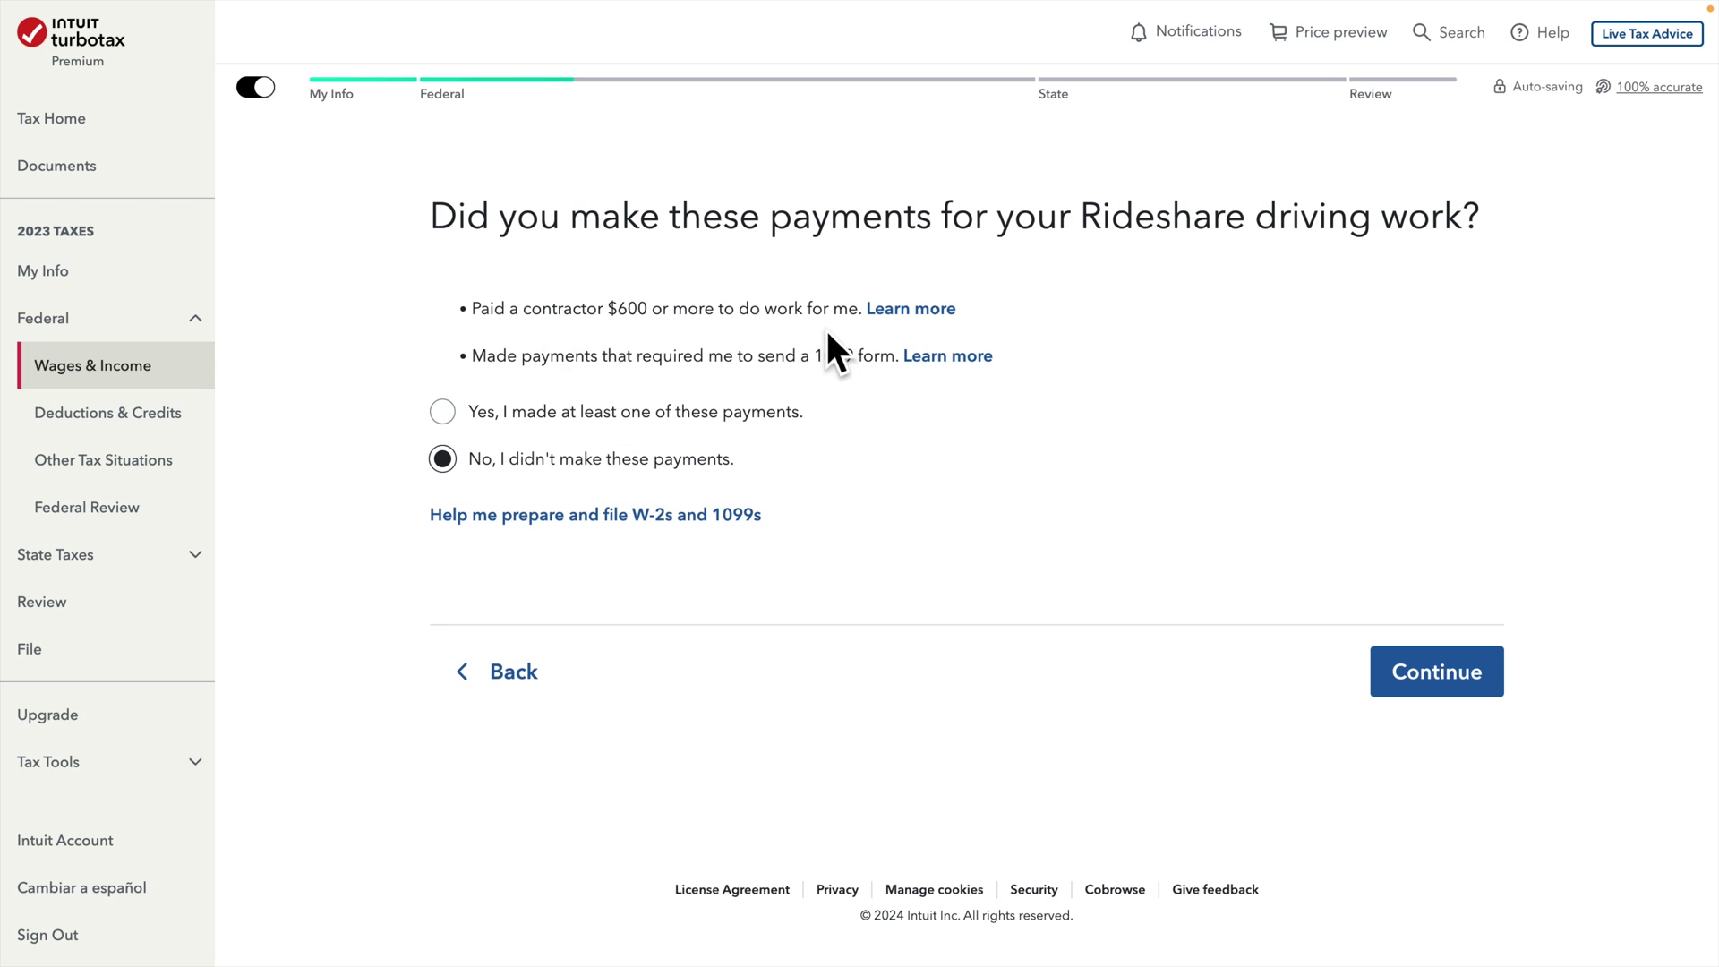
left_click(1444, 678)
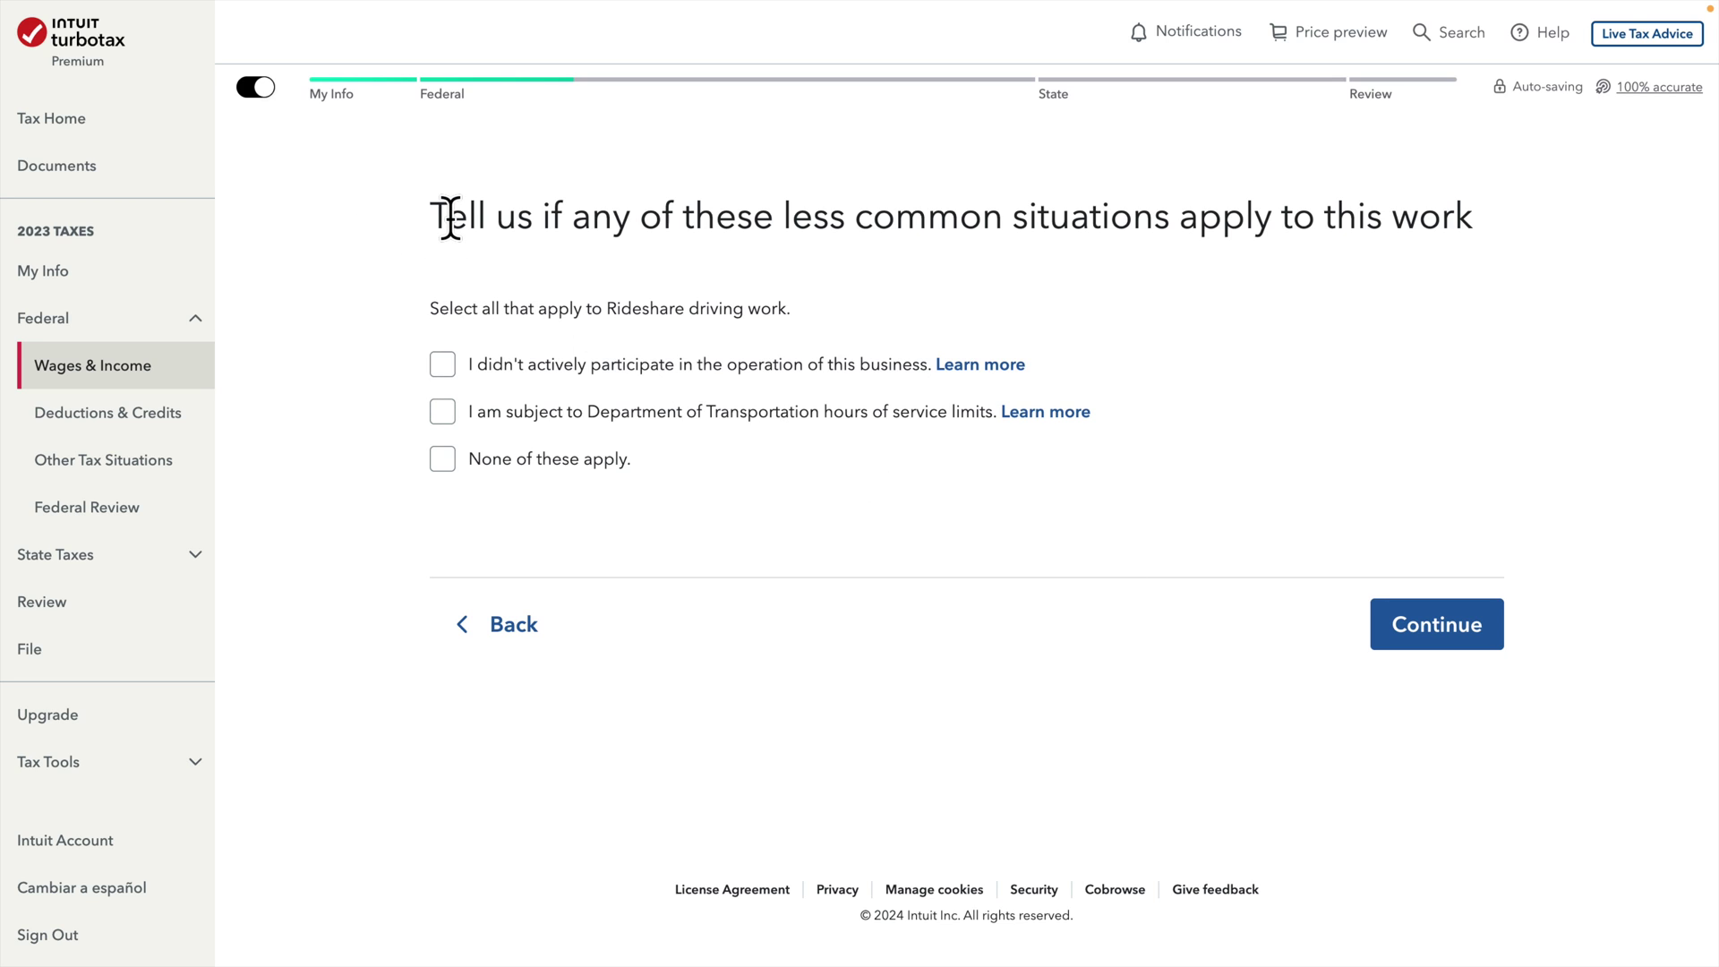
Mark that none of the less common situations apply.
left_click_drag(431, 214, 1497, 240)
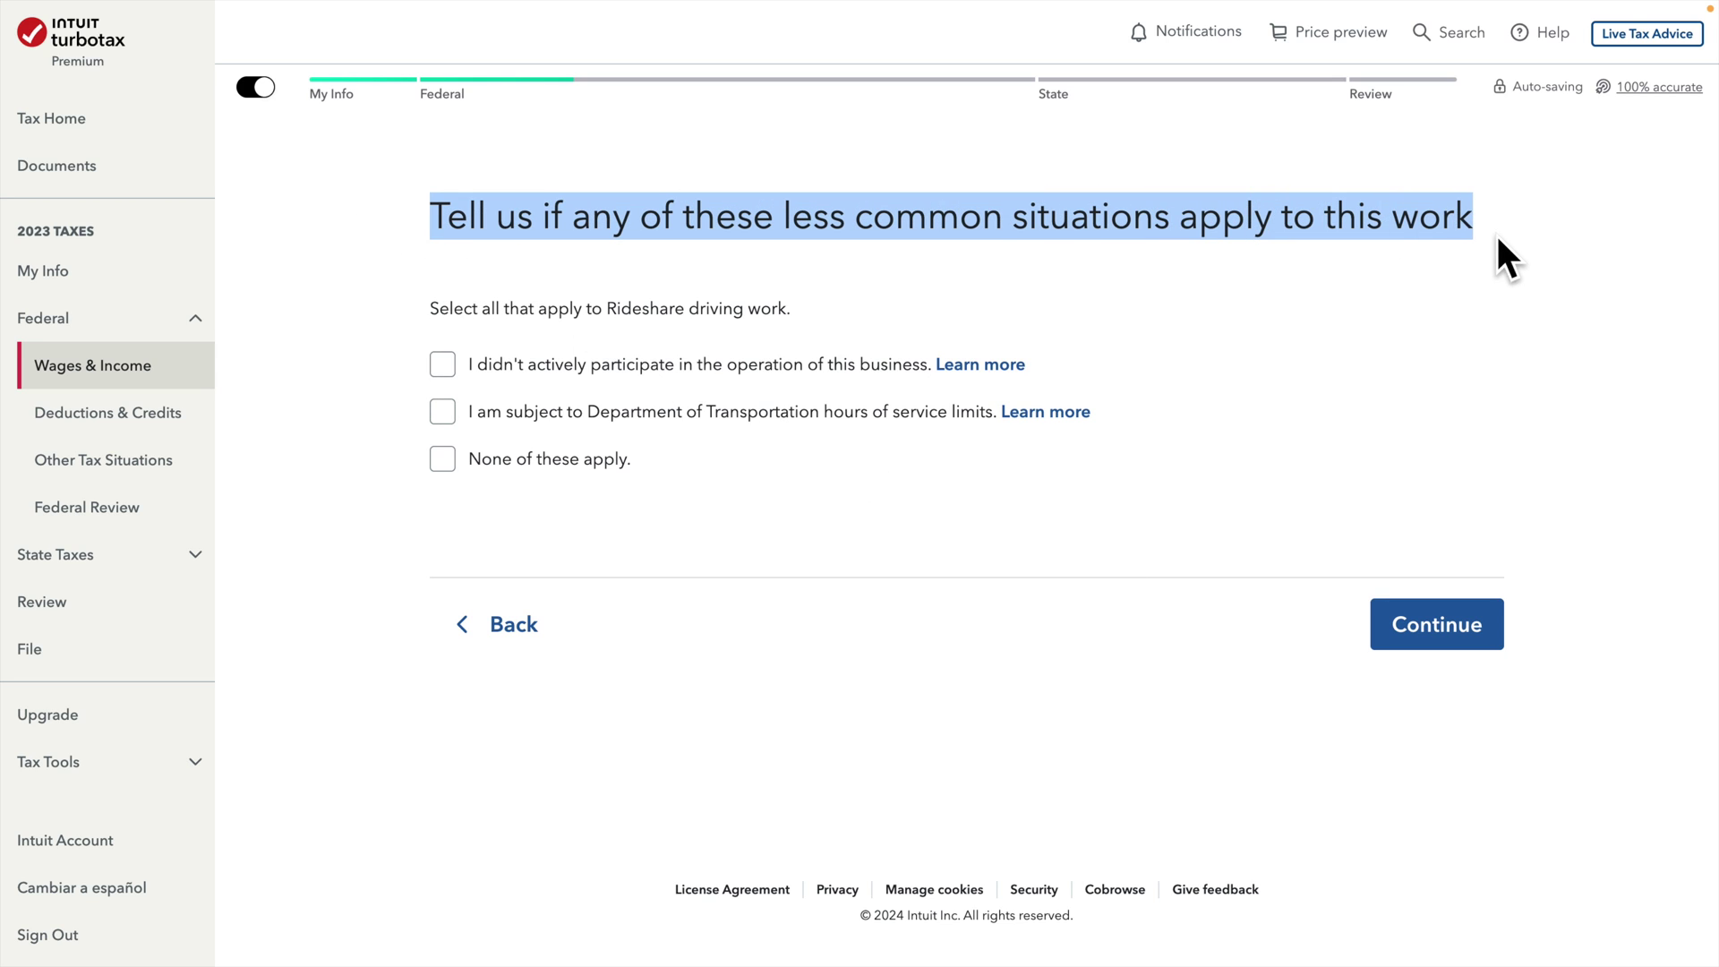
left_click(913, 439)
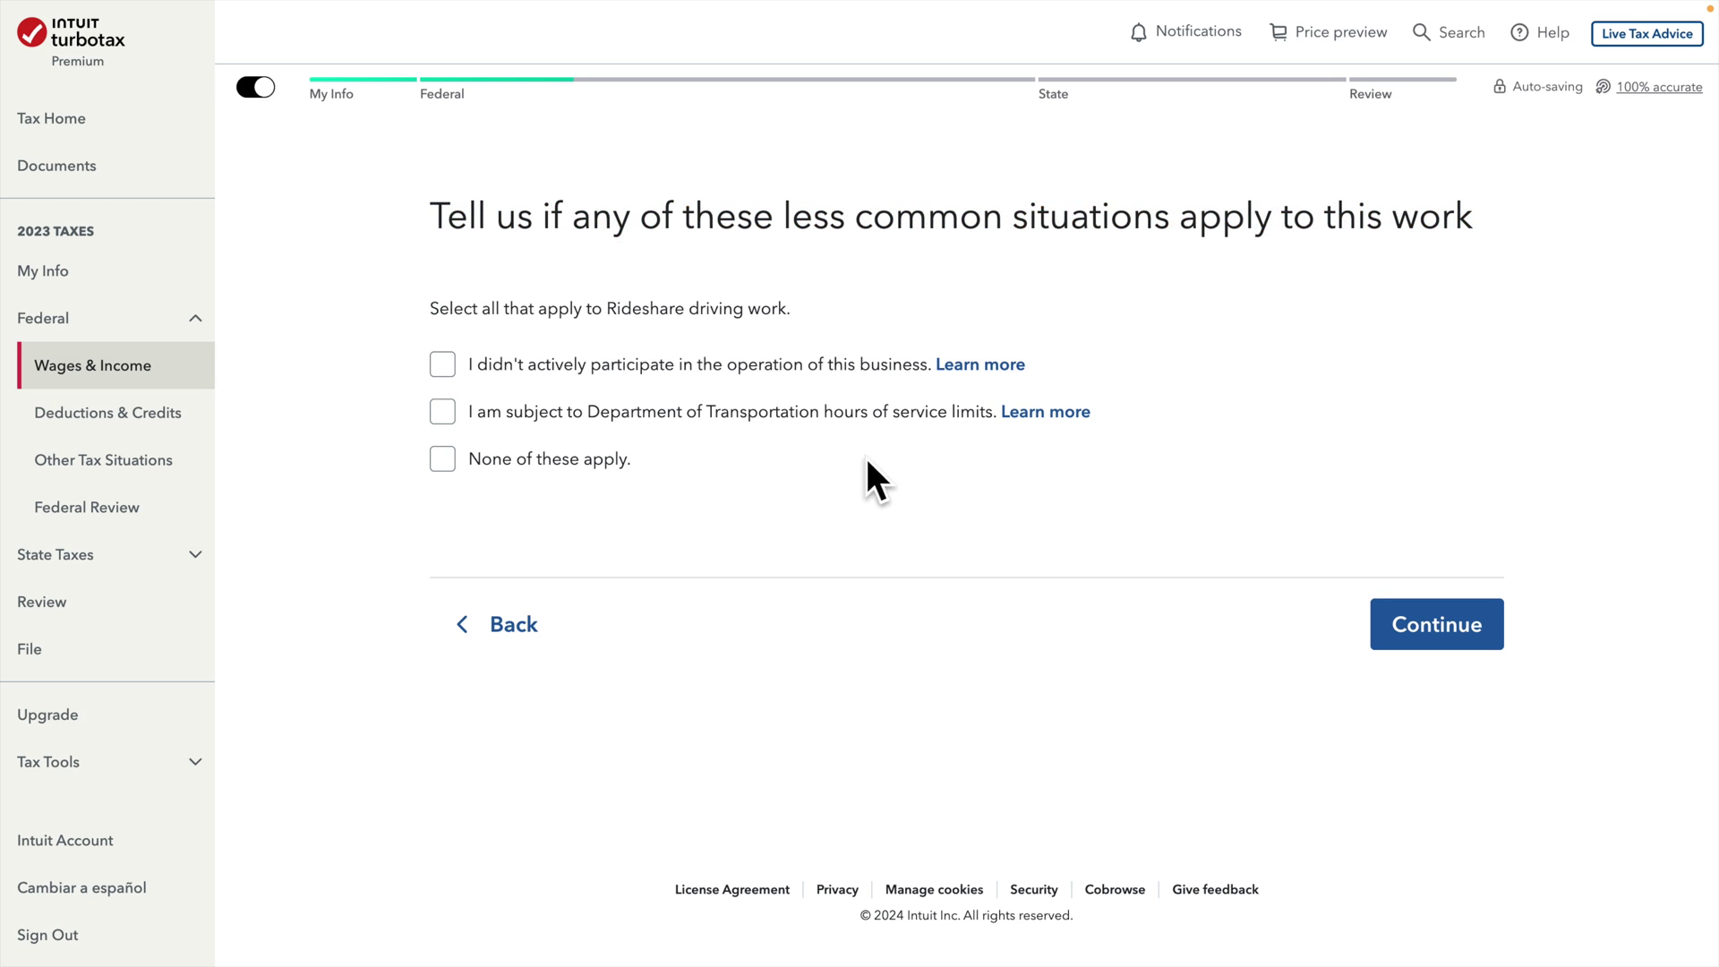
left_click(507, 462)
Review the Rideshare driving info summary (business code 485300) and confirm it looks good.
left_click(1431, 628)
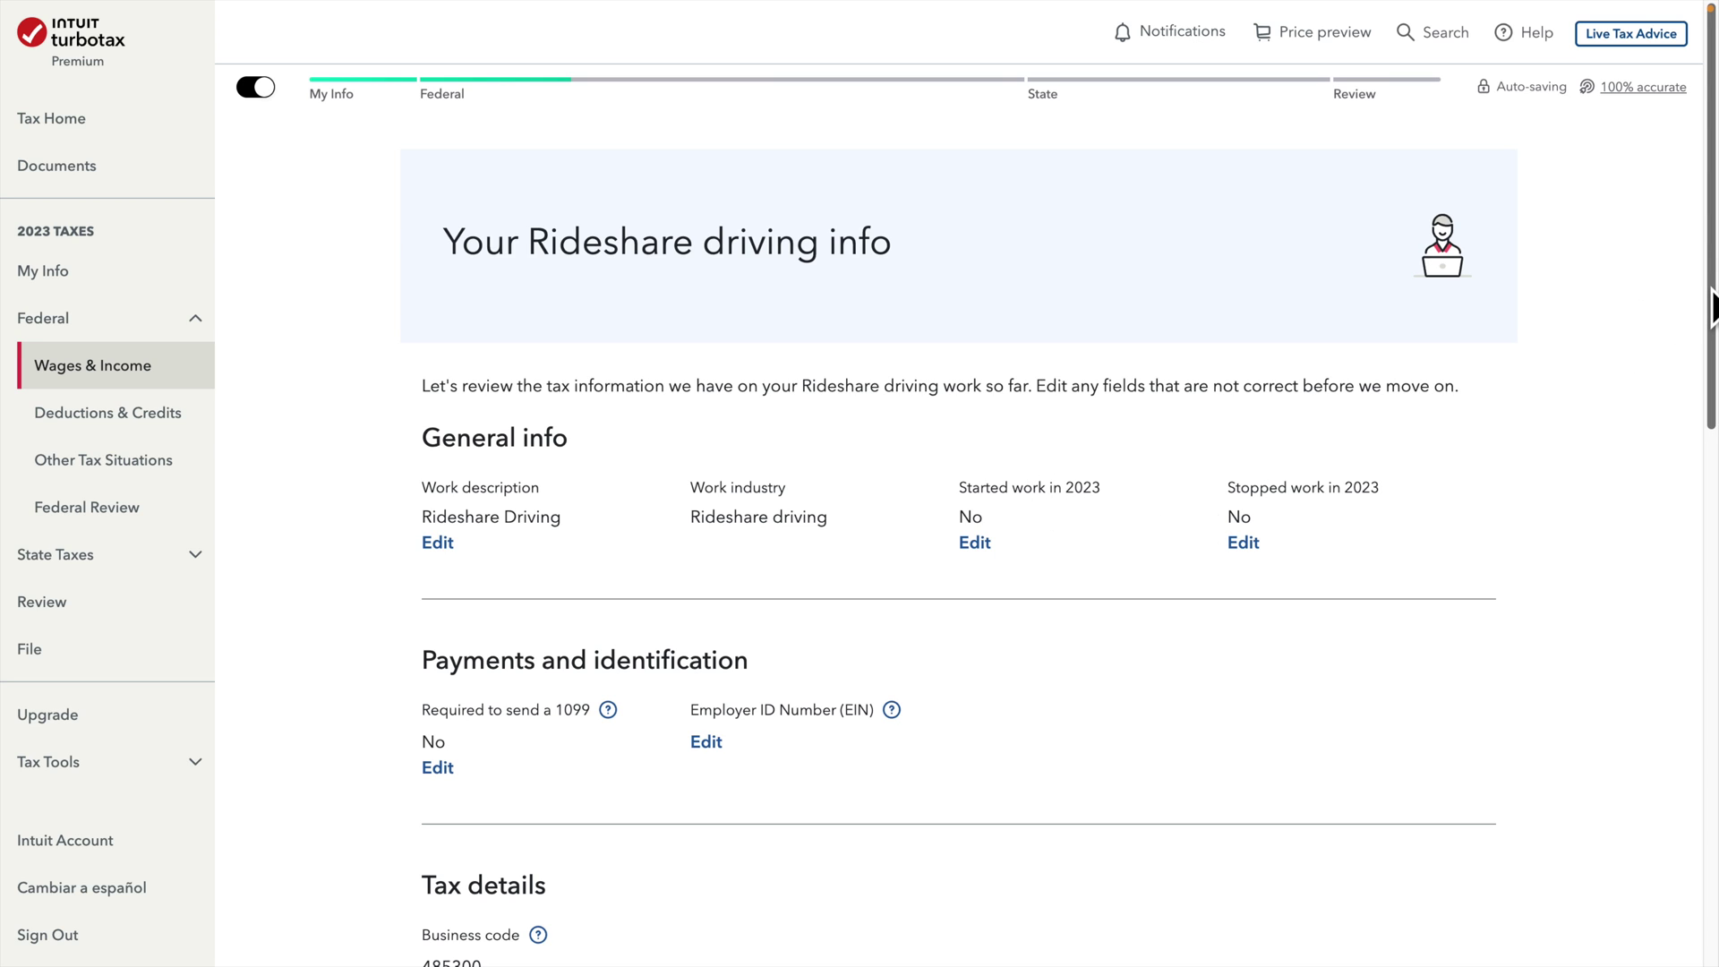
left_click_drag(1711, 304, 1534, 809)
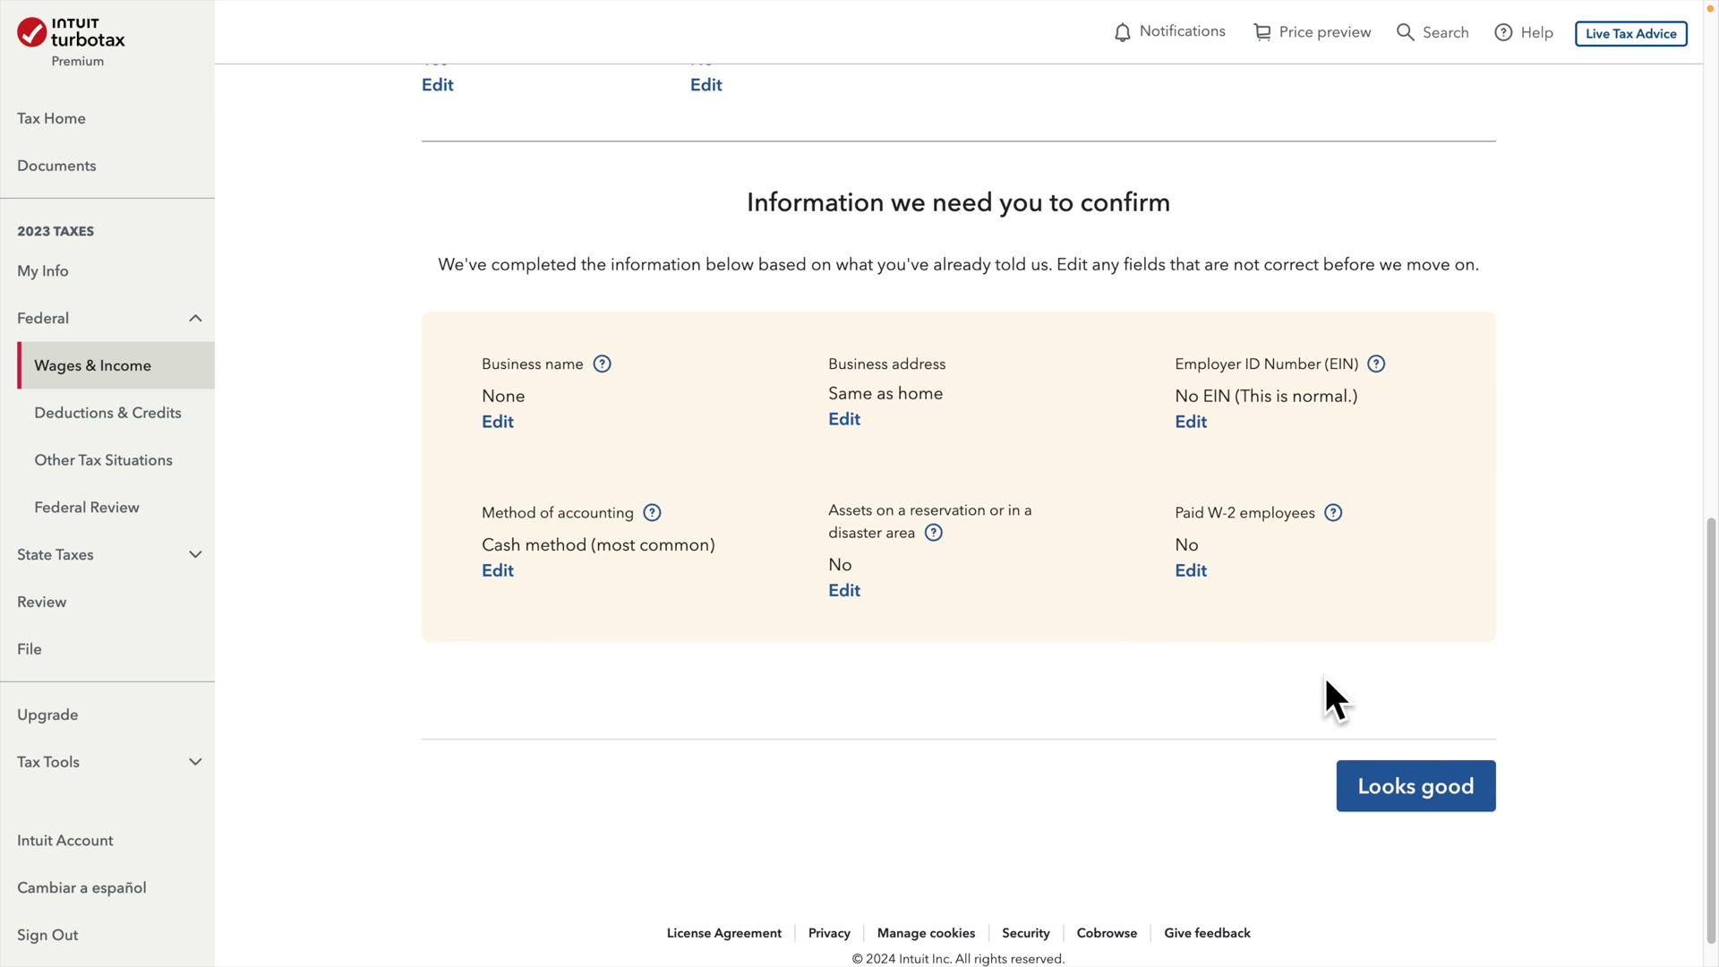
left_click(1413, 794)
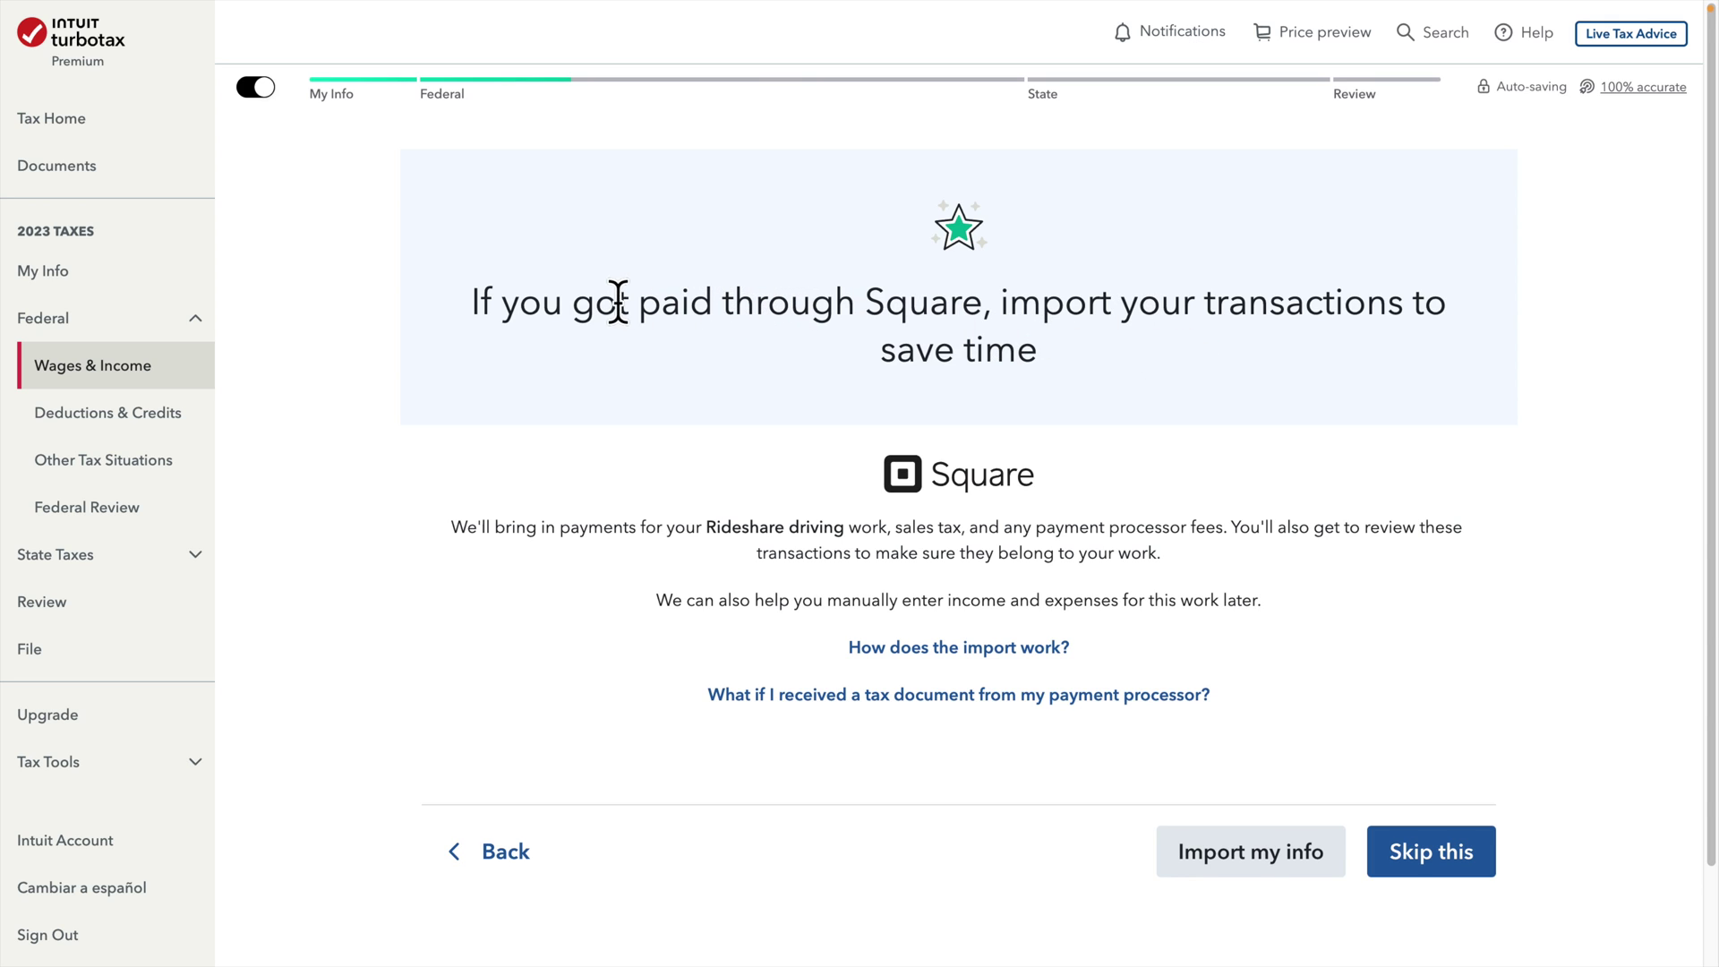
Skip the Square transactions import and pick Uber as the 2023 rideshare company.
left_click_drag(521, 301, 950, 309)
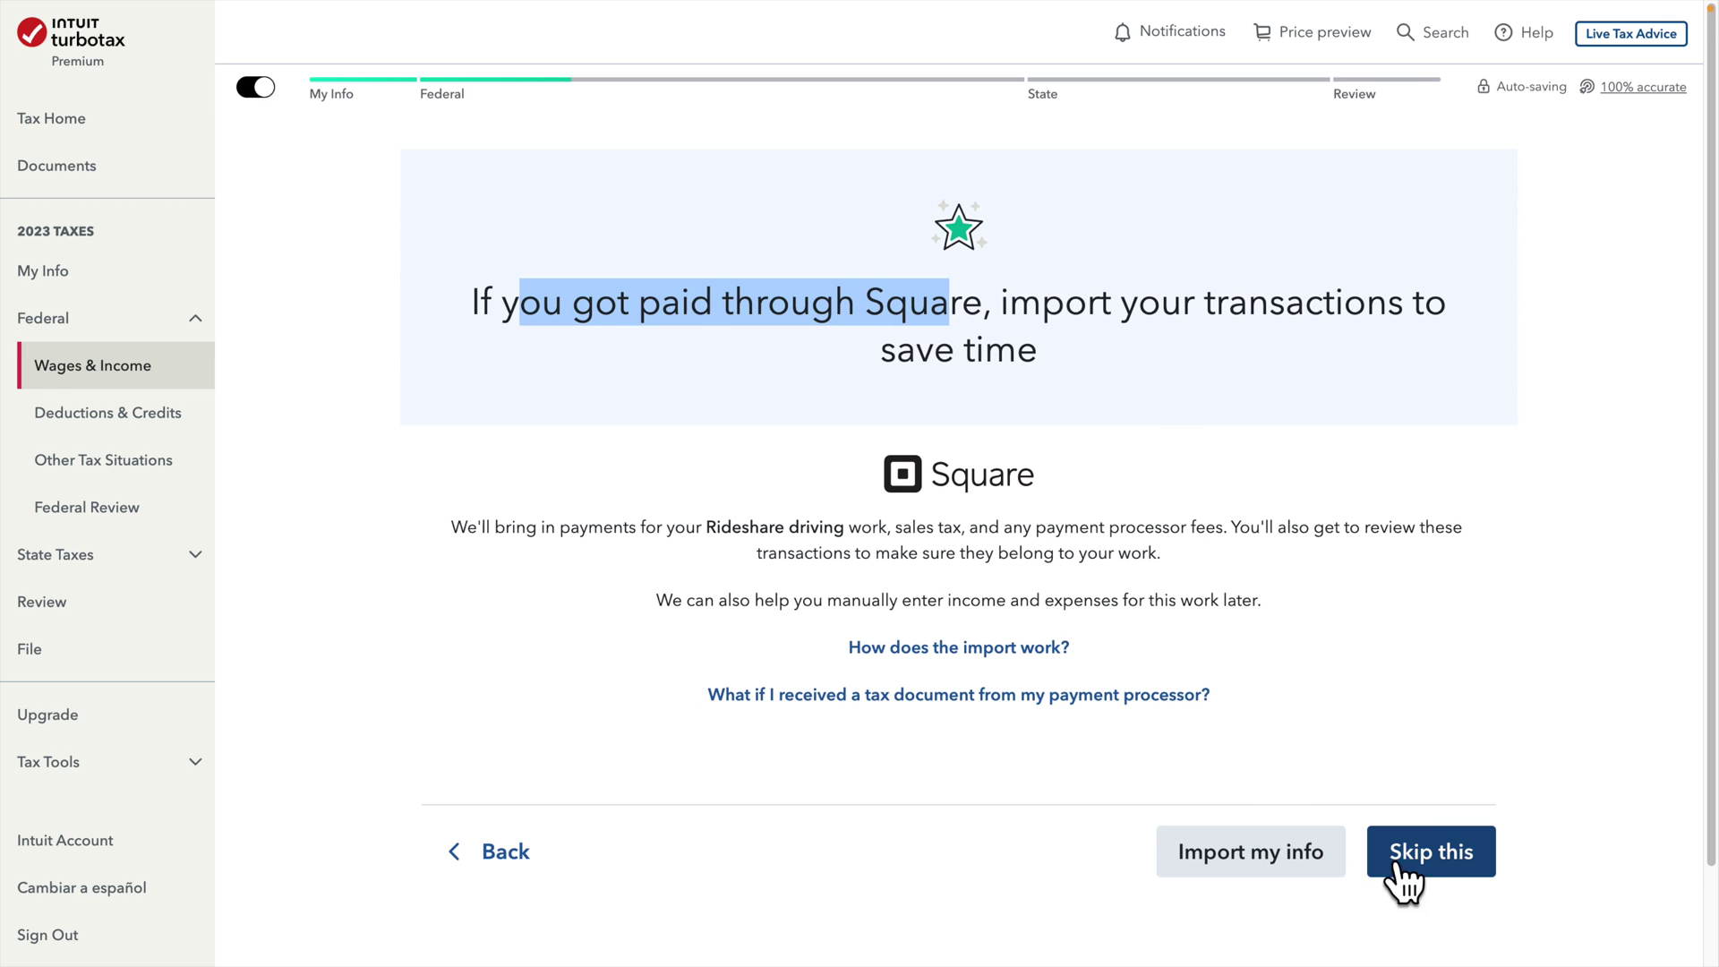
left_click(1452, 858)
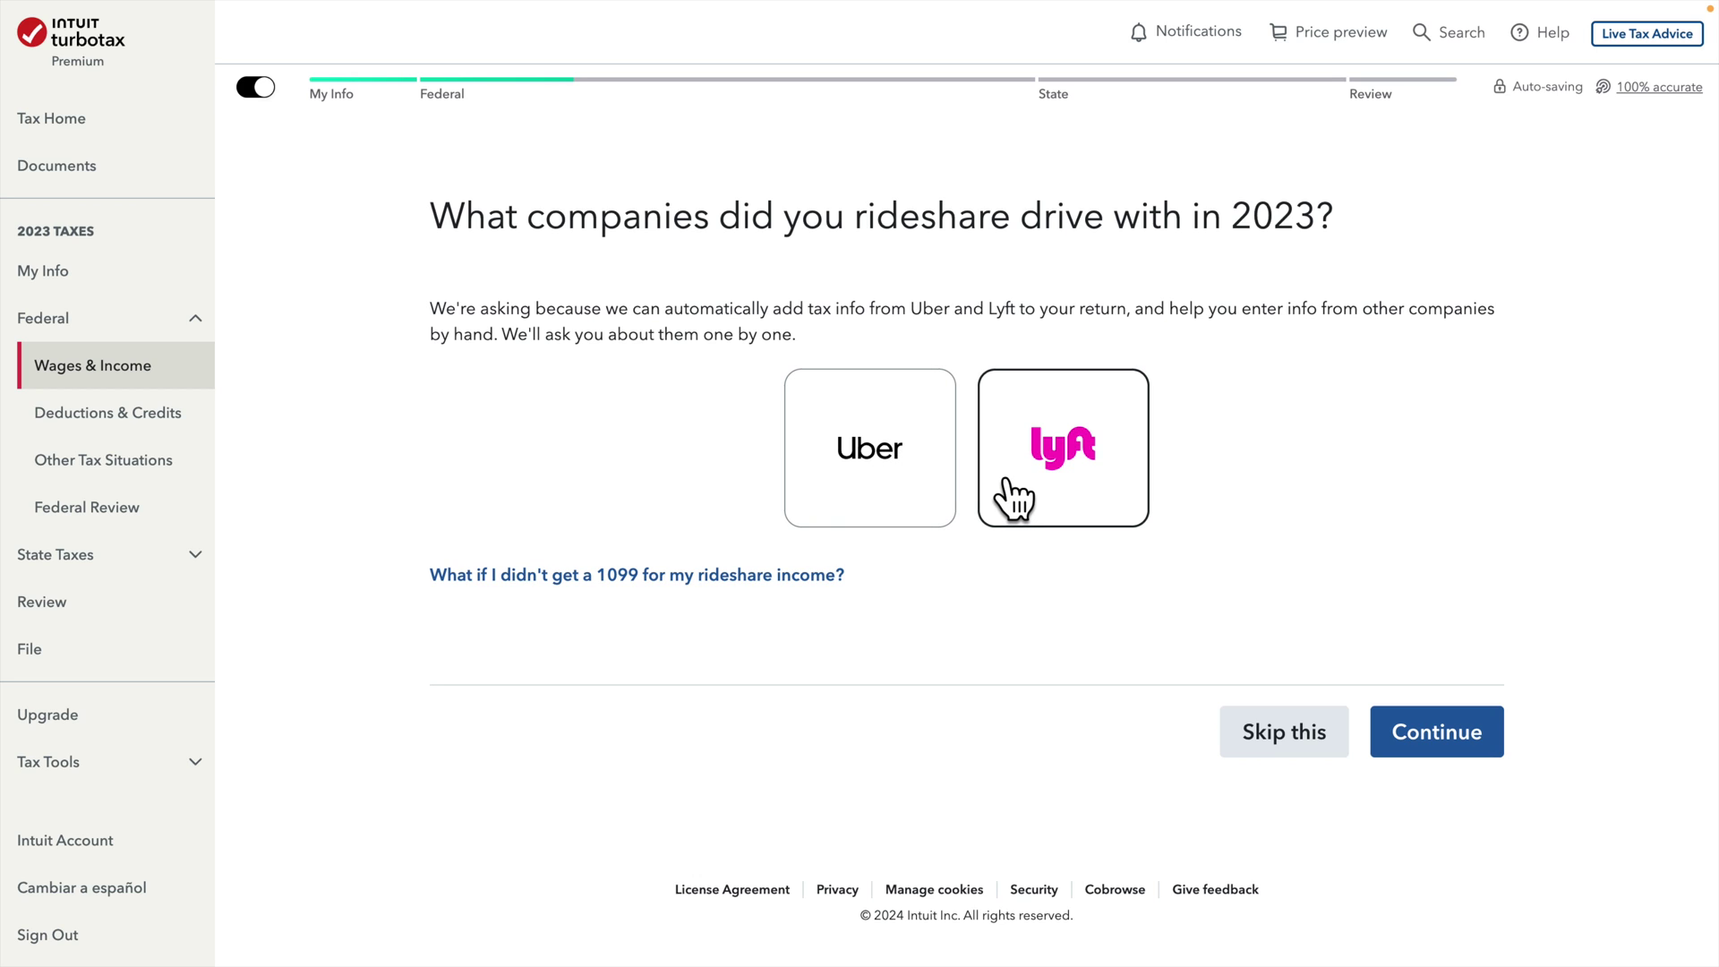
left_click(889, 466)
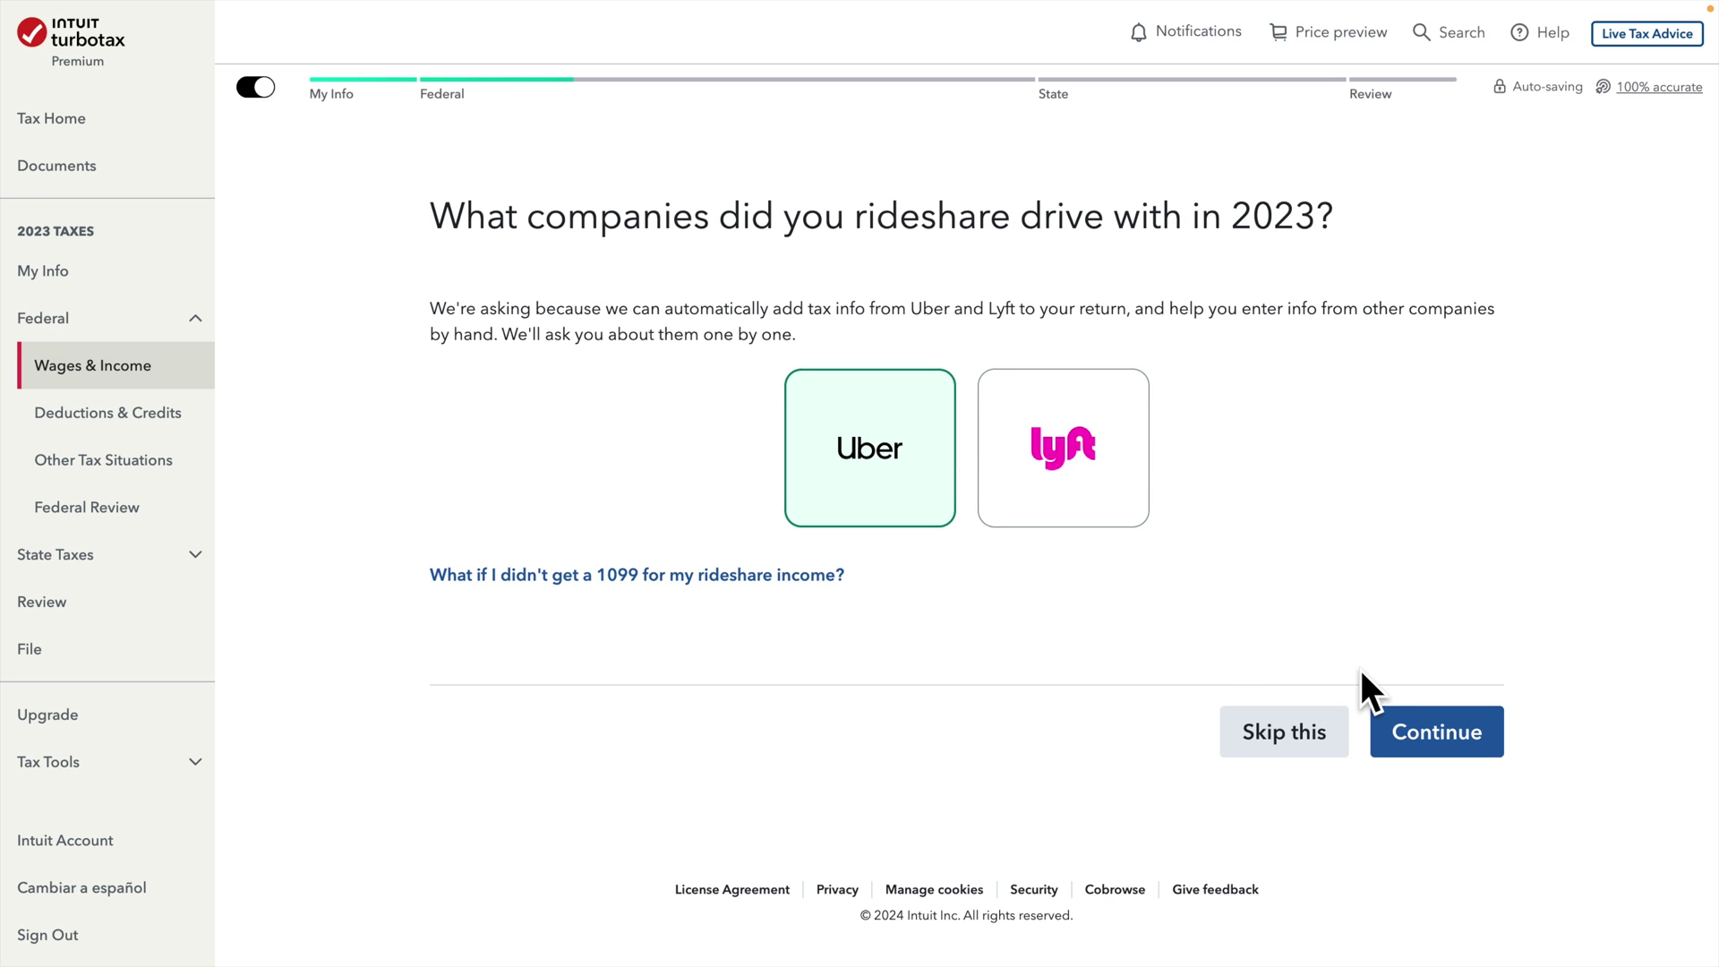
Choose the Uber import, agree to connect the Uber account, and request the tax form from Uber.
left_click(1436, 729)
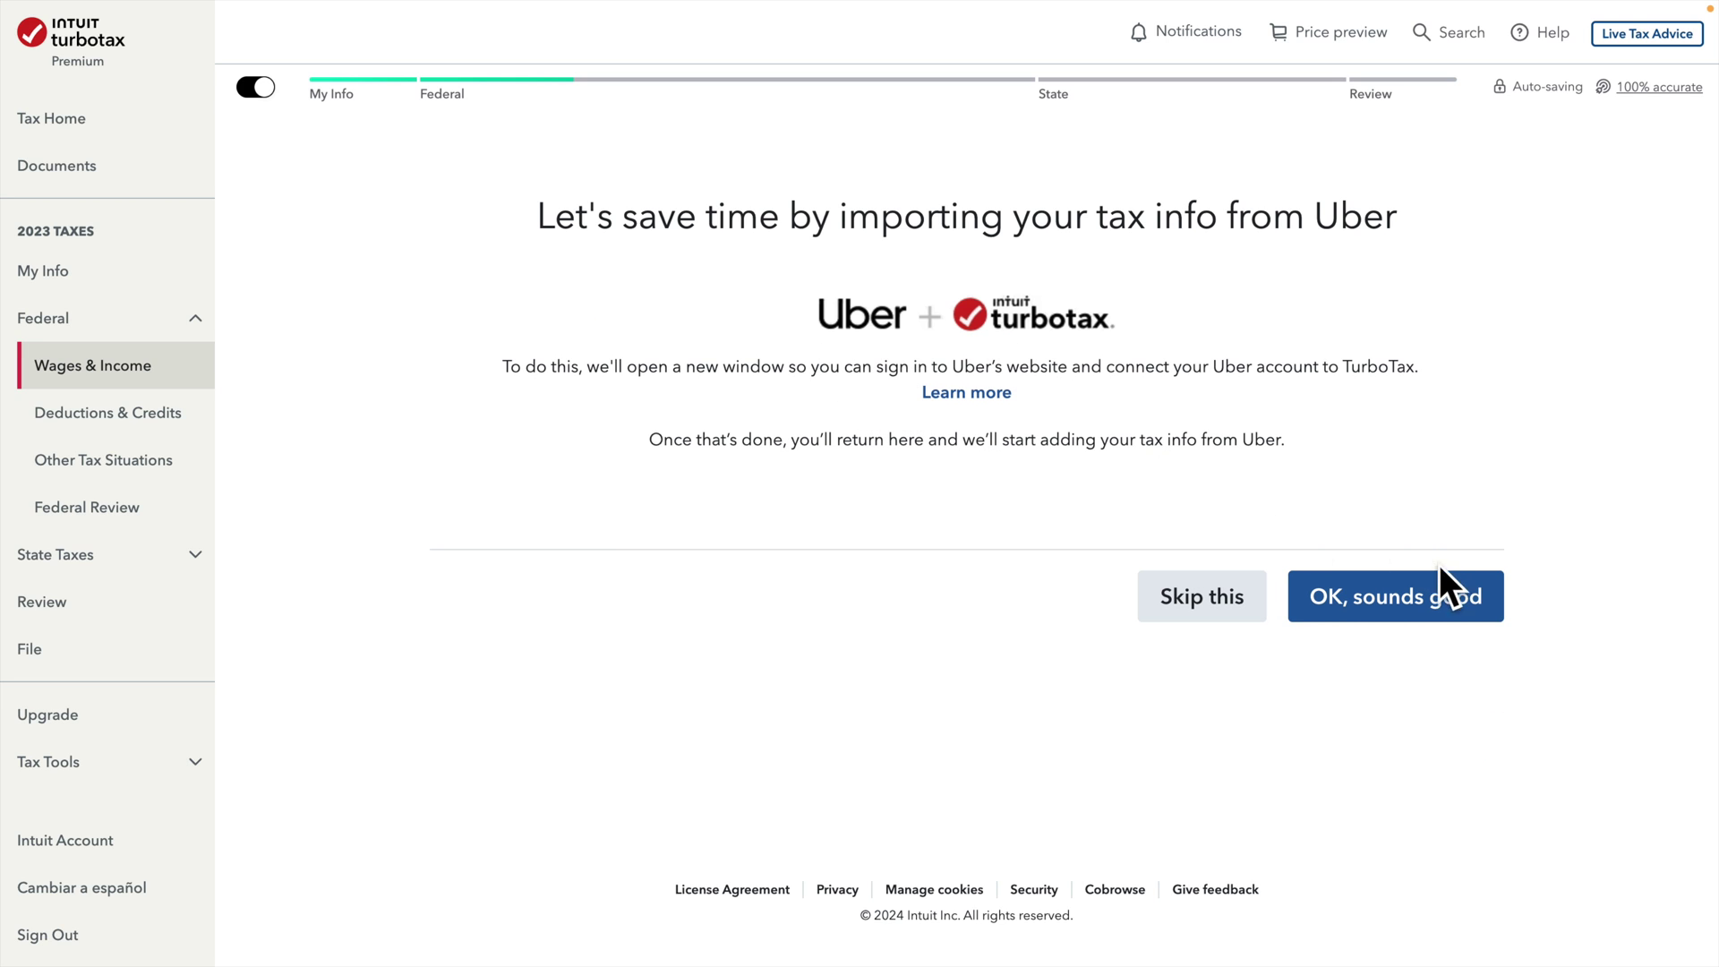
left_click(1394, 602)
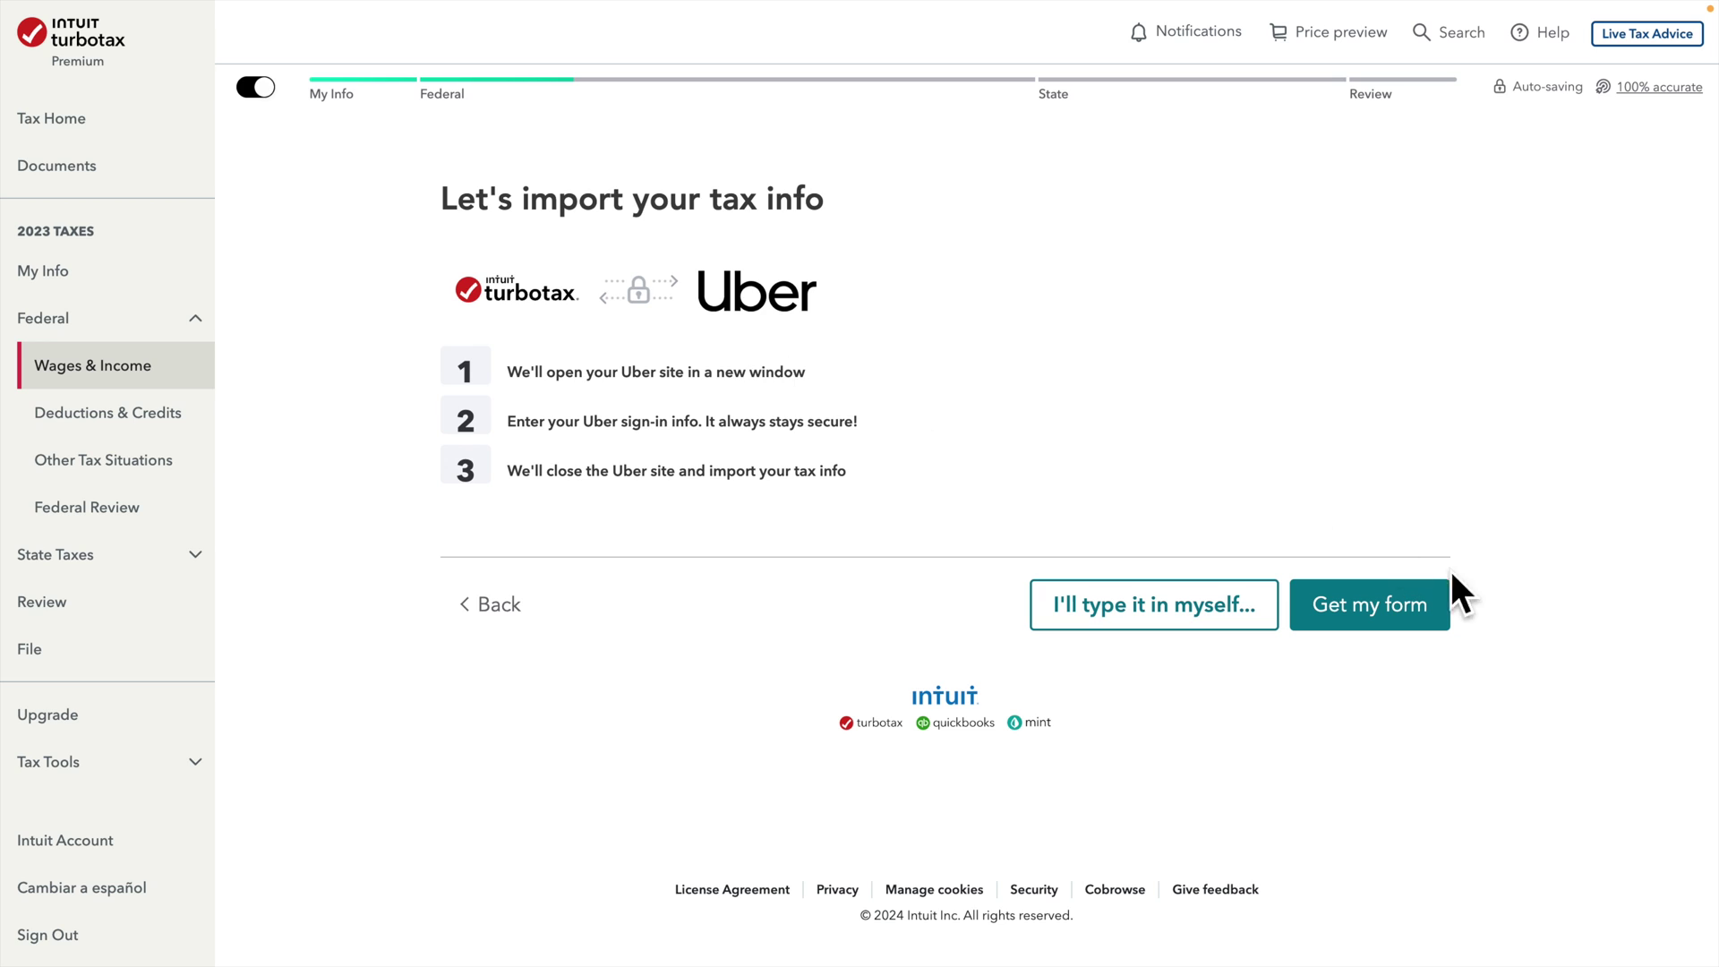
left_click(1383, 614)
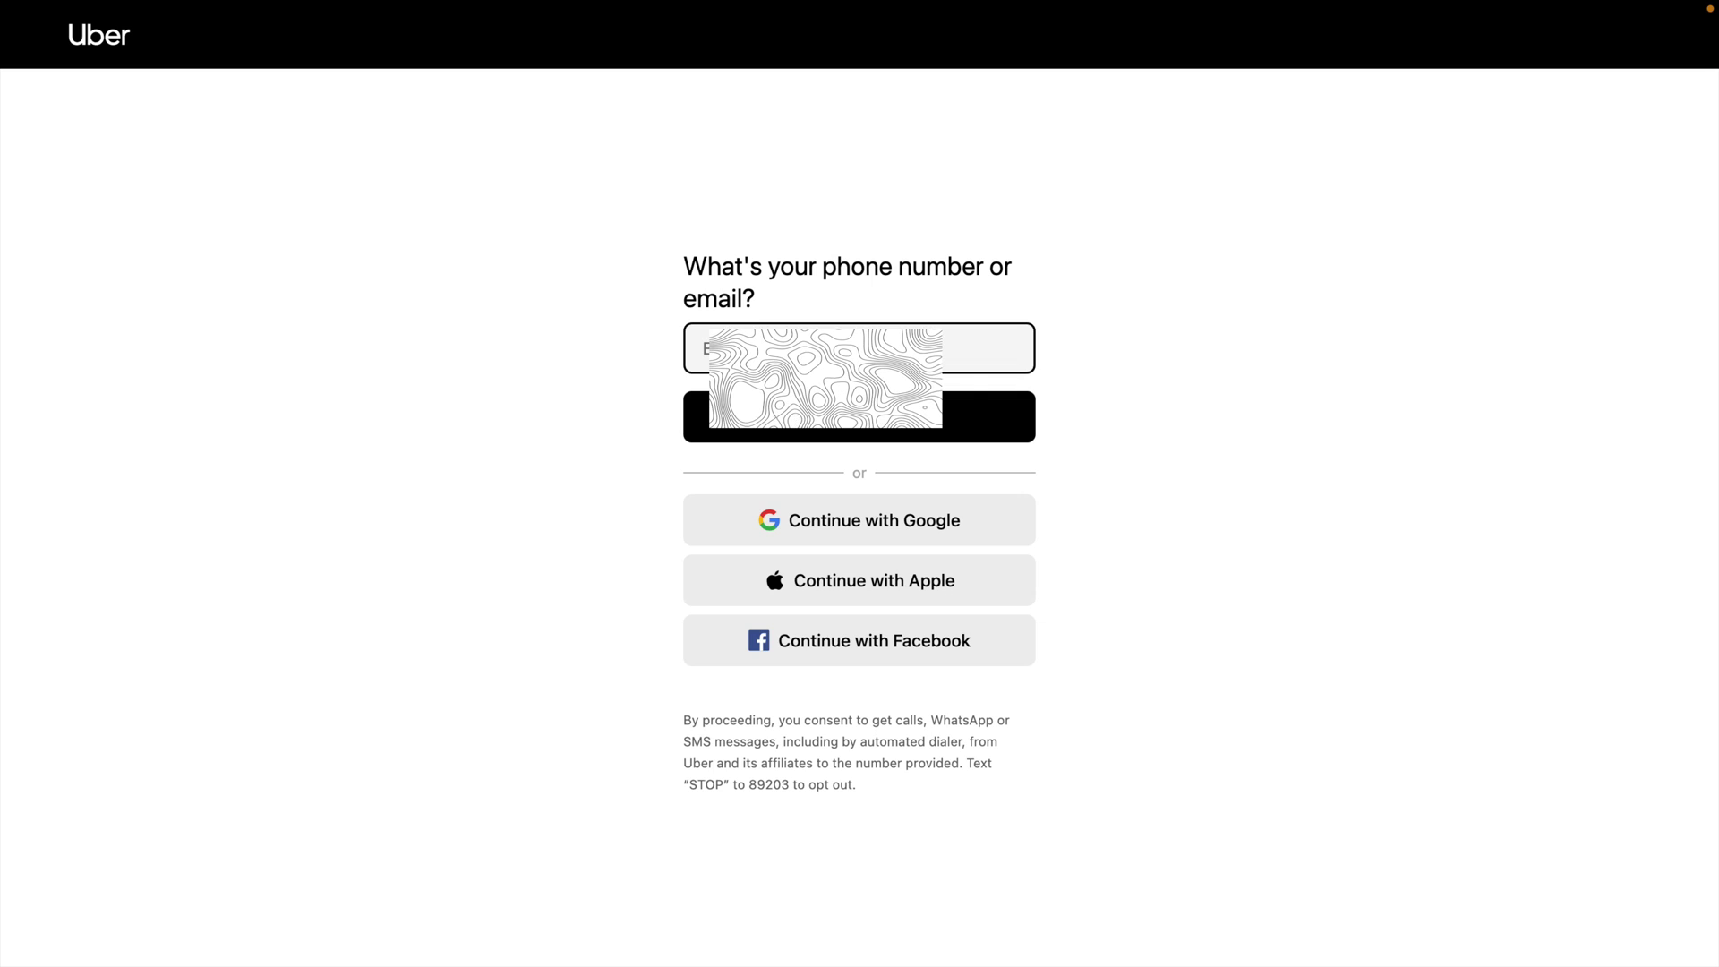
Sign in to Uber with the saved account e-mail and enter the texted verification code.
left_click(841, 348)
type("n")
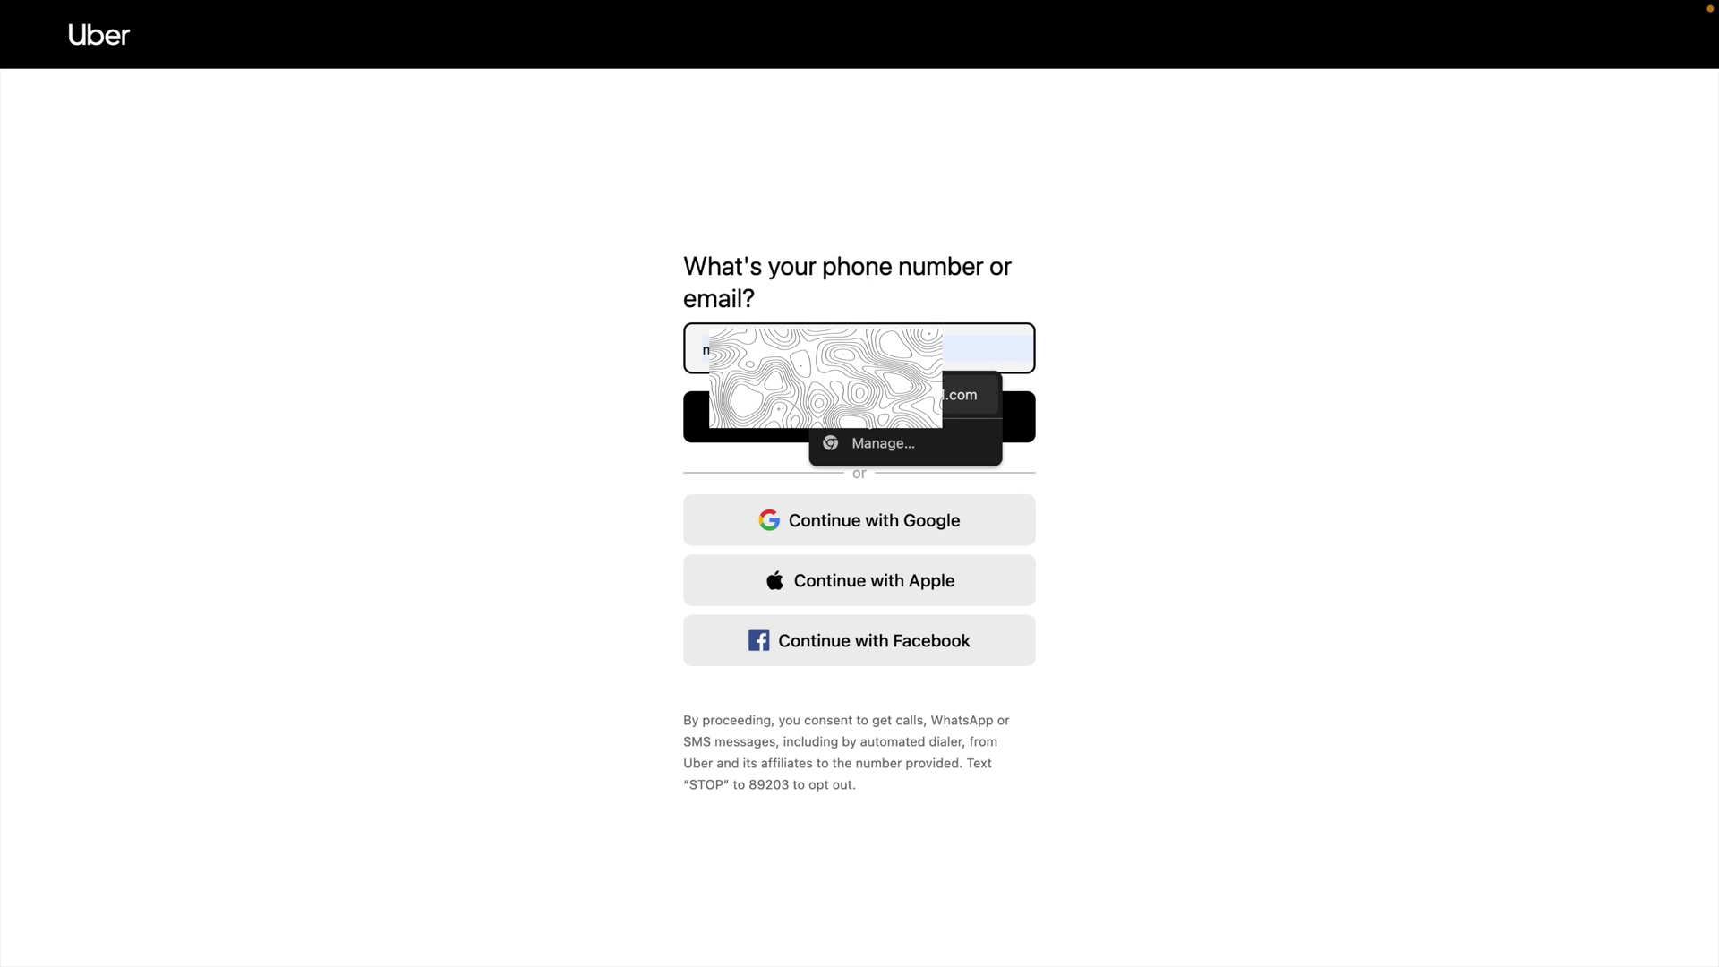
left_click(904, 425)
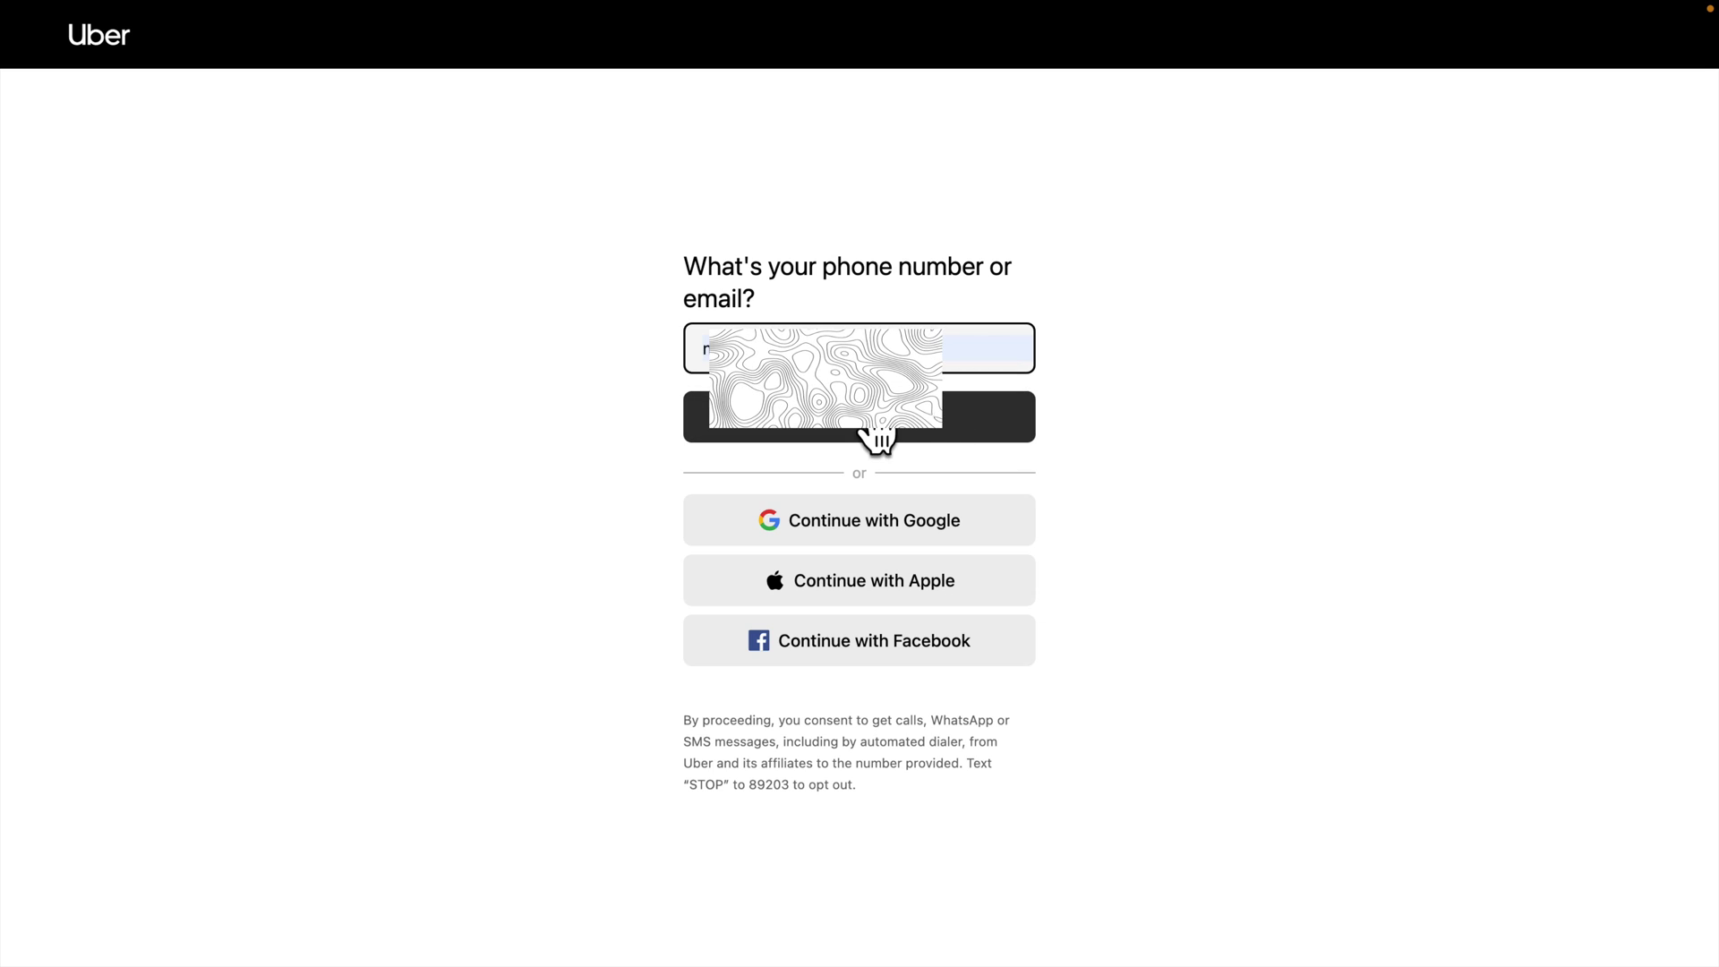
left_click(861, 438)
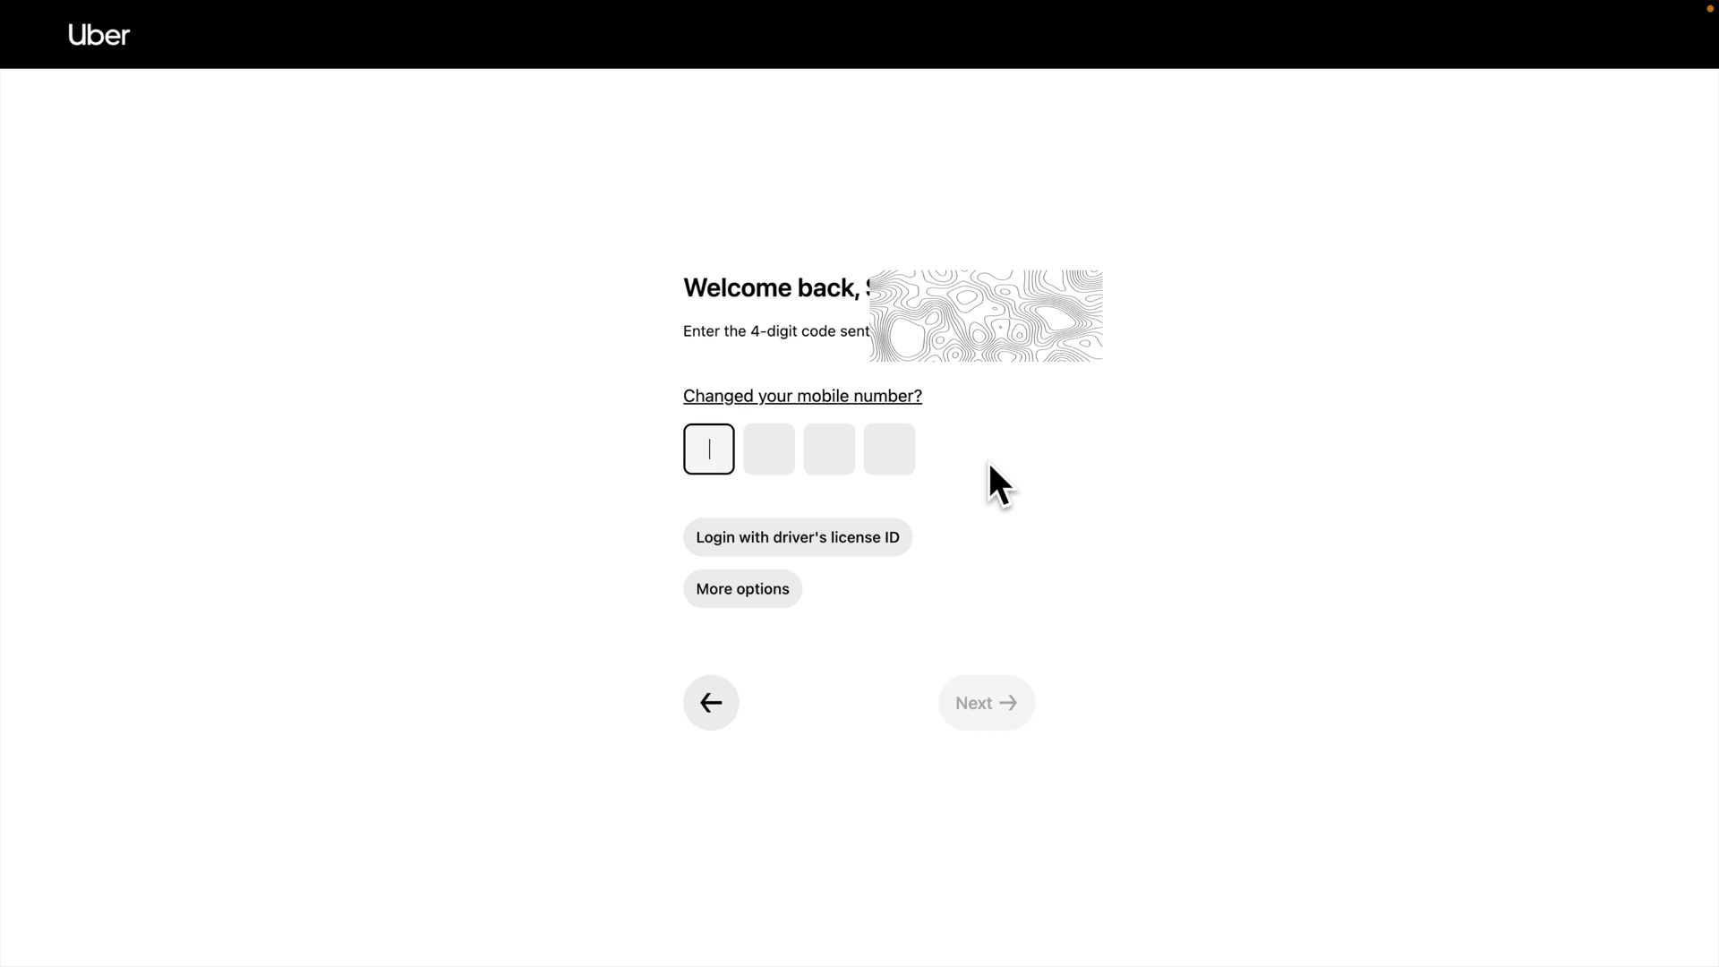
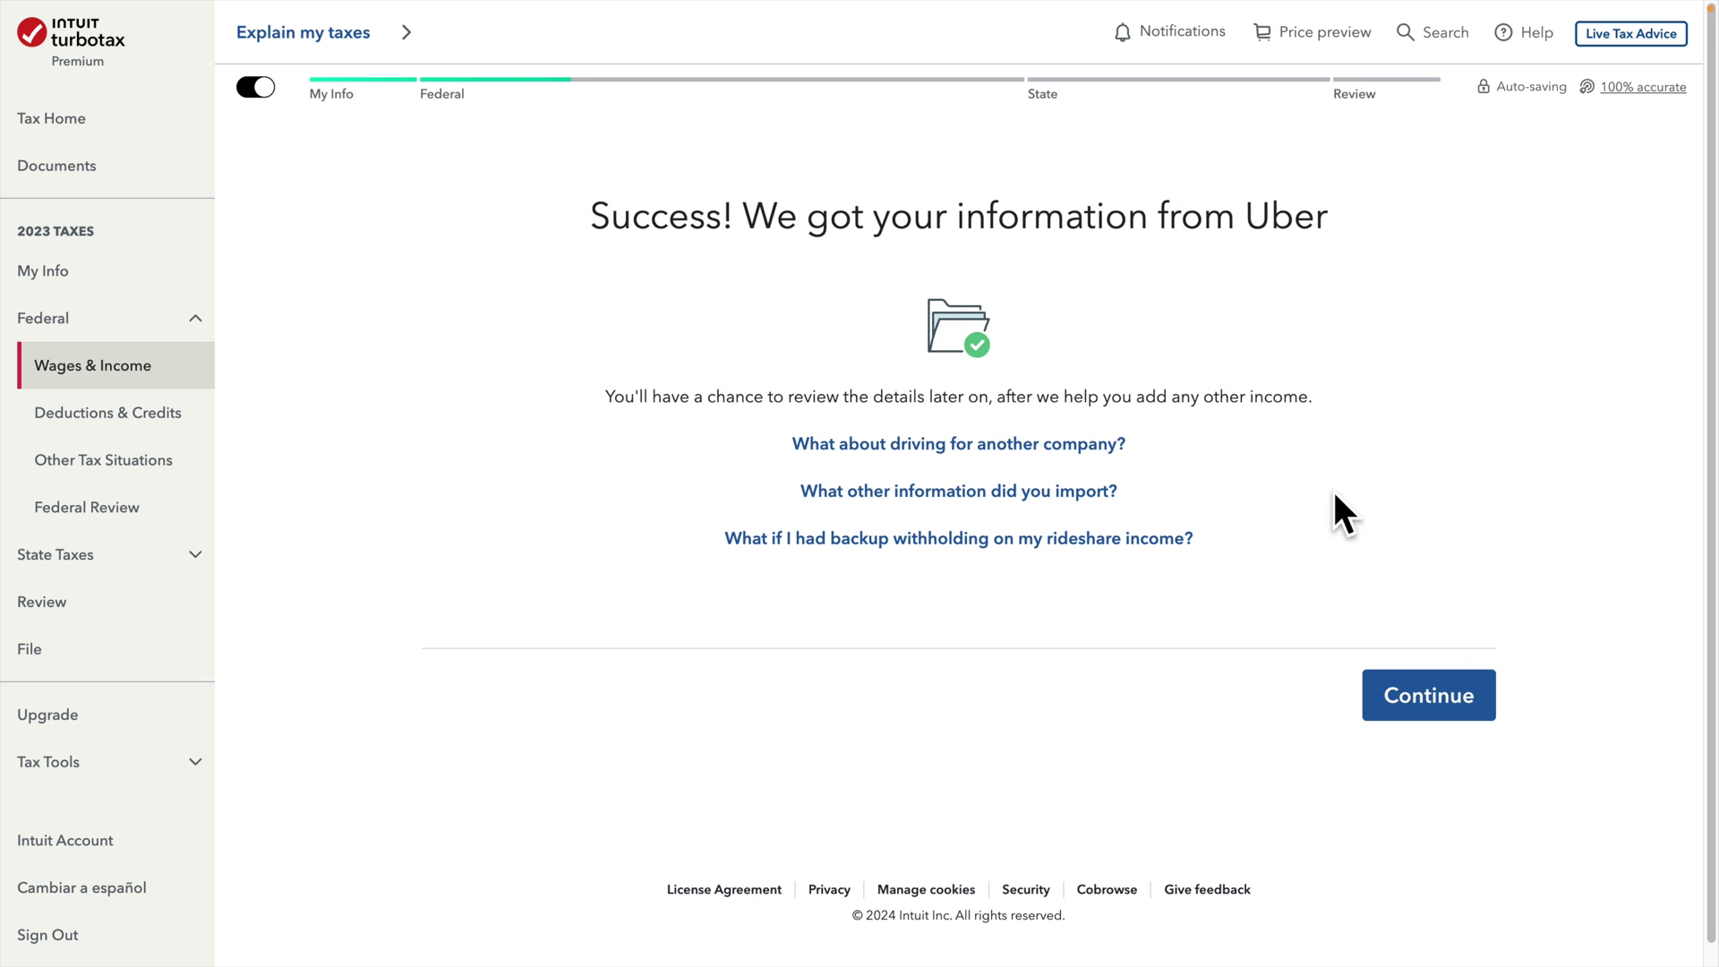
Accept the Uber import confirmation and the Rideshare driving income summary of $585.00 net.
left_click(1435, 700)
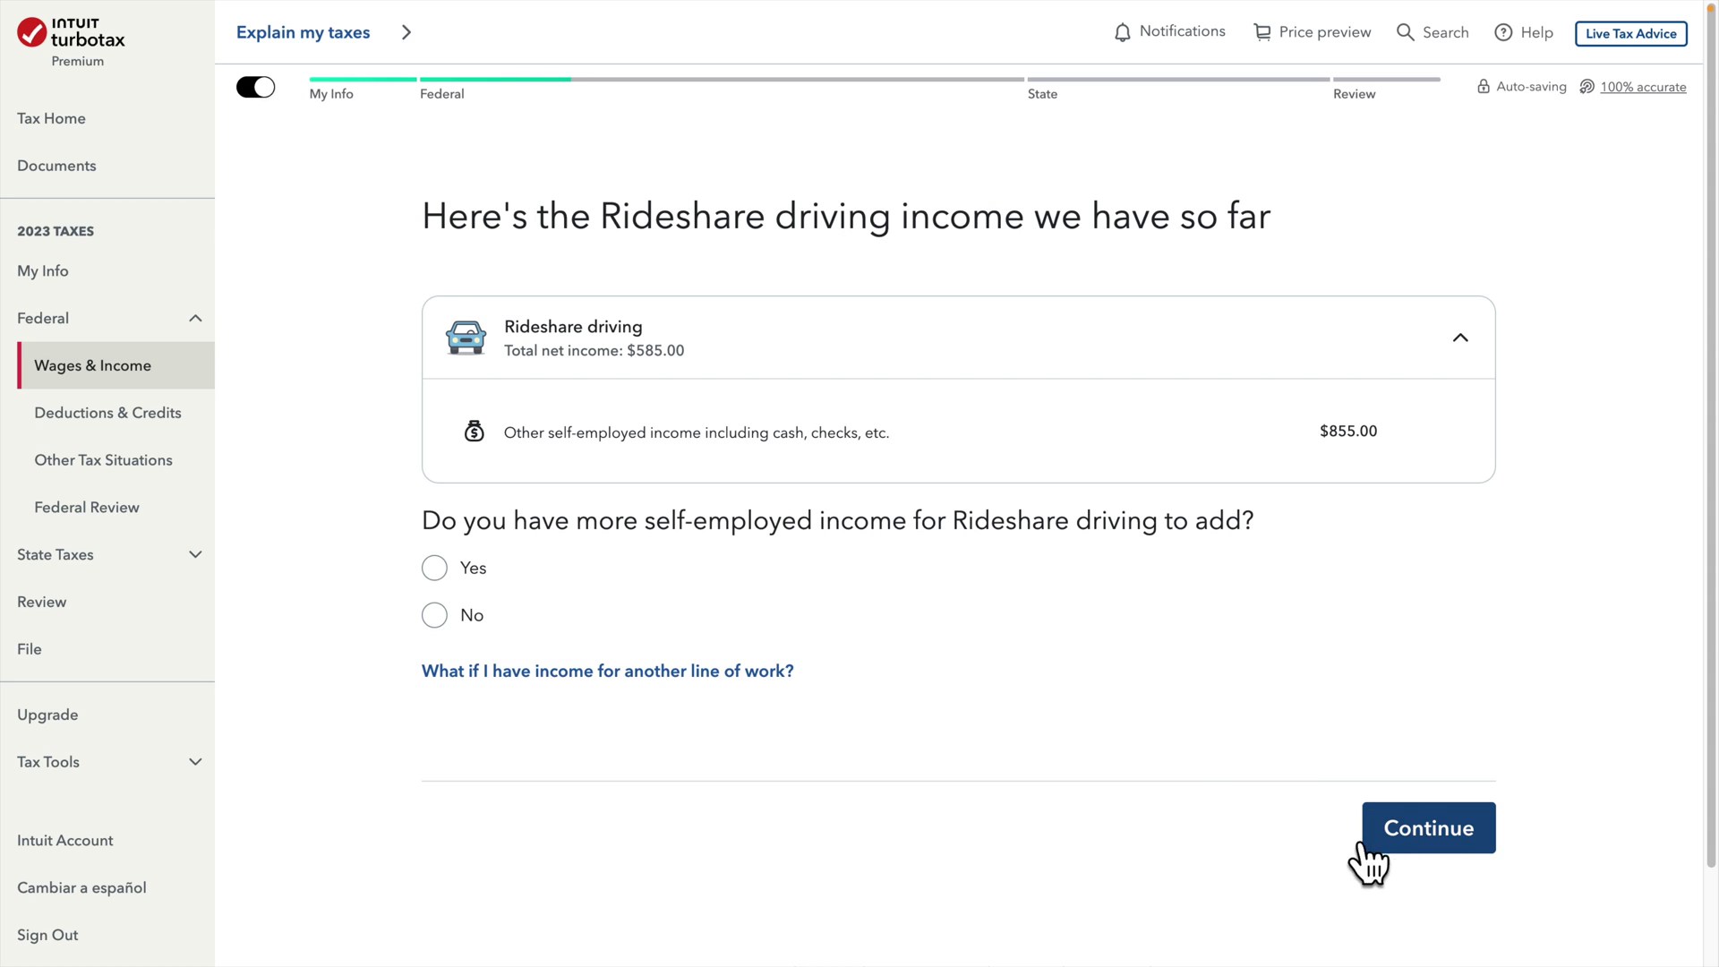
left_click(1429, 828)
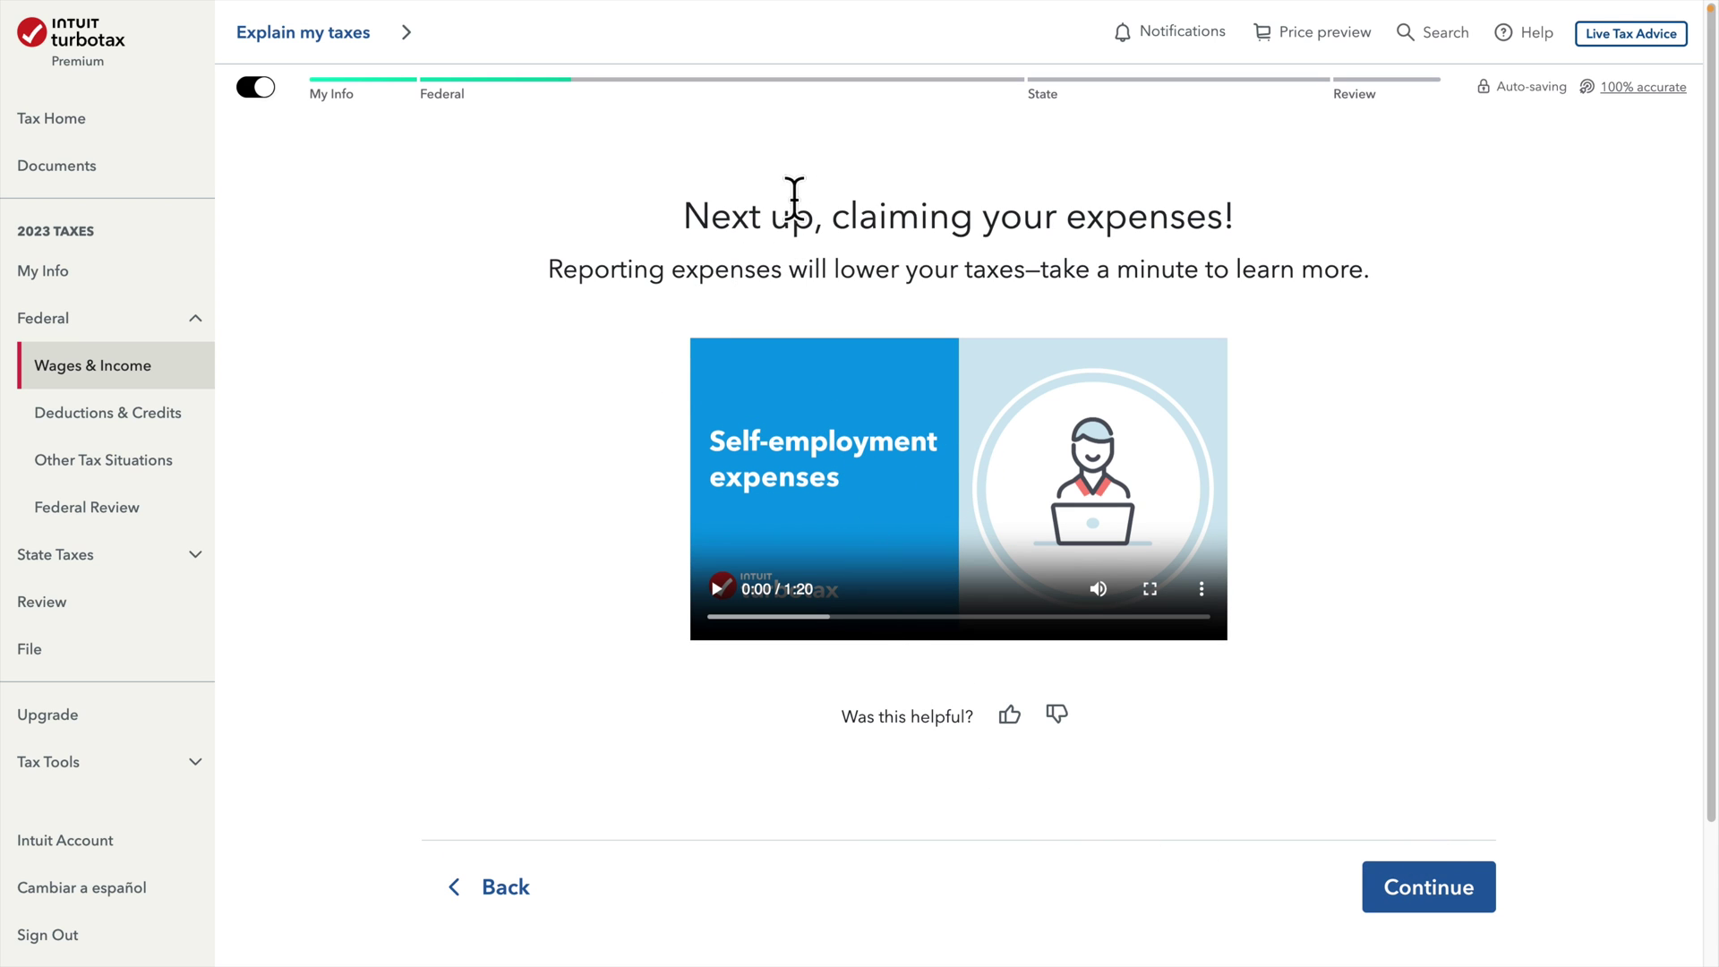
Proceed to claiming expenses, choose Type in my expenses, and skip the reason survey.
left_click_drag(682, 215, 1280, 251)
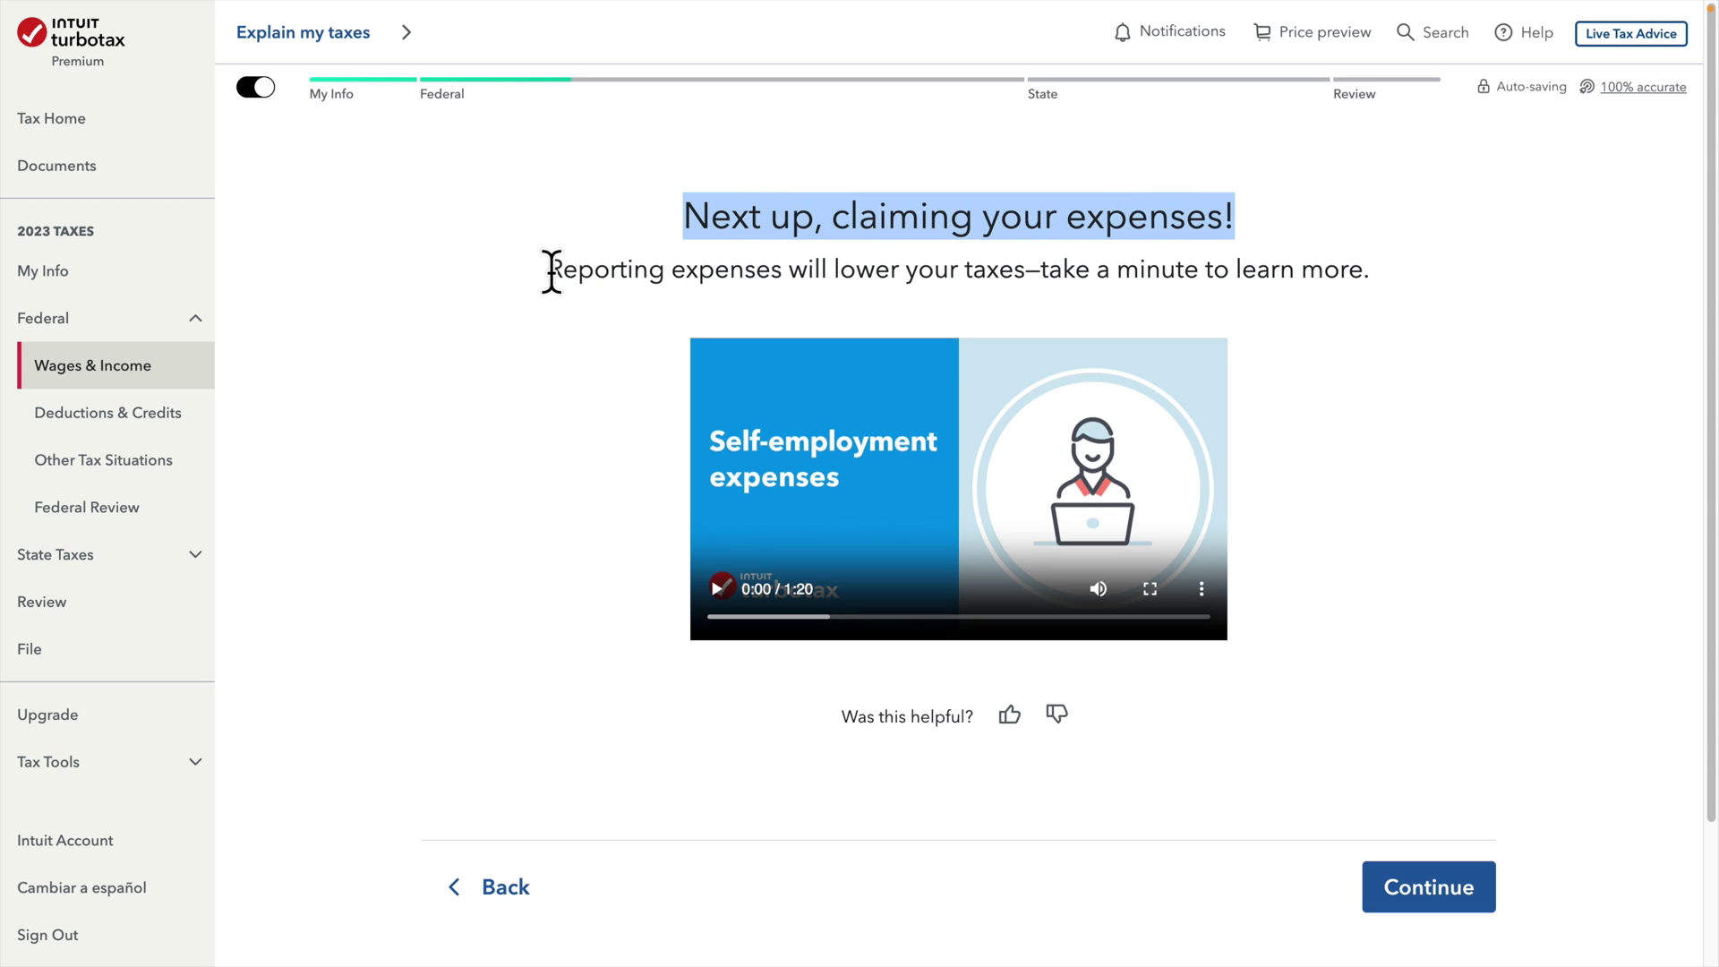
left_click_drag(549, 270, 1368, 285)
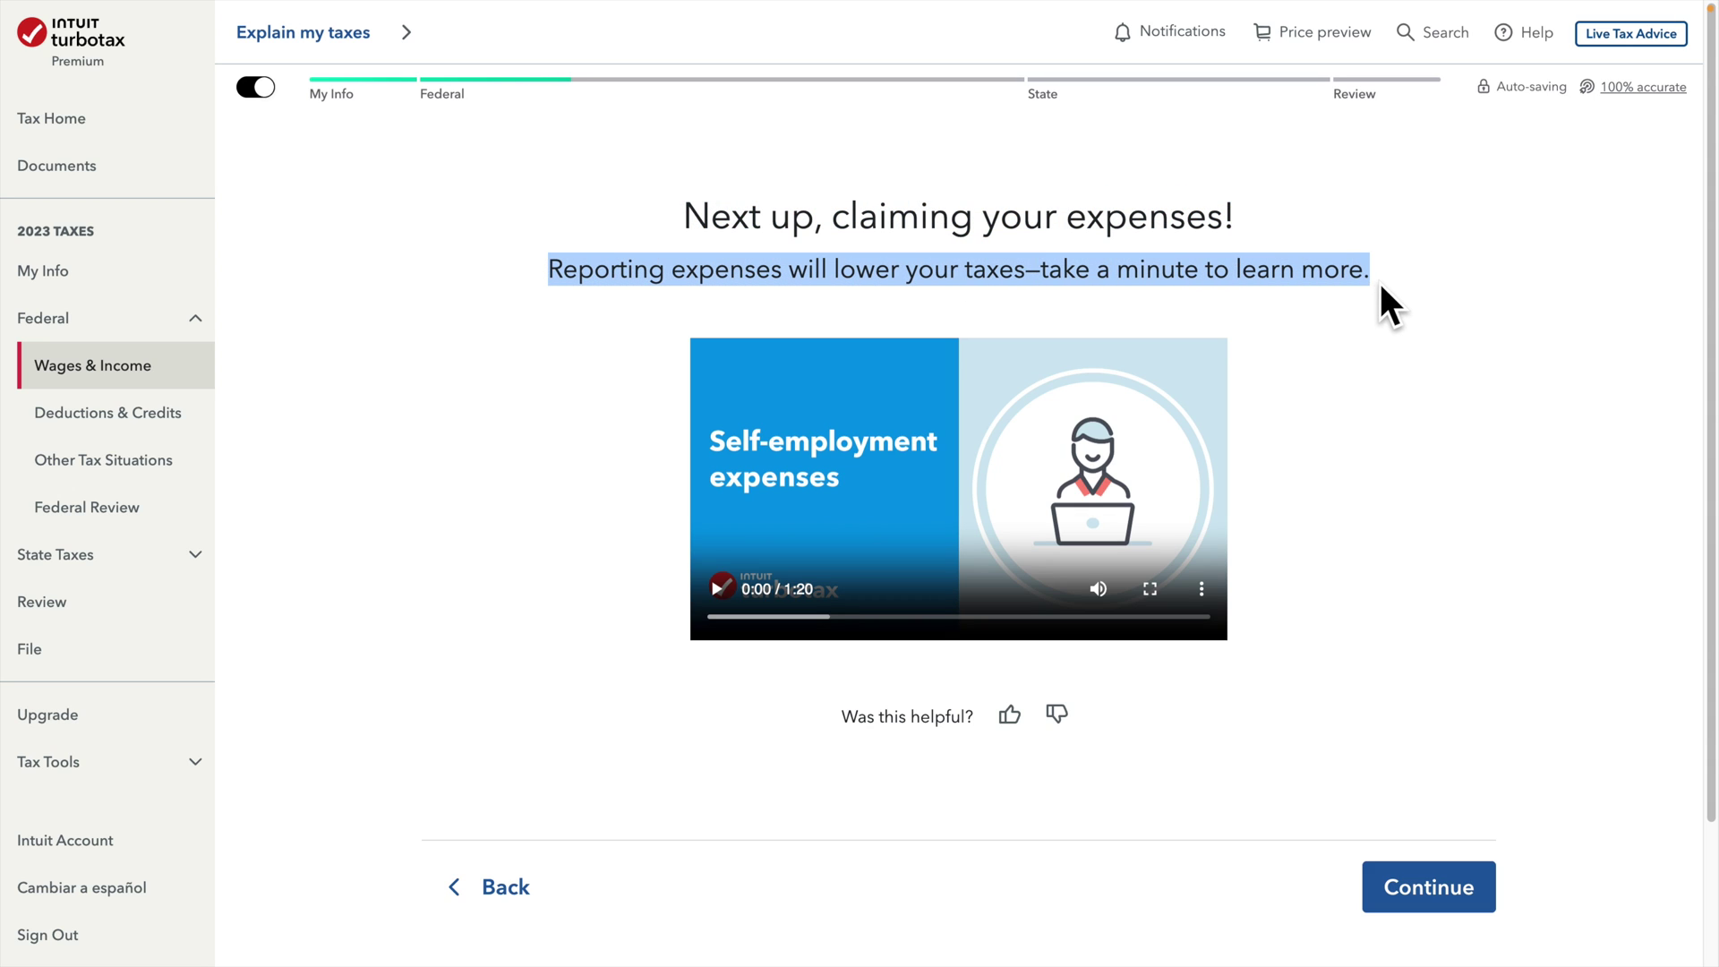
left_click(1441, 892)
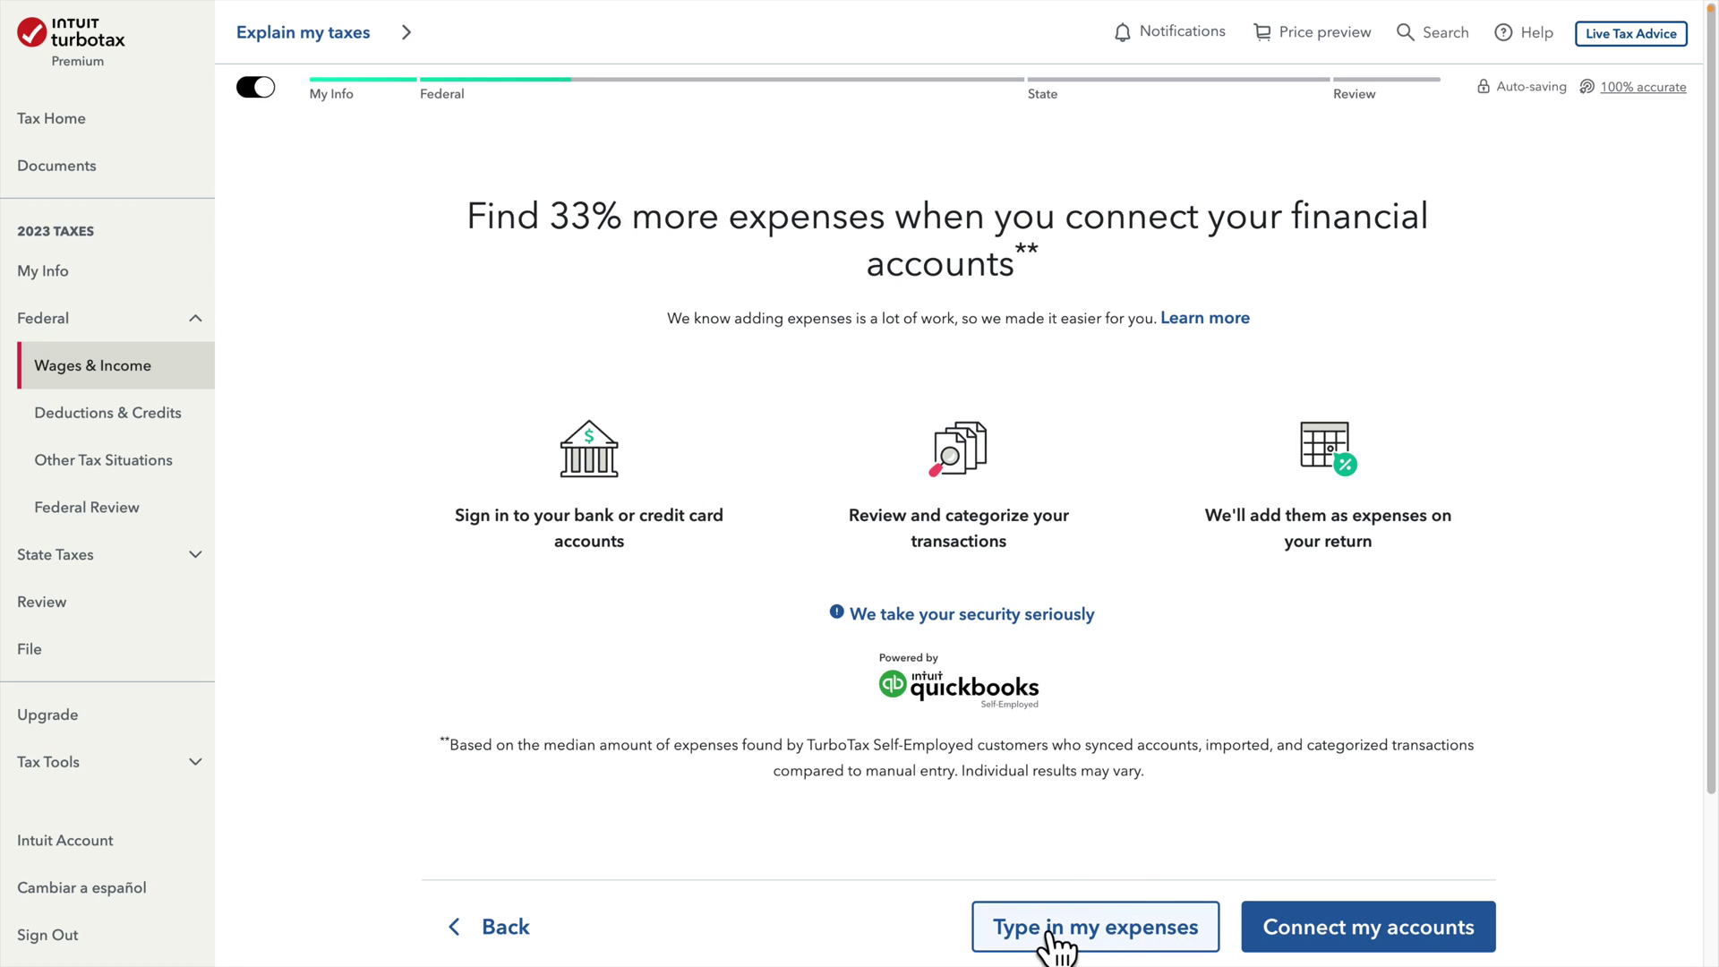
left_click(1135, 941)
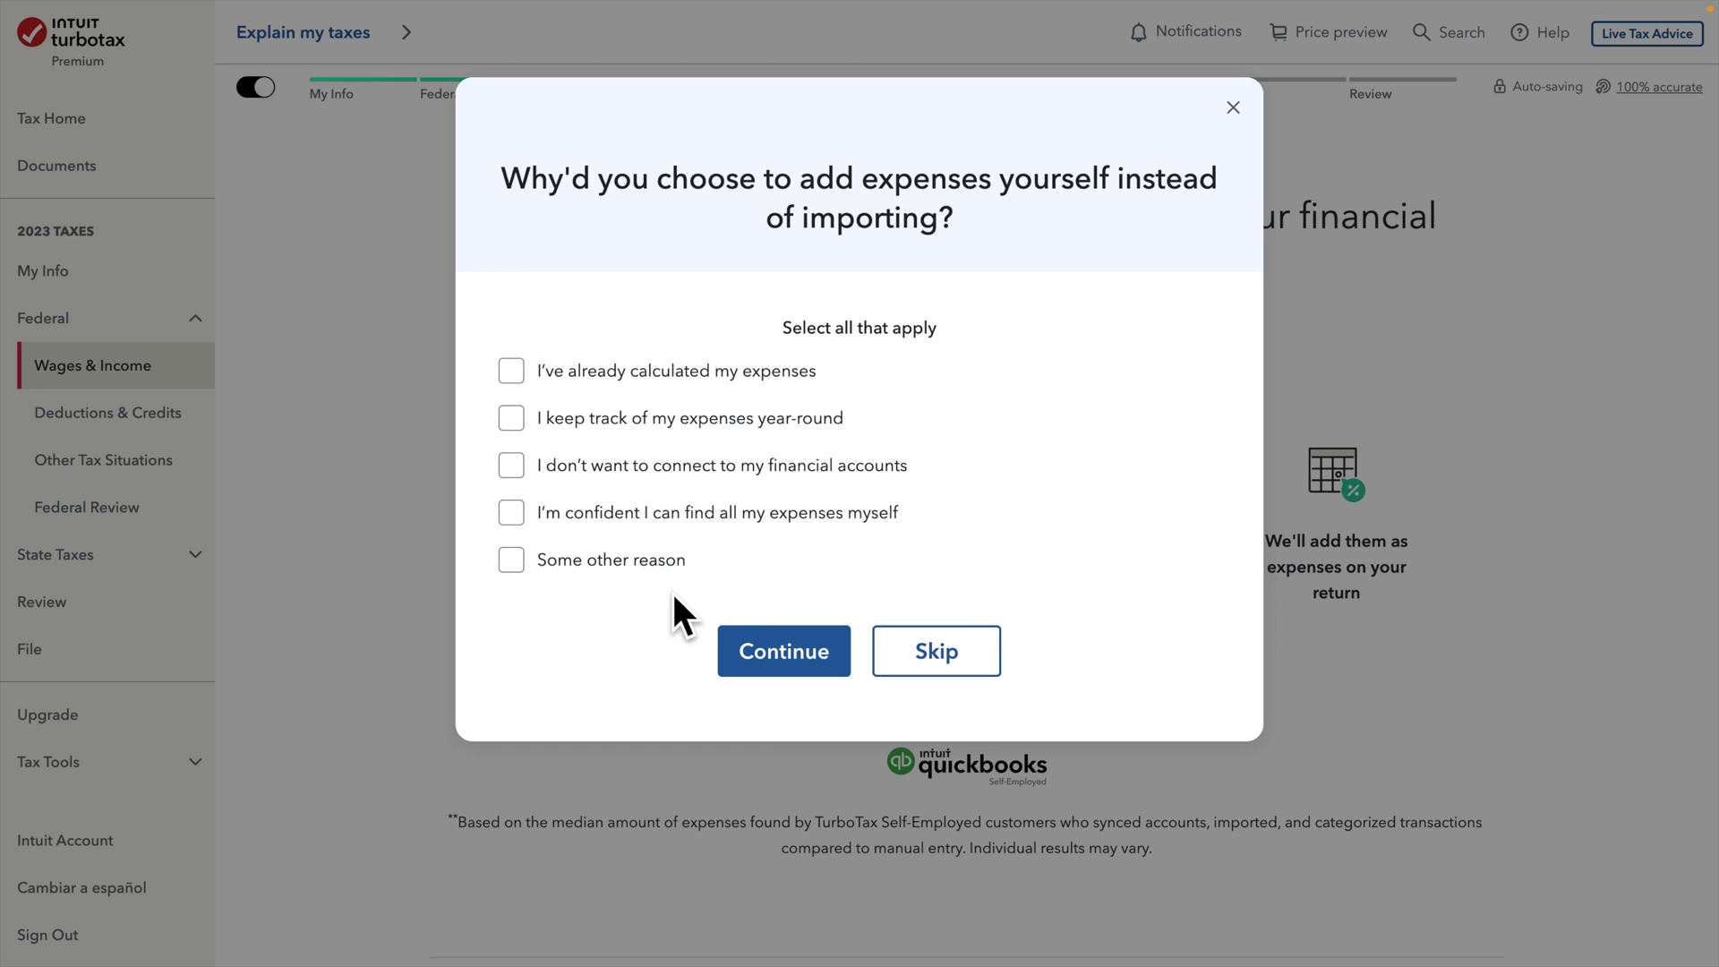
left_click(961, 646)
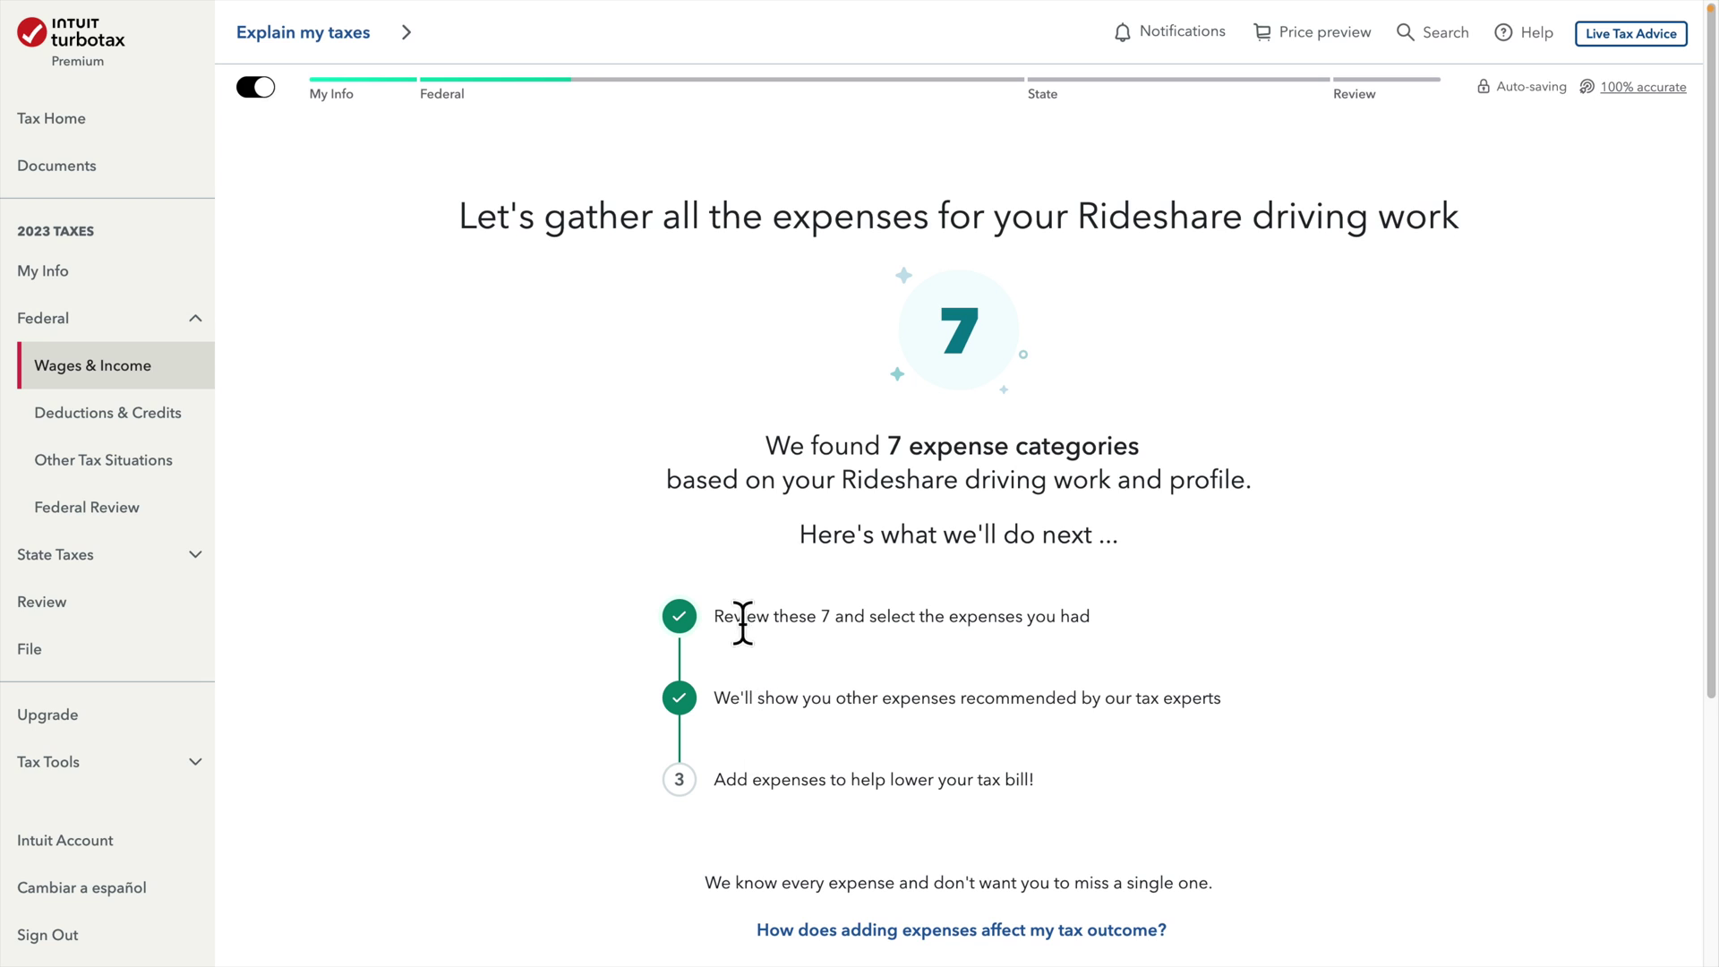
Review the 7 recommended categories overview and start the expense category selection.
left_click_drag(745, 618, 993, 627)
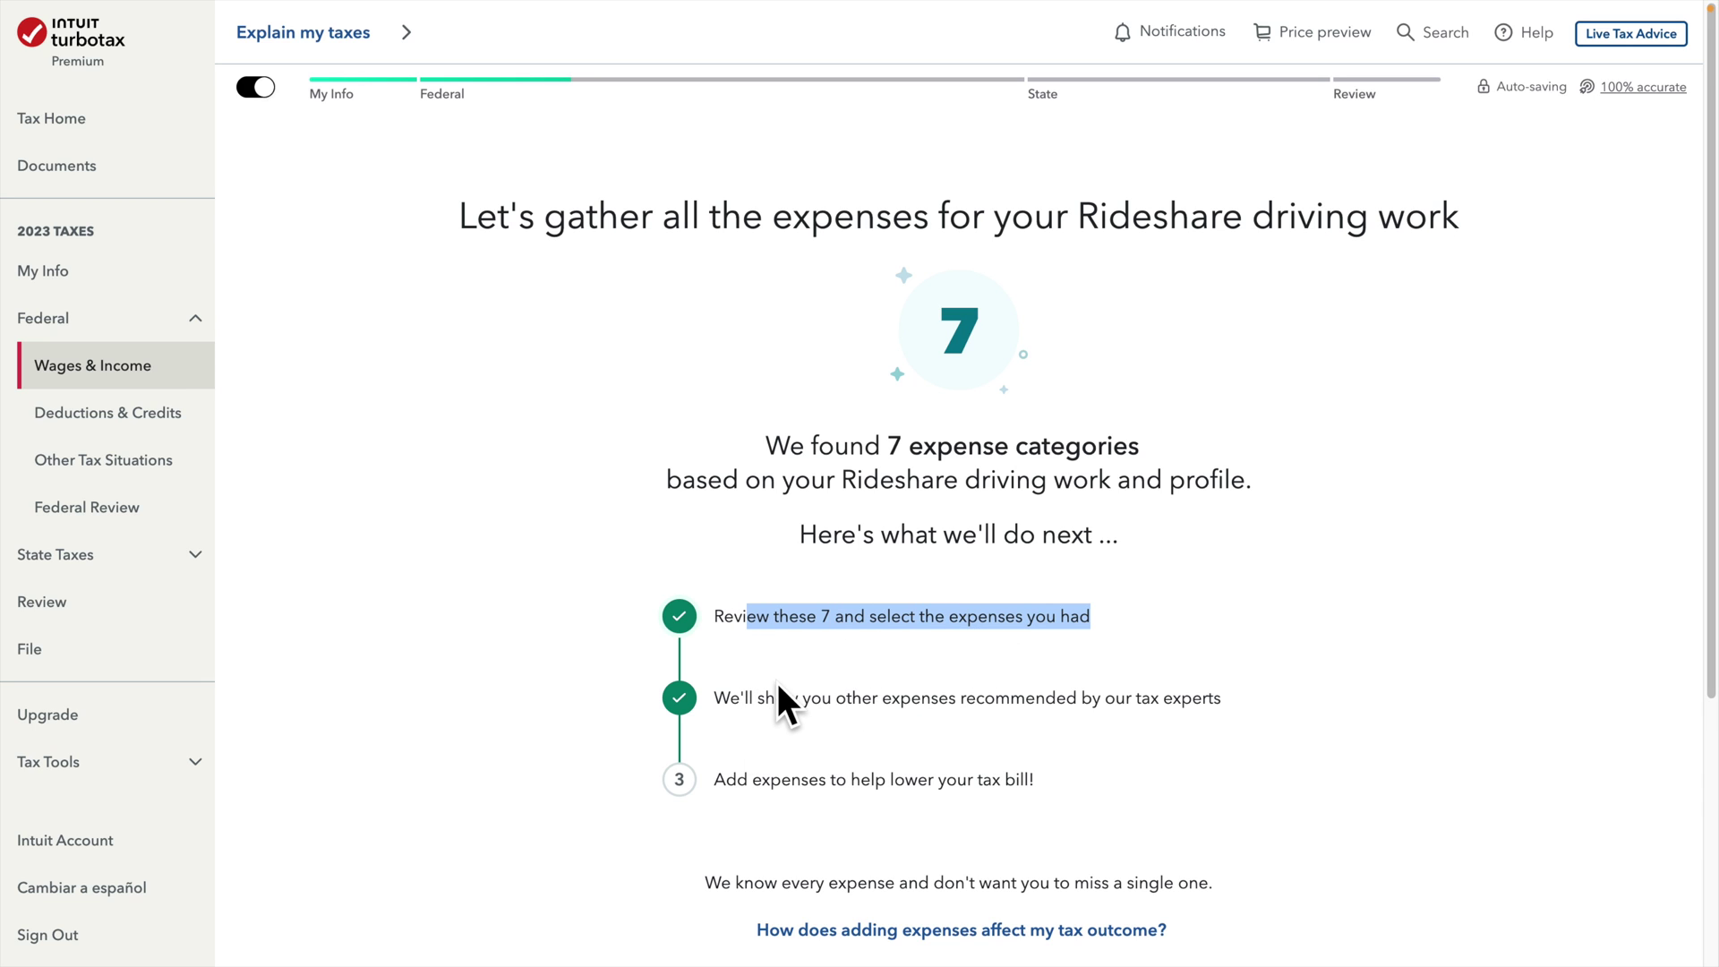
left_click_drag(799, 698, 1077, 699)
scroll(904, 768, "down", 2)
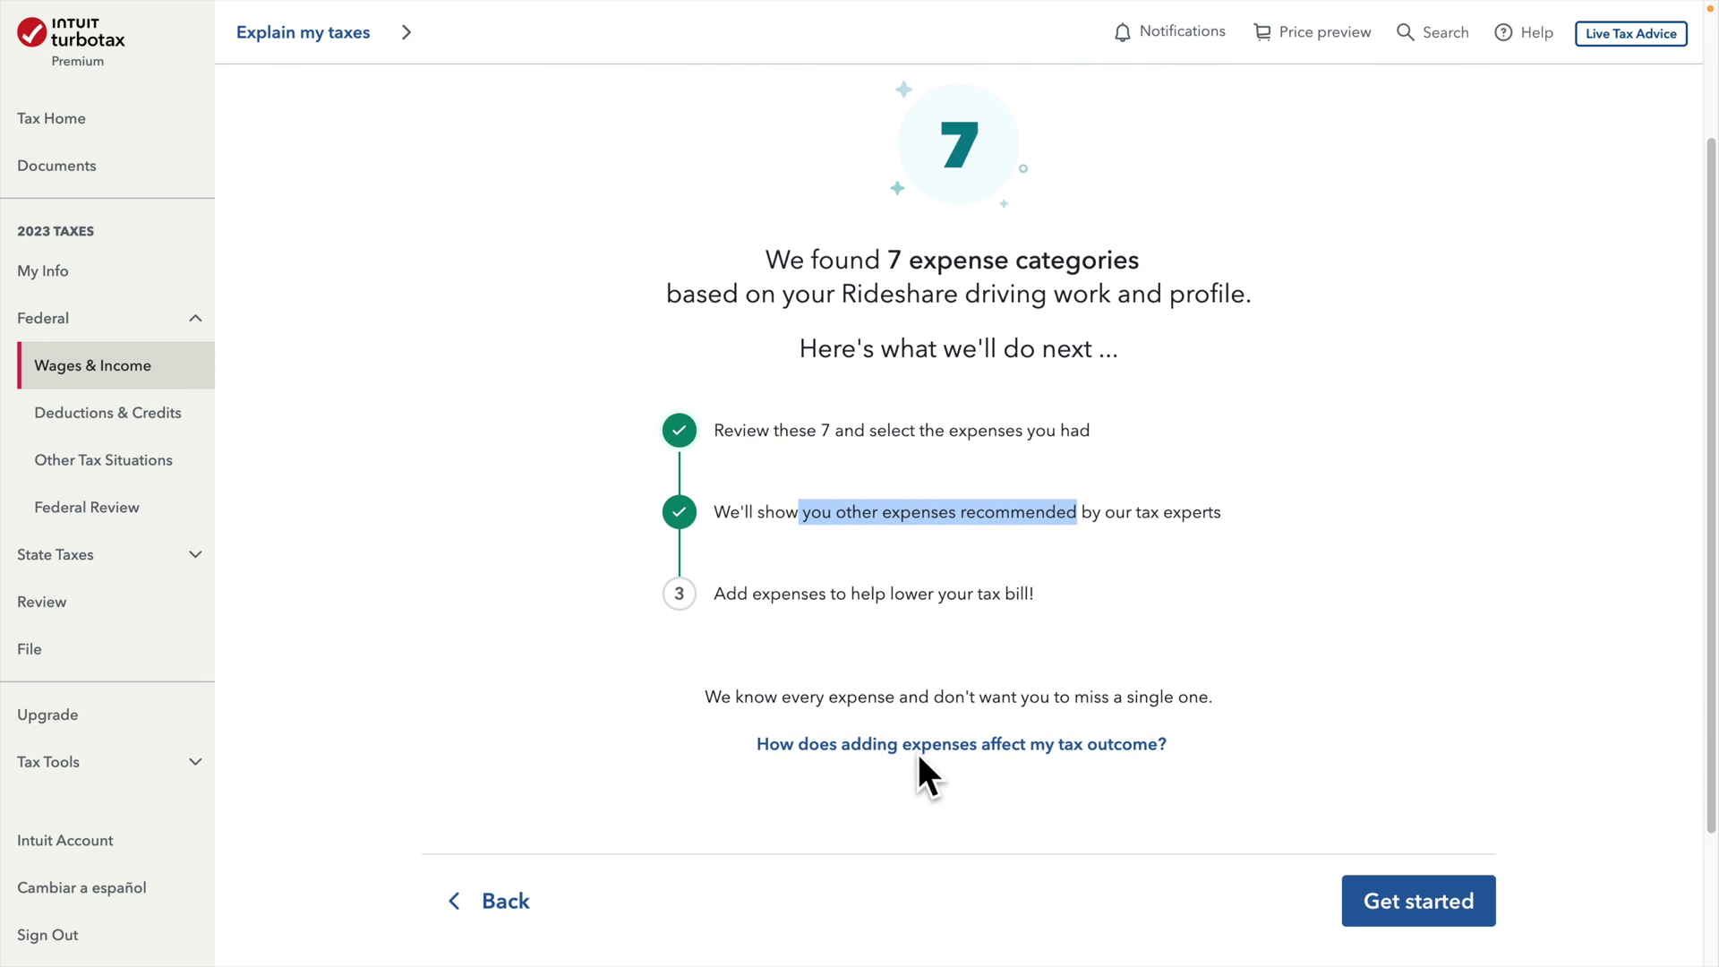
scroll(1029, 707, "down", 1)
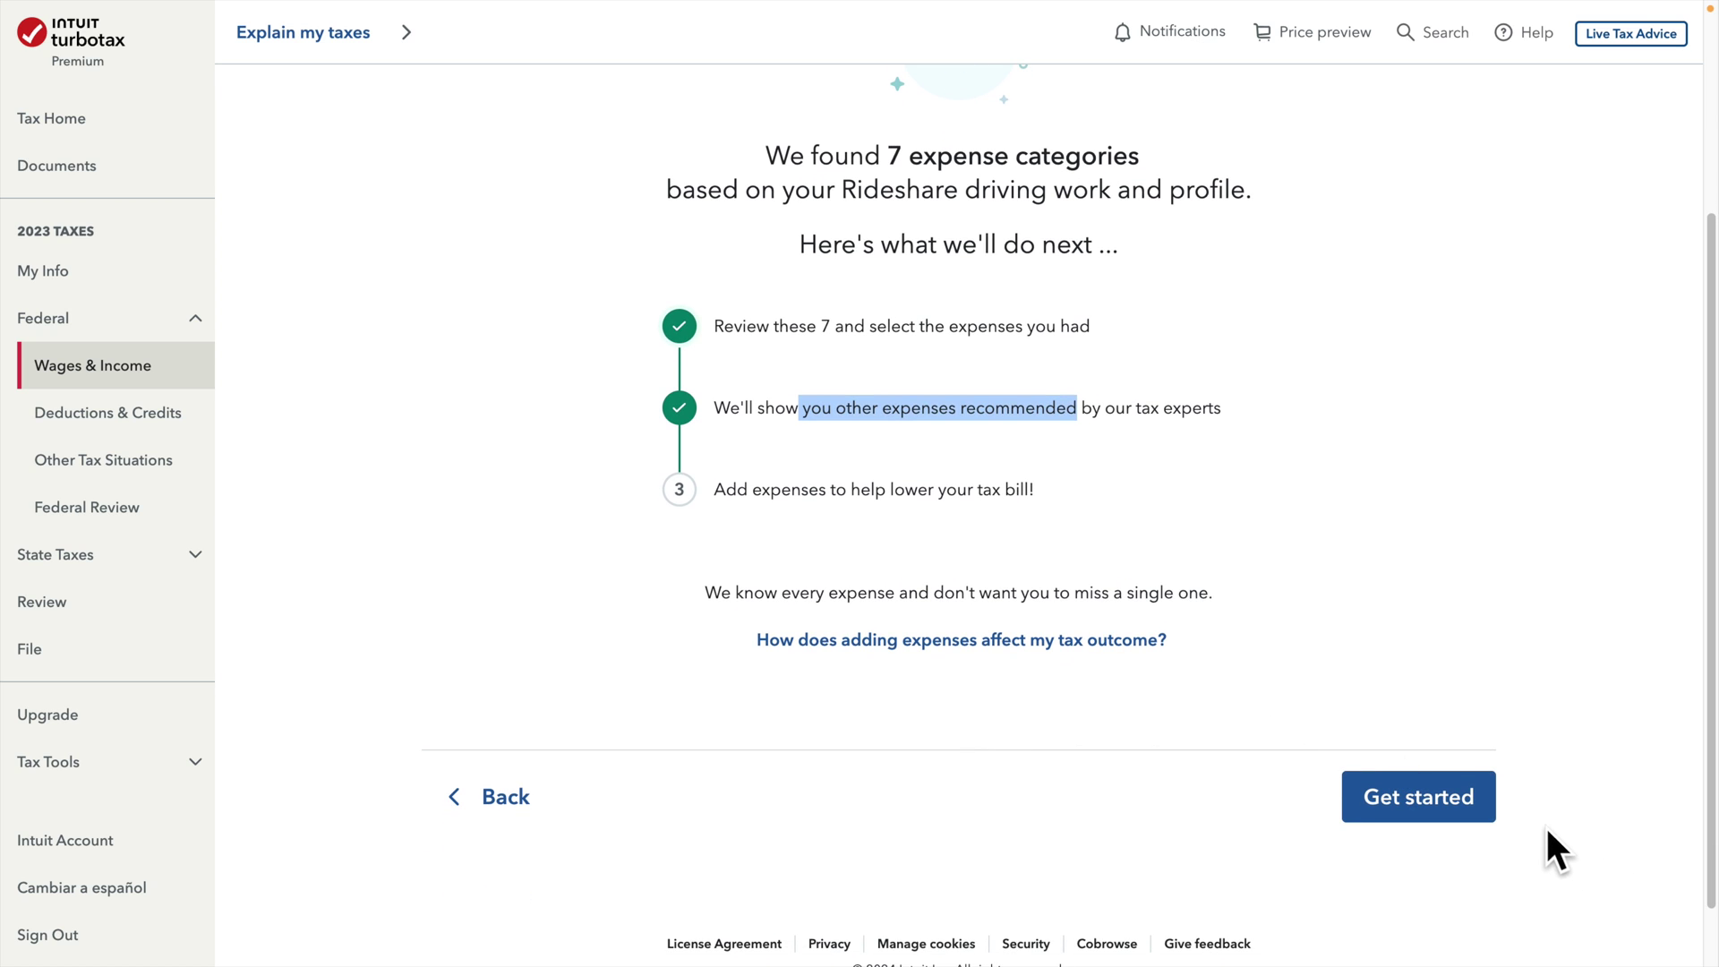
left_click(1445, 816)
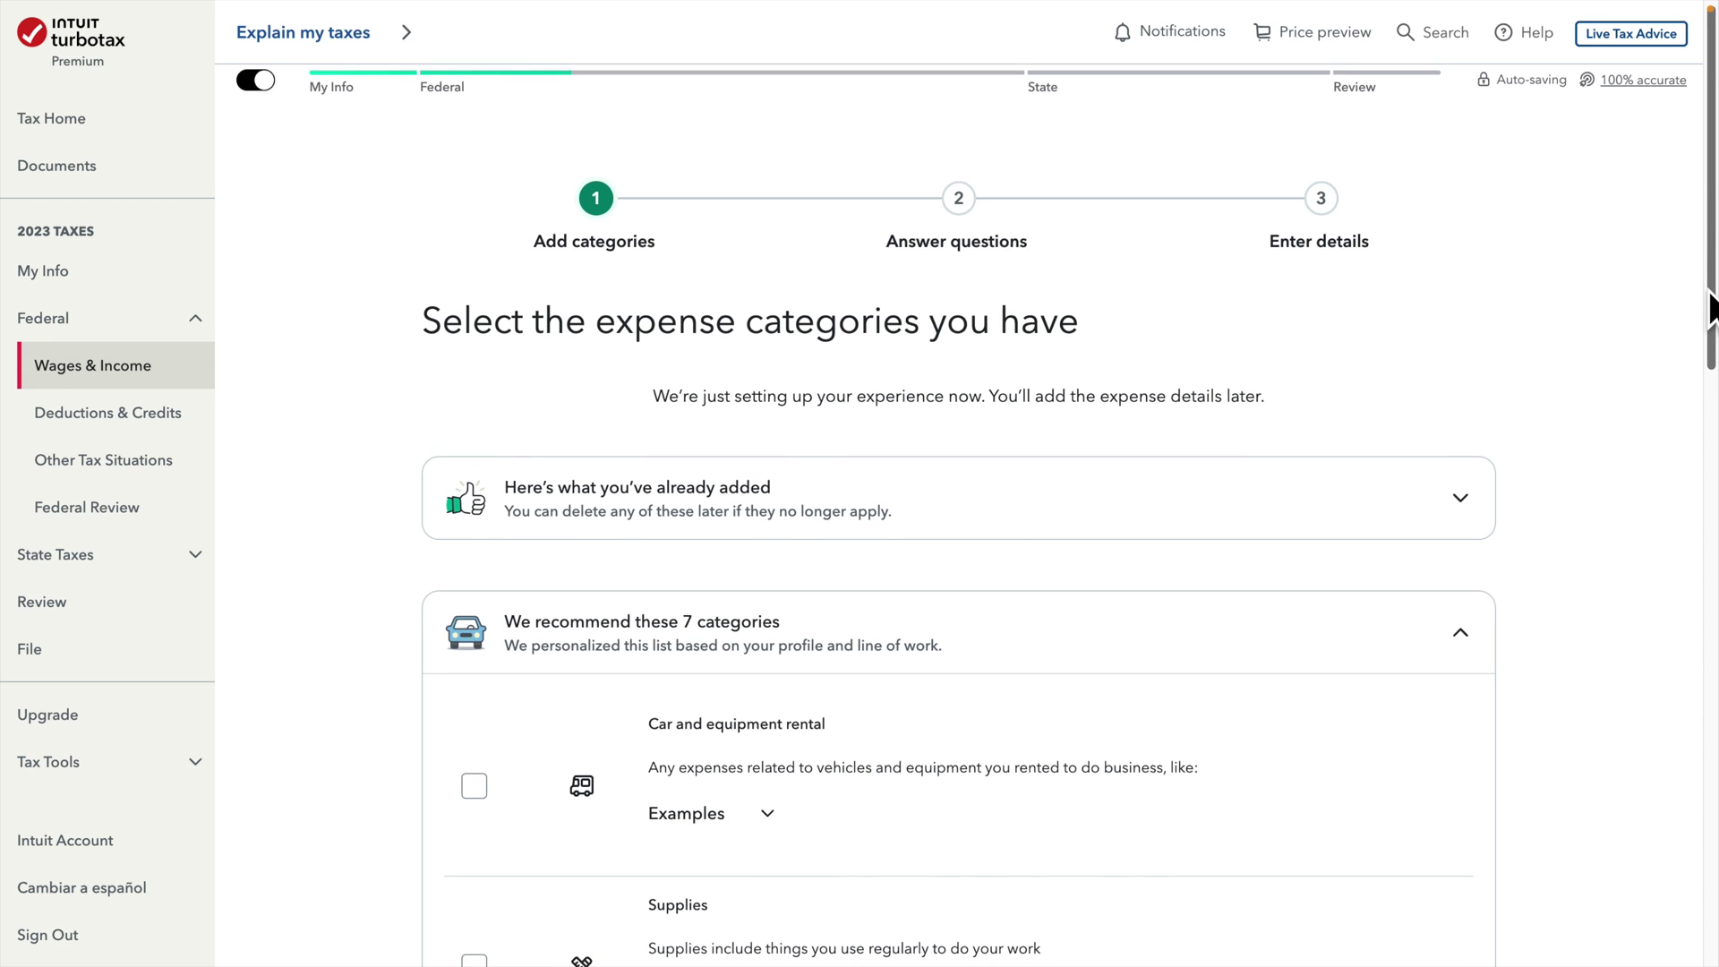
left_click_drag(1710, 304, 1672, 380)
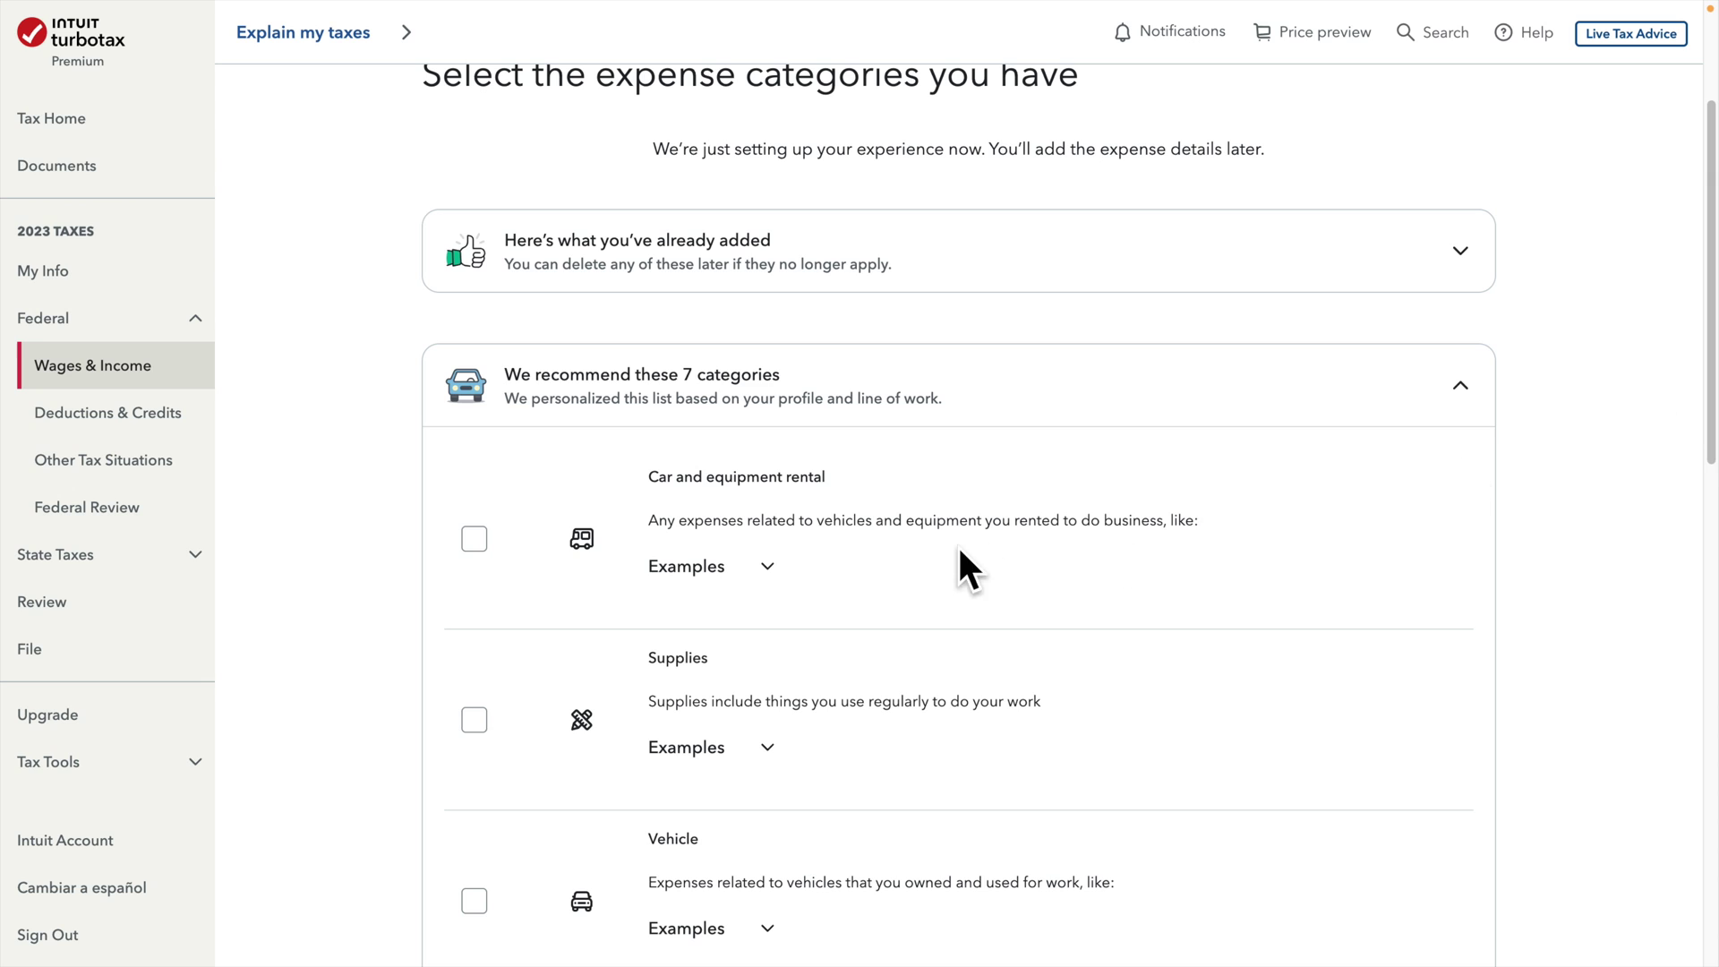
left_click_drag(814, 519, 1129, 536)
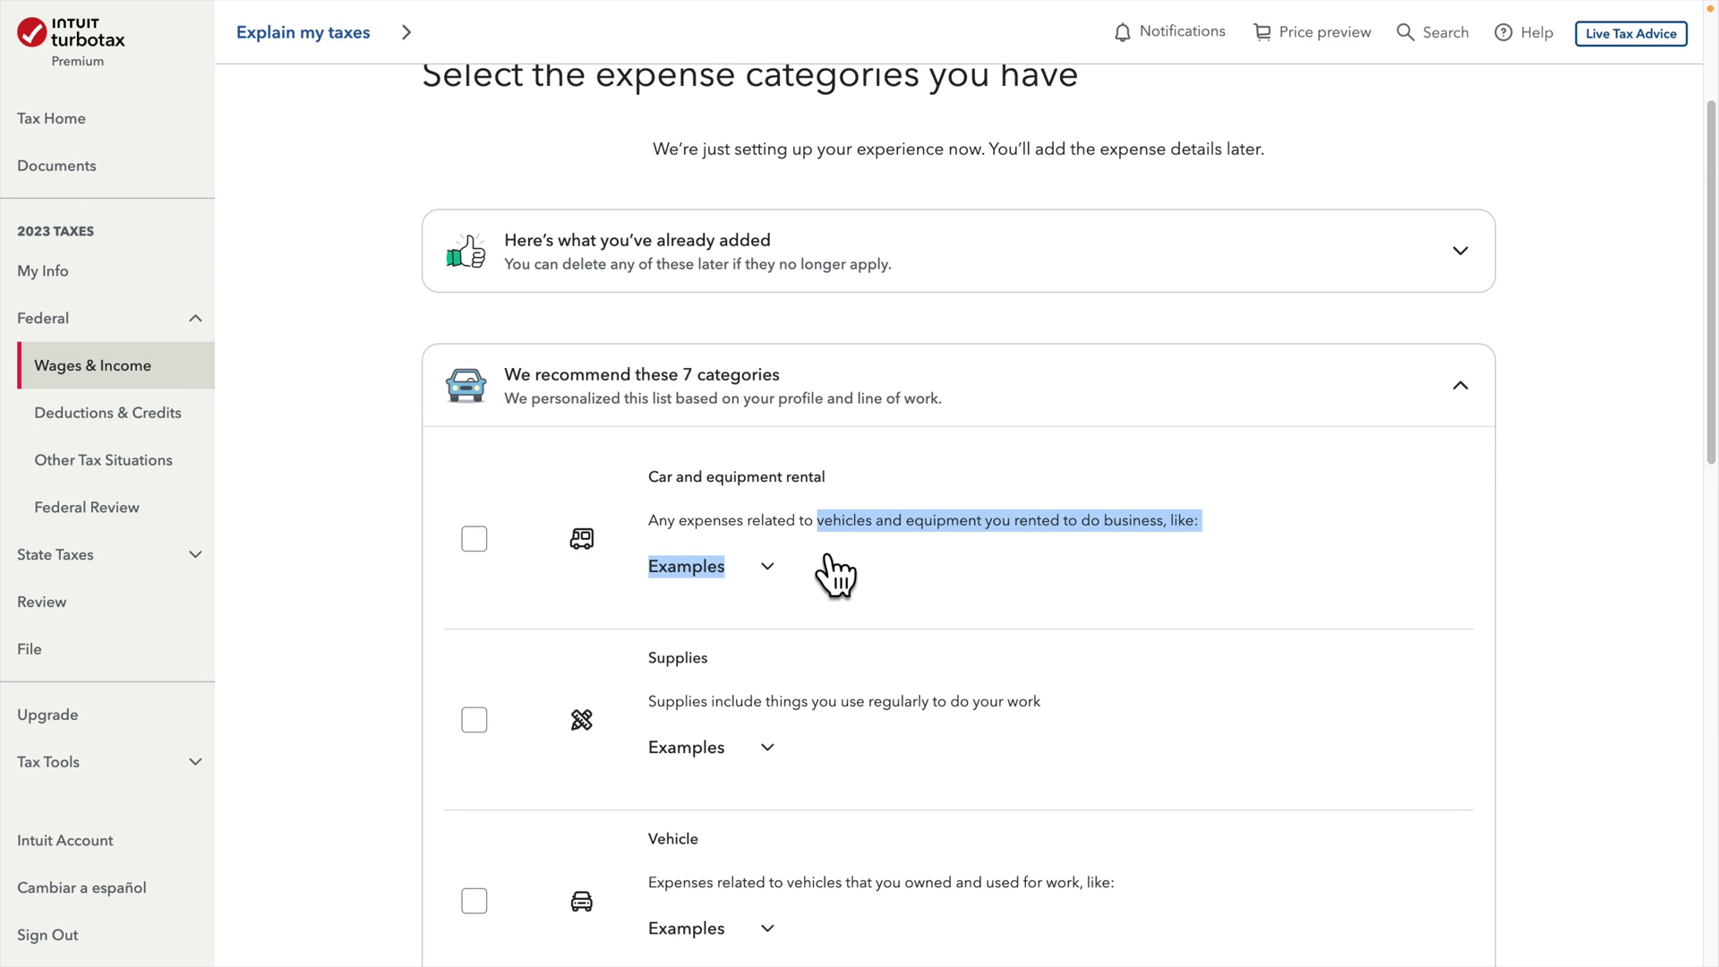
scroll(904, 595, "down", 2)
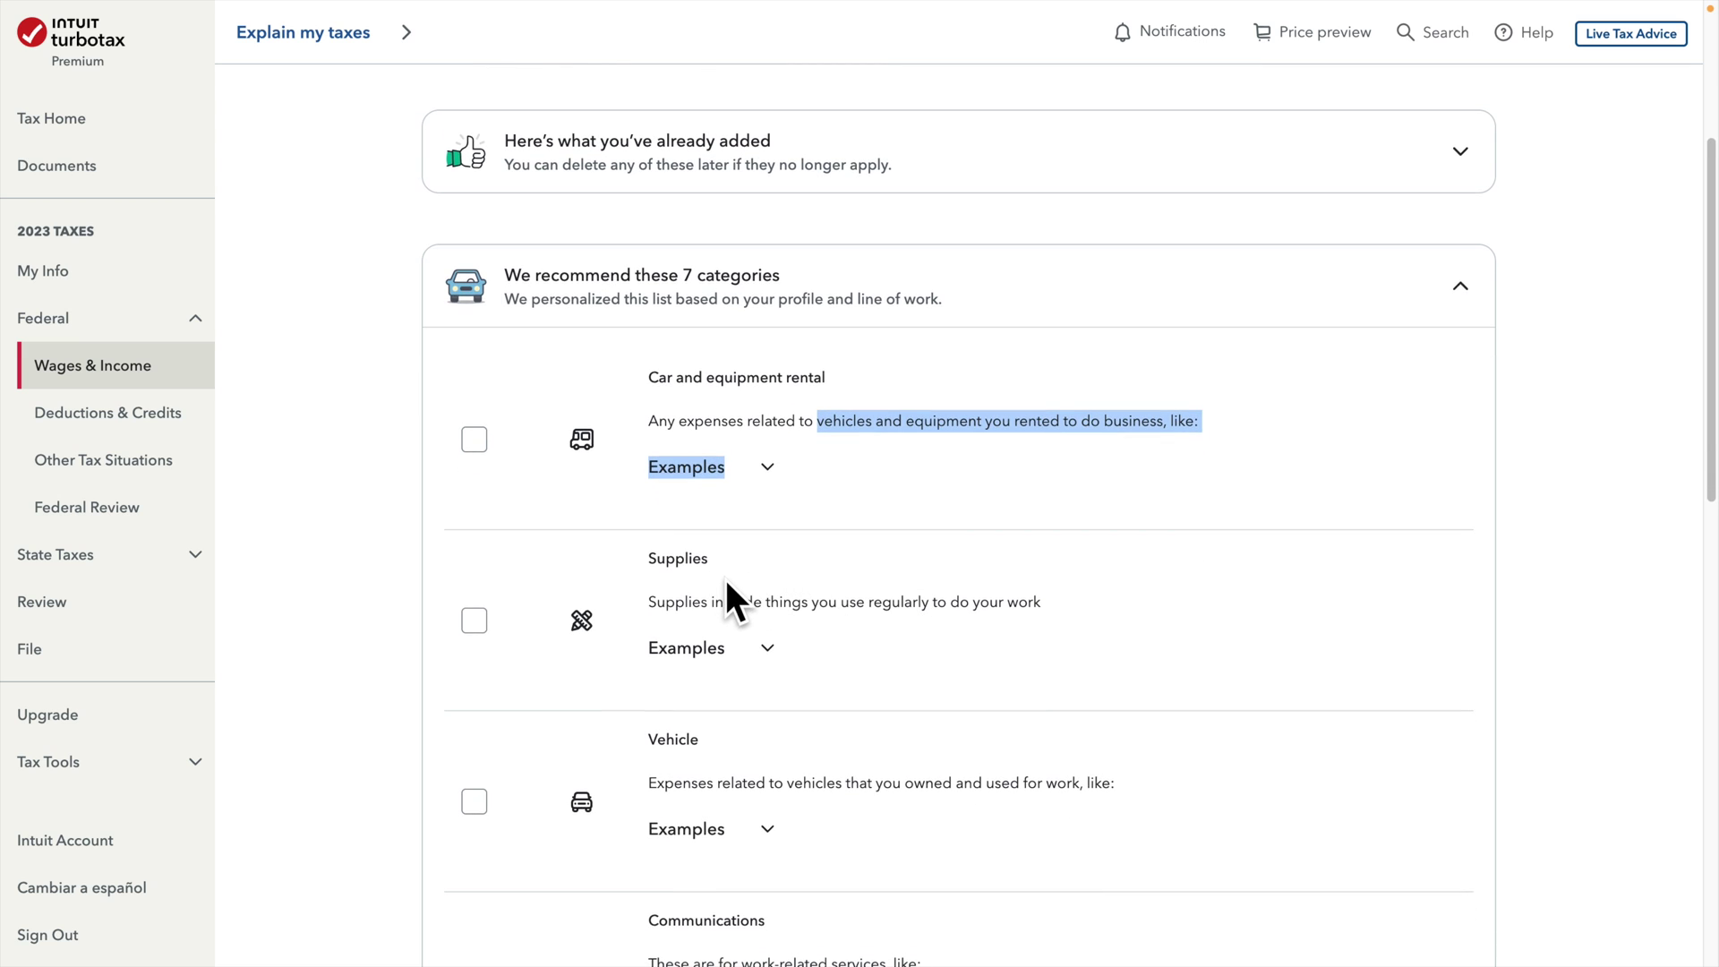
left_click_drag(674, 602, 951, 606)
scroll(952, 606, "down", 6)
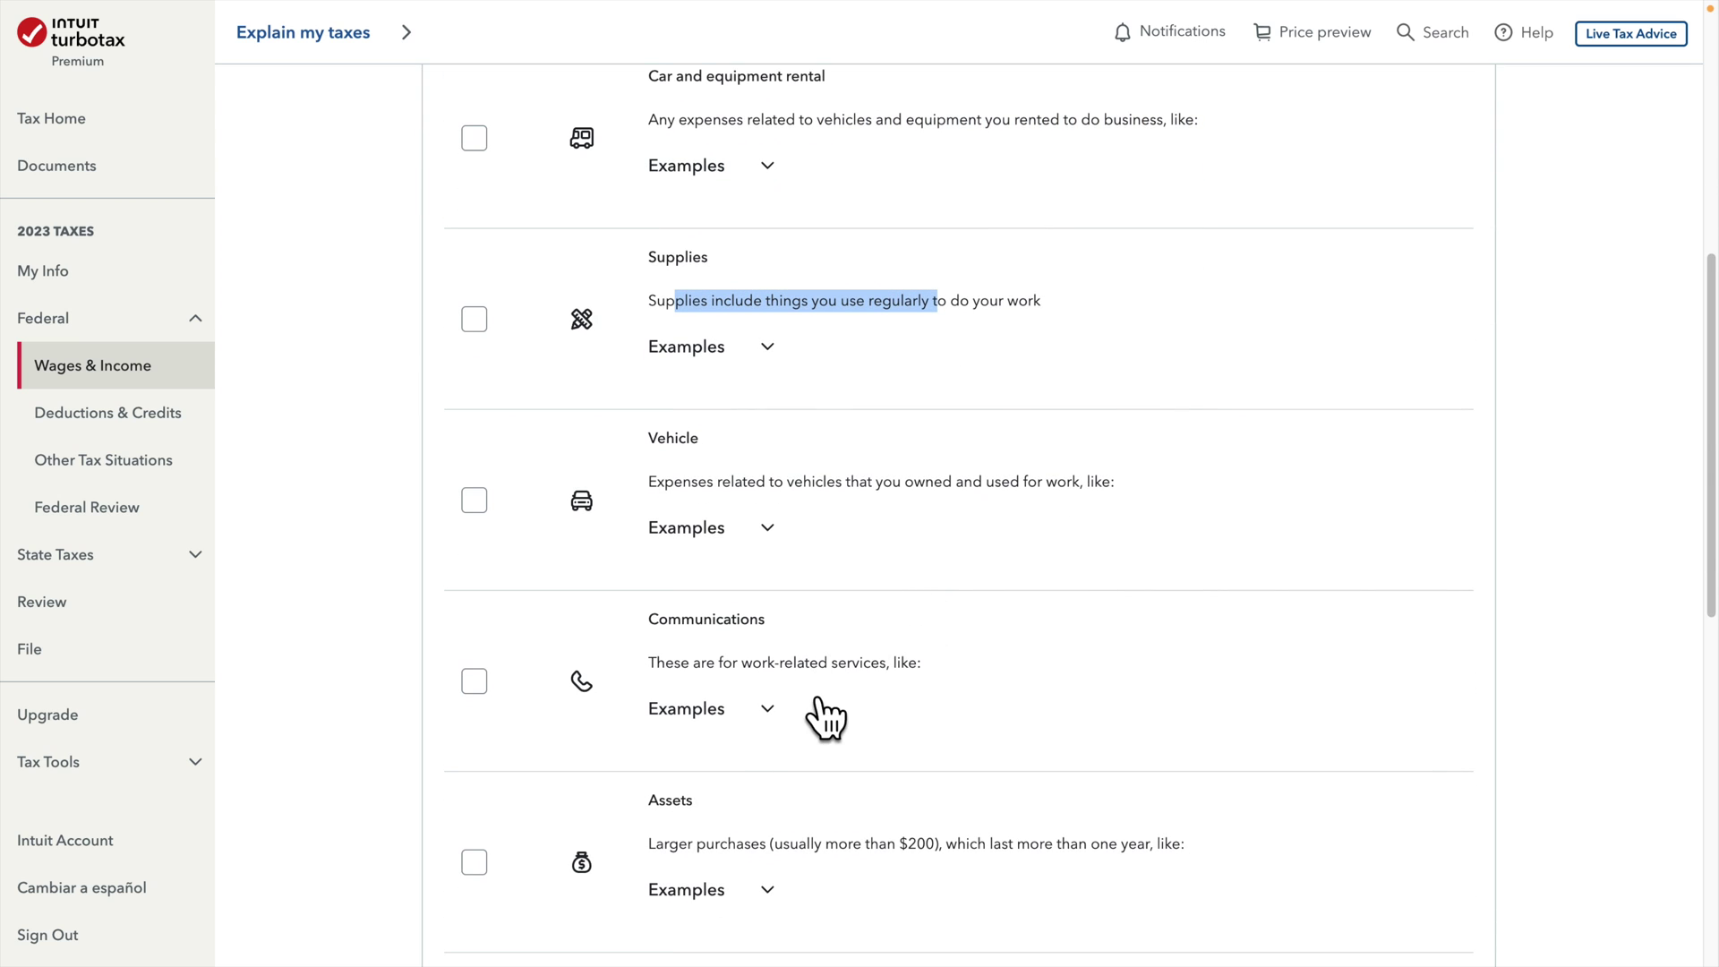
scroll(817, 614, "down", 4)
scroll(1051, 582, "down", 10)
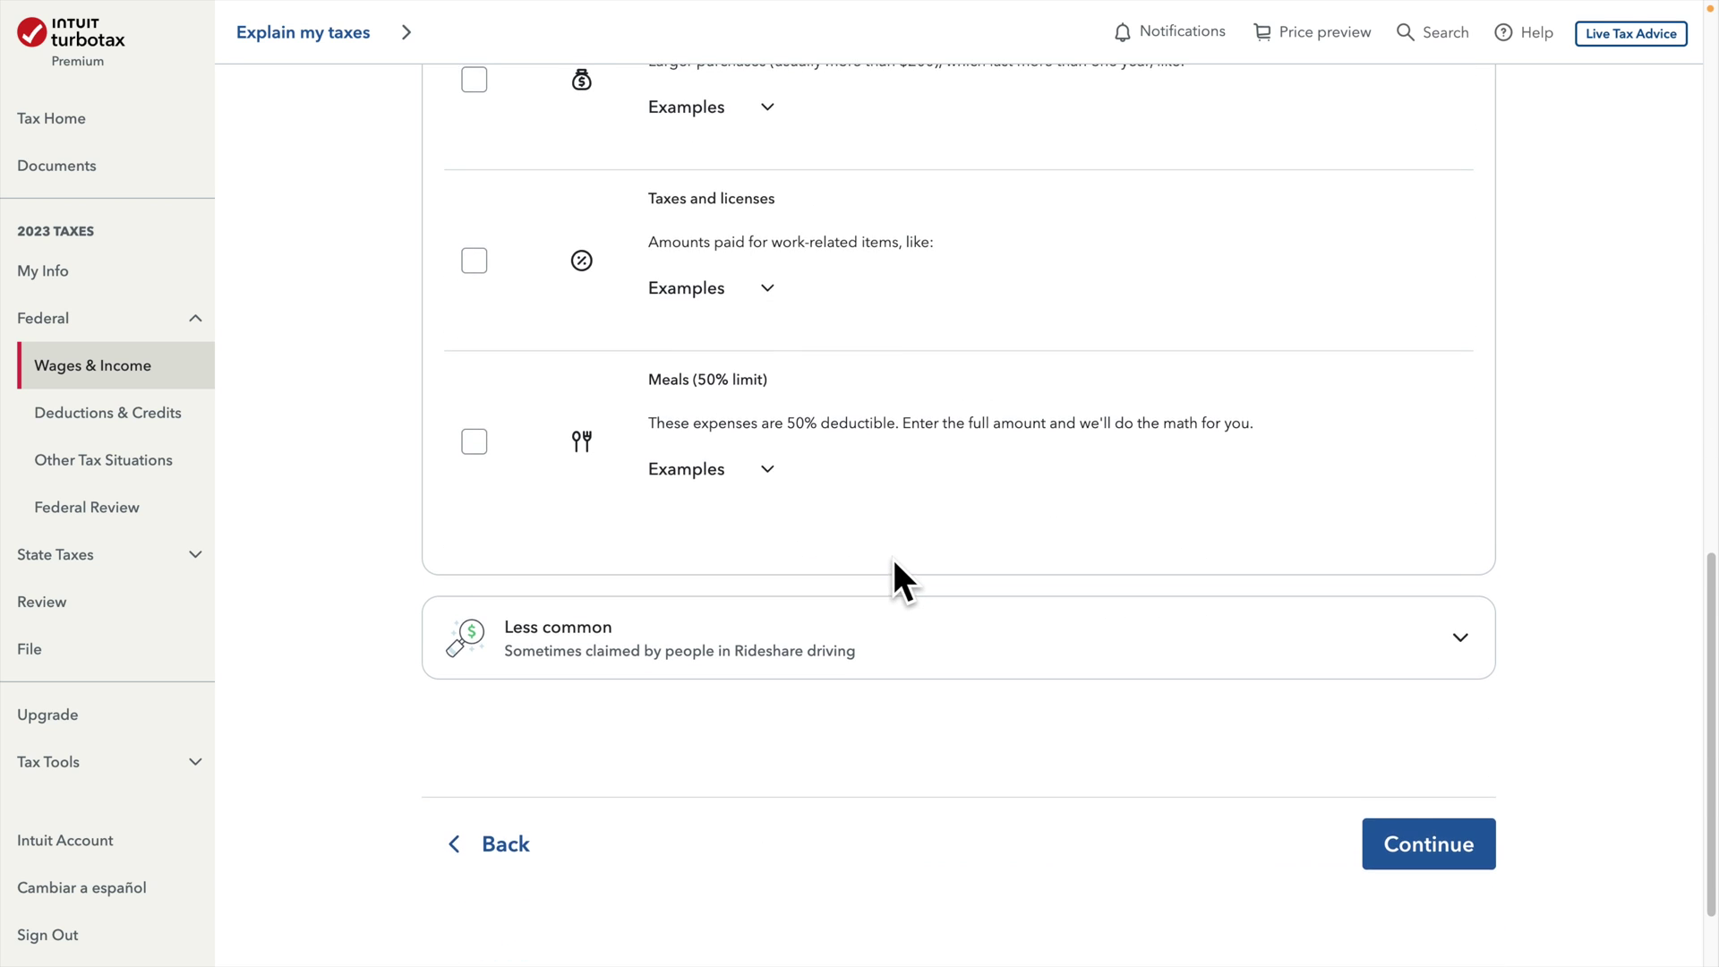
scroll(892, 562, "up", 1)
scroll(894, 562, "up", 12)
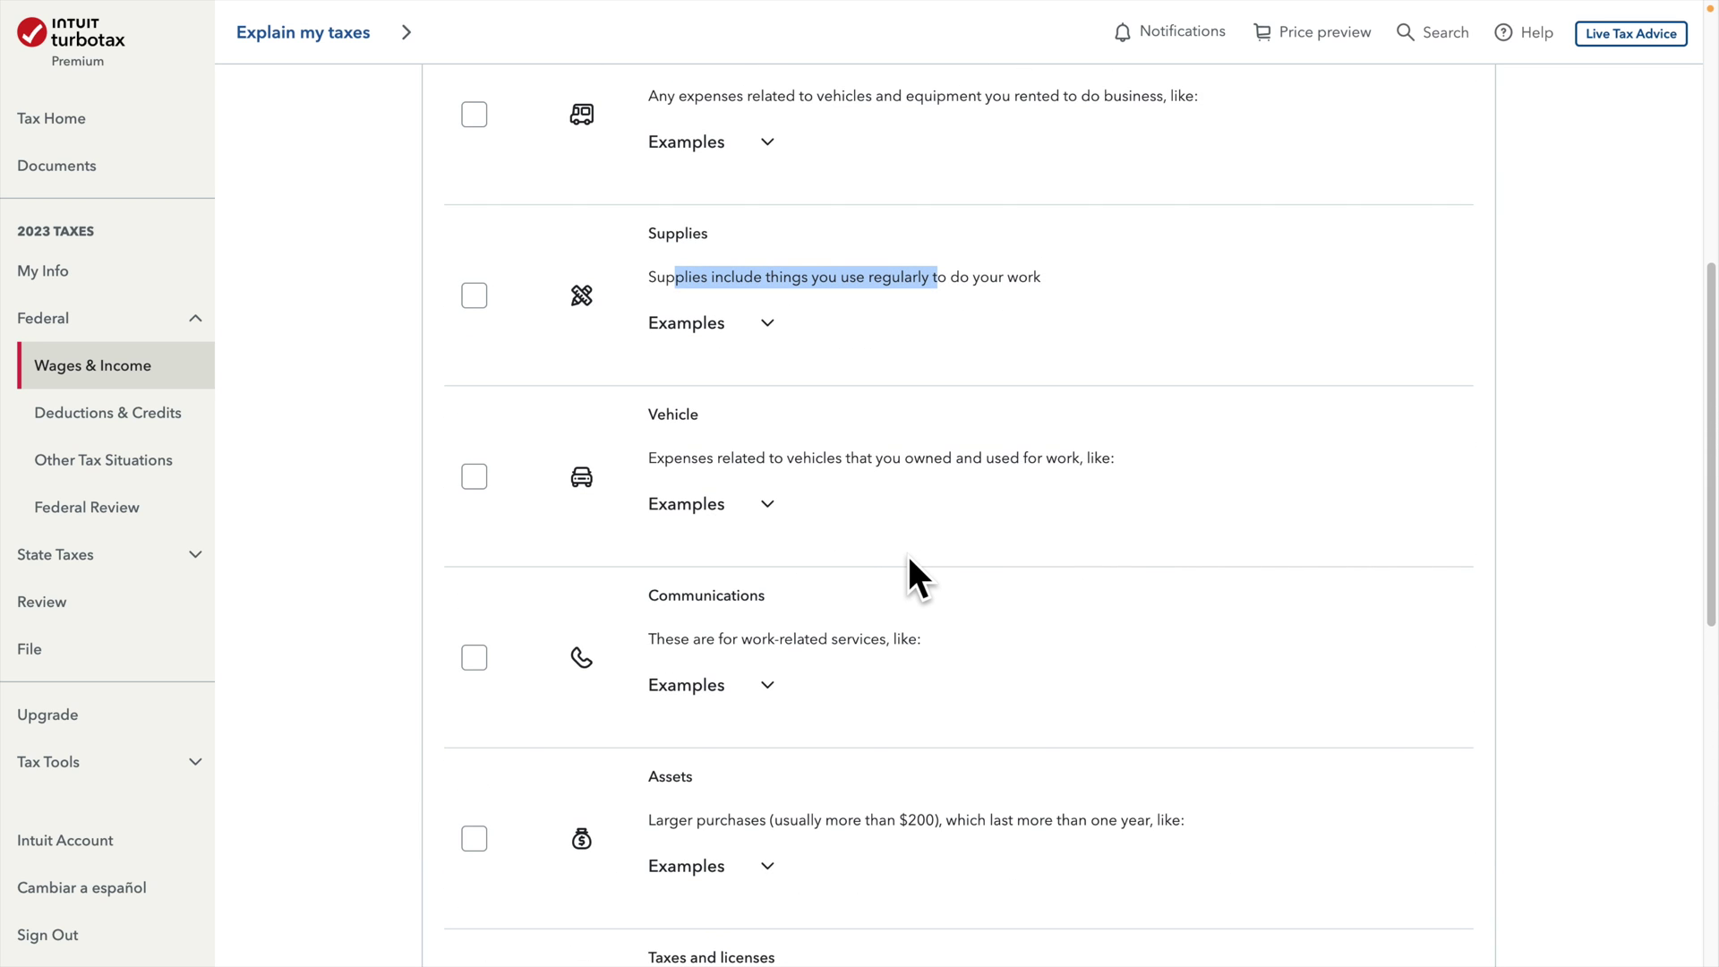
scroll(906, 573, "up", 3)
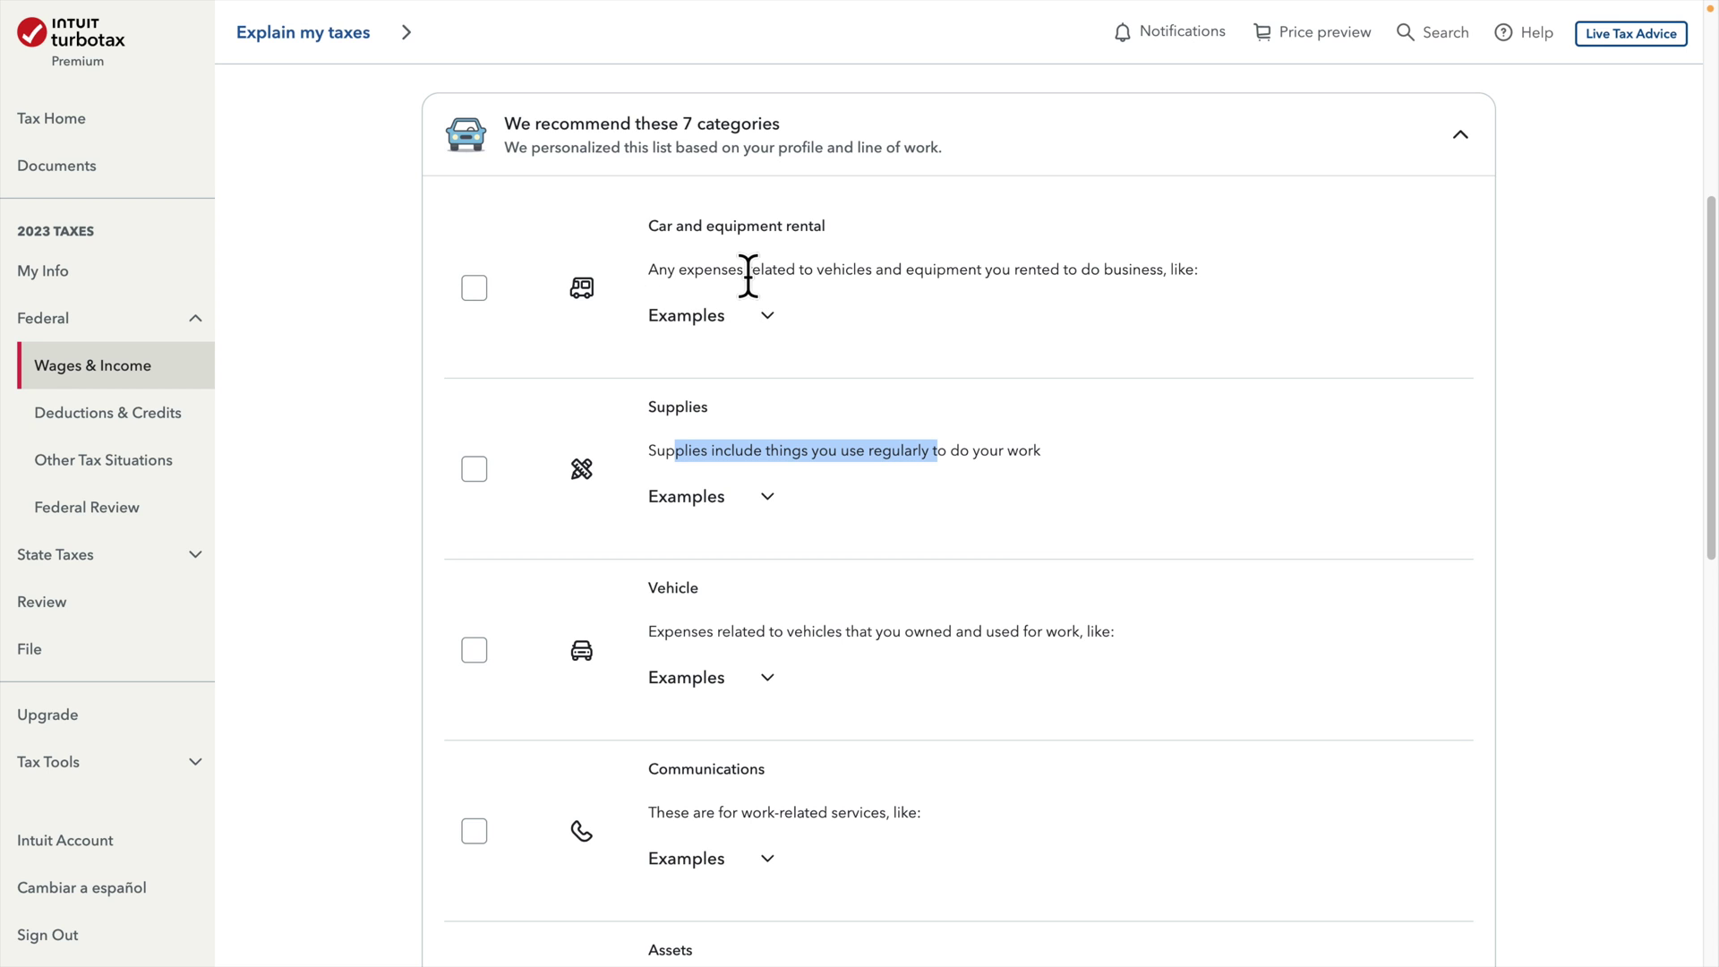
left_click(768, 317)
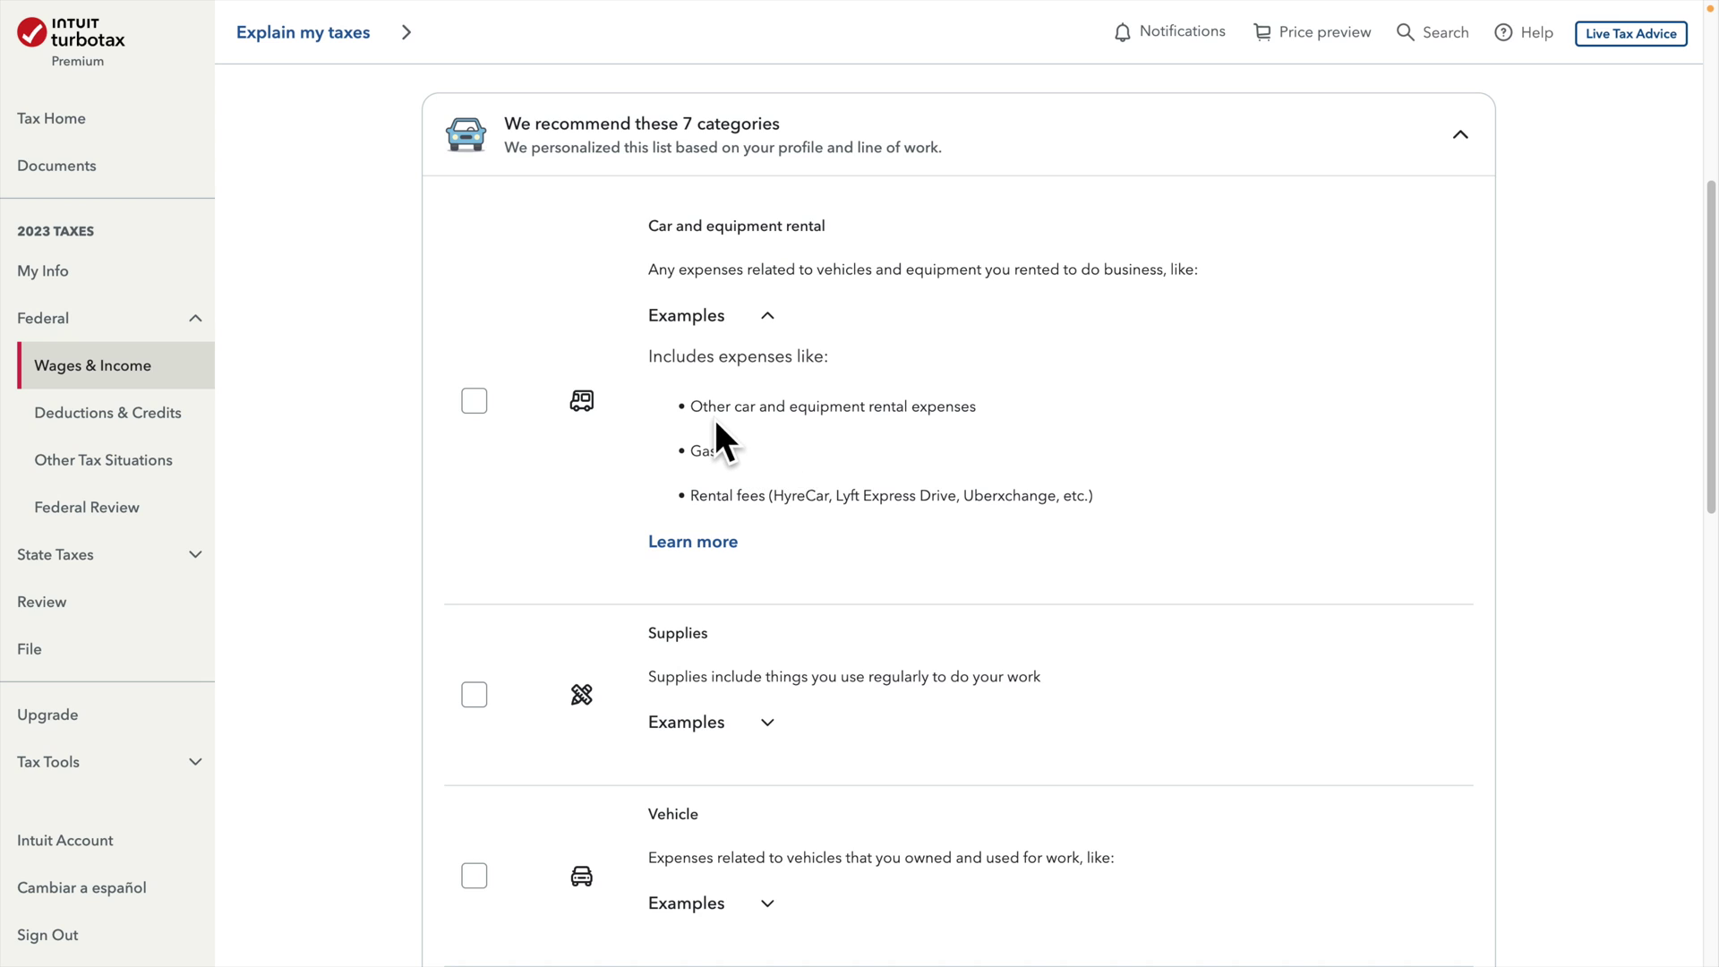
left_click_drag(708, 406, 831, 419)
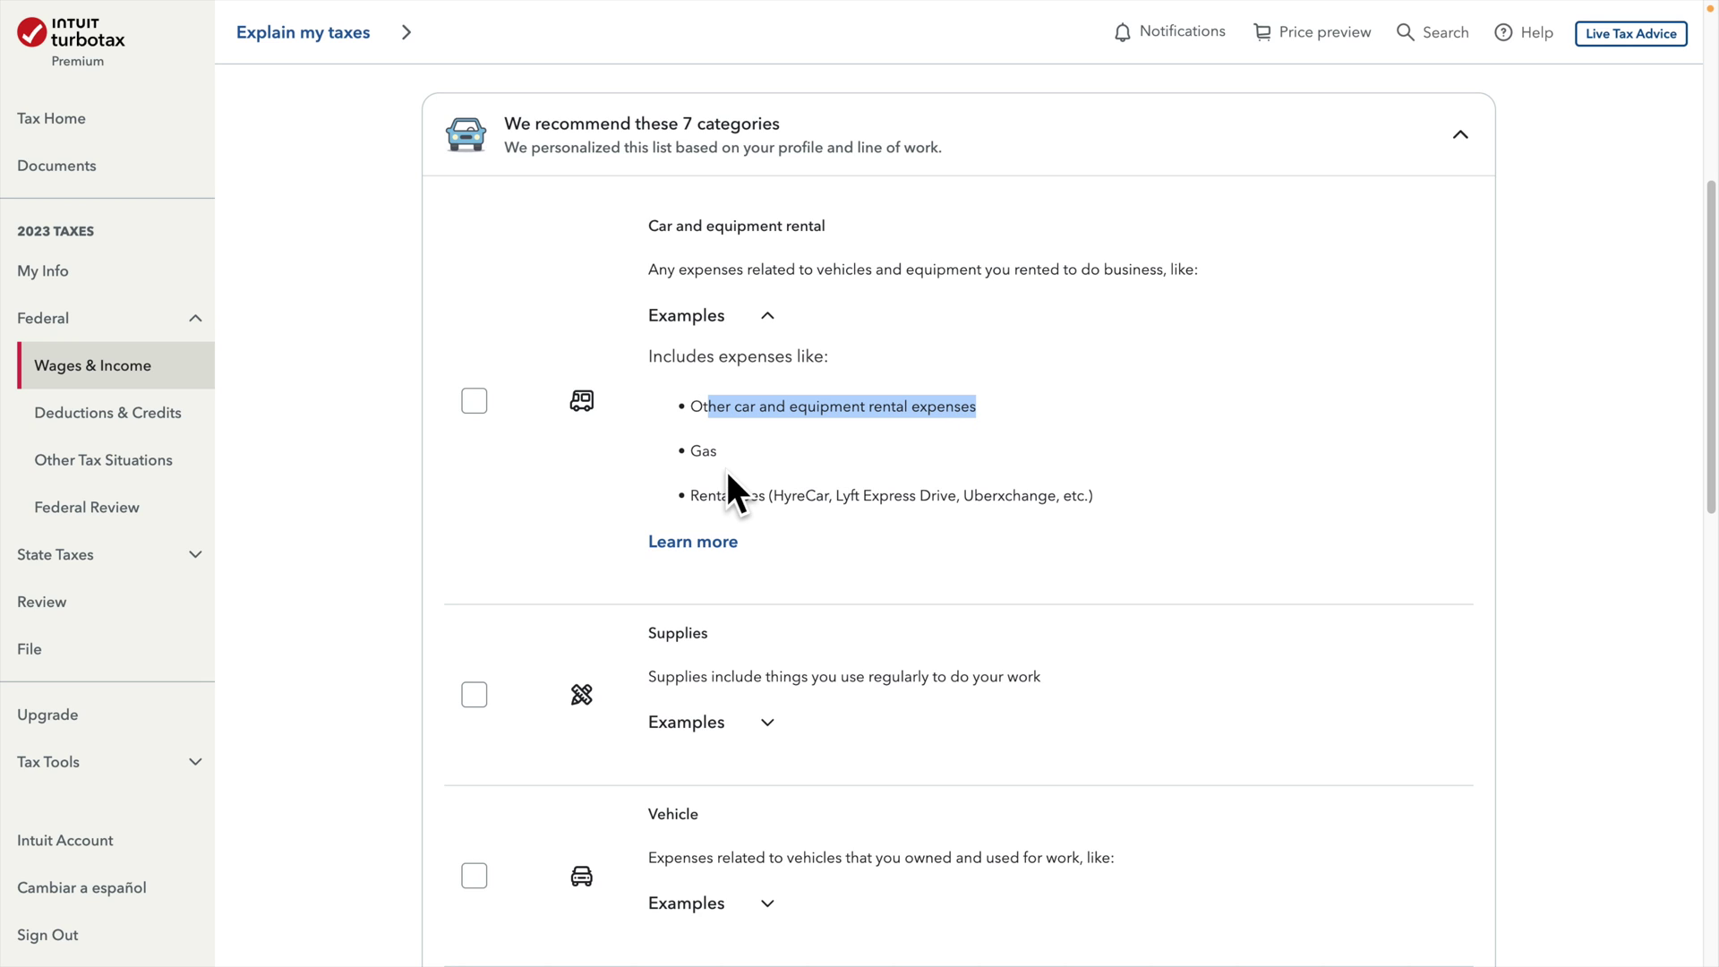
left_click_drag(698, 495, 842, 495)
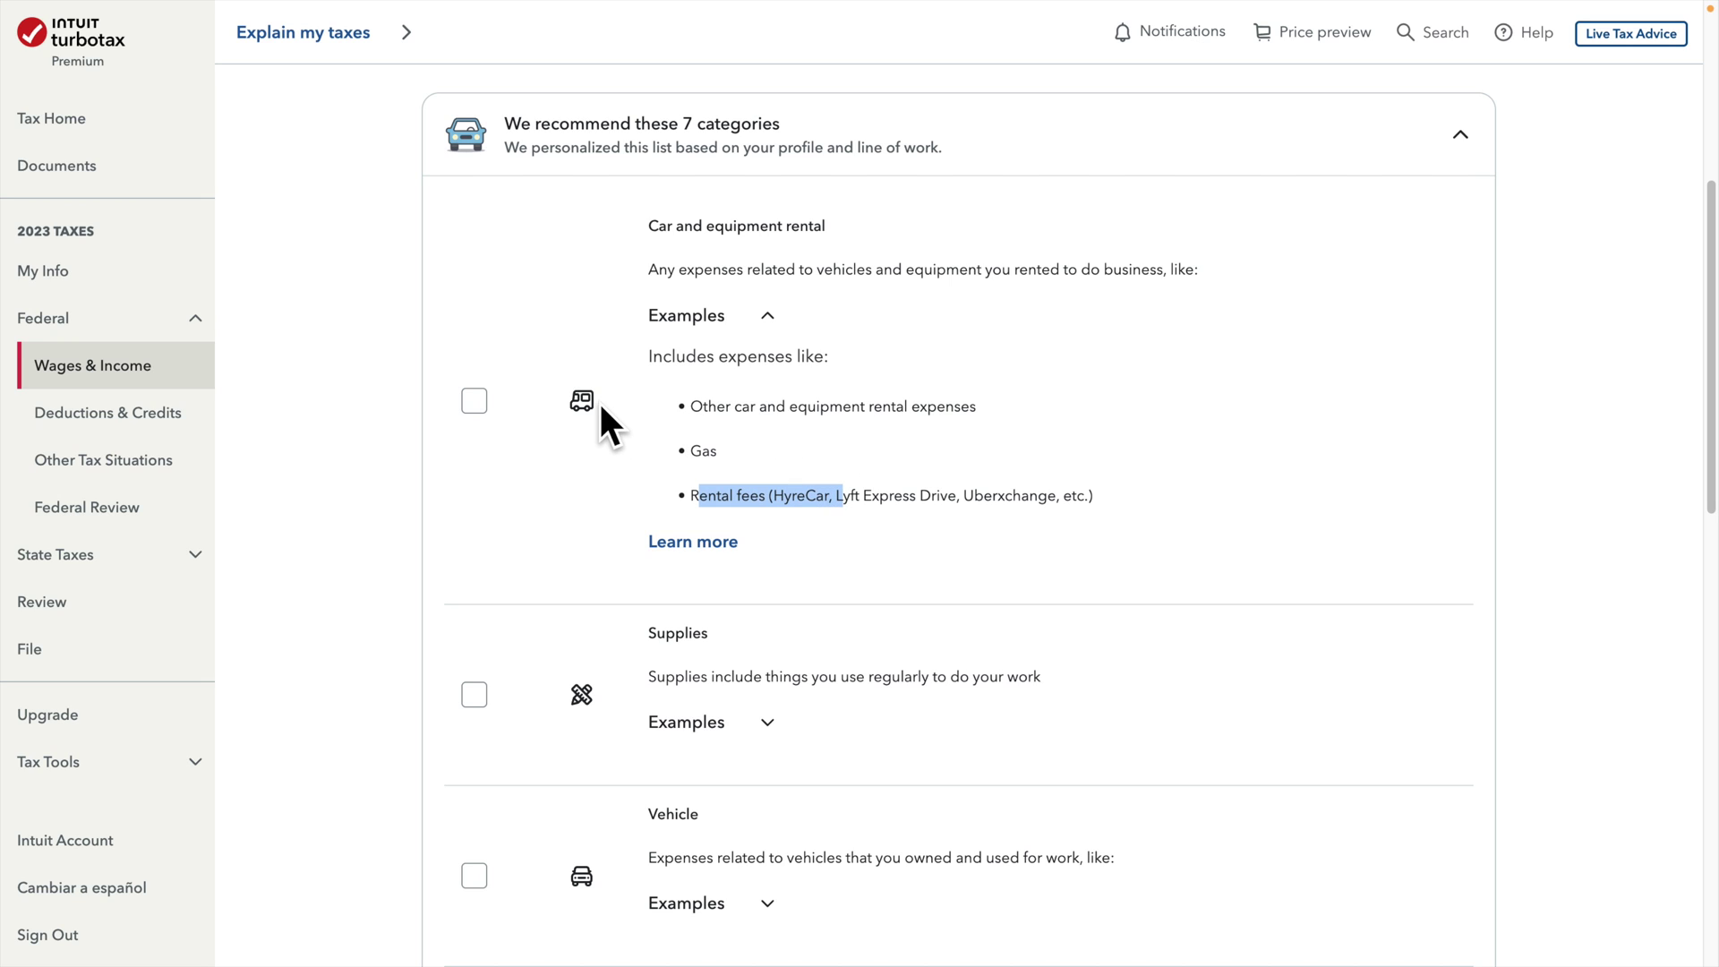
left_click(768, 315)
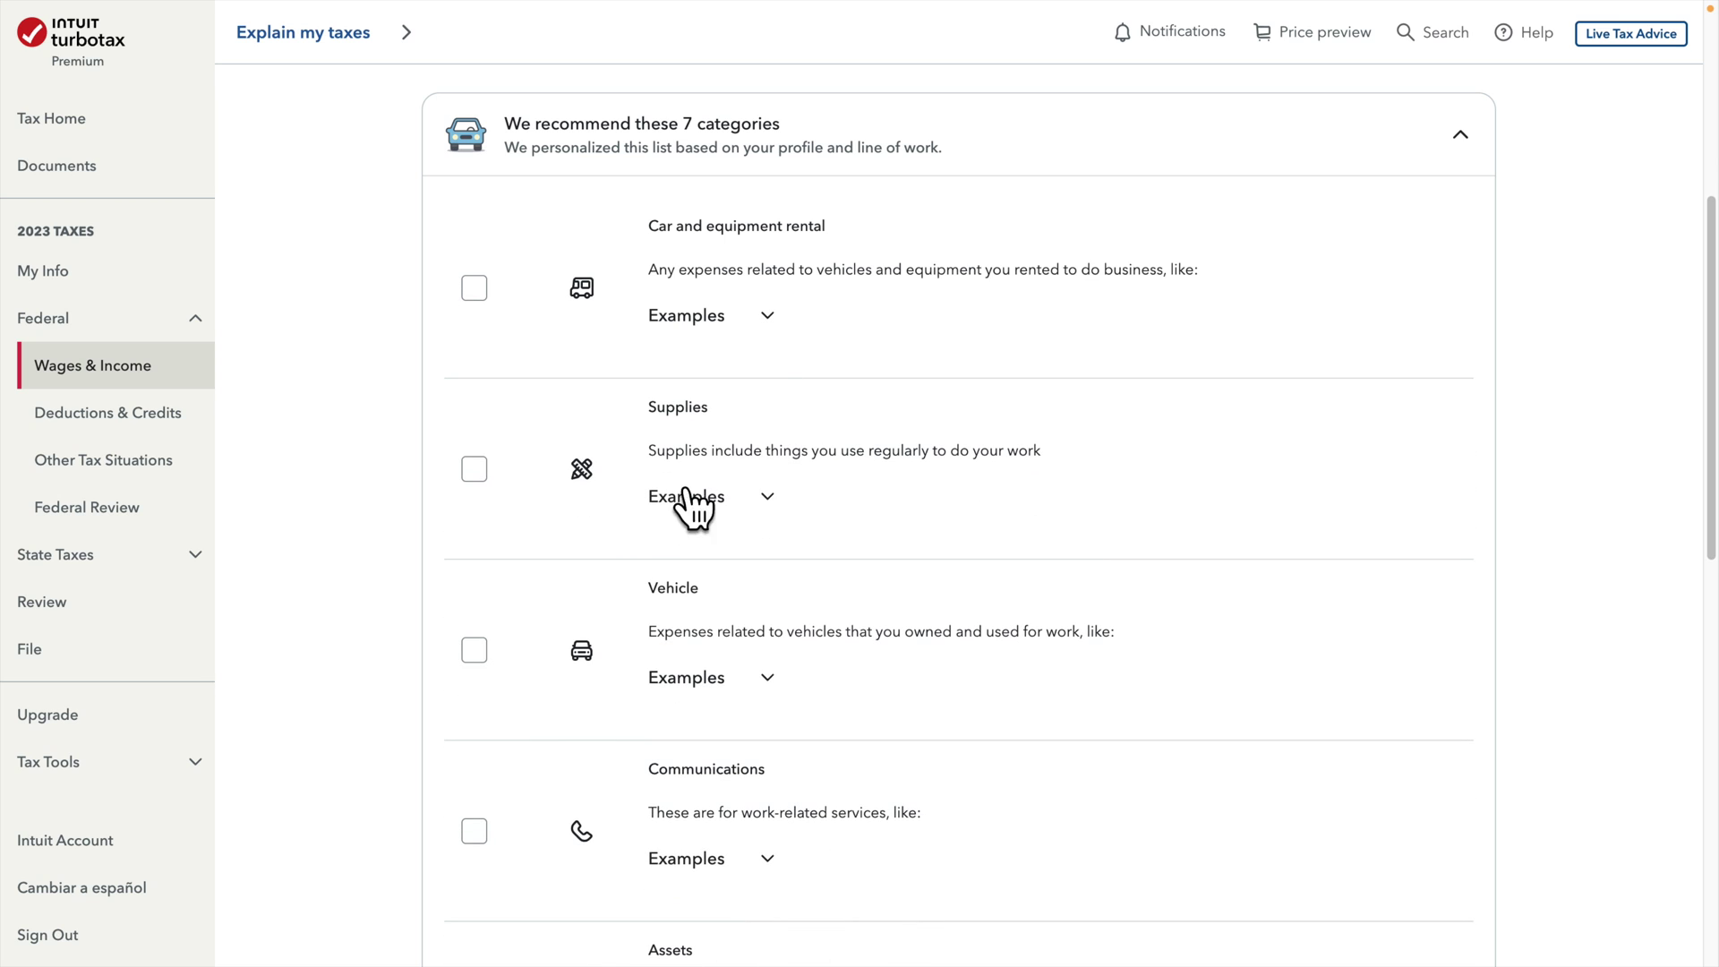
Check Vehicle as an expense category after previewing the Supplies and Vehicle examples.
left_click(766, 498)
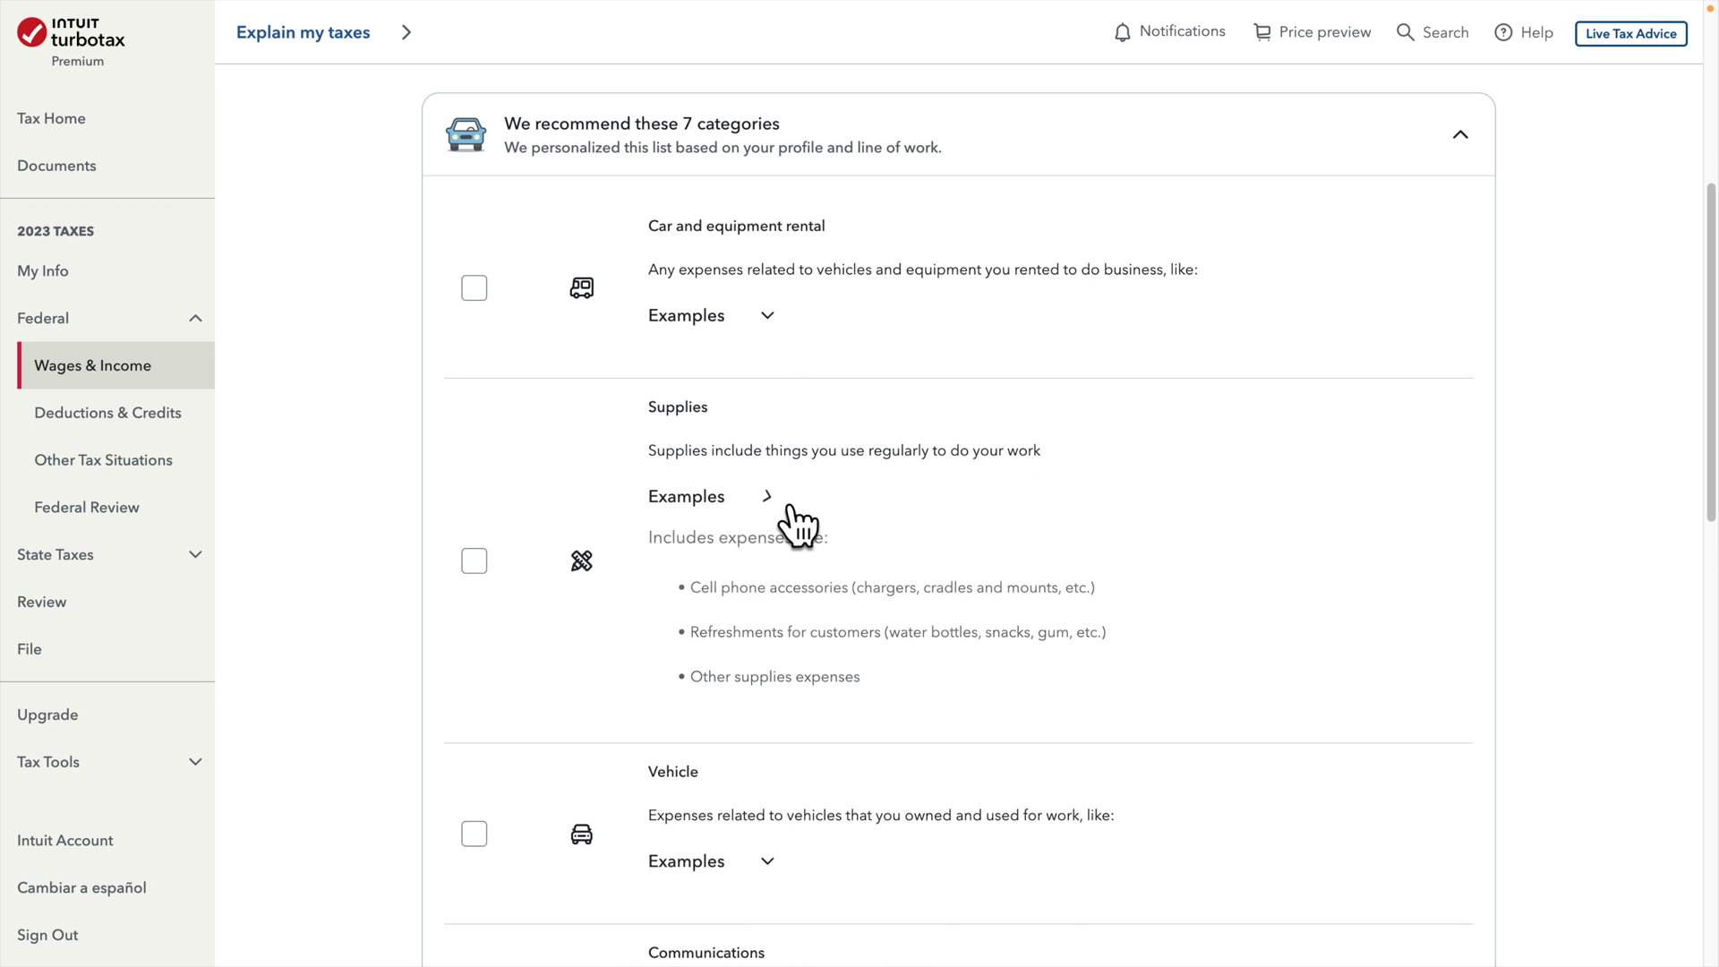
left_click(767, 497)
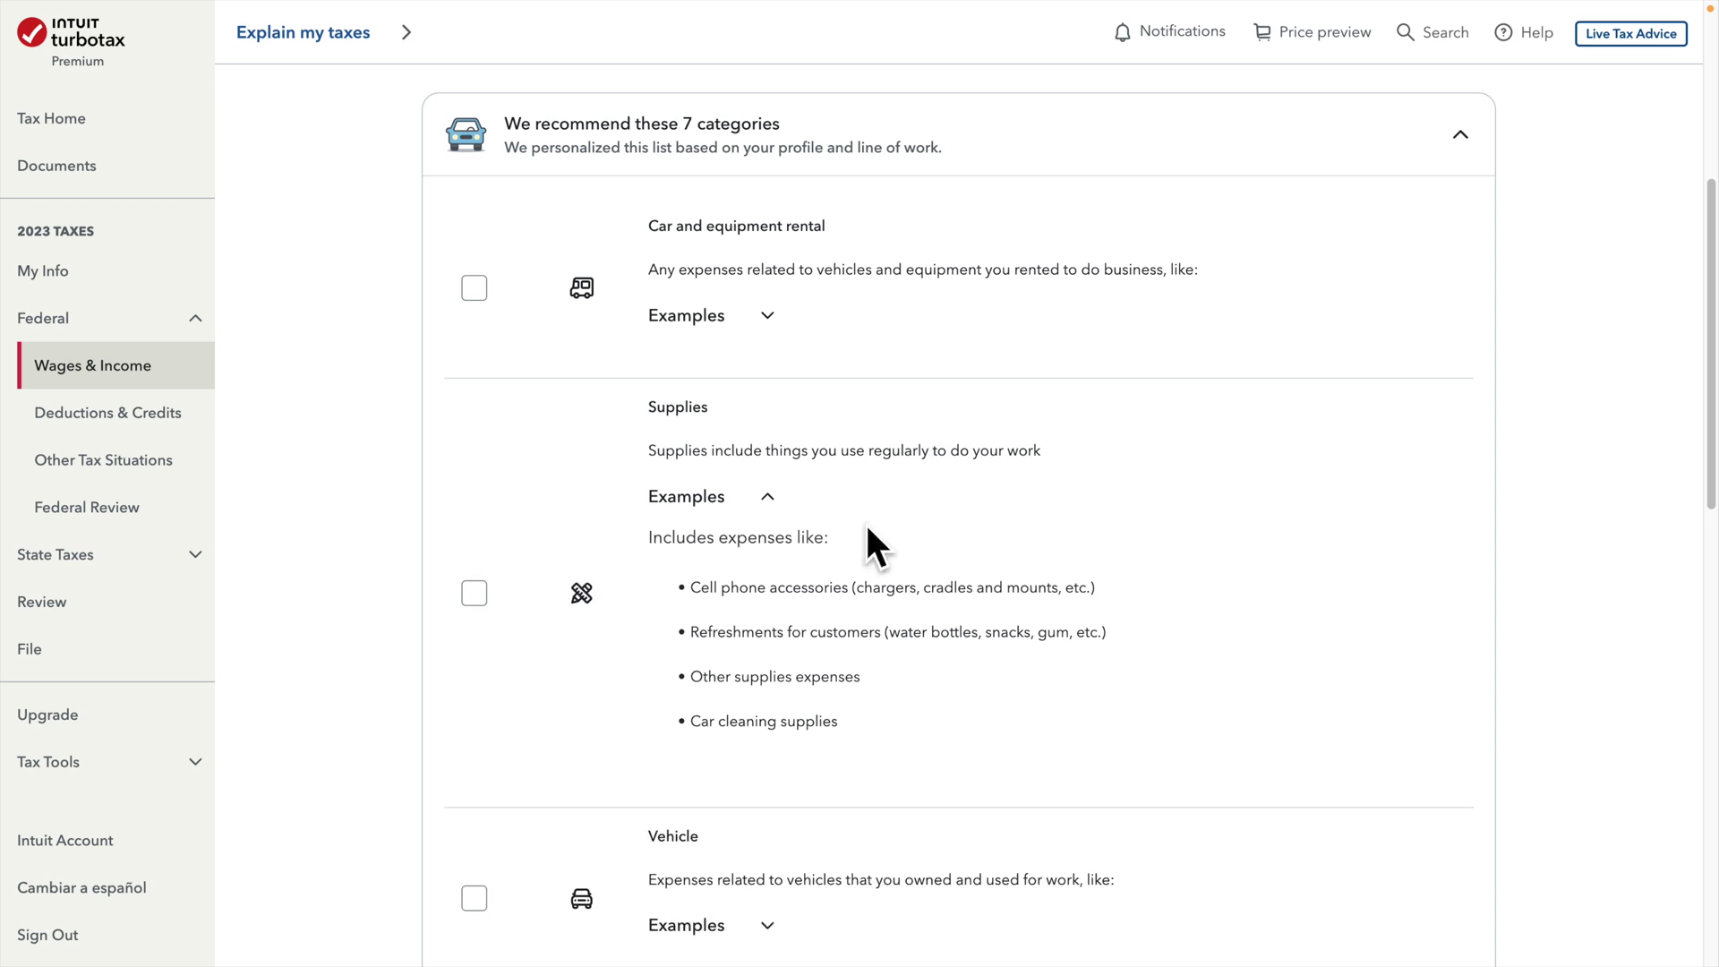
scroll(777, 514, "down", 3)
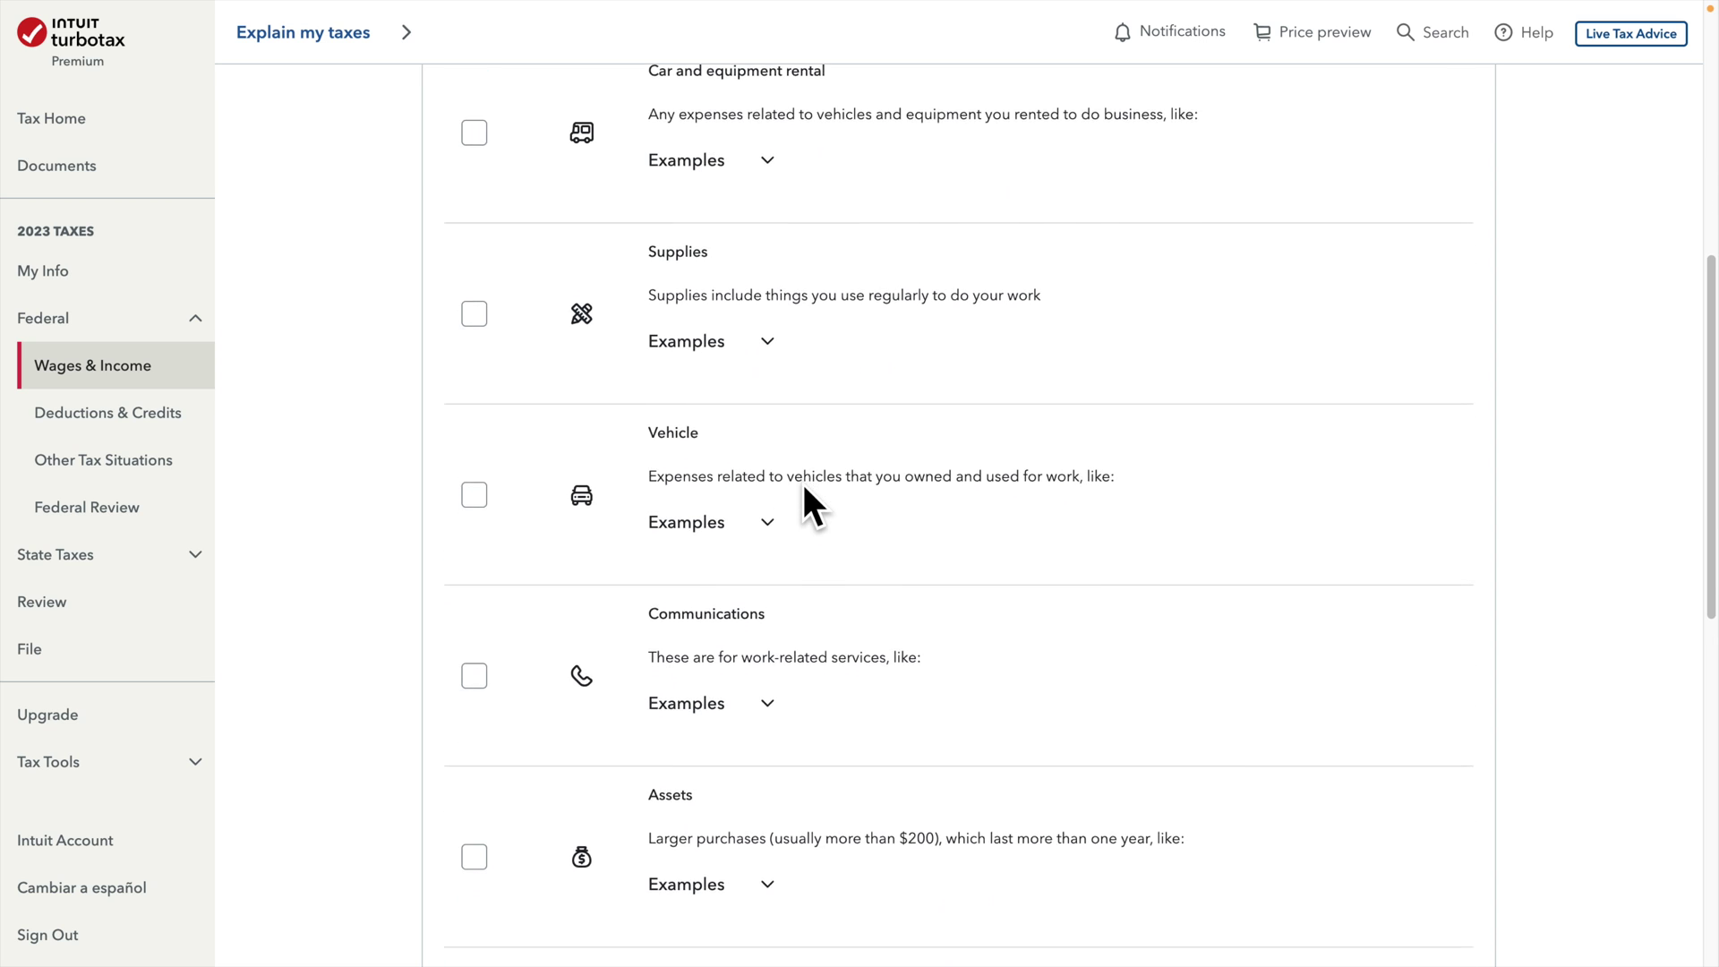
left_click(768, 473)
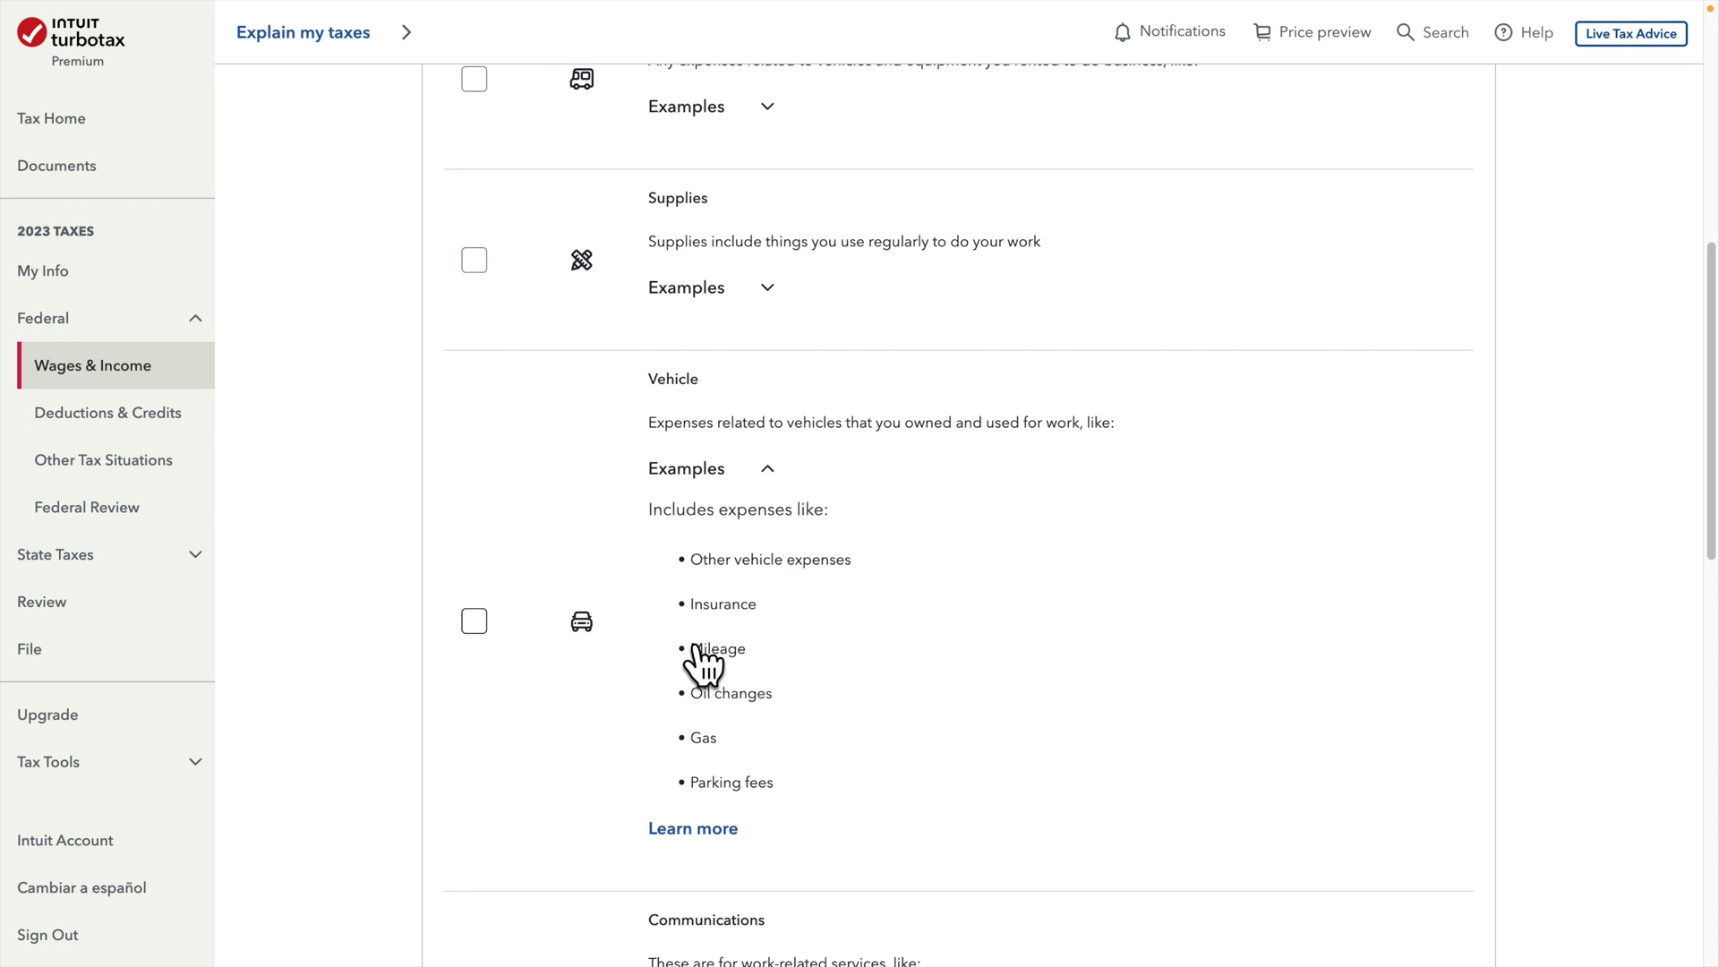
left_click(475, 621)
Check Communications as an expense category and expand its example expenses.
scroll(894, 648, "down", 1)
scroll(896, 648, "down", 3)
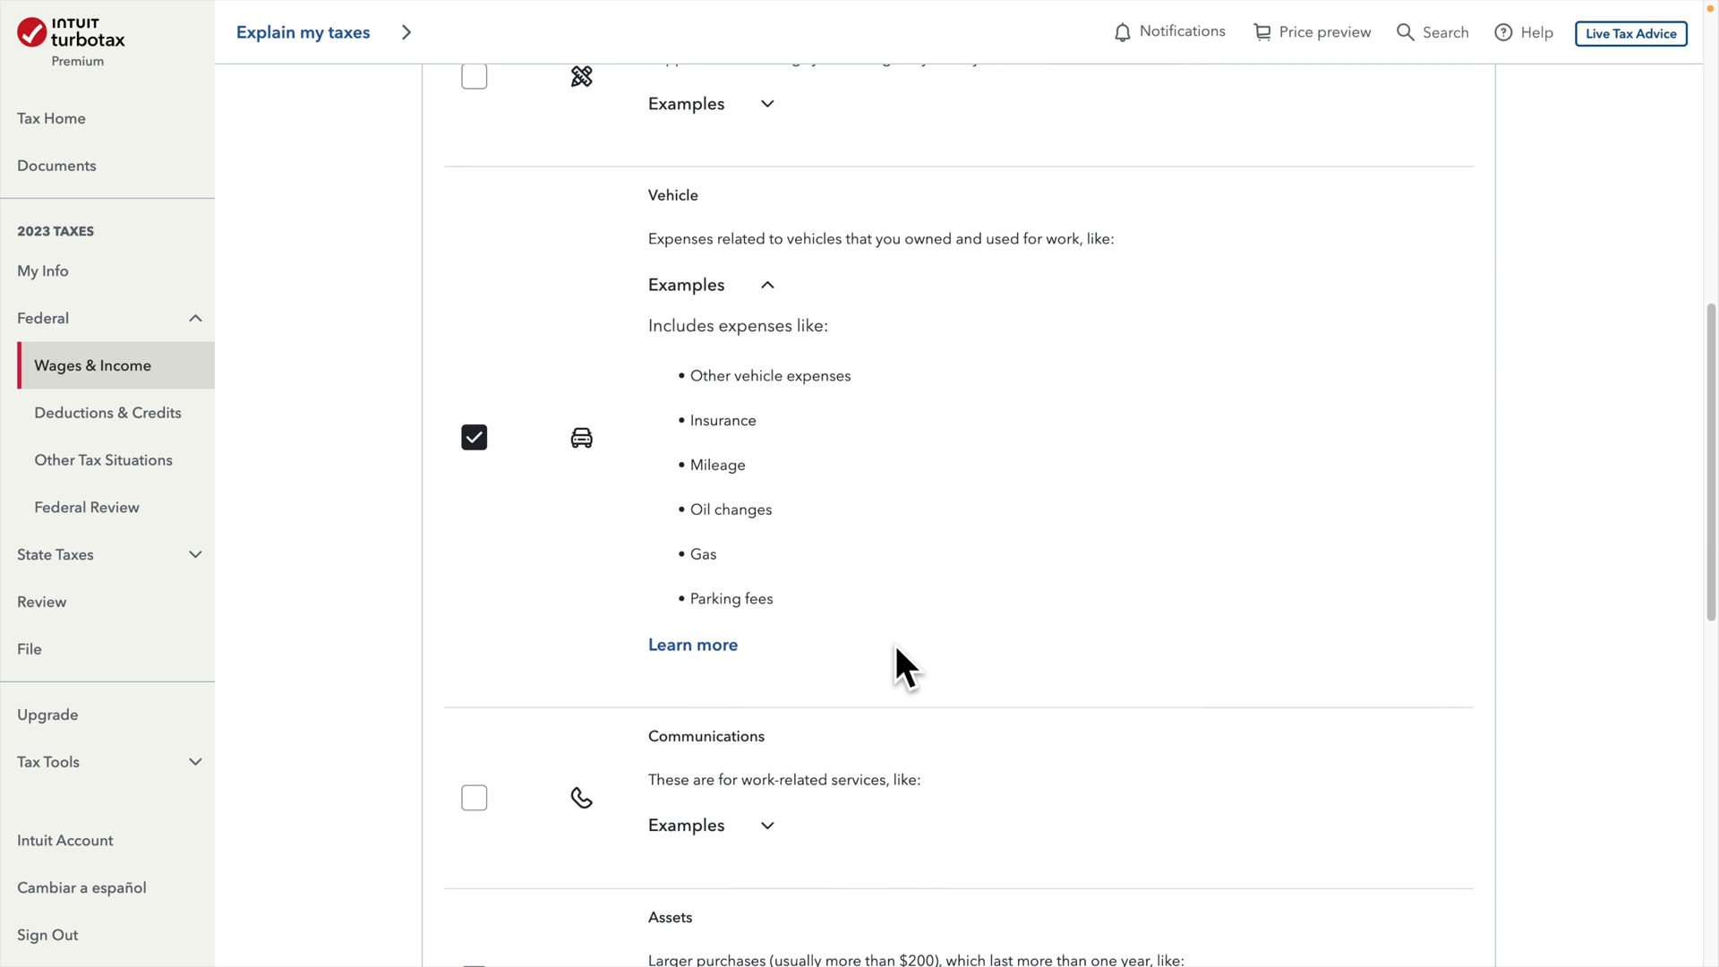
scroll(895, 649, "down", 4)
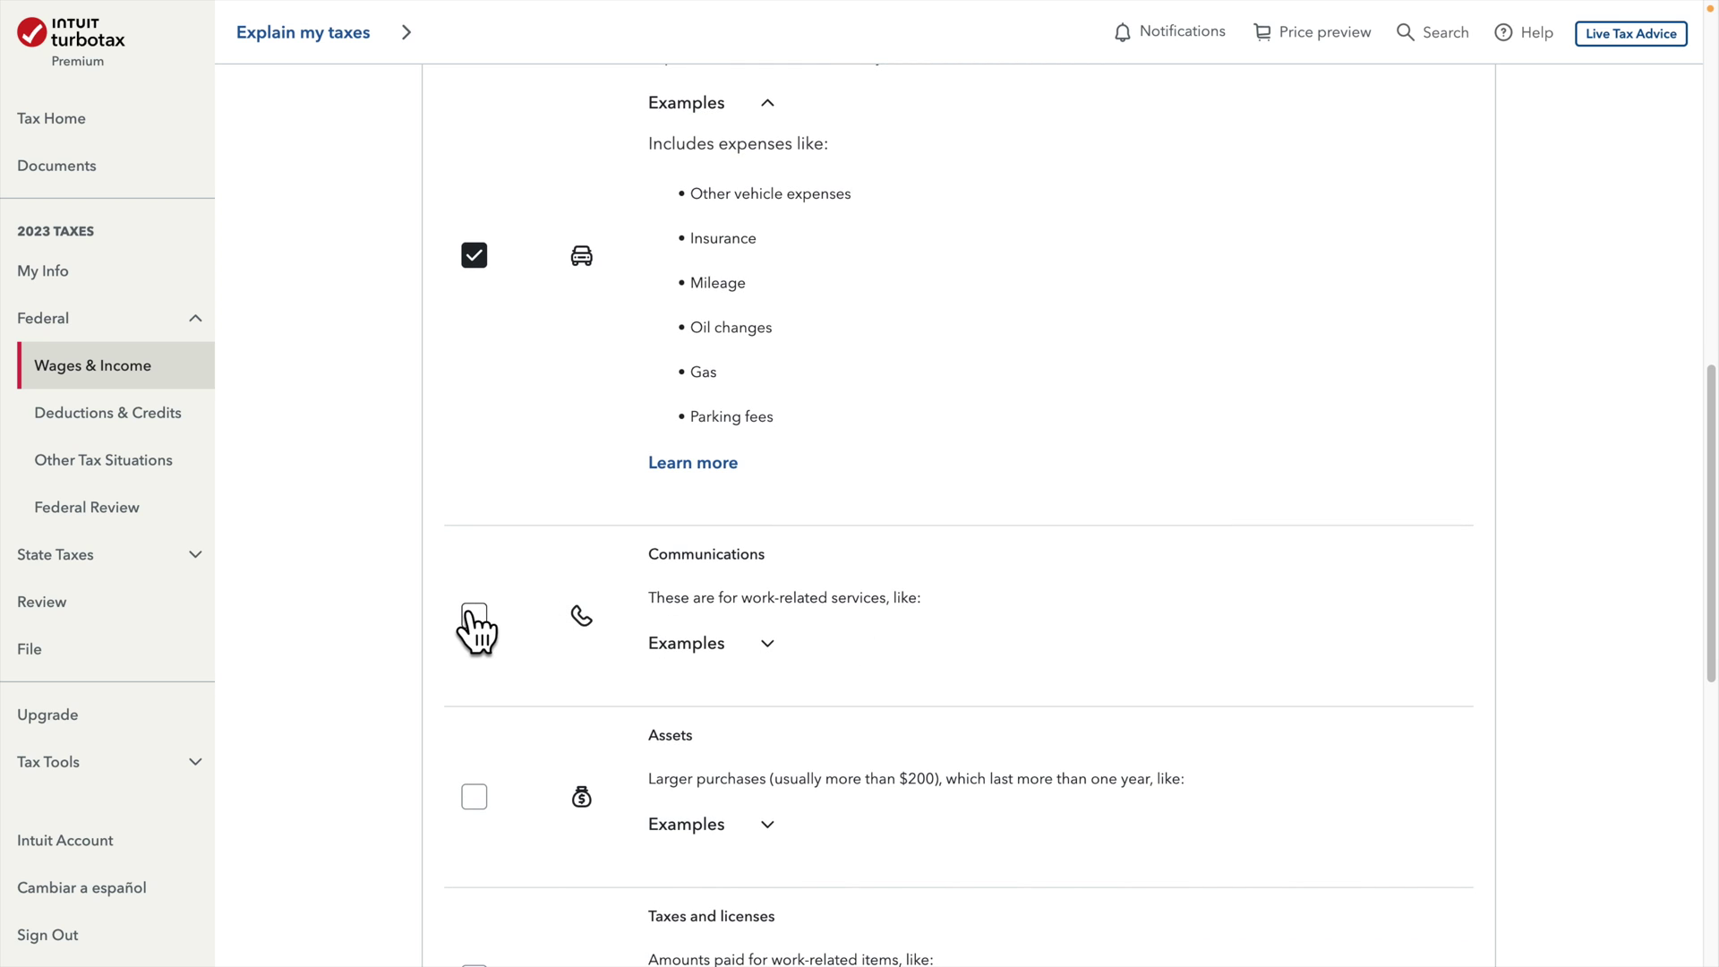
left_click(759, 646)
left_click(768, 646)
scroll(851, 661, "down", 4)
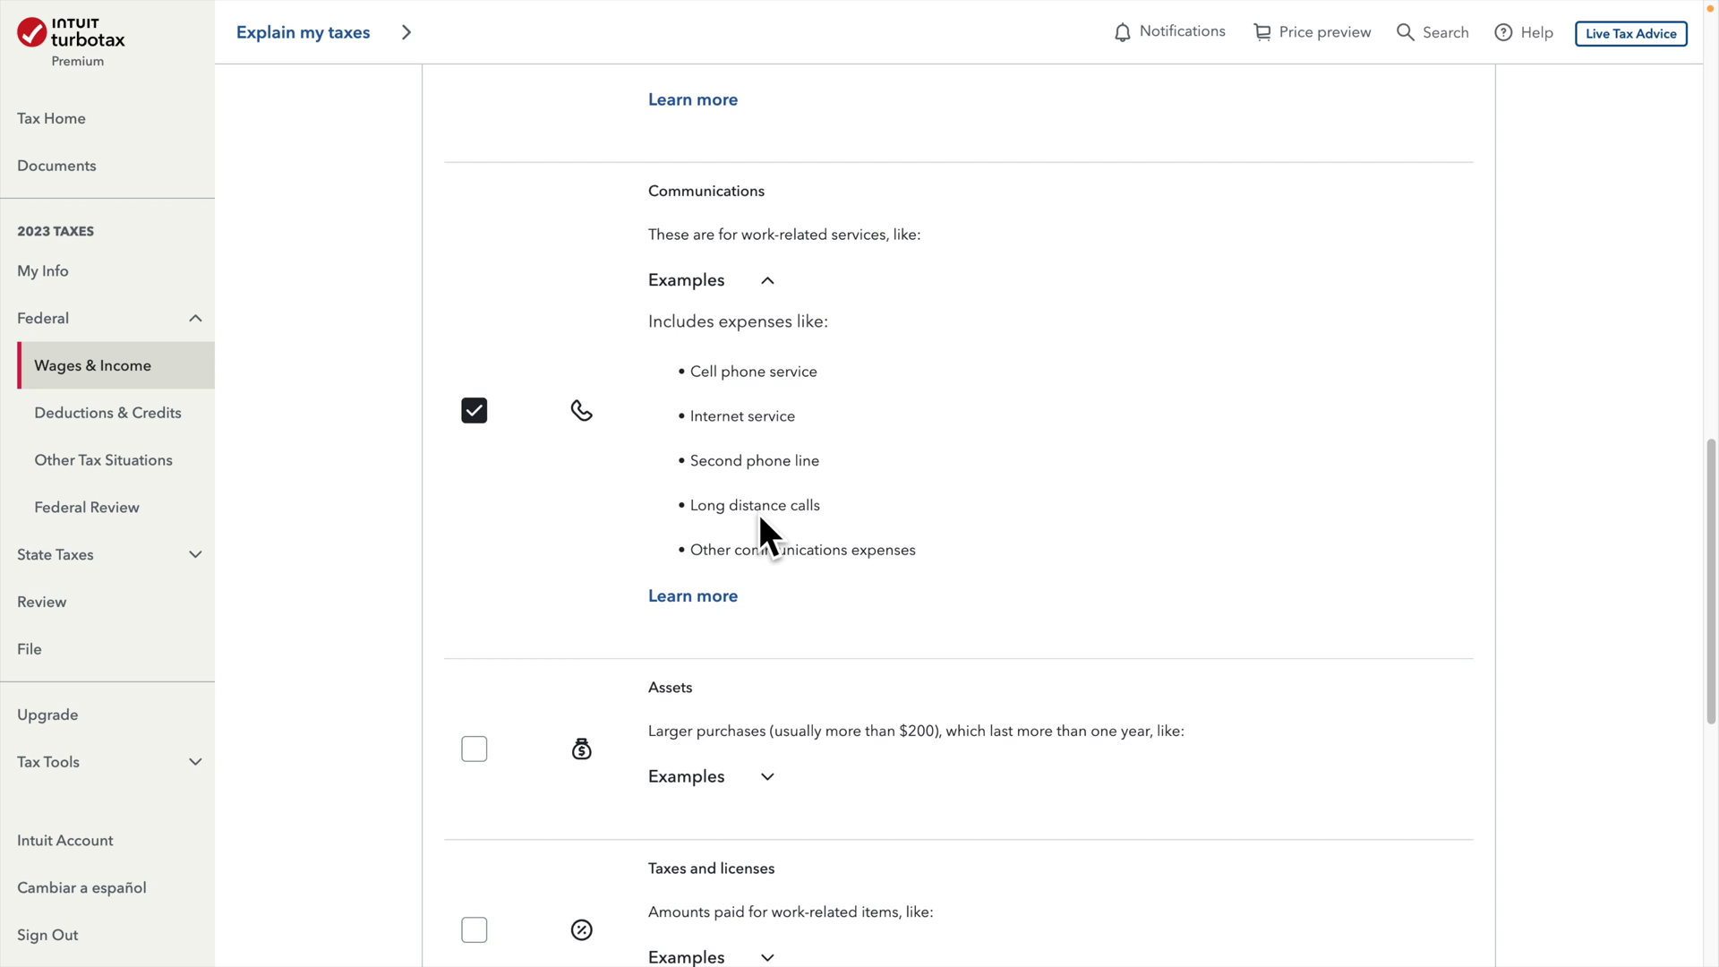
scroll(813, 566, "down", 1)
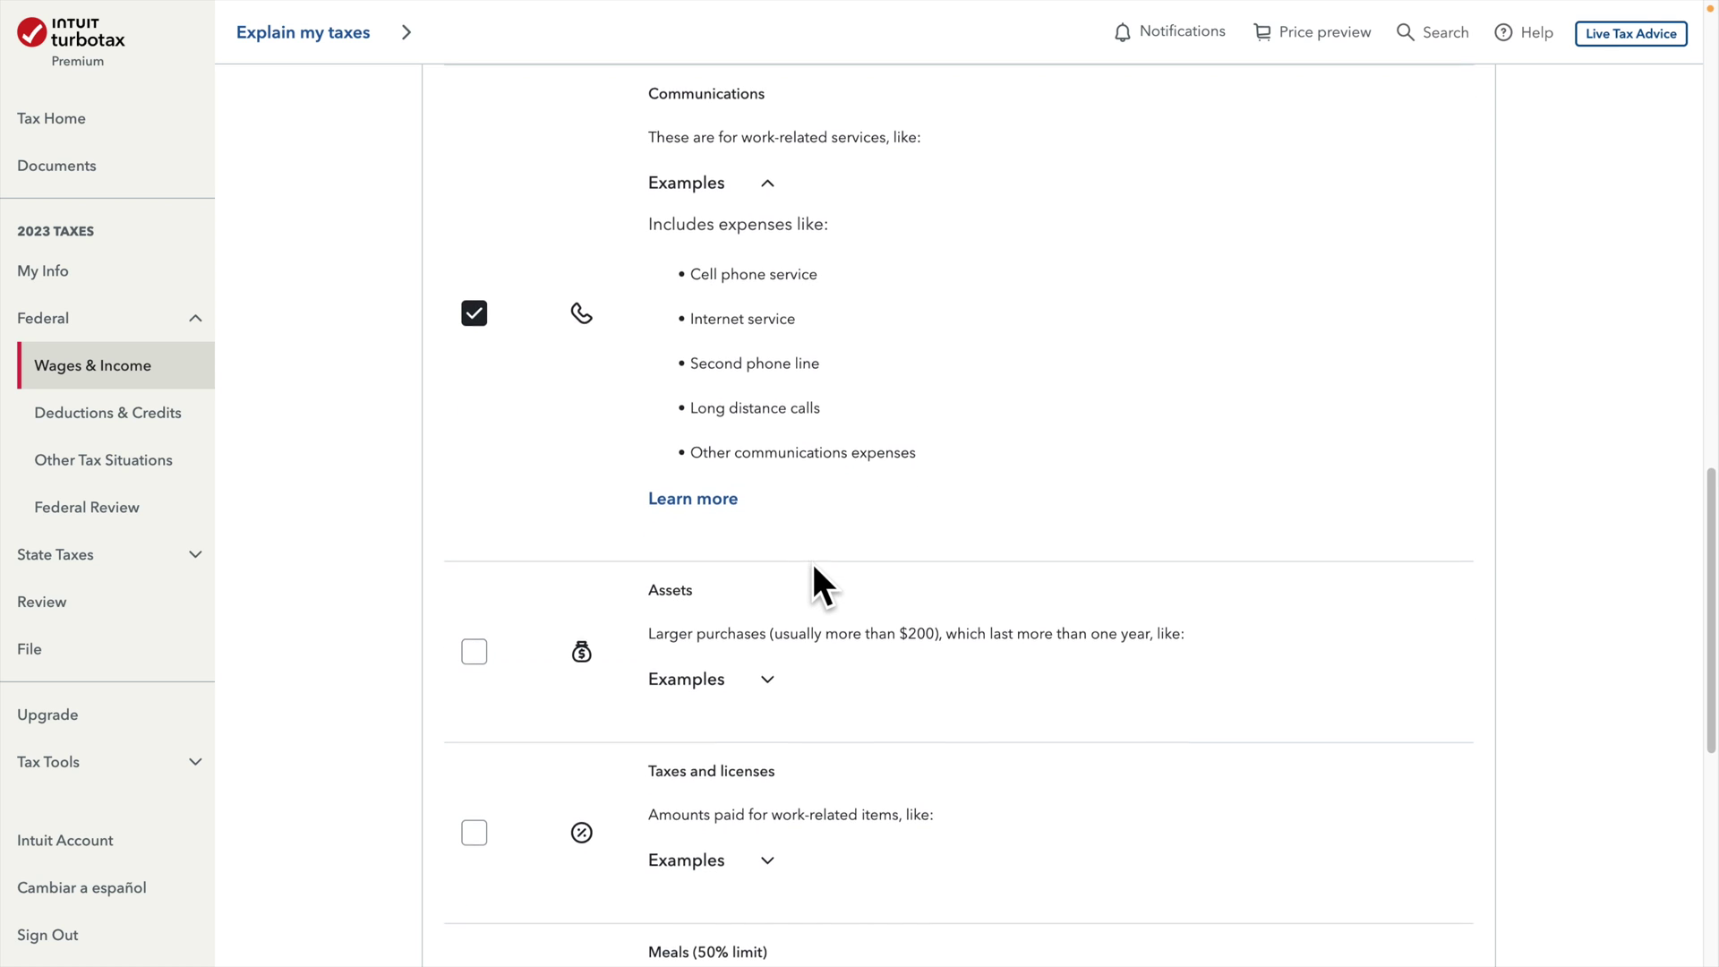
scroll(895, 575, "down", 2)
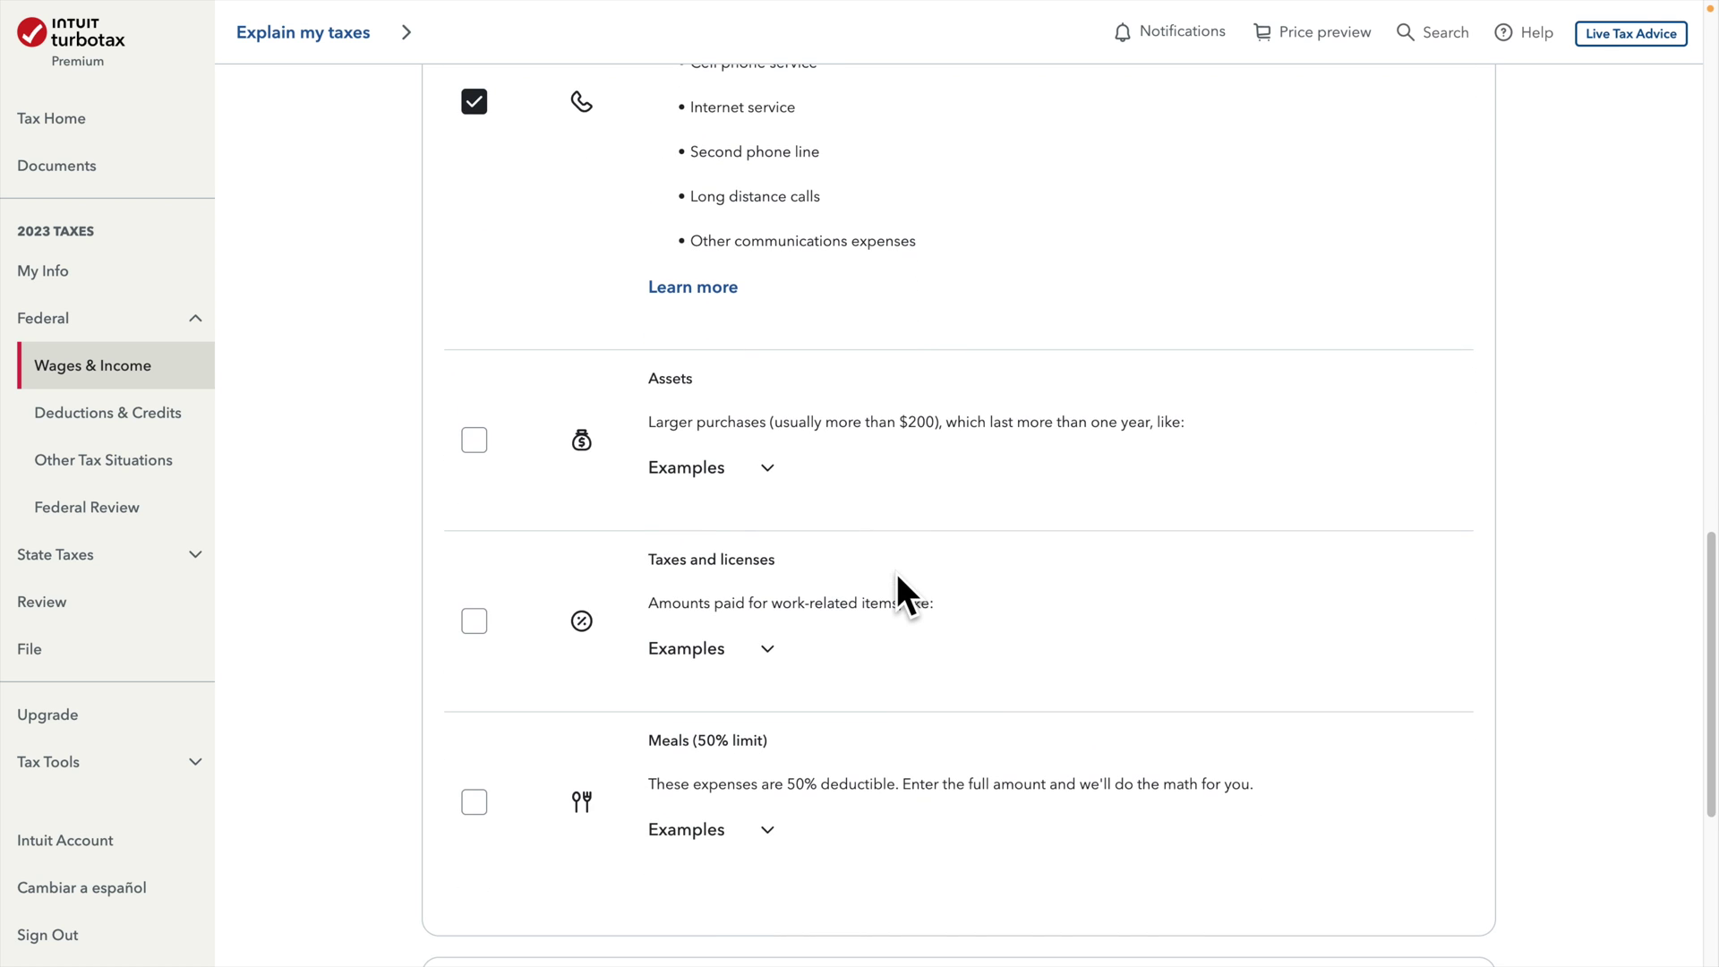
scroll(955, 582, "down", 1)
scroll(955, 577, "down", 1)
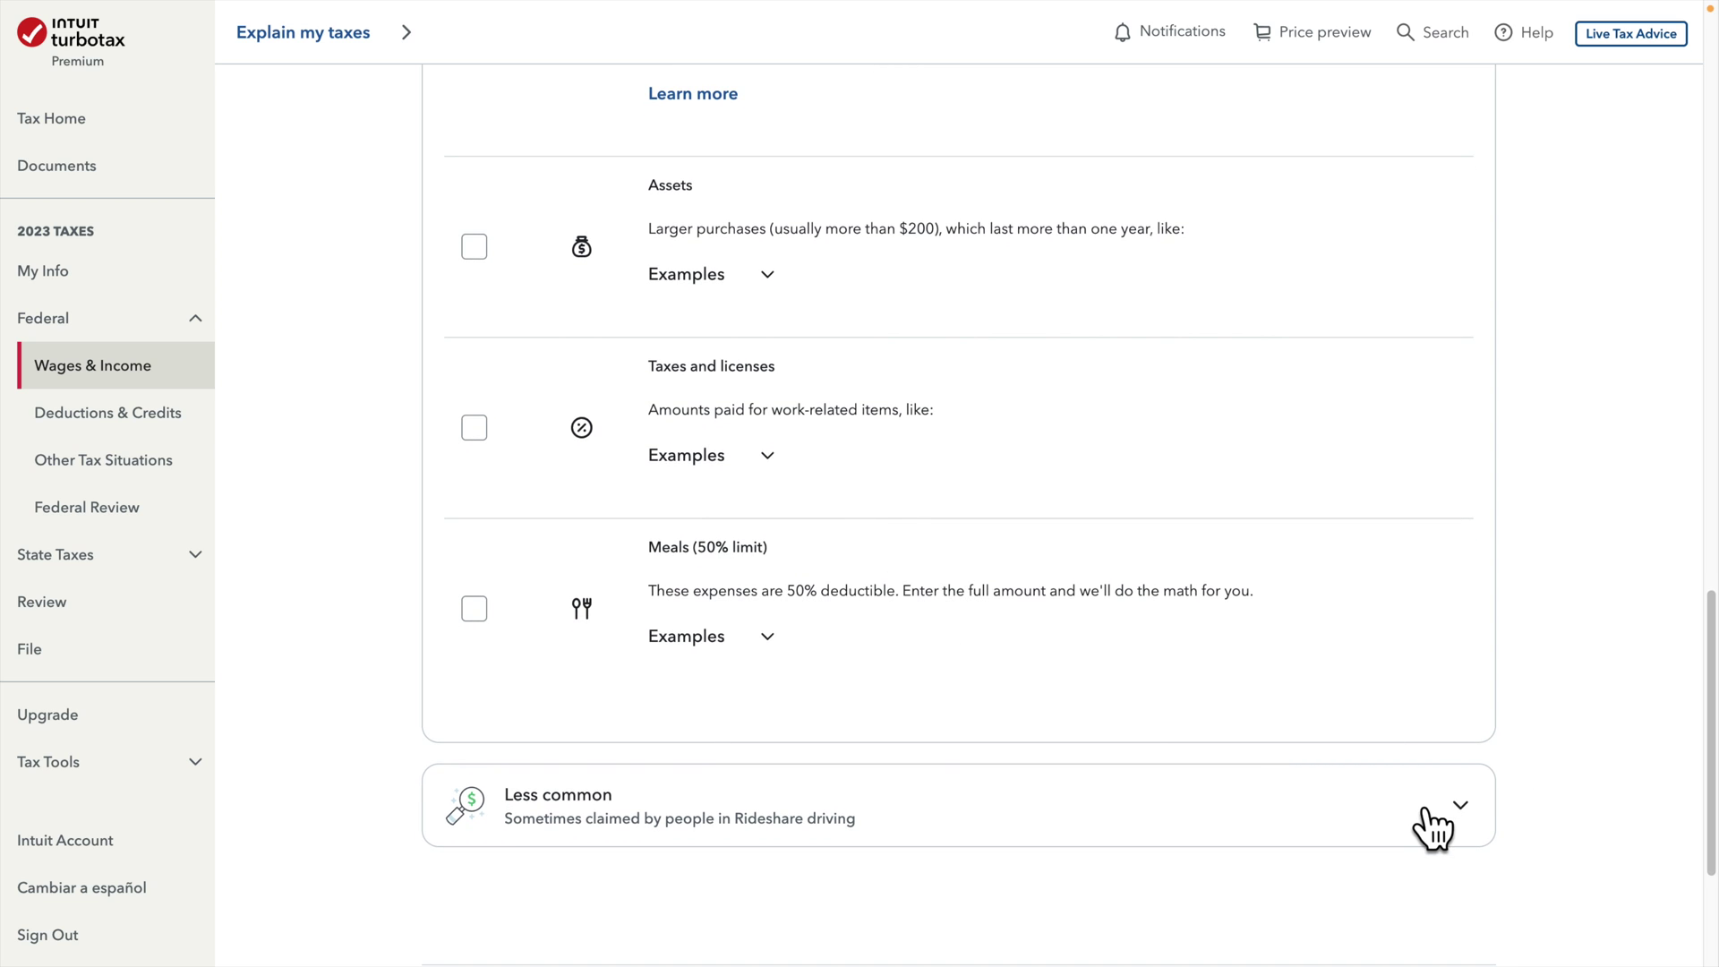
Check Supplies as an expense category after viewing its examples, like car cleaning supplies.
scroll(1051, 764, "down", 3)
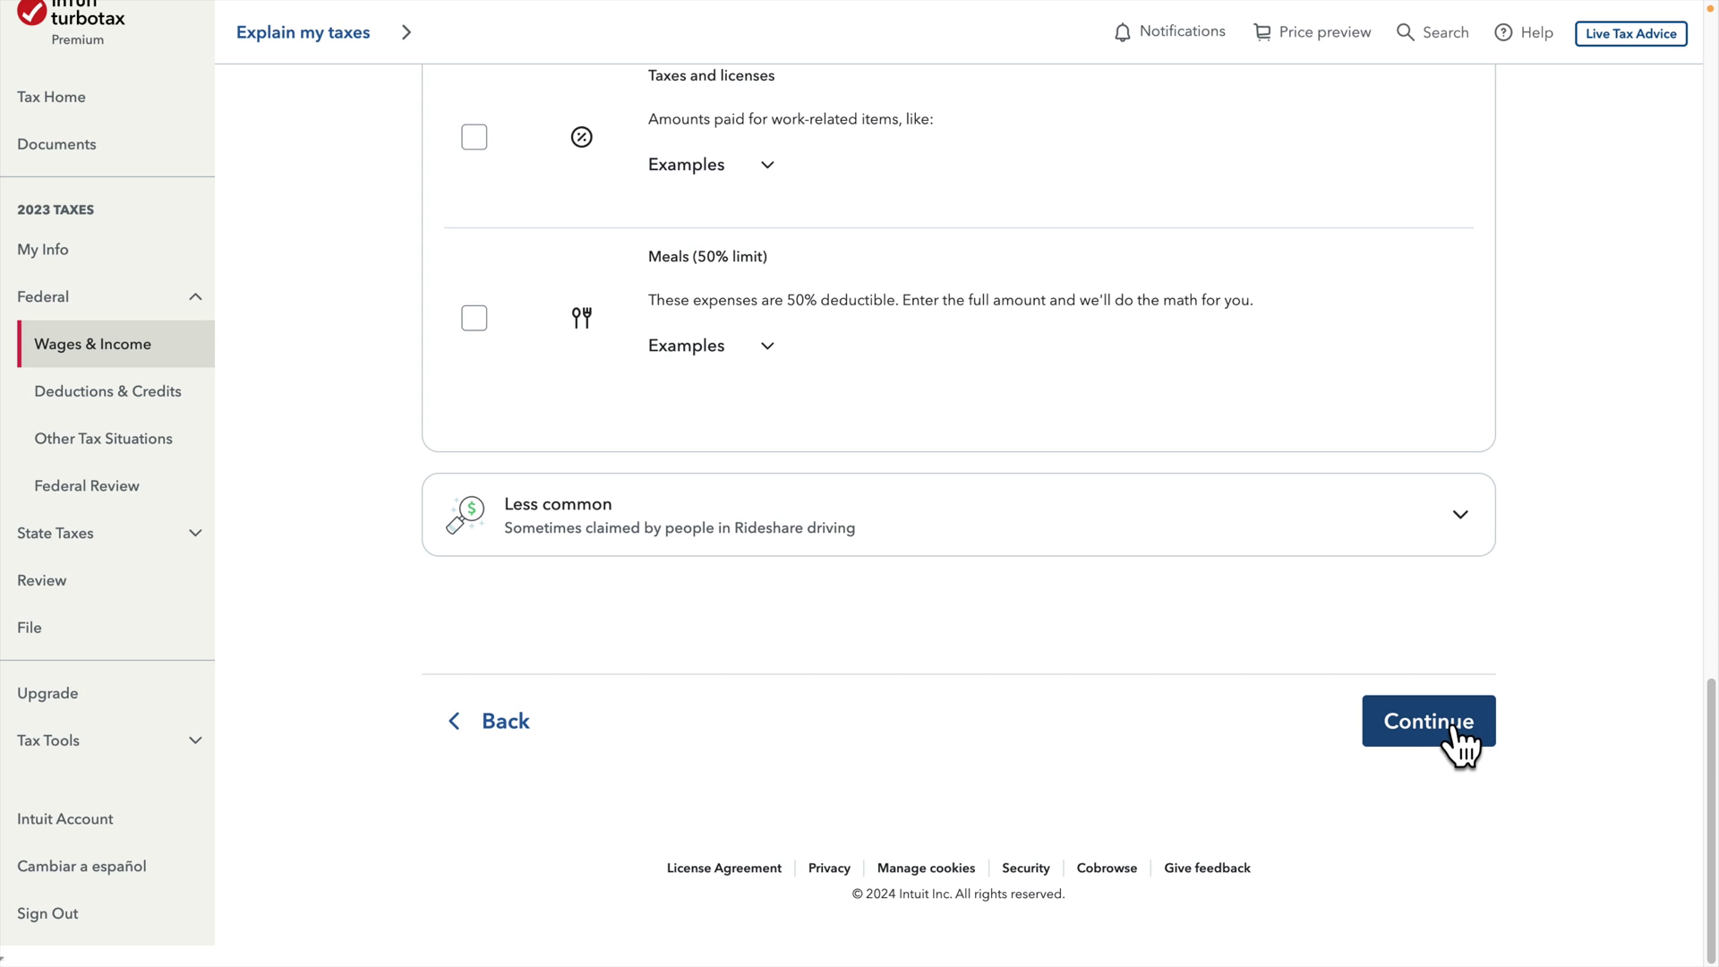
scroll(925, 373, "up", 2)
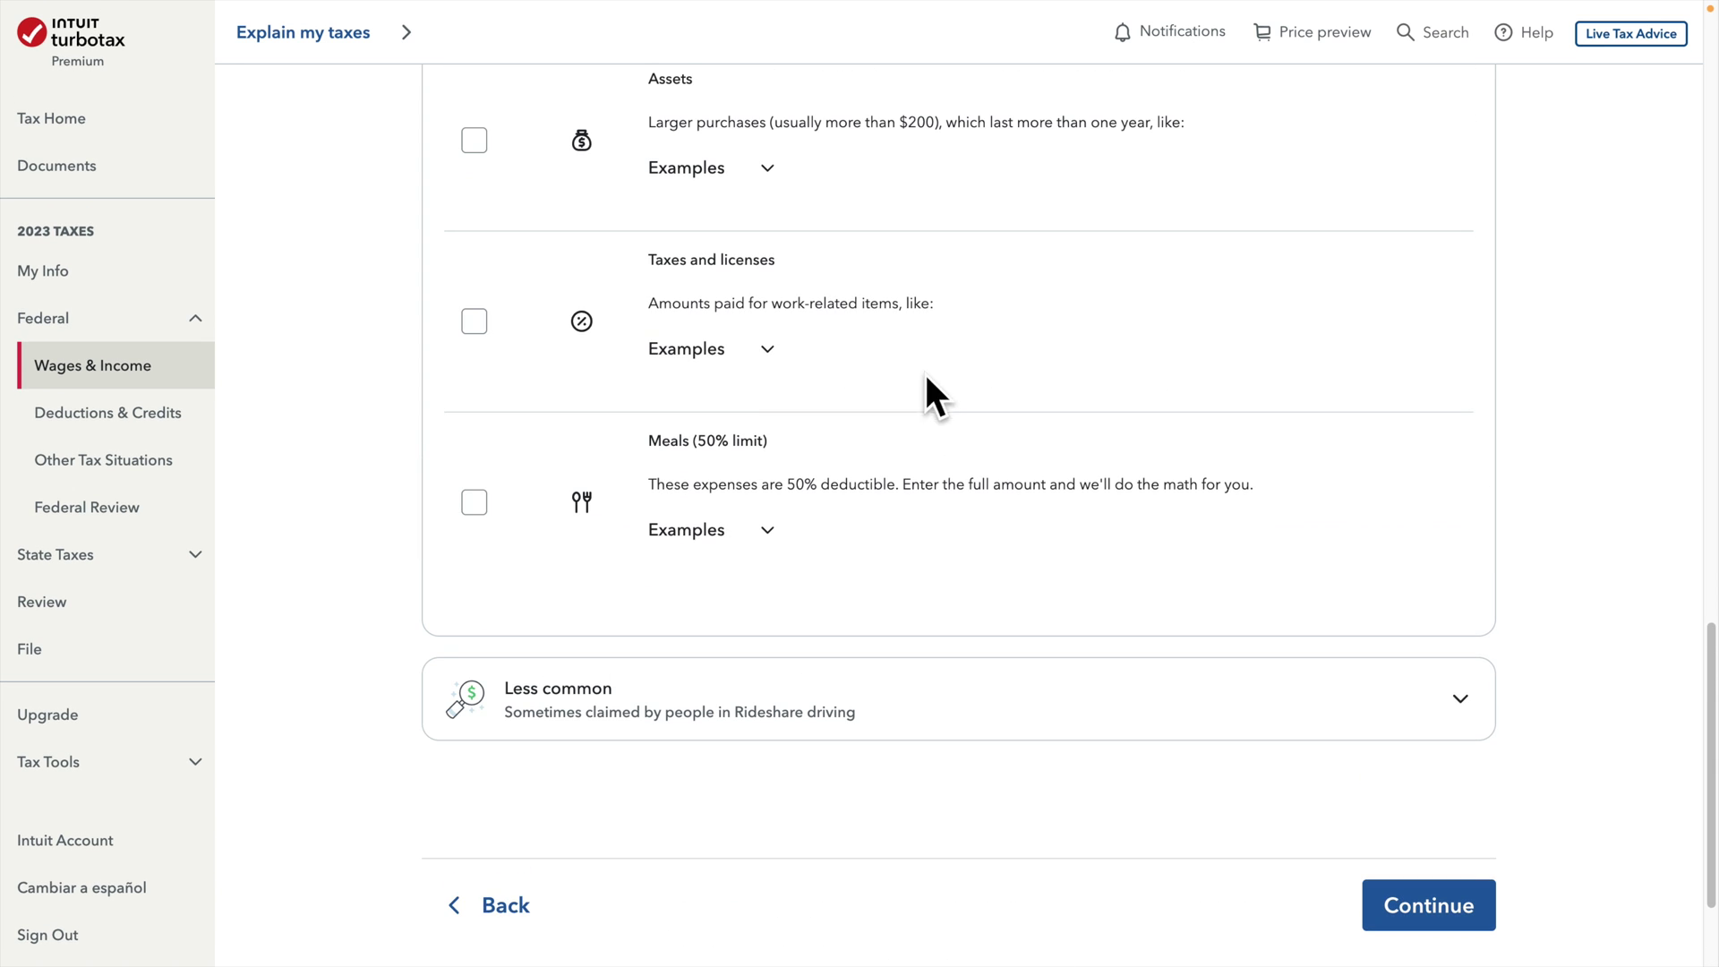
scroll(927, 379, "up", 8)
scroll(923, 461, "up", 5)
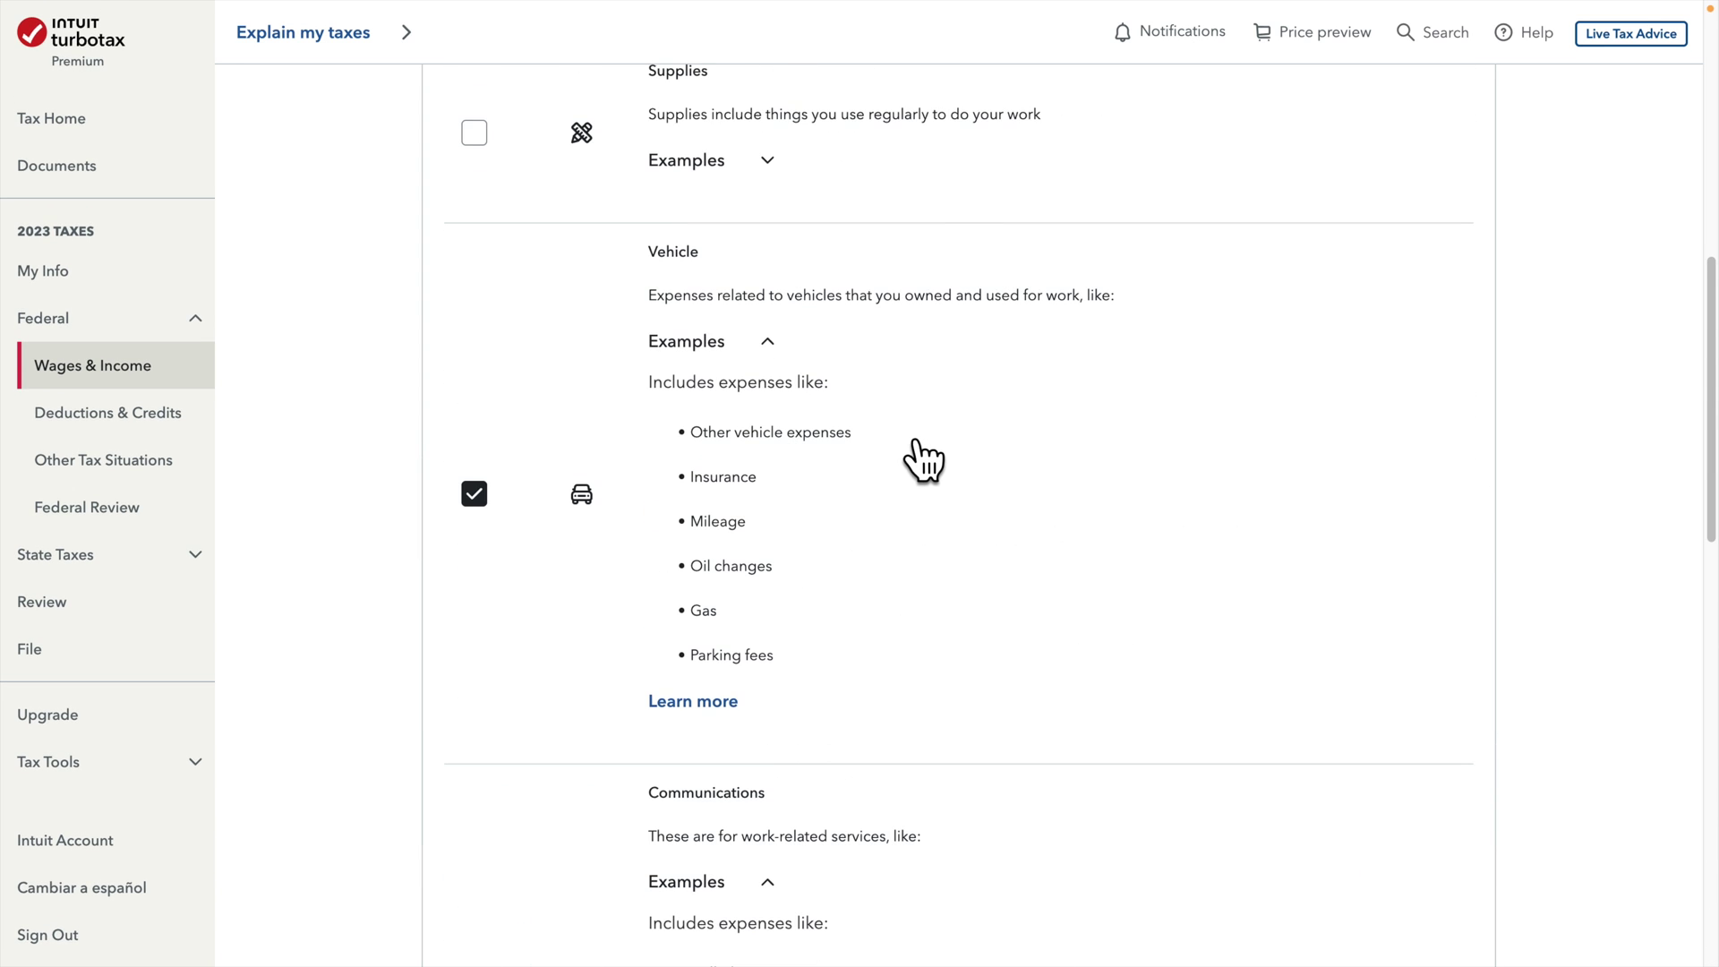
scroll(916, 439, "up", 5)
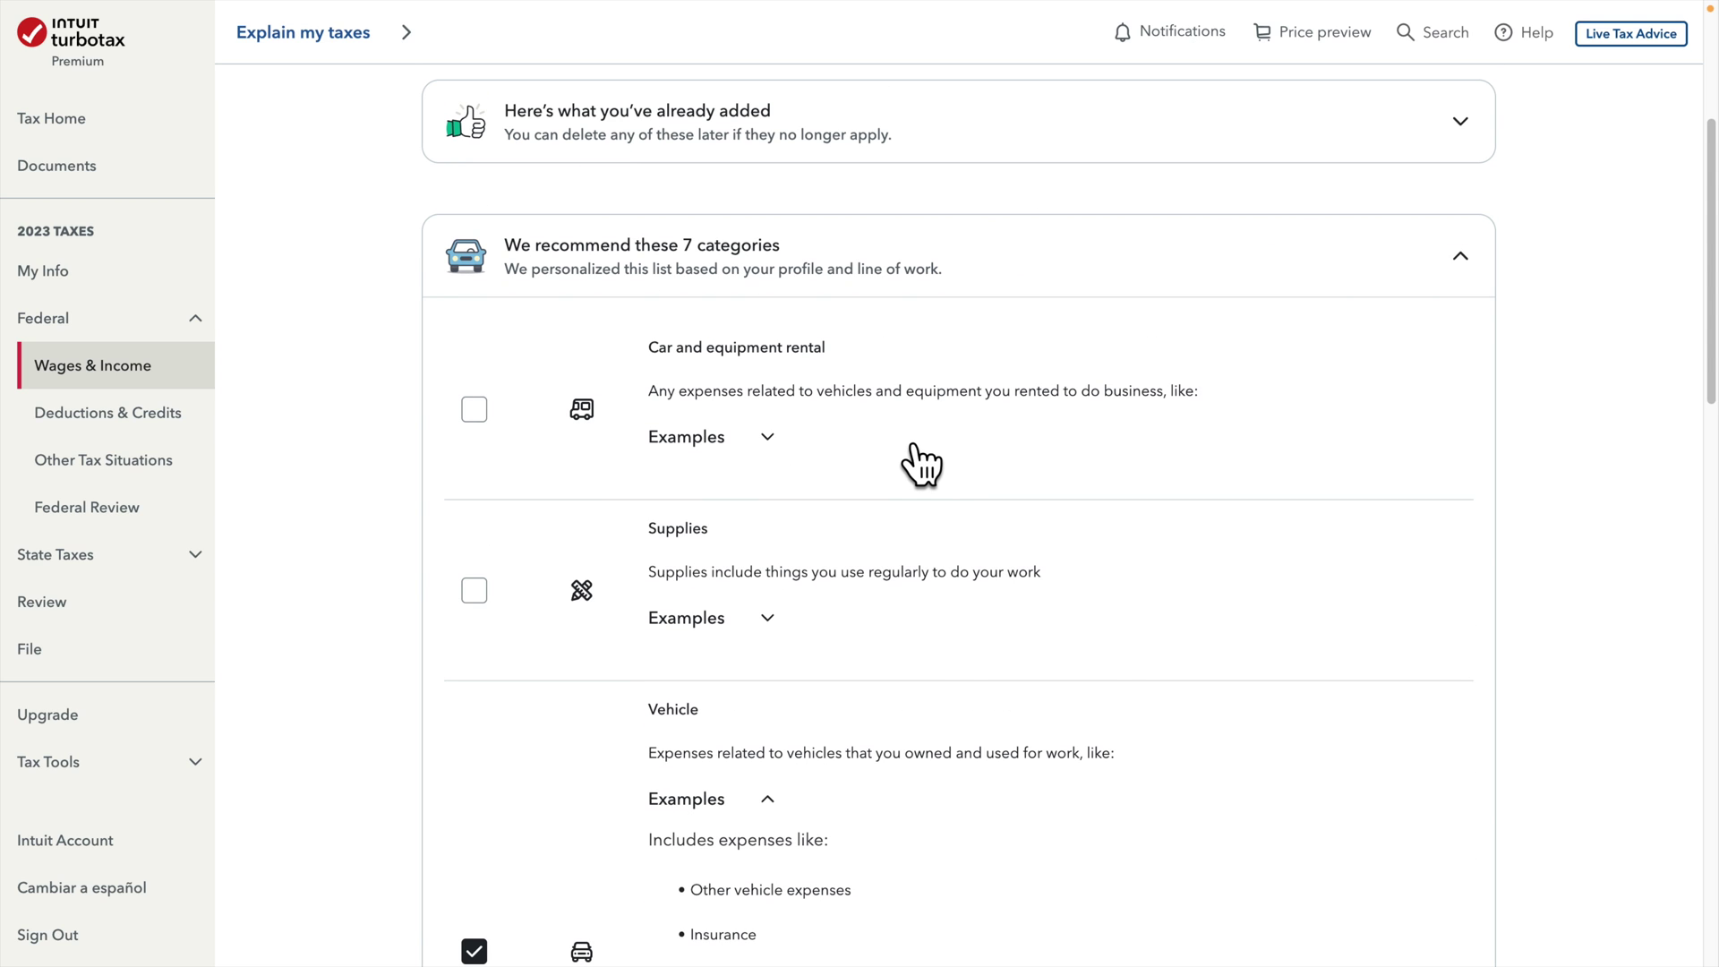
scroll(915, 461, "down", 2)
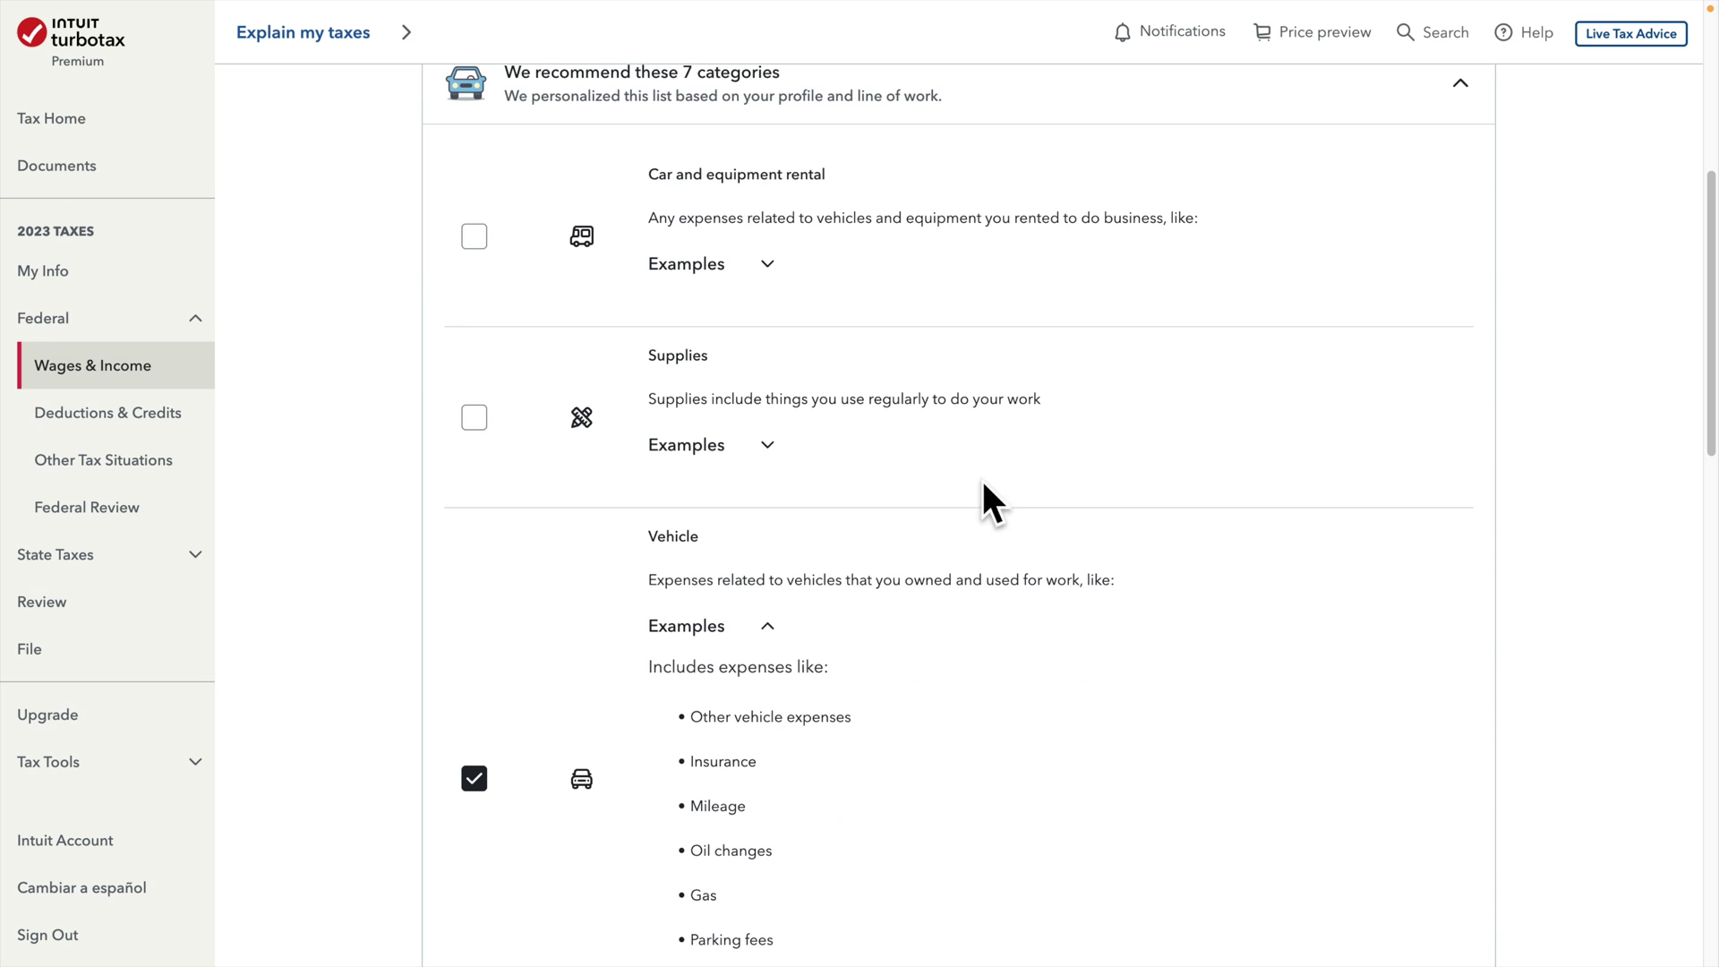
scroll(999, 506, "down", 2)
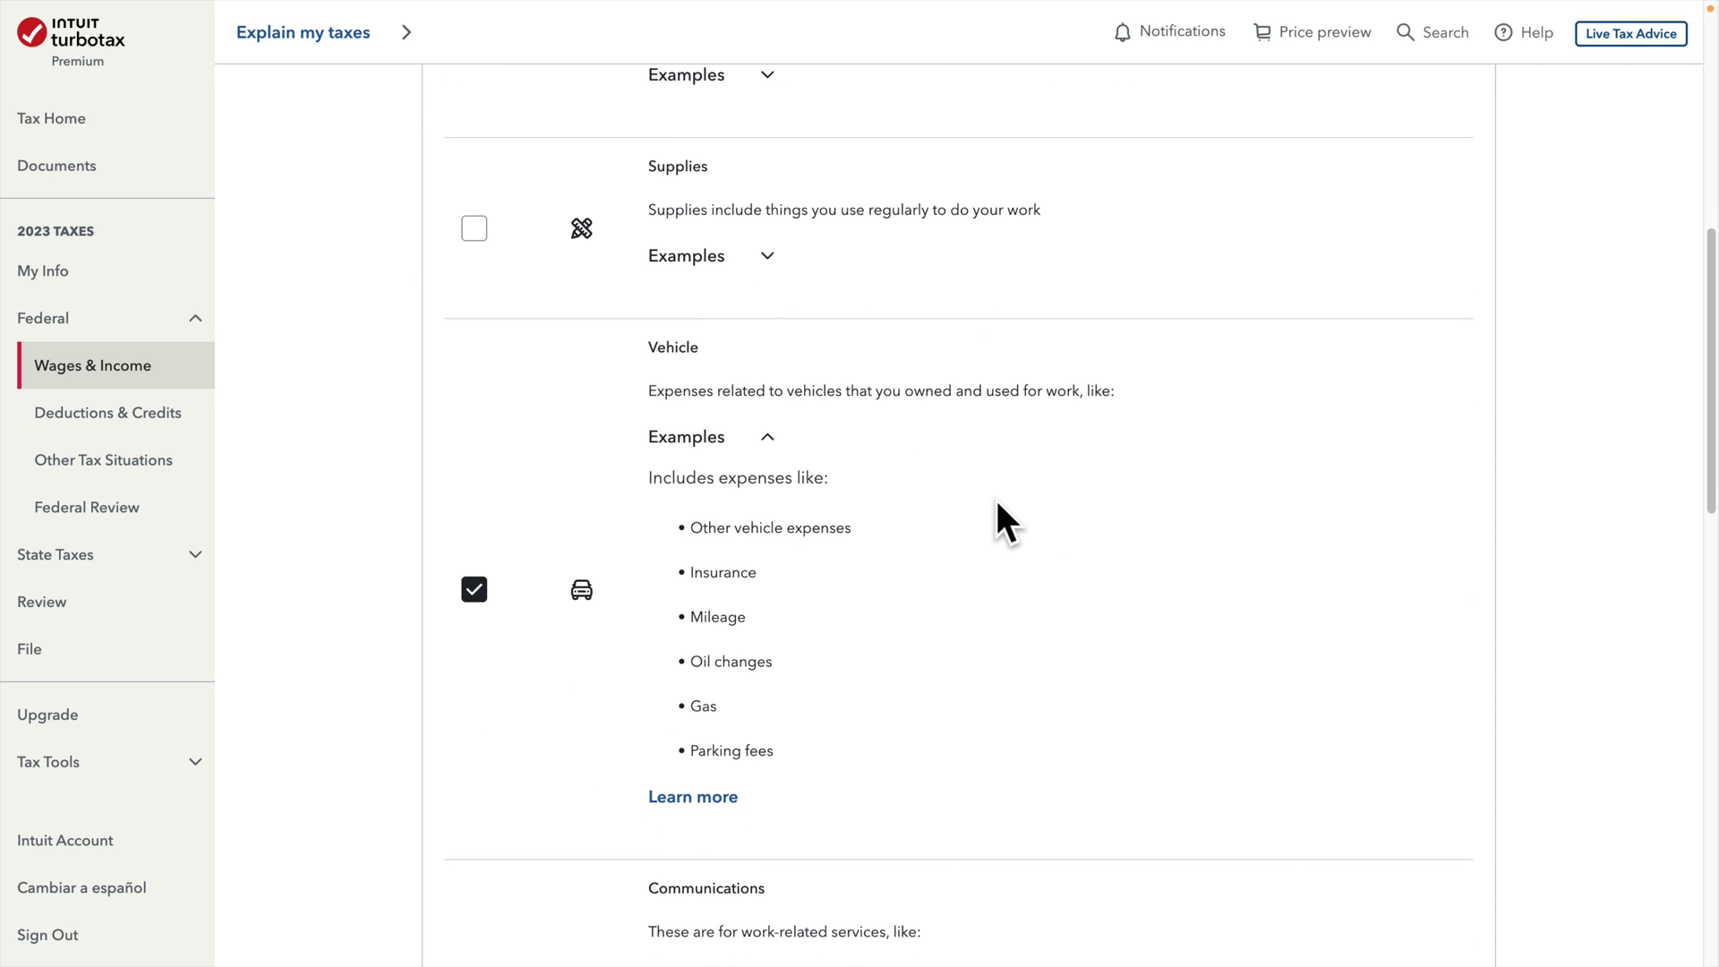
left_click(768, 257)
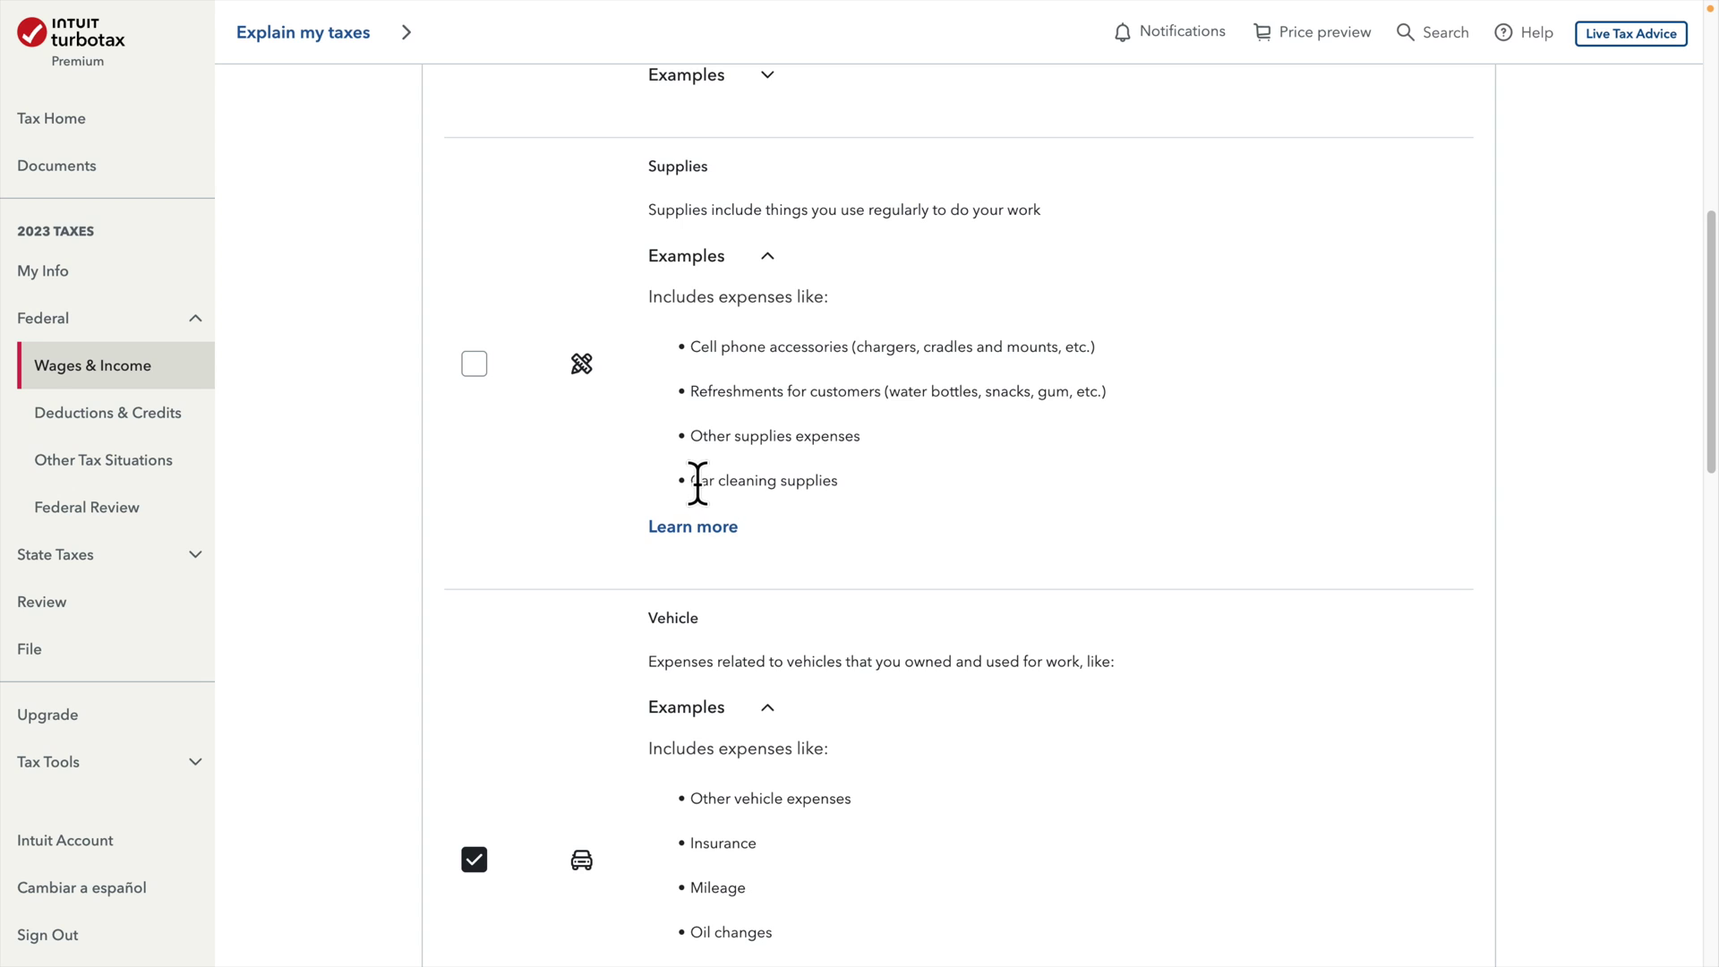
left_click_drag(702, 484, 845, 478)
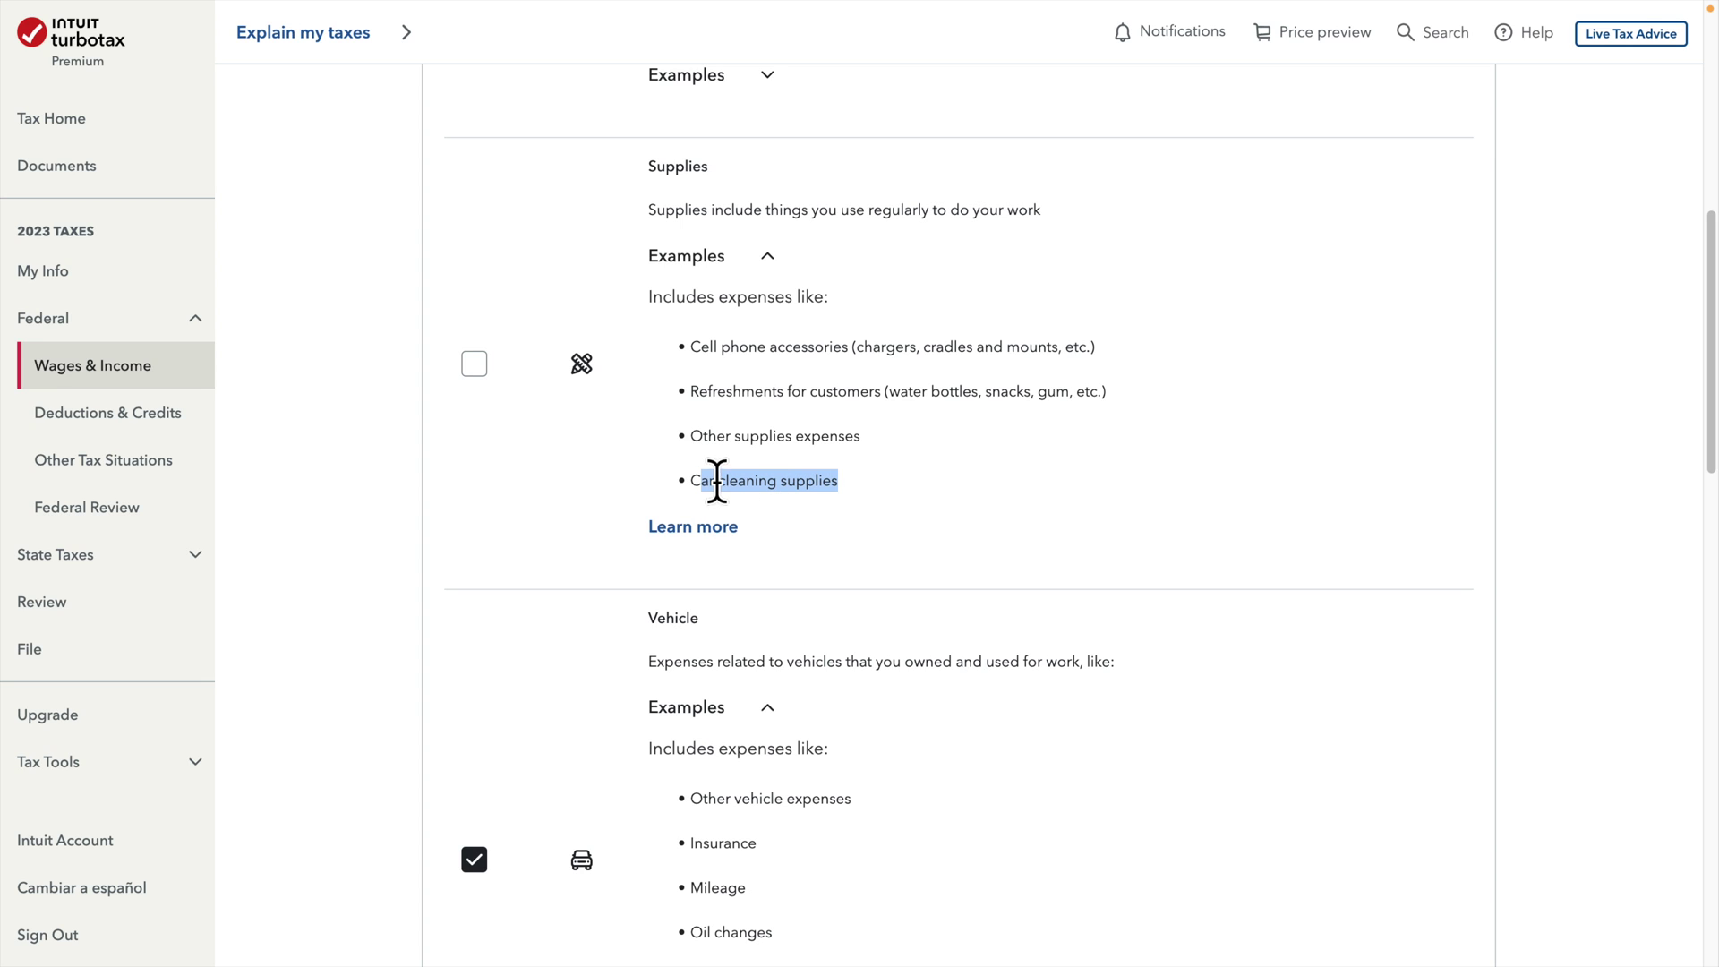
left_click(497, 374)
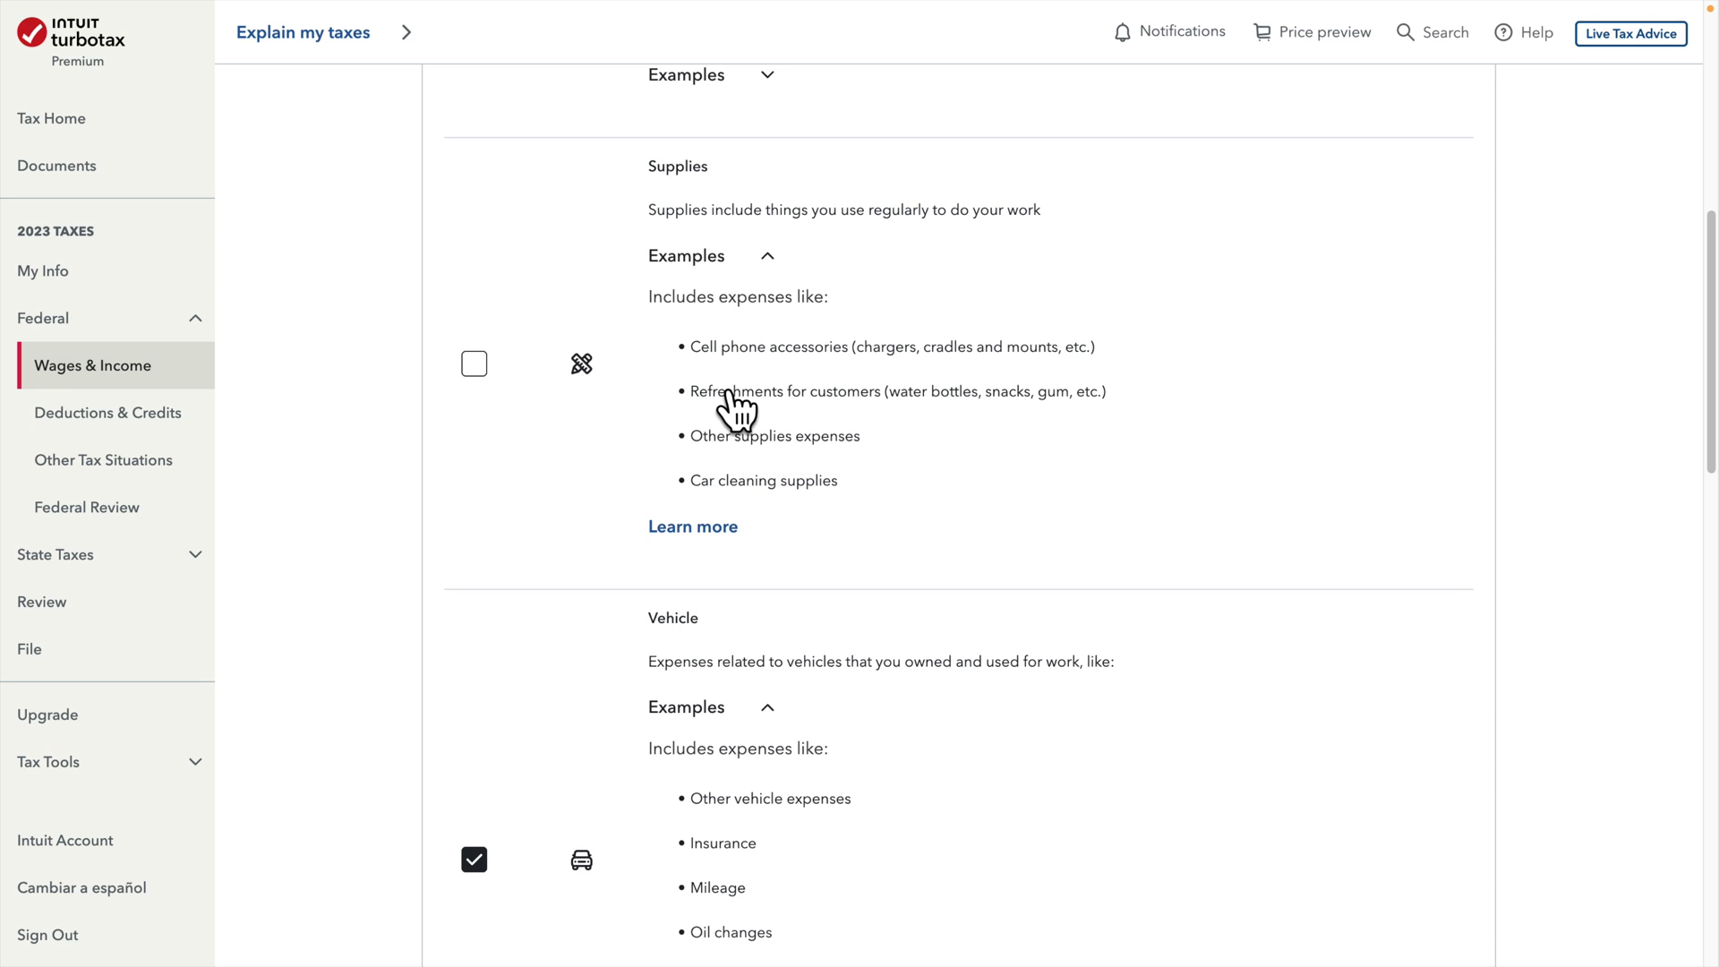
left_click(631, 393)
Move past the expense category list to the commonly missed expenses check.
left_click_drag(1709, 408, 1691, 814)
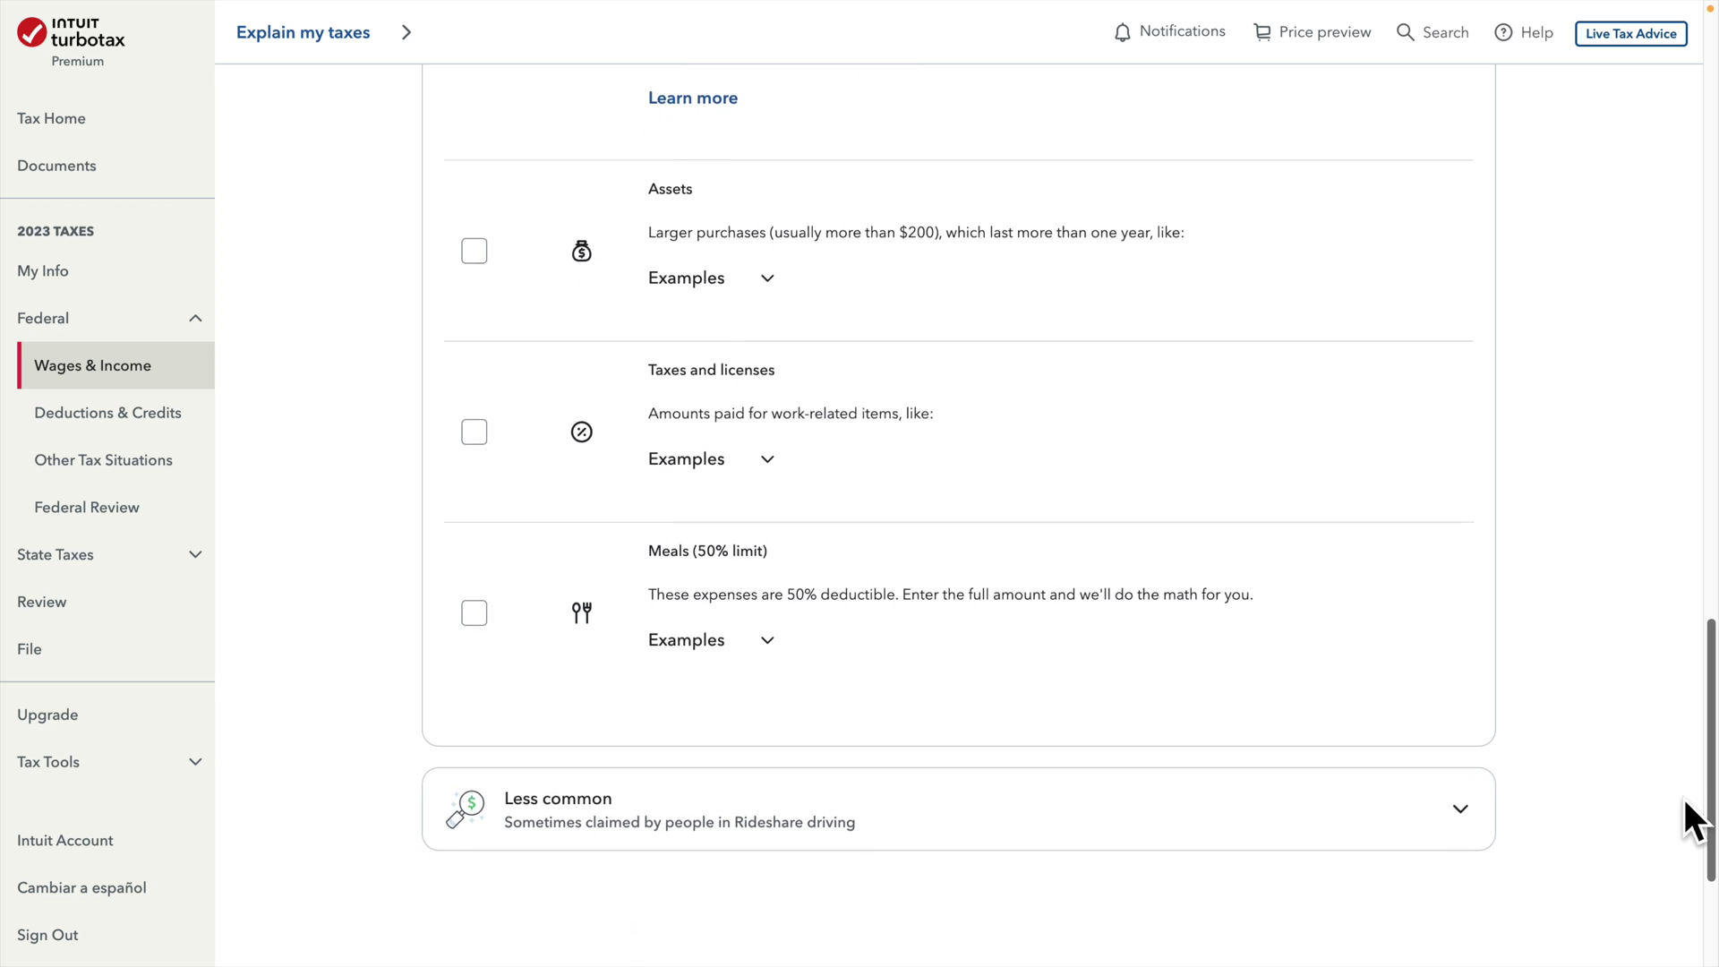
scroll(1343, 837, "up", 2)
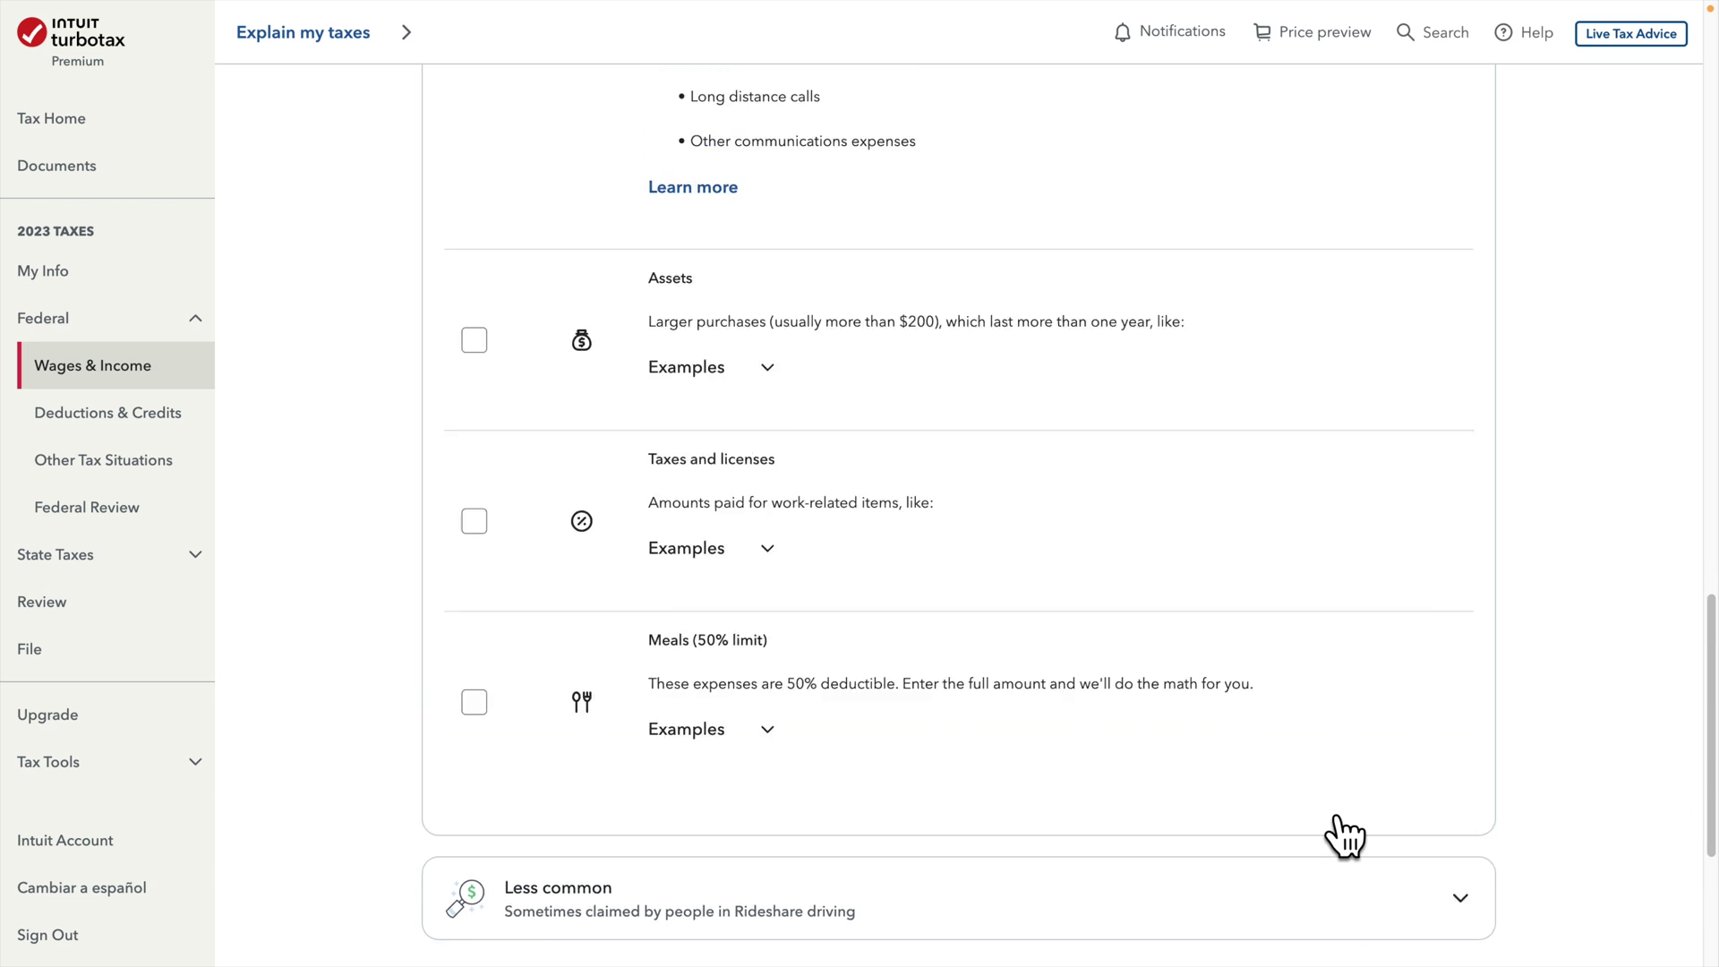
scroll(1374, 844, "down", 5)
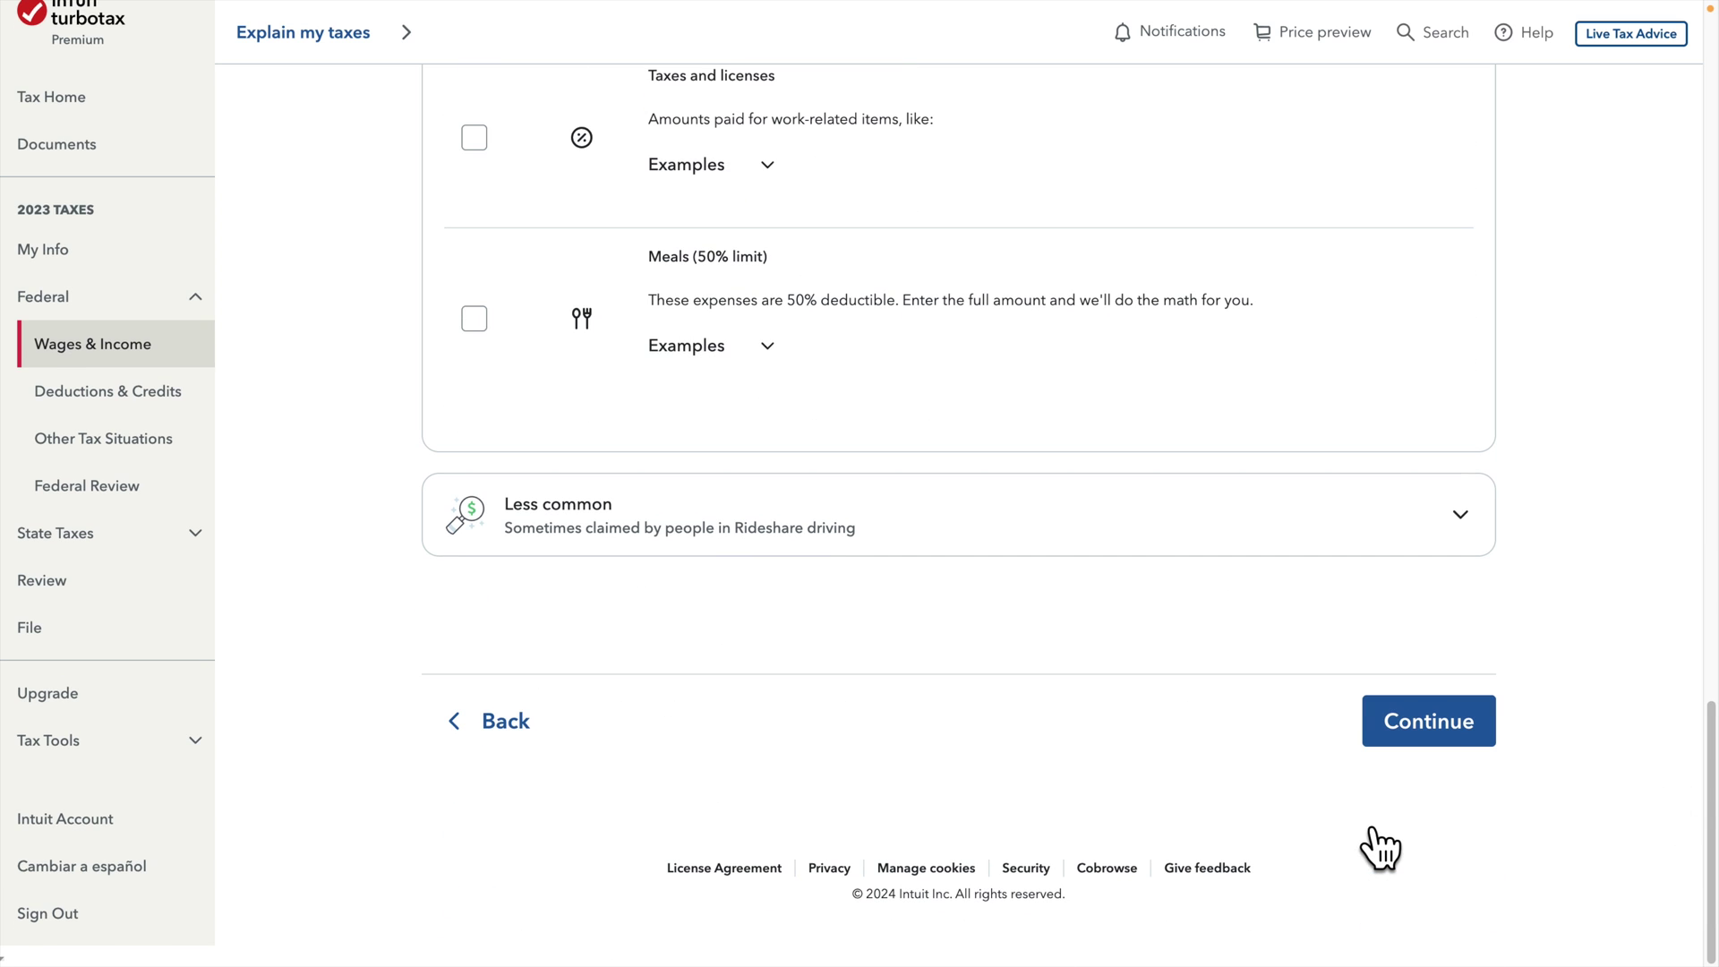
left_click(1439, 732)
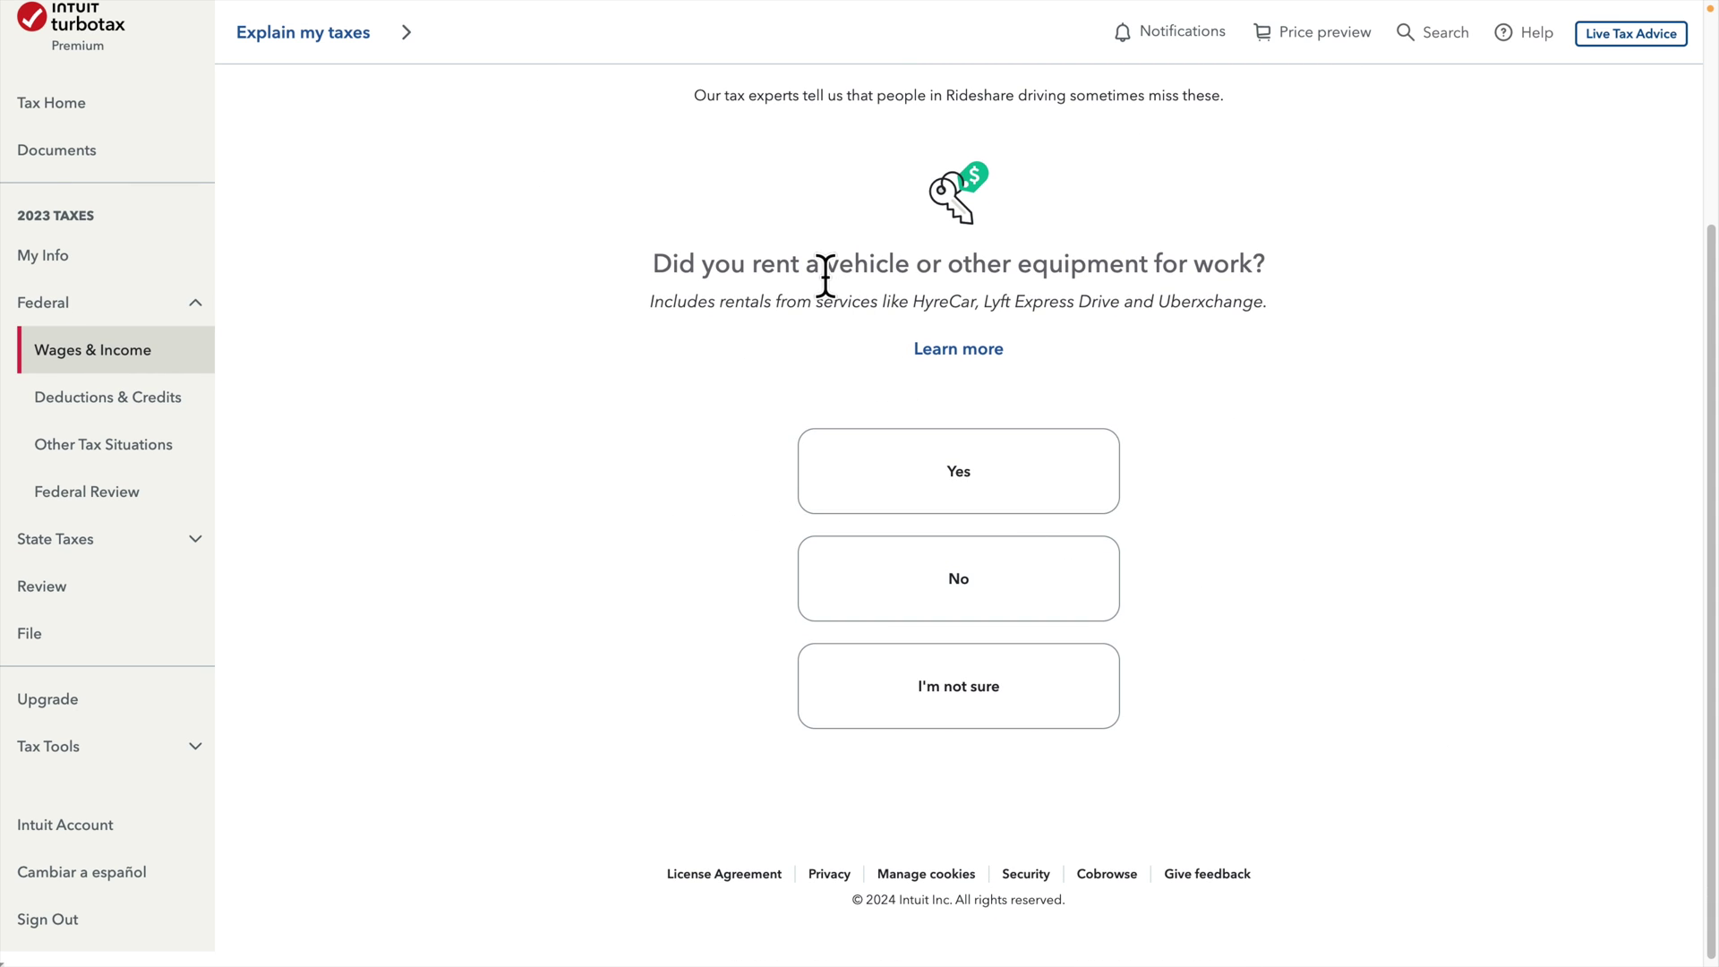
Answer No to vehicle or equipment rental, major work purchases, and work taxes or license fees.
left_click_drag(794, 276, 1113, 273)
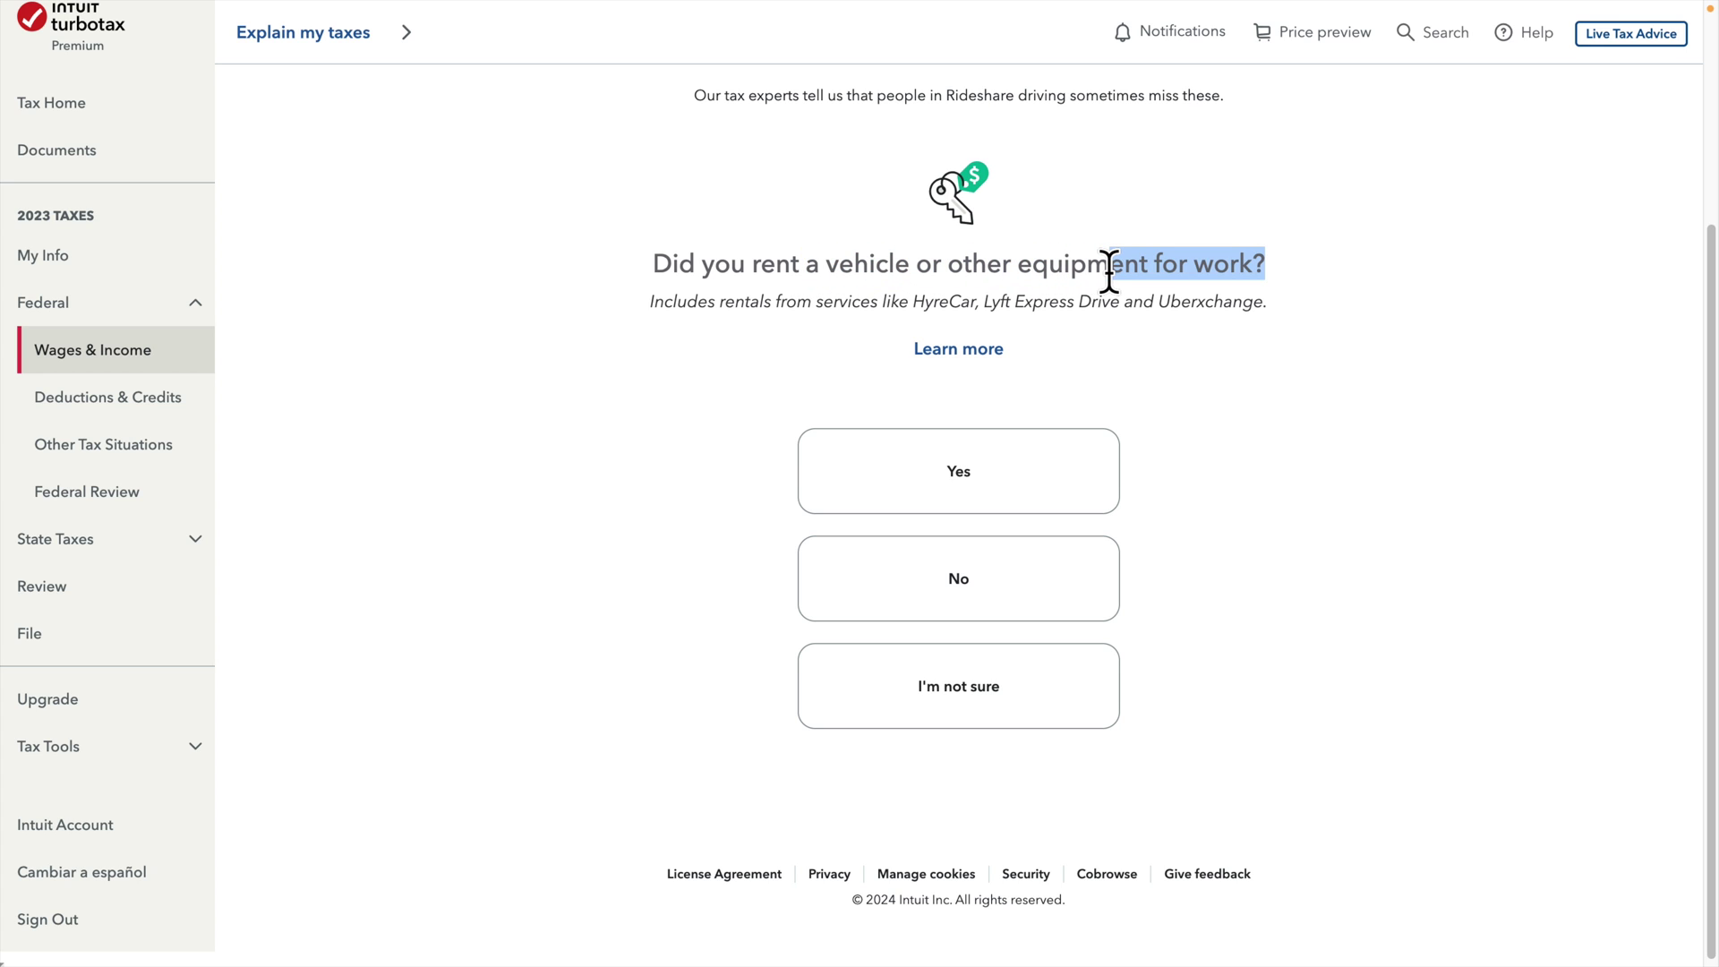
left_click(1002, 591)
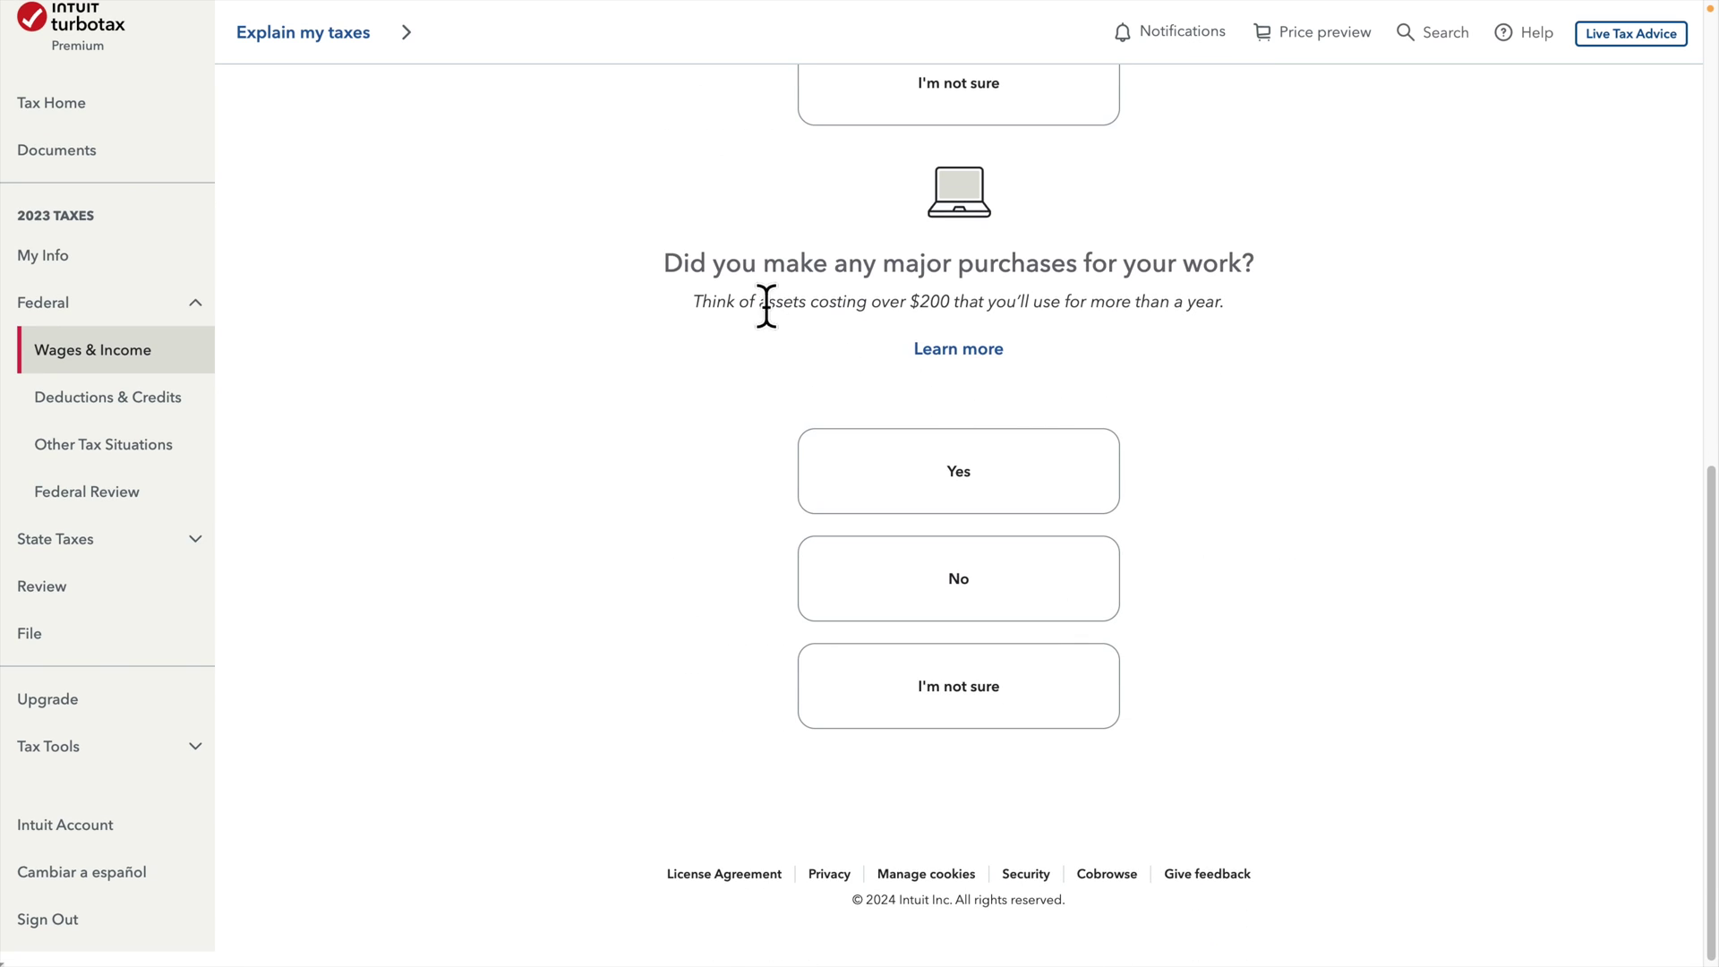
left_click_drag(796, 273, 1222, 262)
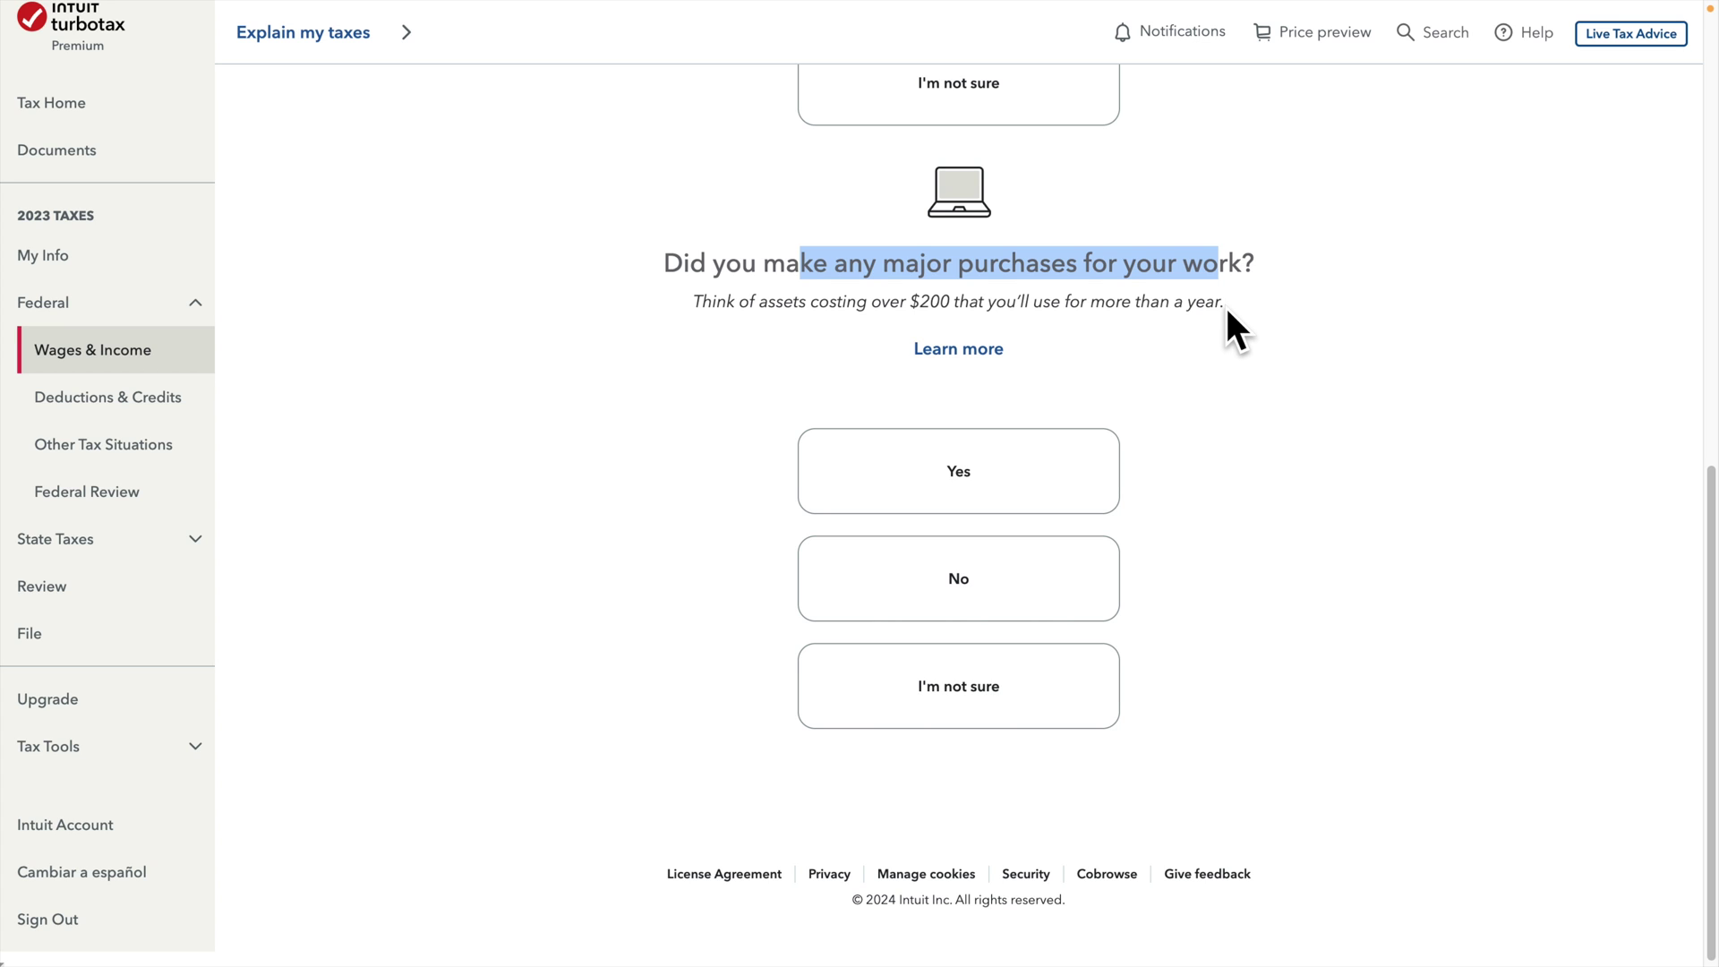
left_click_drag(1080, 303, 1208, 303)
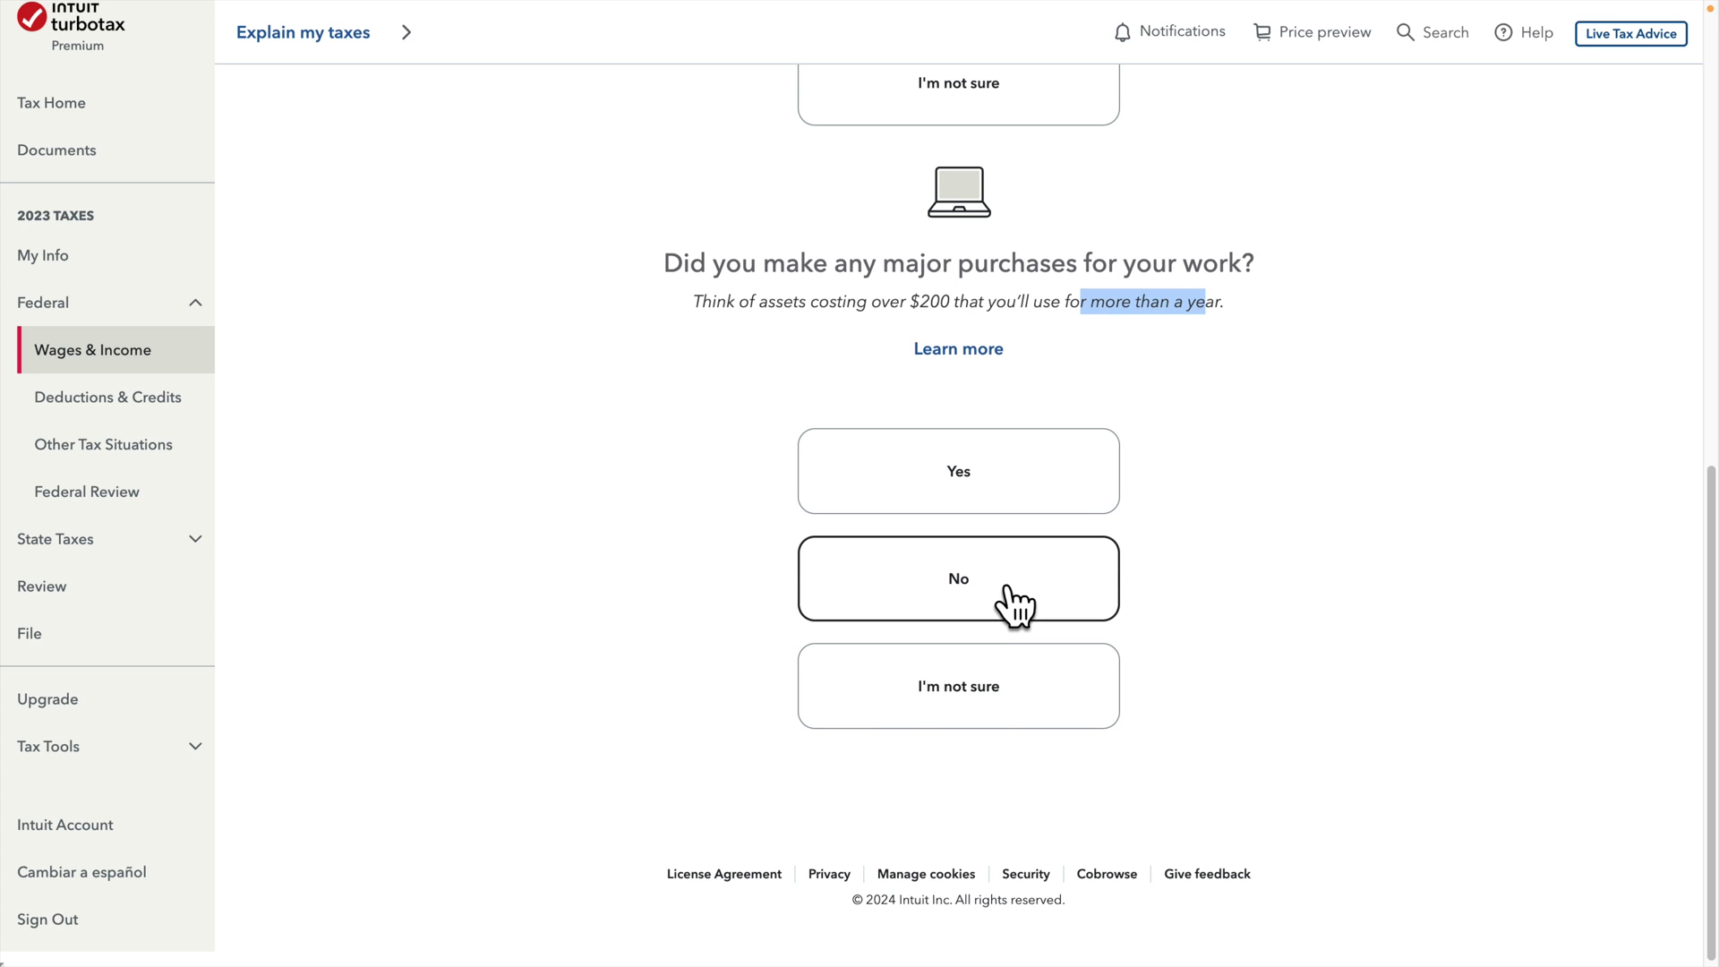
left_click(1007, 589)
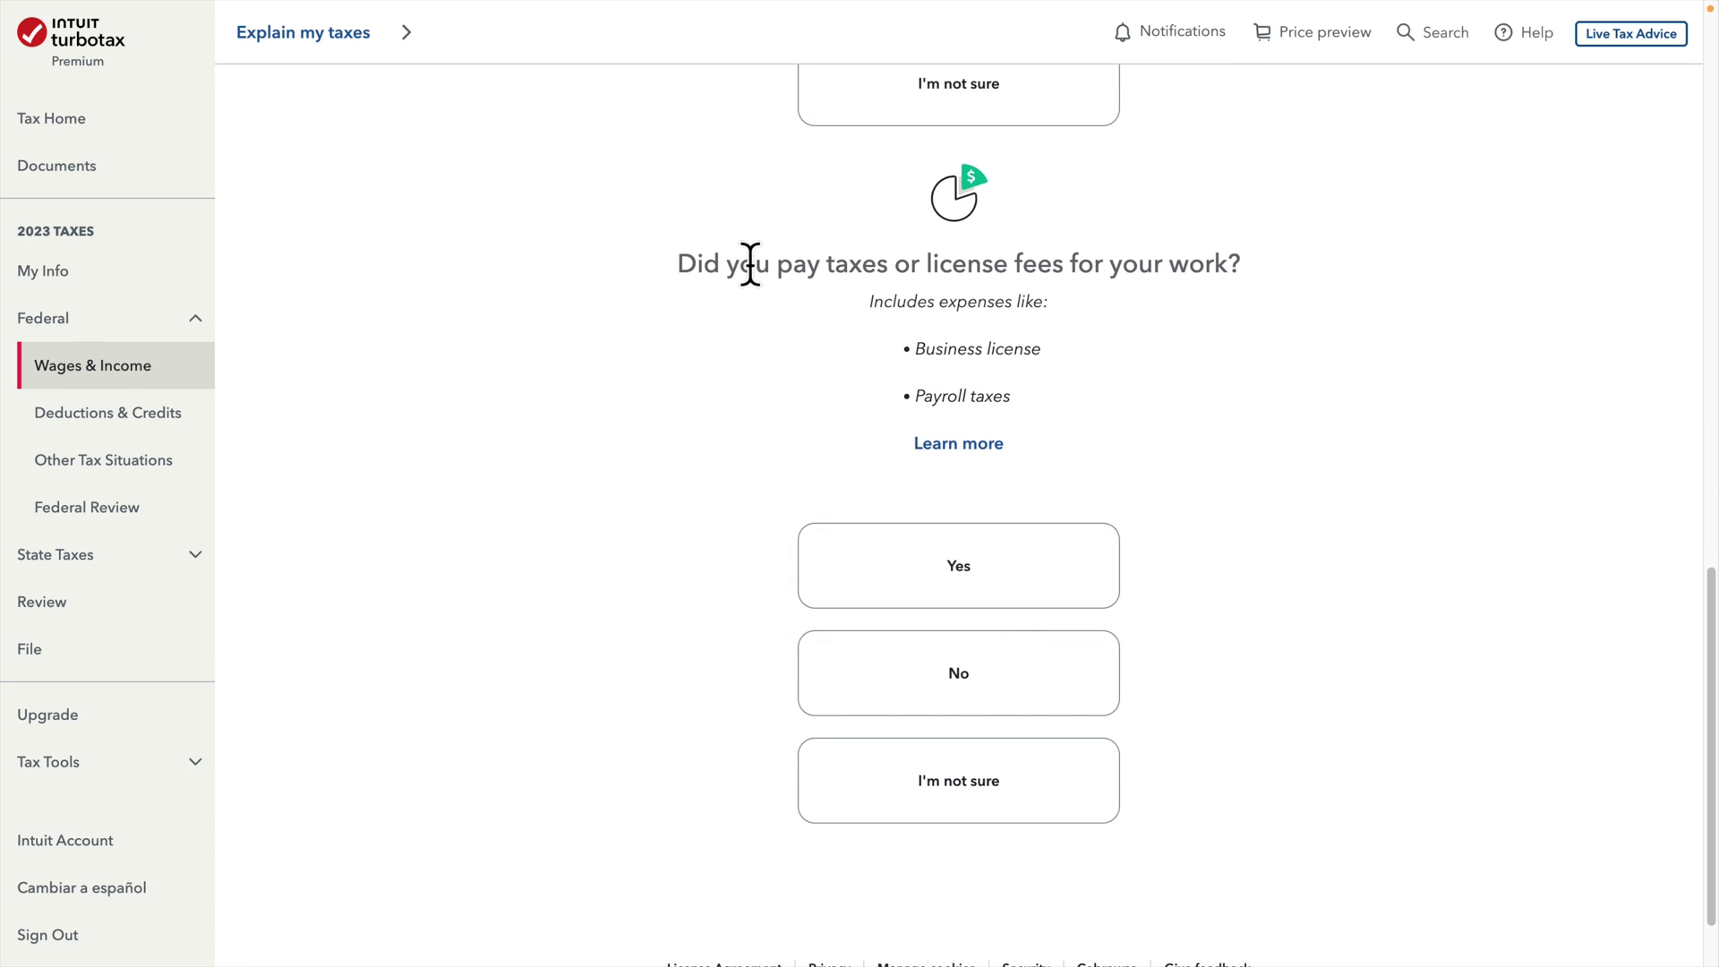
left_click_drag(753, 267, 1190, 274)
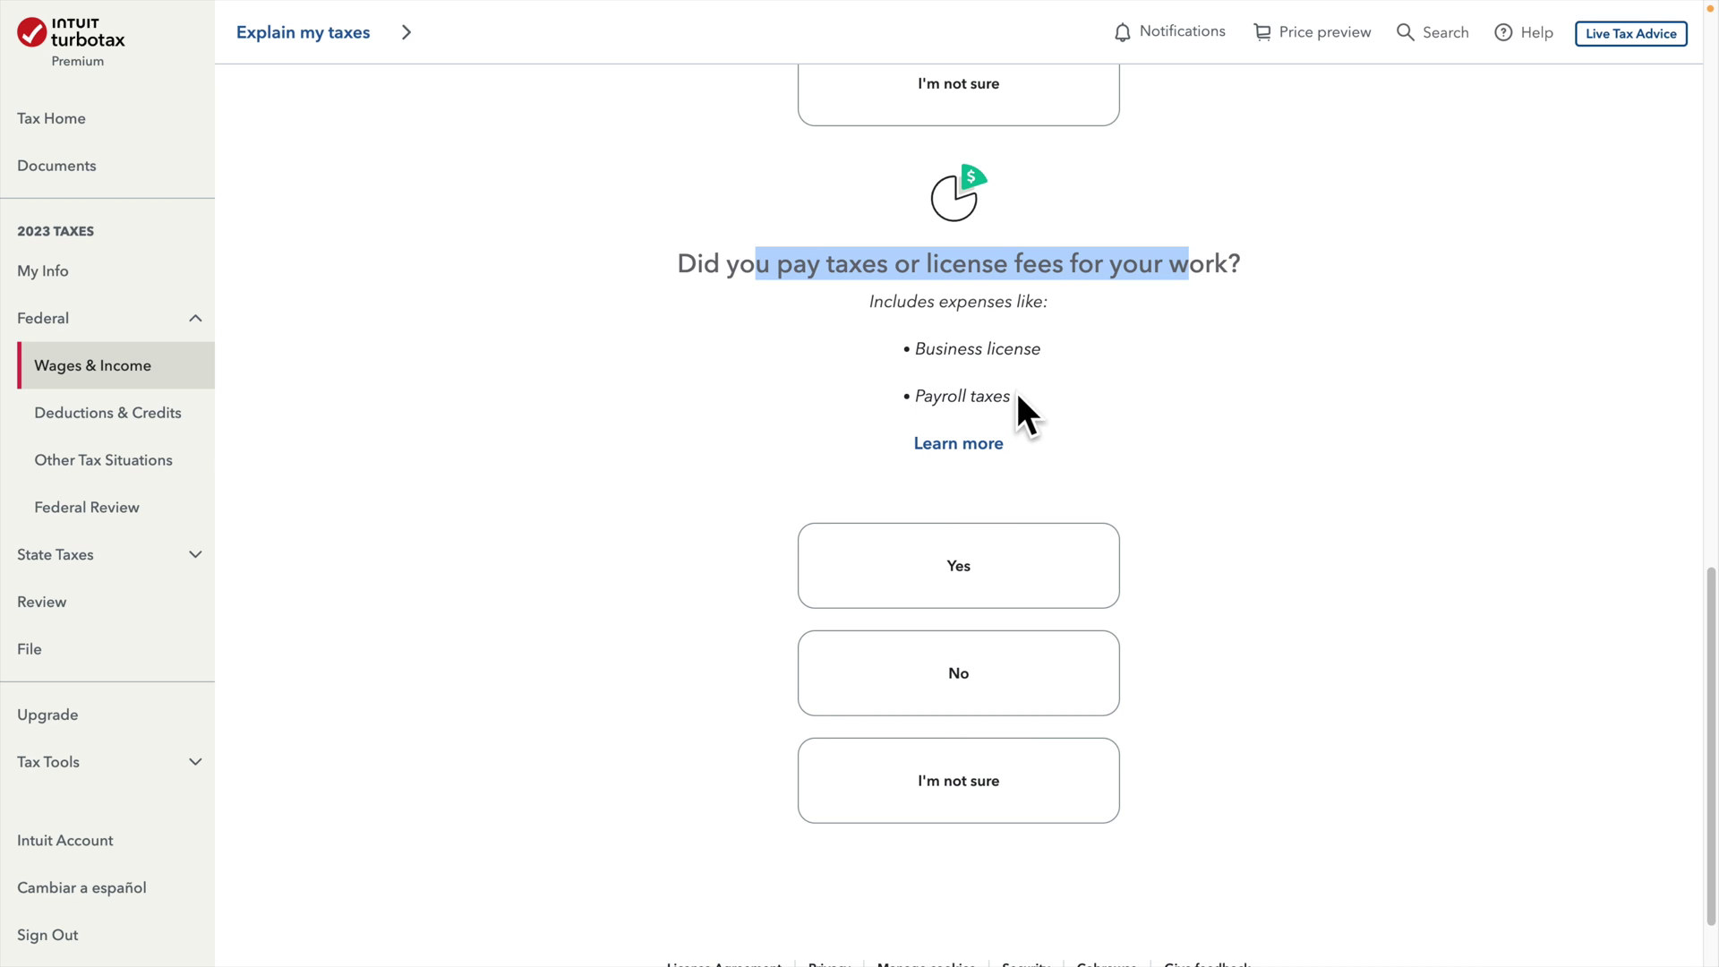
left_click(978, 669)
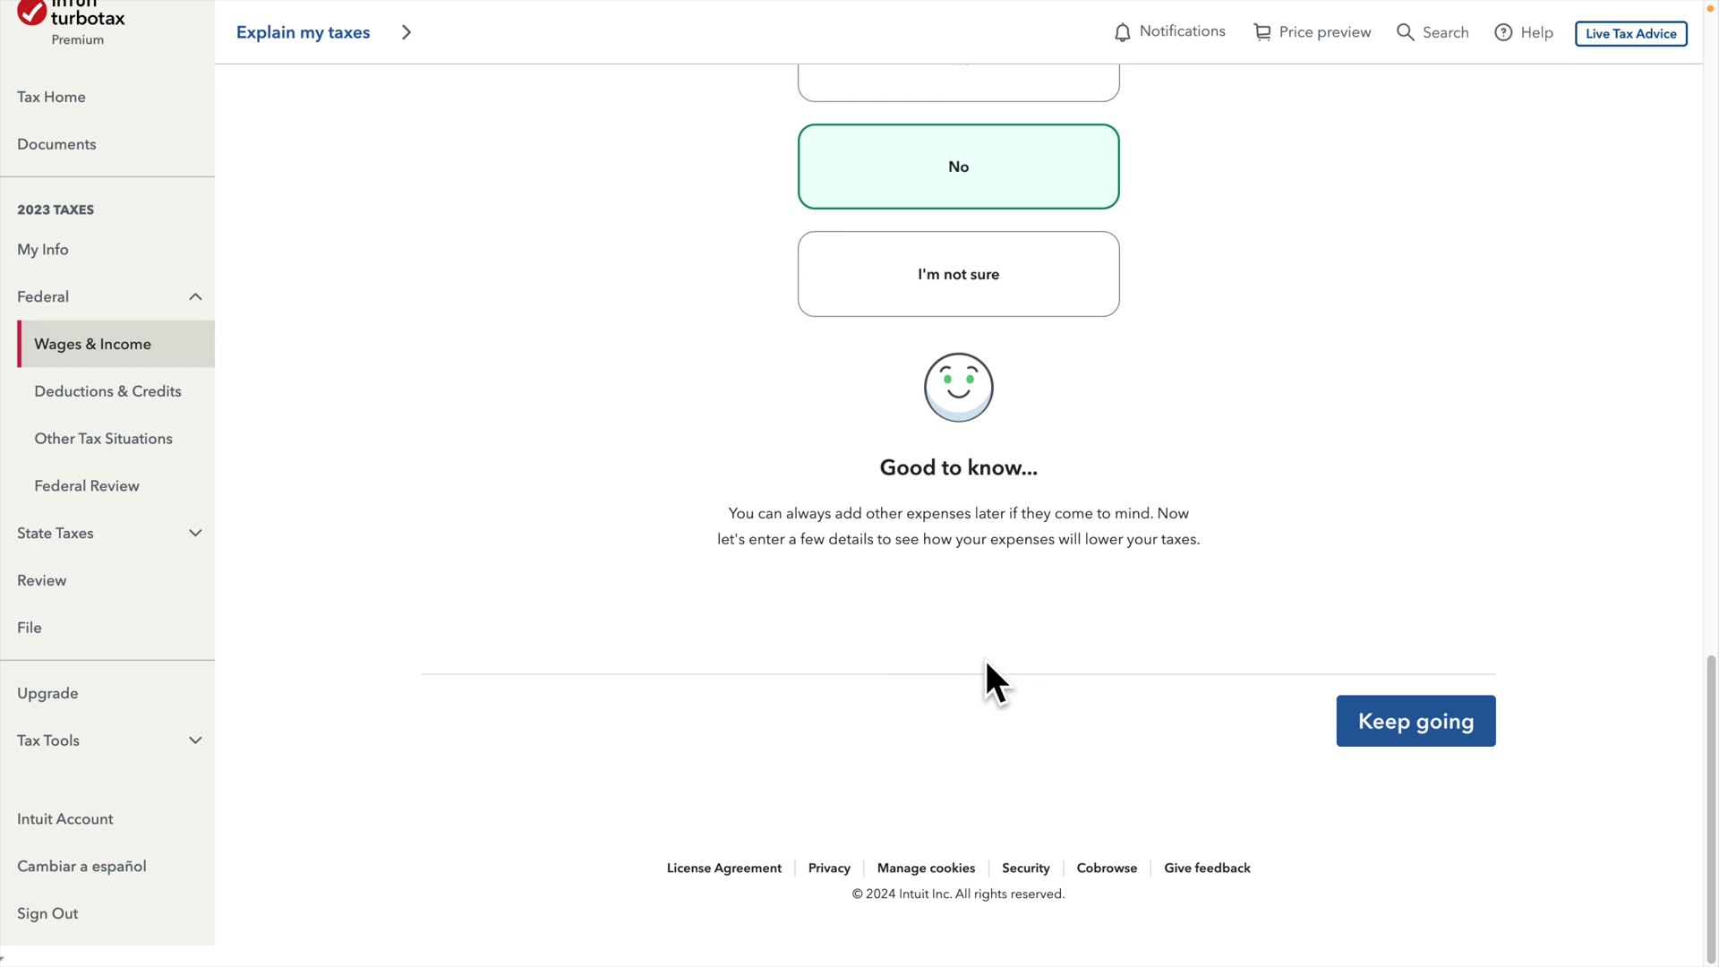
left_click(1452, 729)
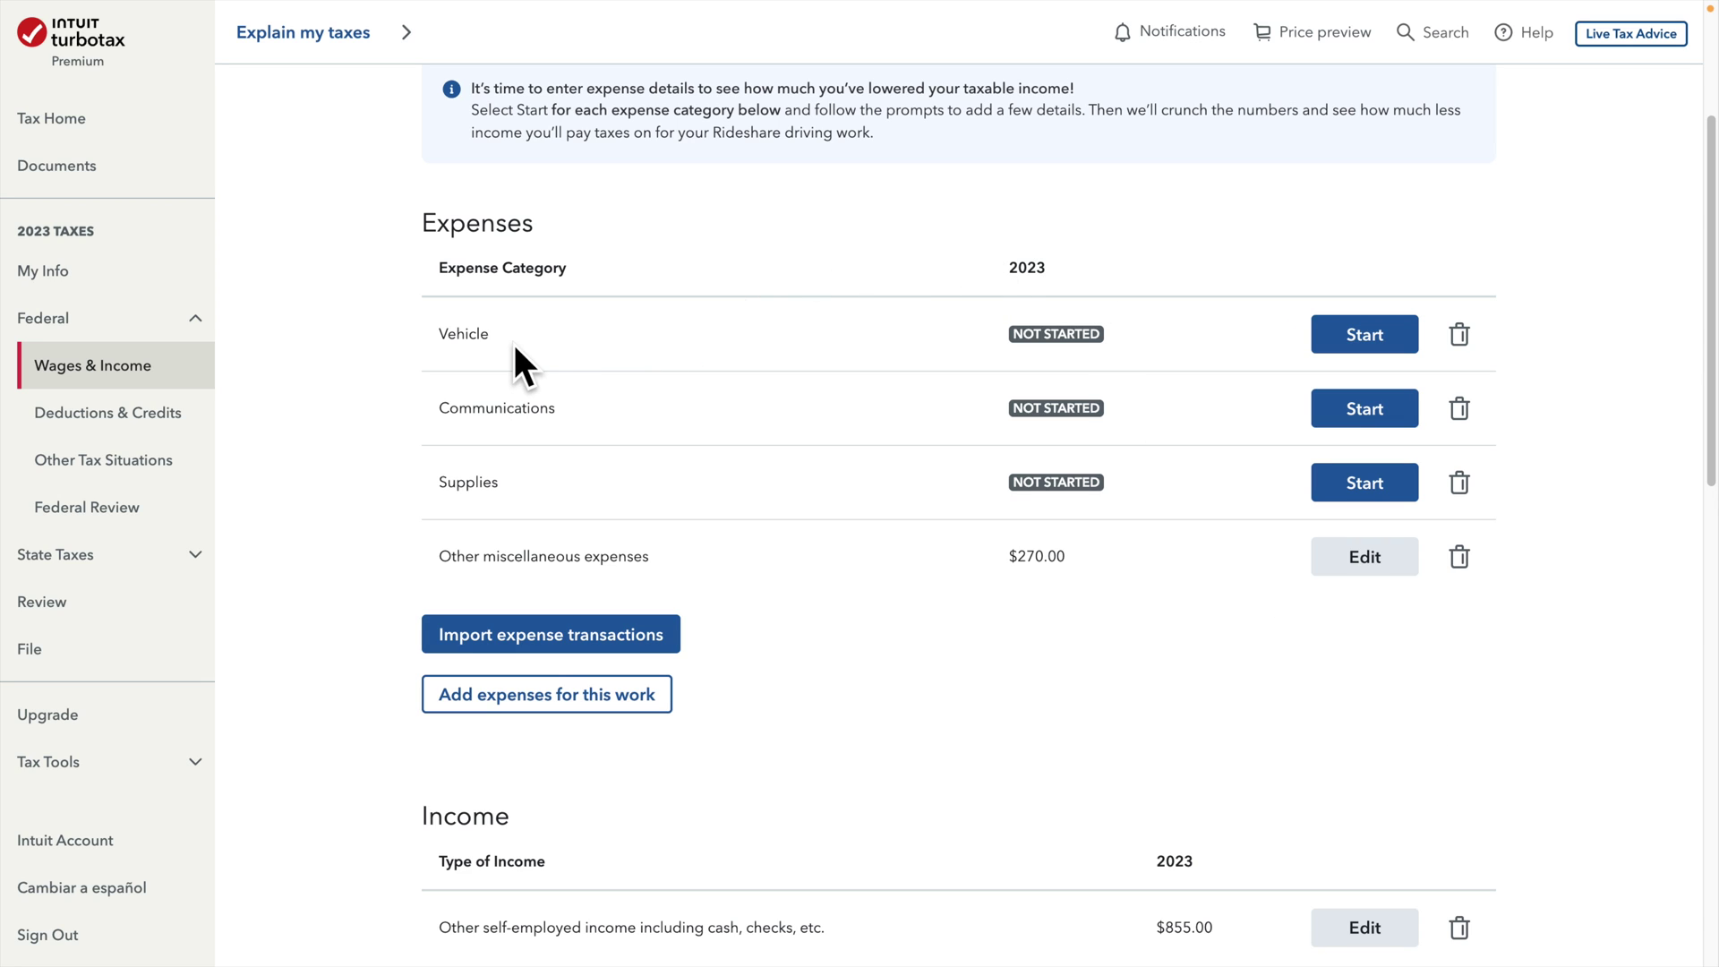
left_click_drag(433, 332, 509, 333)
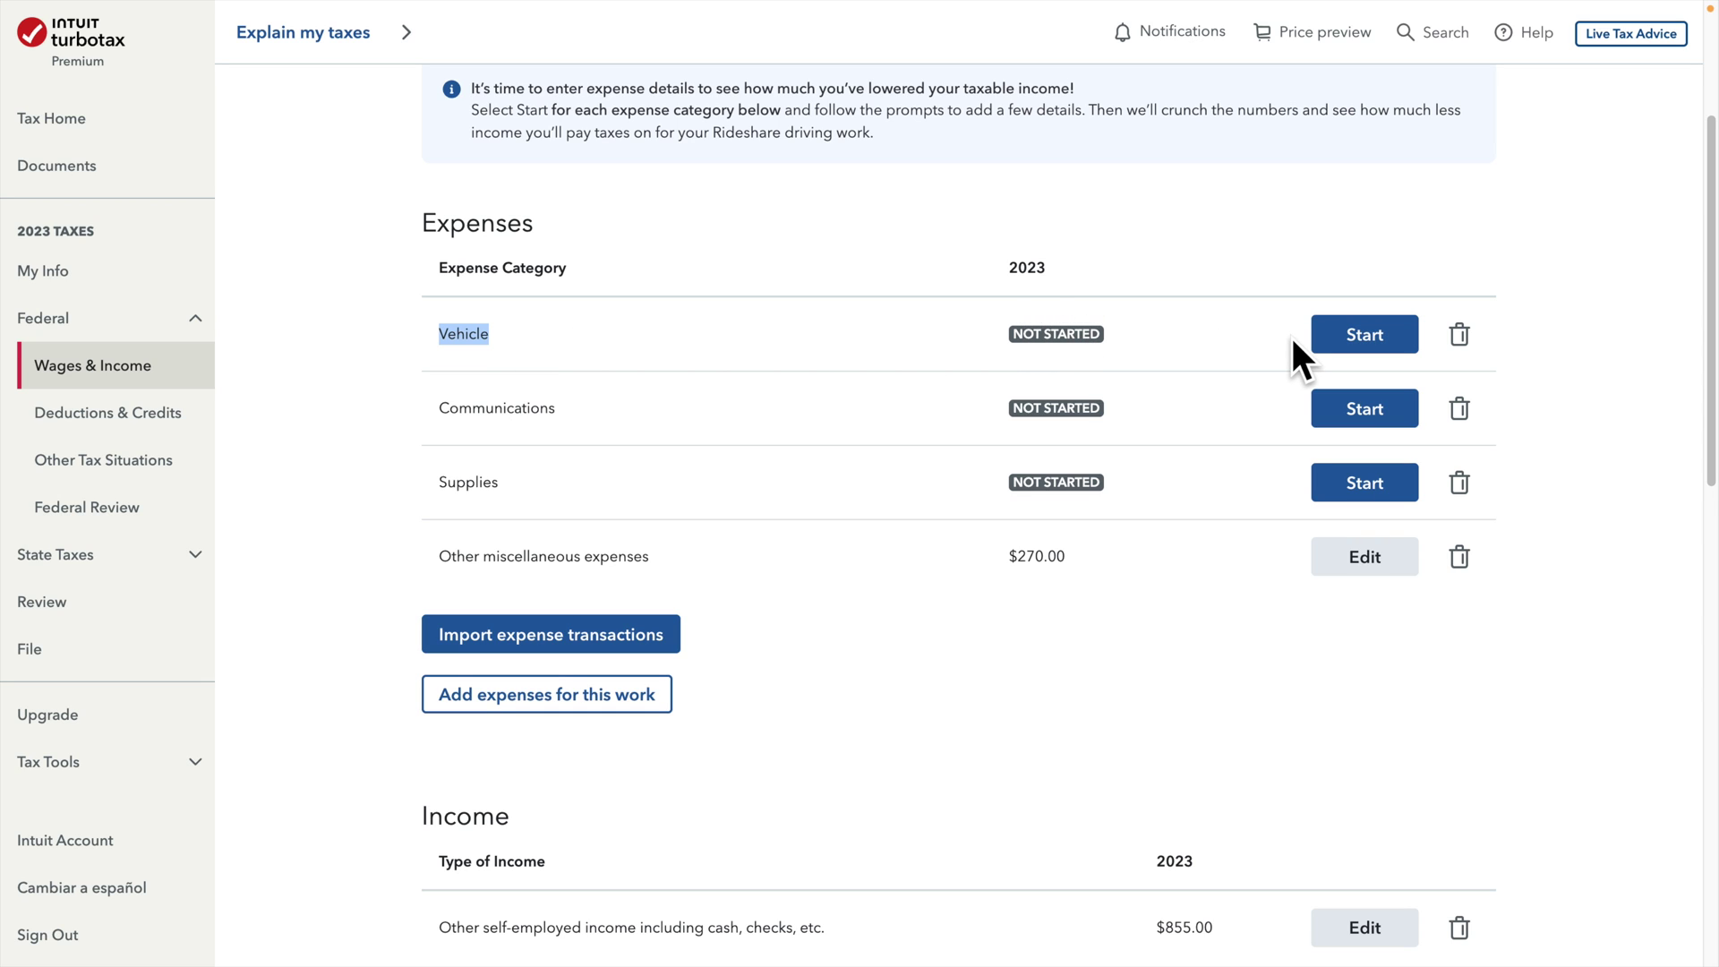
left_click_drag(451, 407, 573, 424)
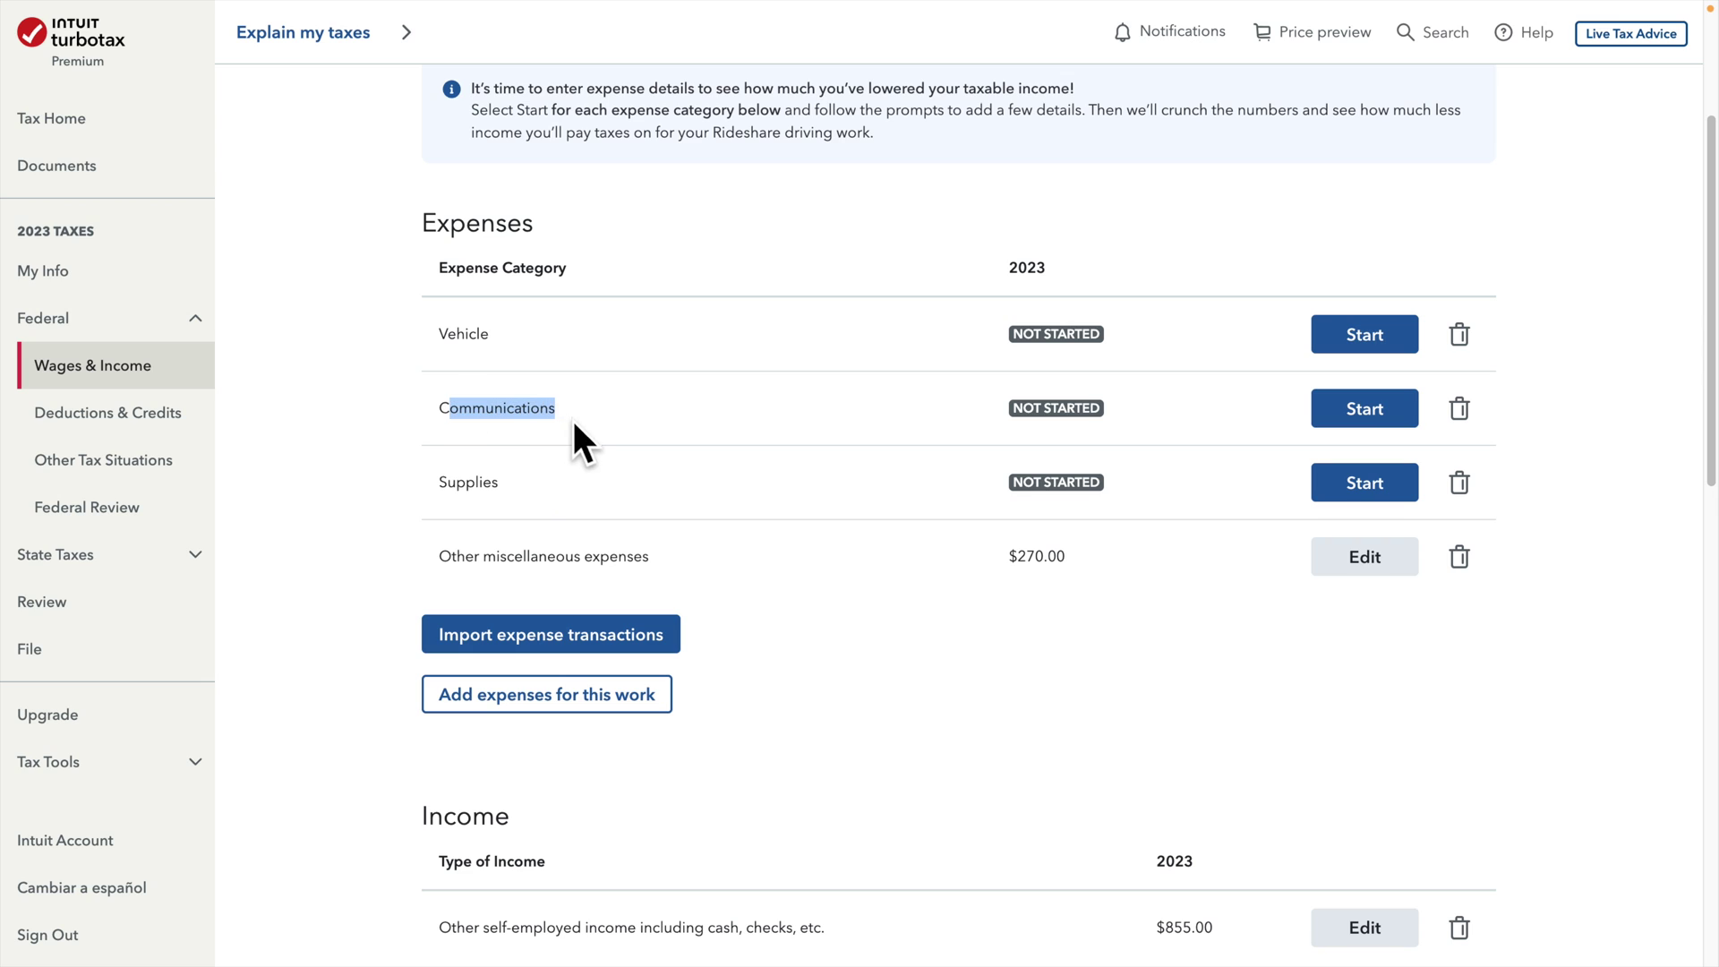
left_click_drag(455, 481, 511, 485)
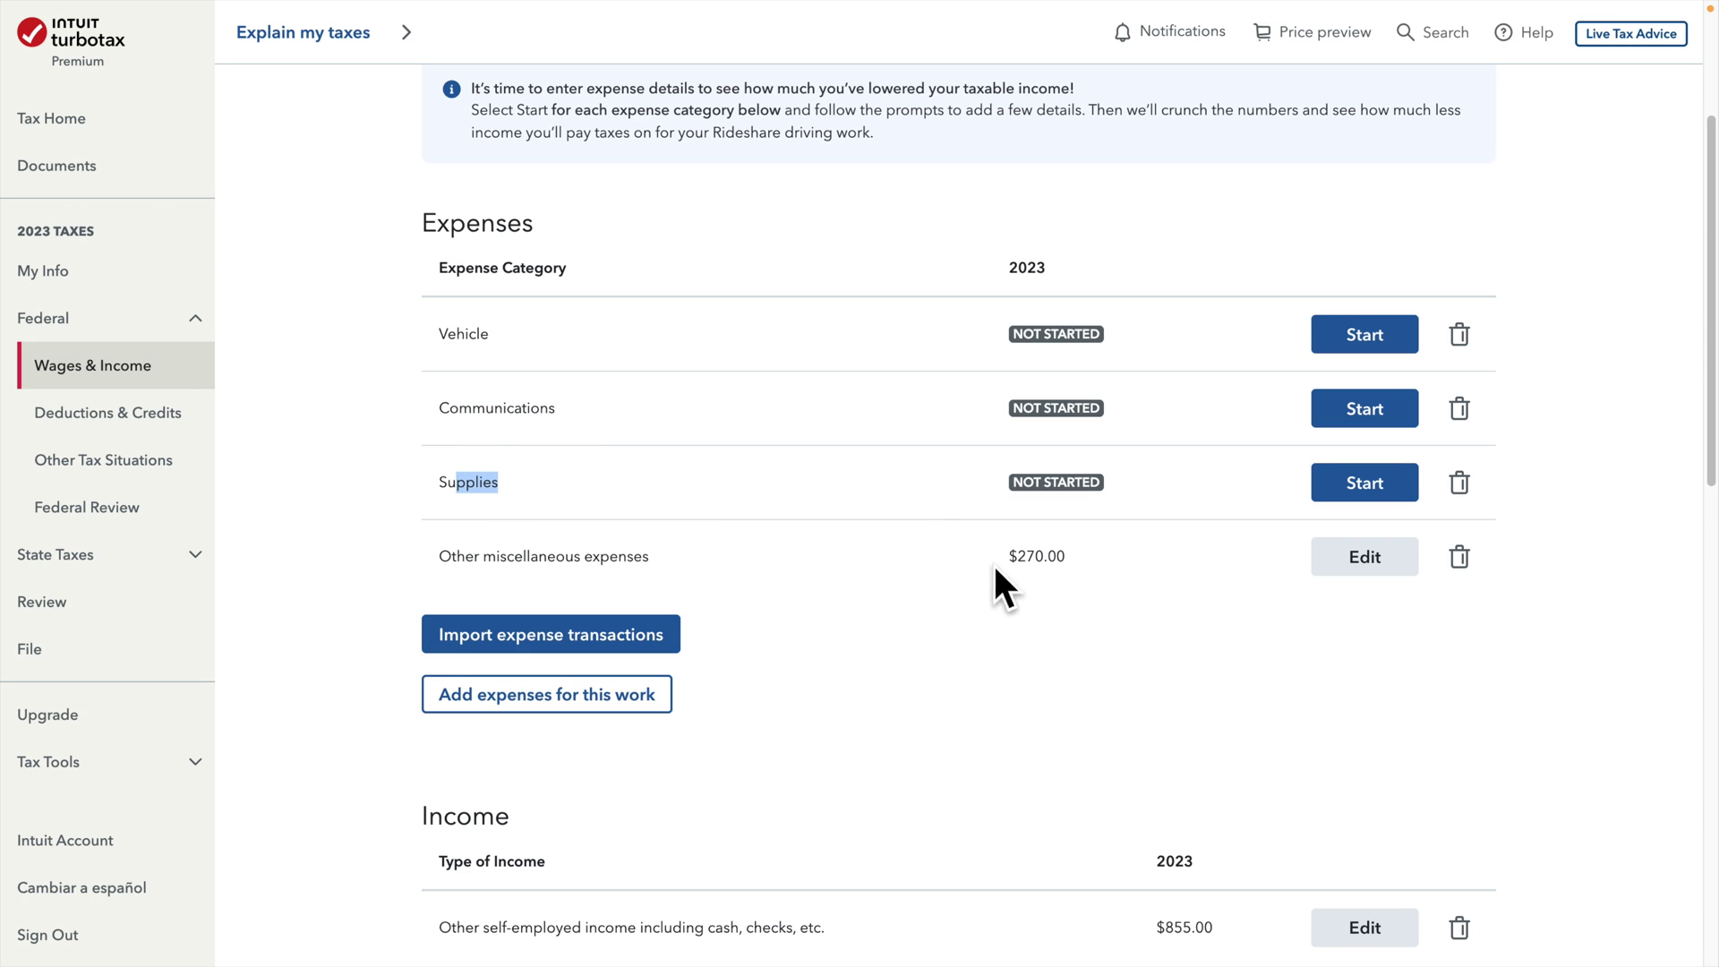
left_click_drag(1018, 556, 1086, 560)
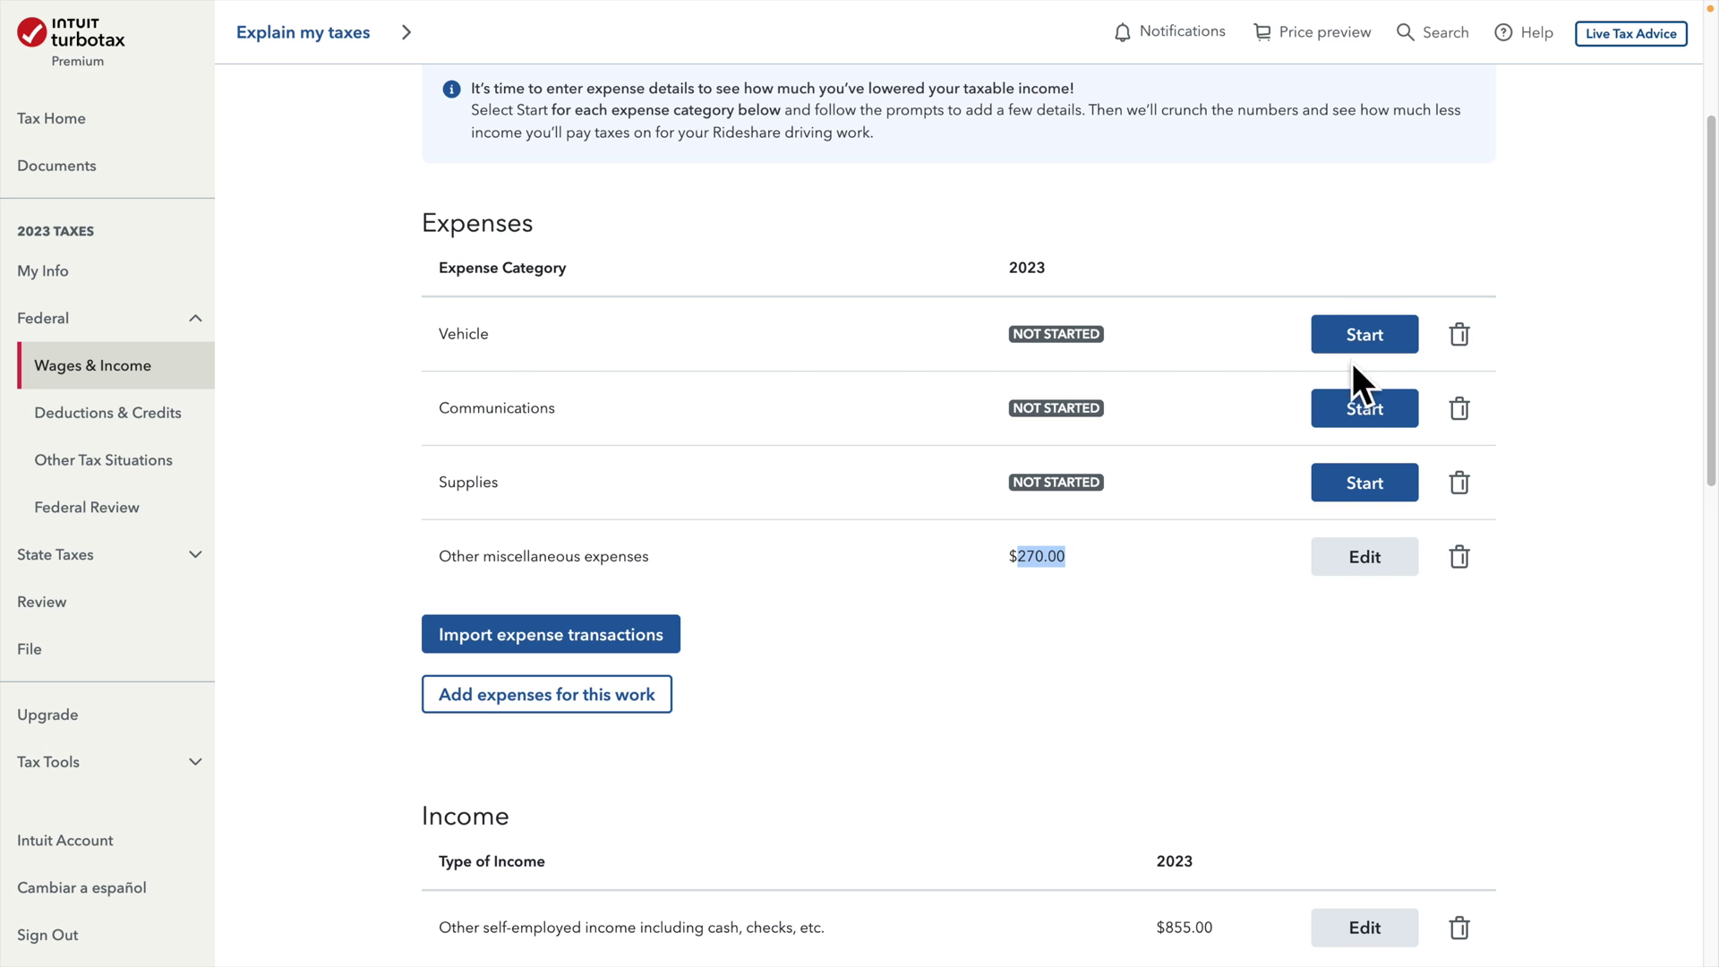
scroll(1274, 517, "down", 3)
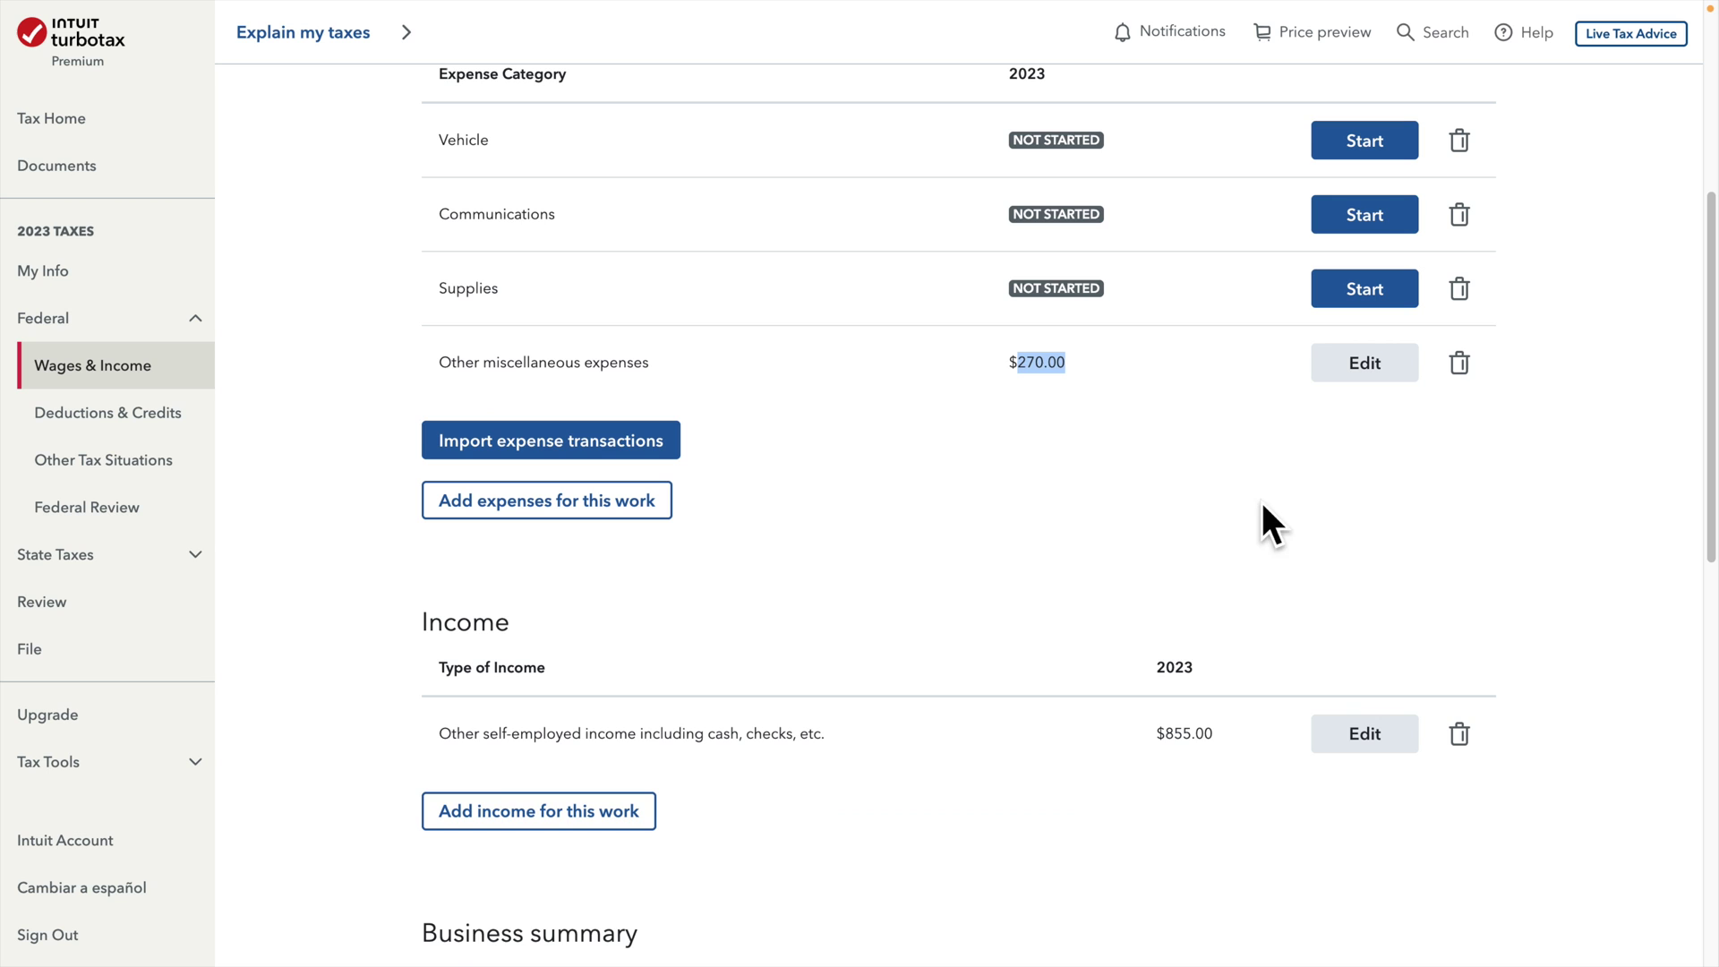
scroll(1169, 583, "down", 3)
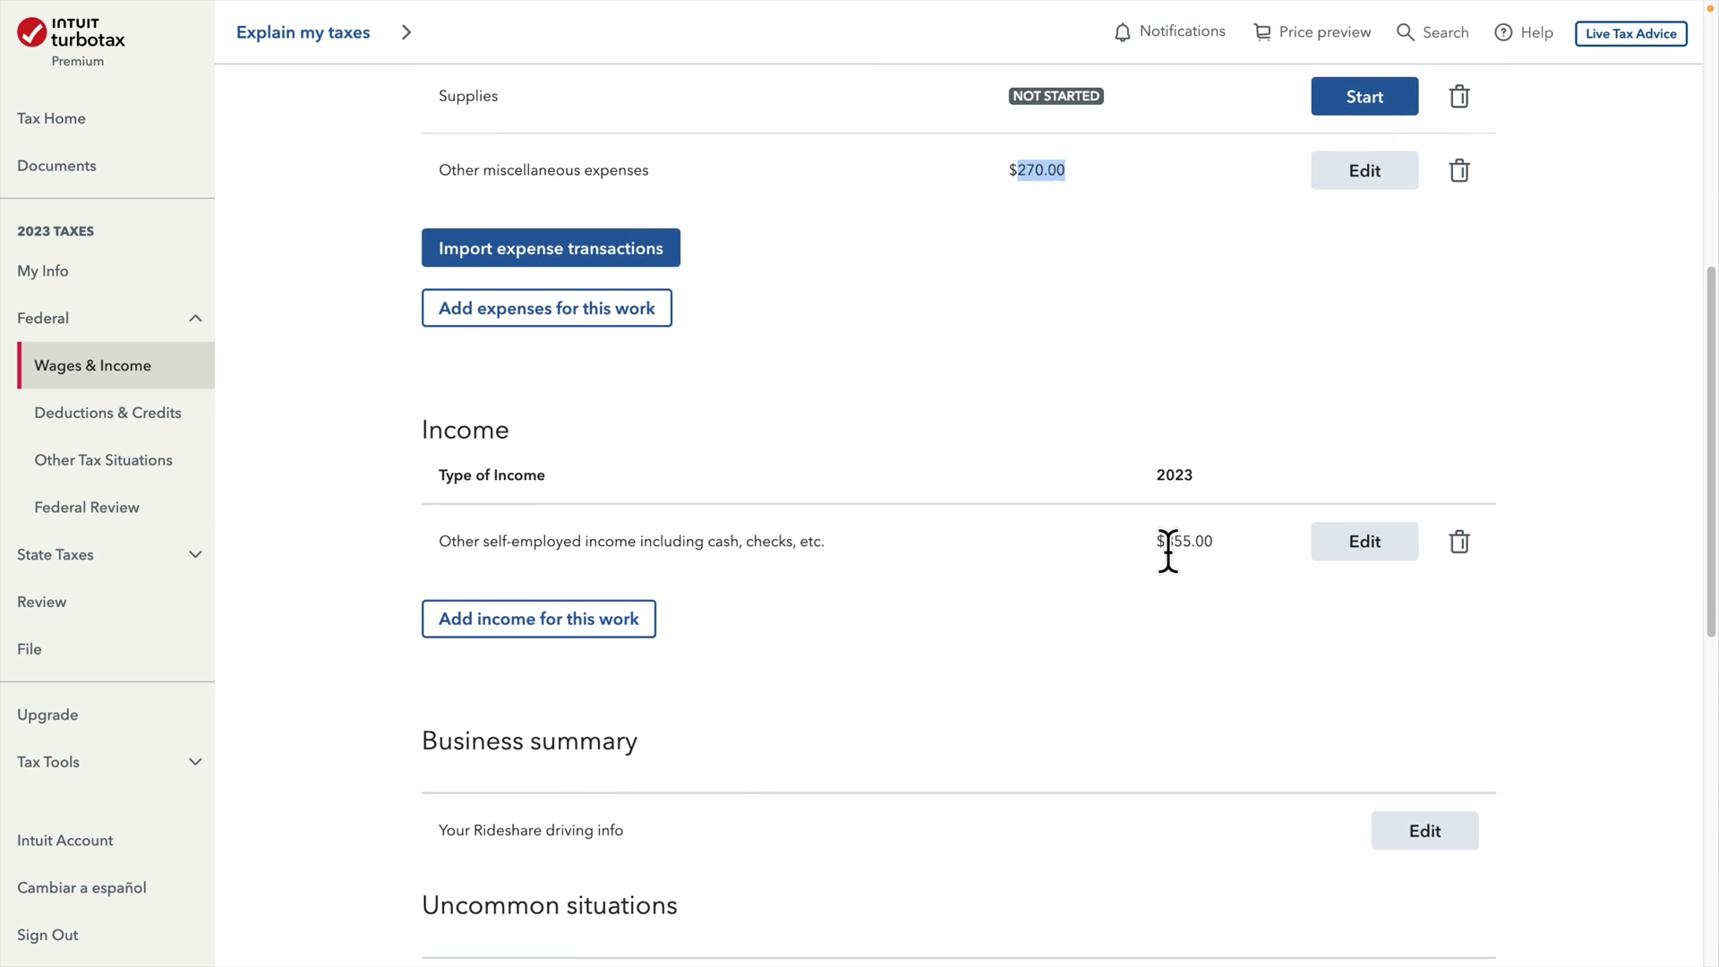
scroll(1167, 559, "up", 10)
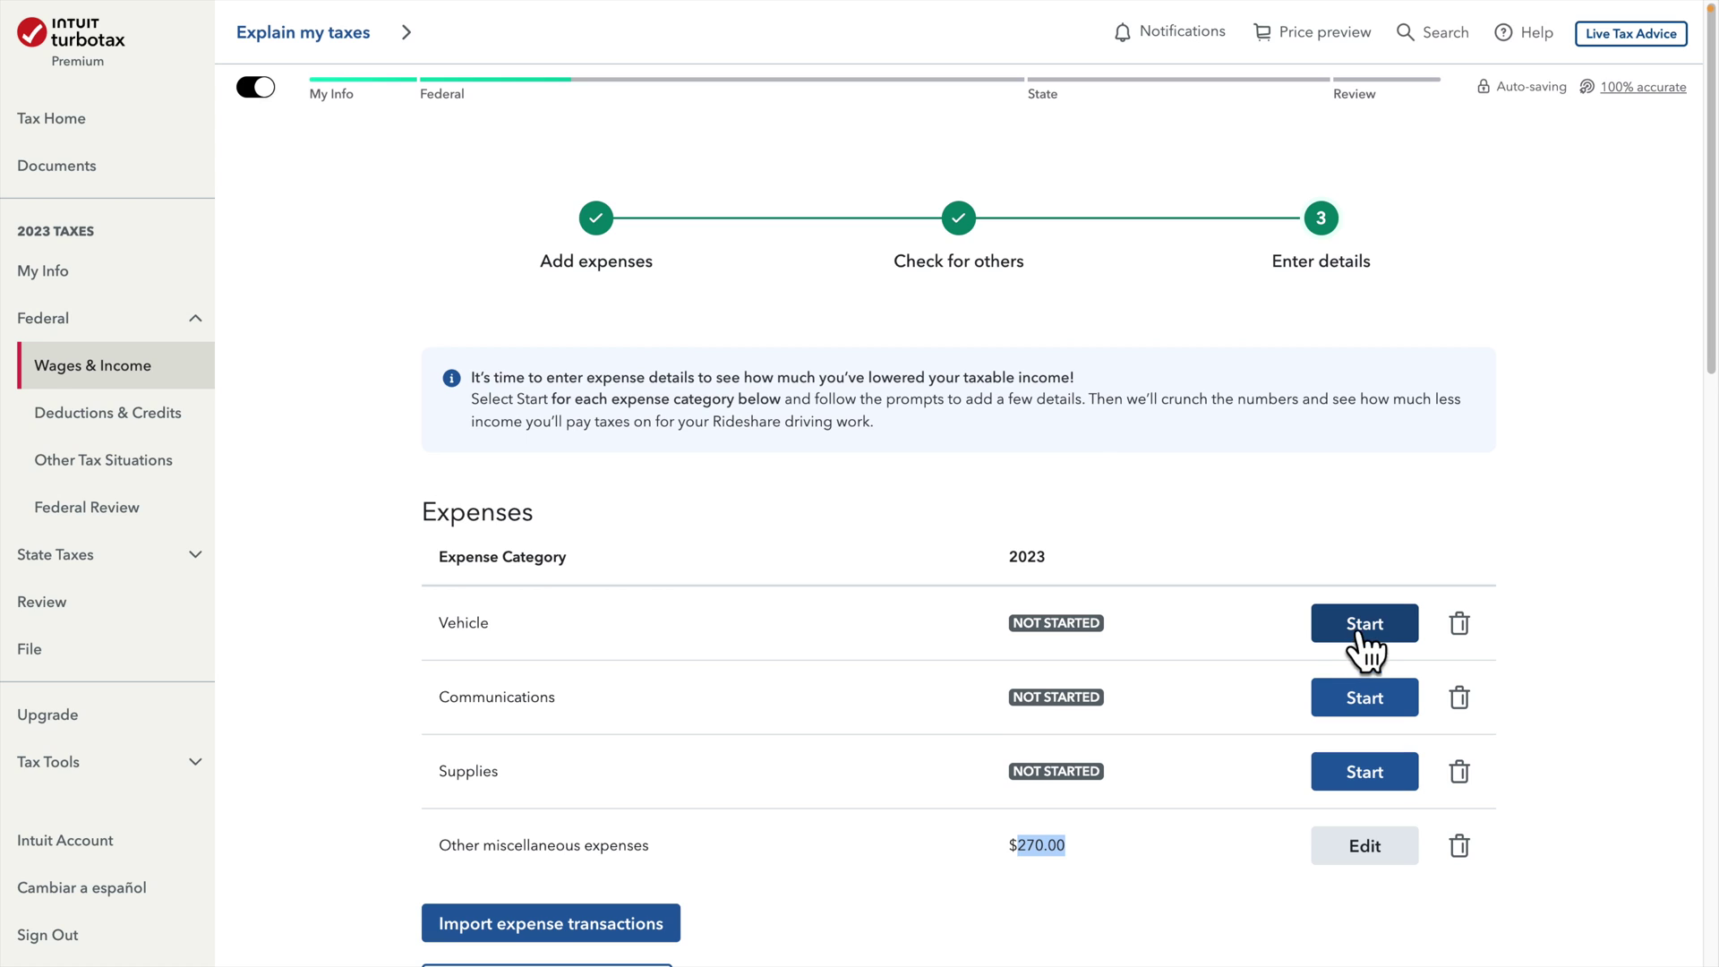
Enter the vehicle as a Honda Accord, Auto under 6,000 lbs, first used for work 01/01/2023.
left_click(1359, 627)
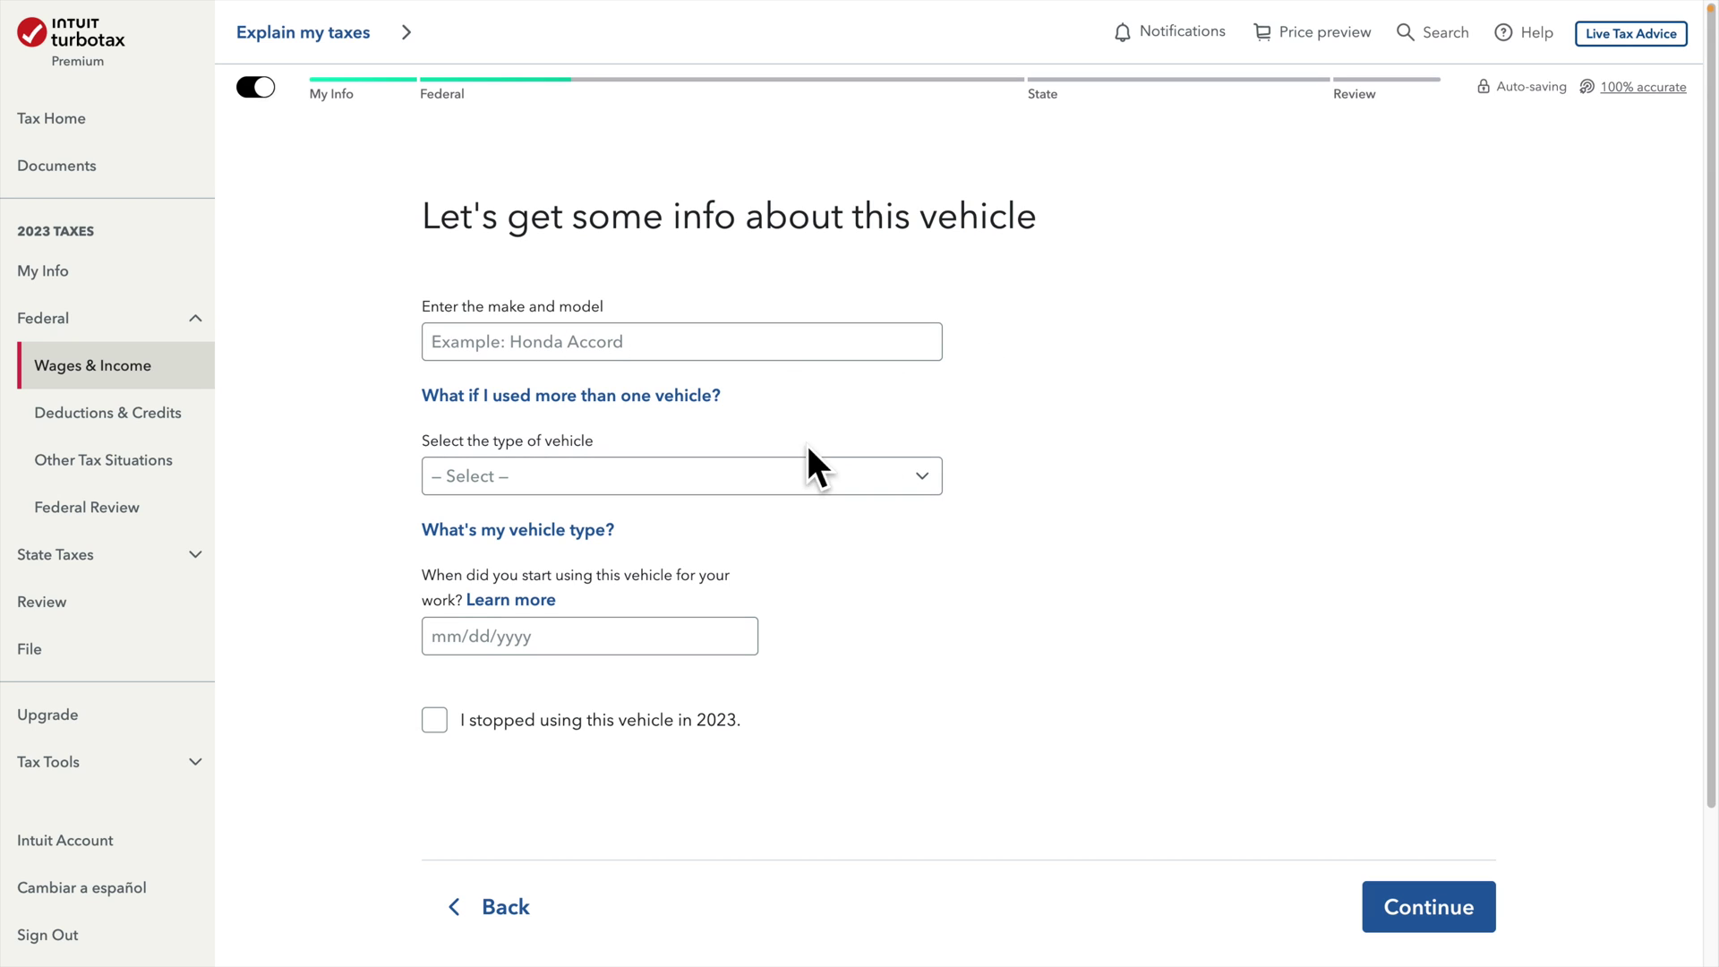
left_click(549, 335)
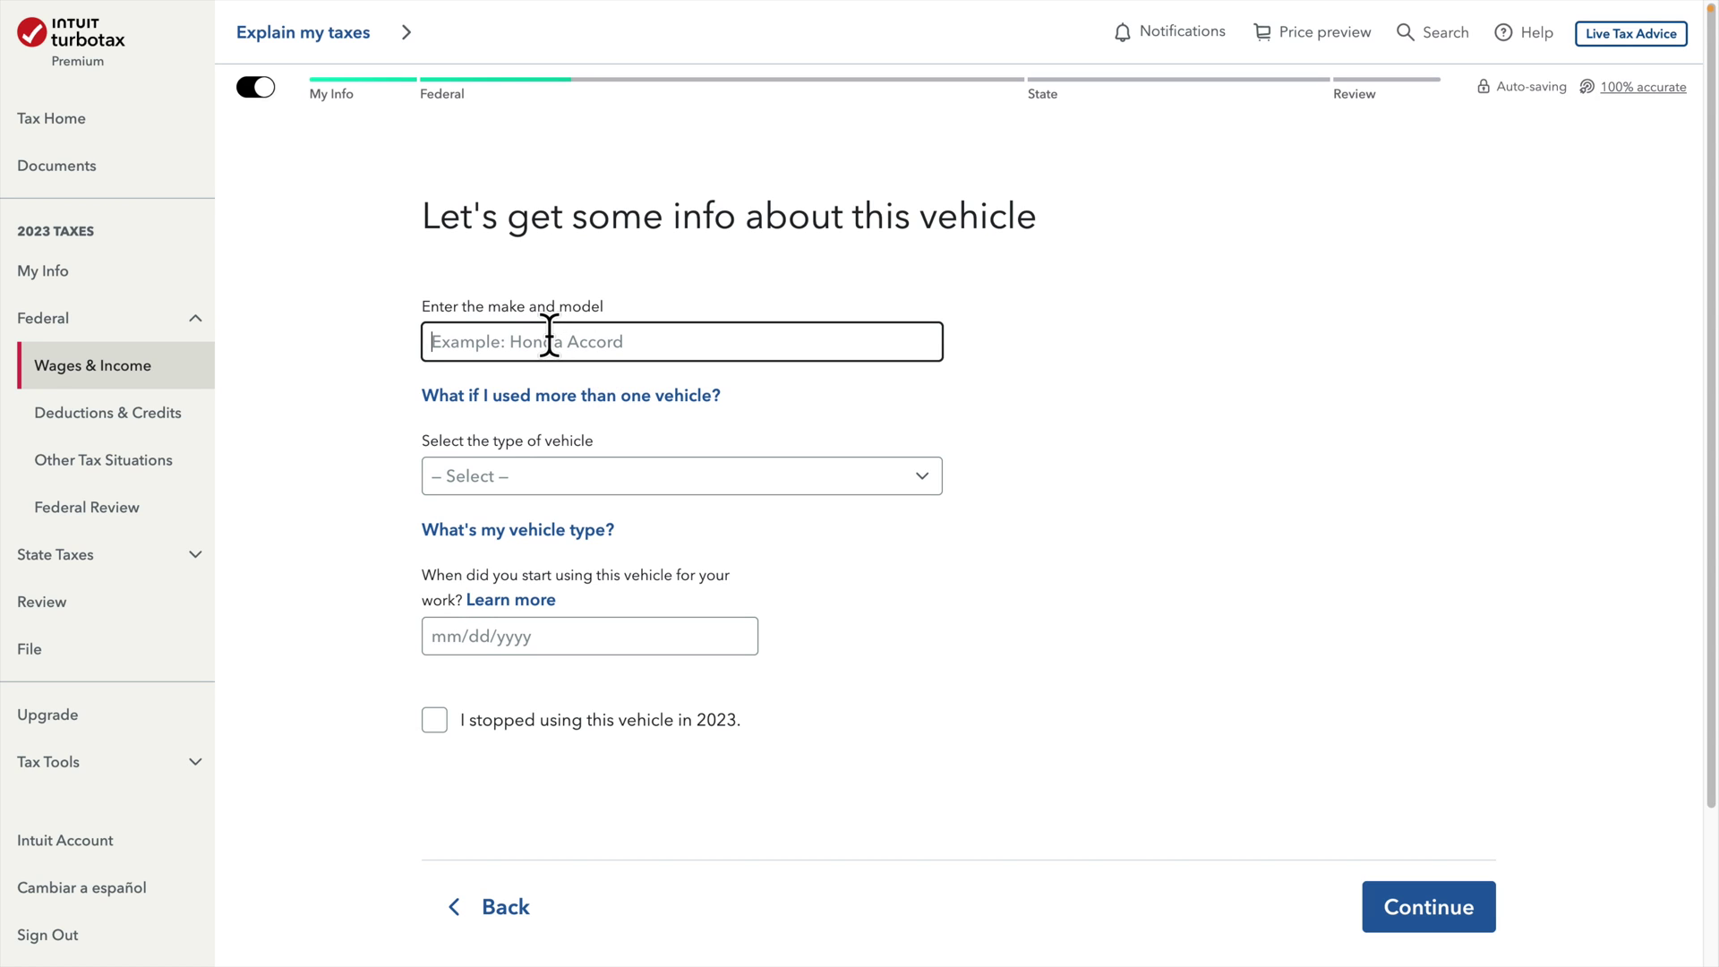
type("Honda Accord")
left_click(639, 481)
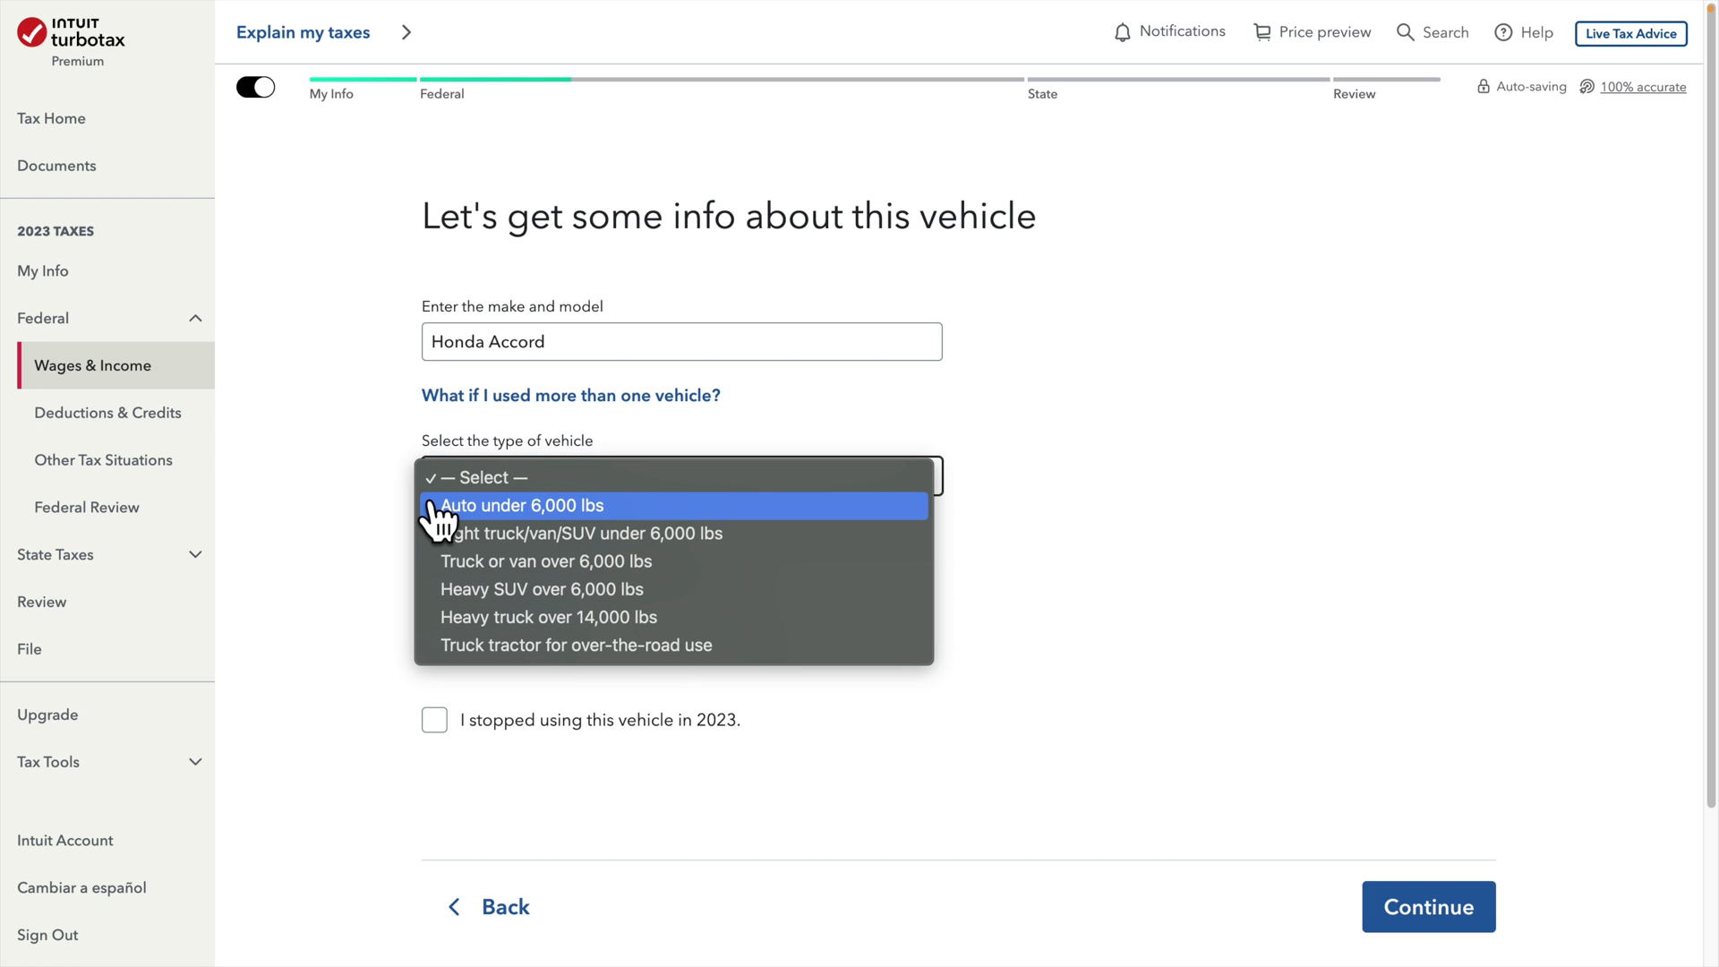
left_click(551, 507)
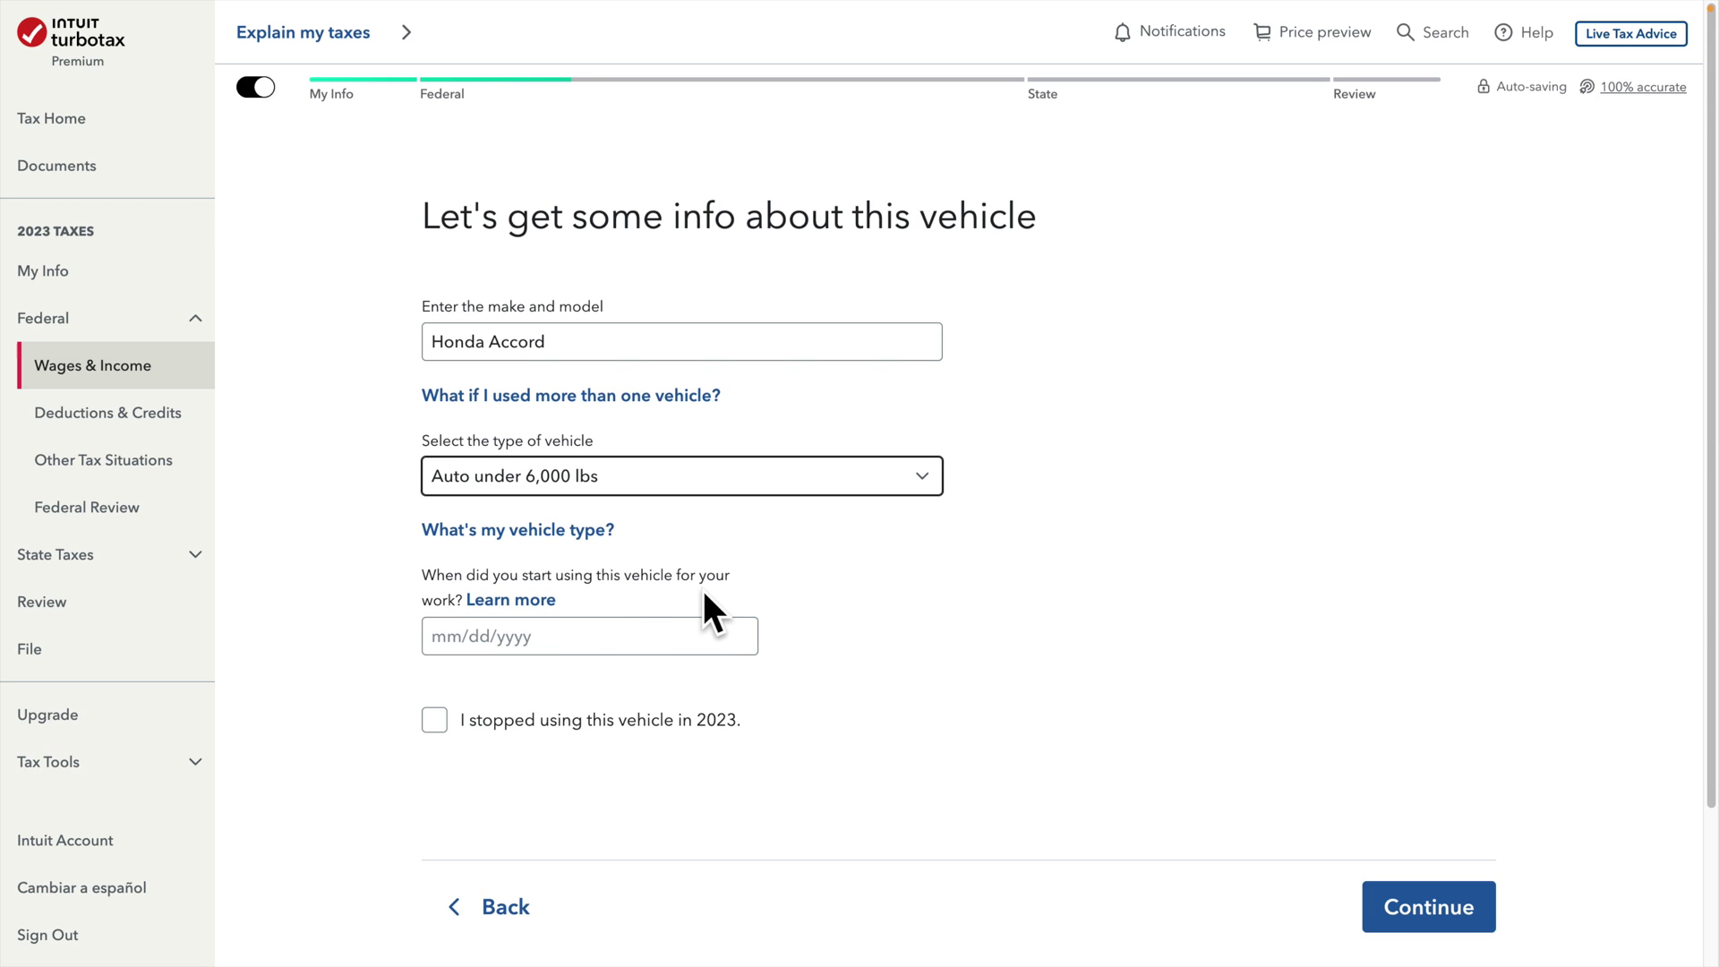
left_click(445, 636)
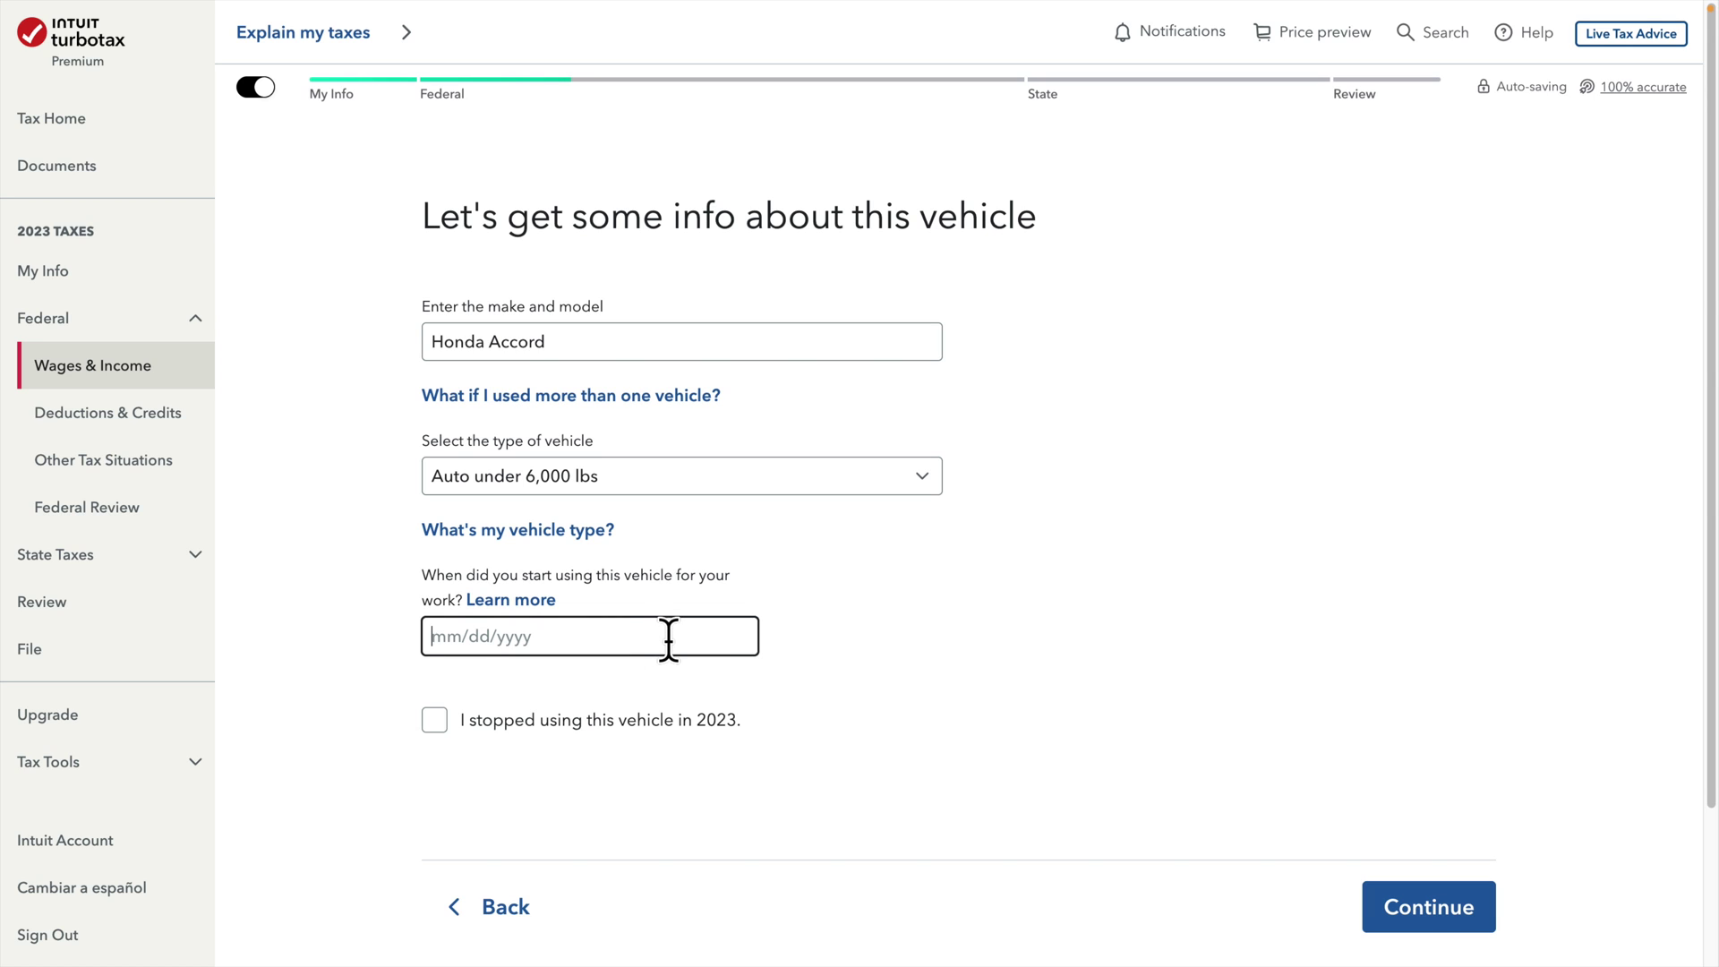
type("01/01/2023")
left_click(1466, 913)
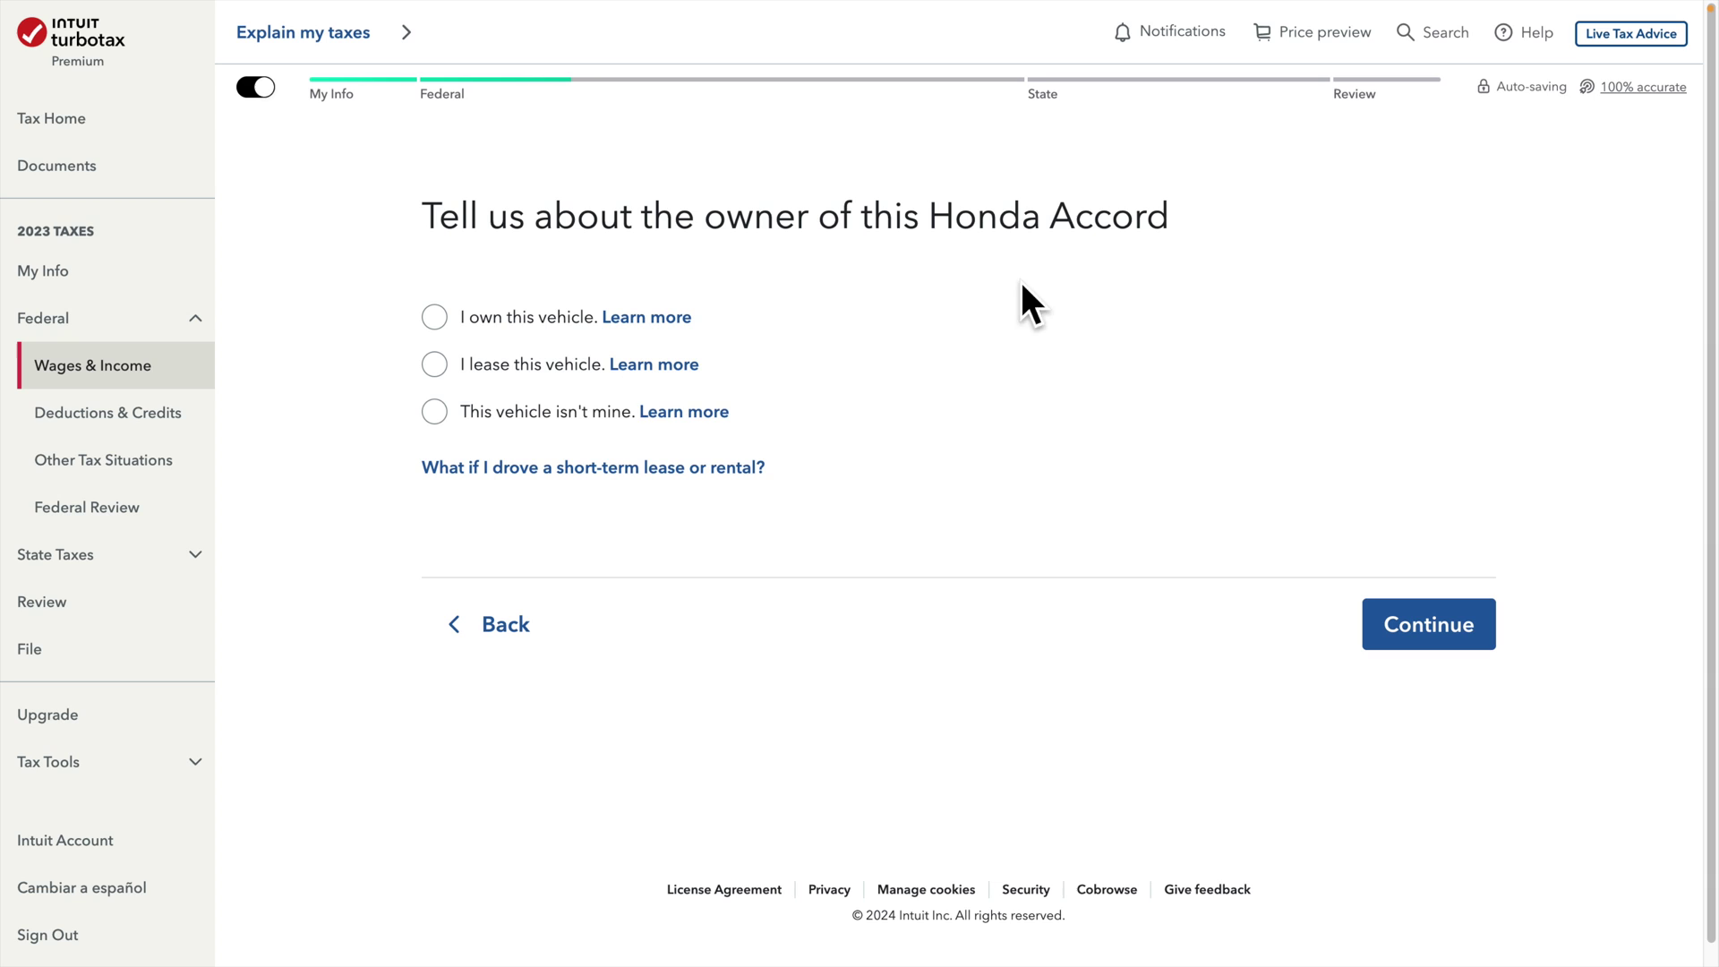
Mark the Honda Accord as owned and not for personal use, with another vehicle available.
left_click(502, 320)
left_click(1424, 643)
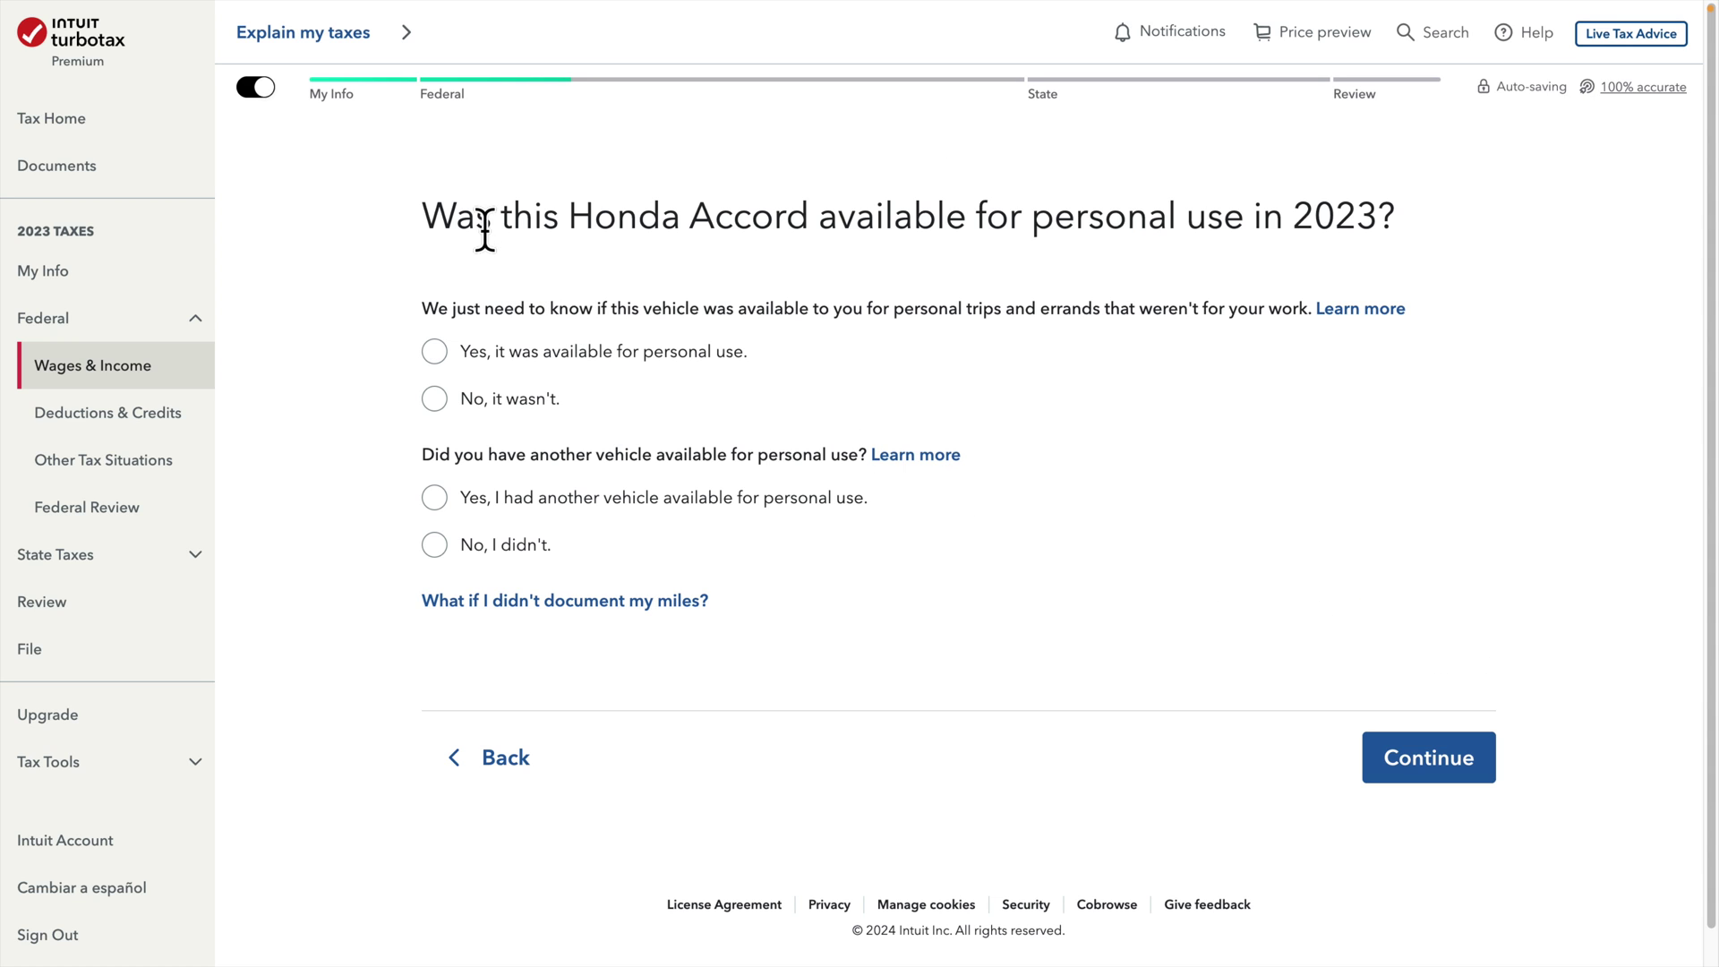
left_click_drag(432, 219, 1396, 223)
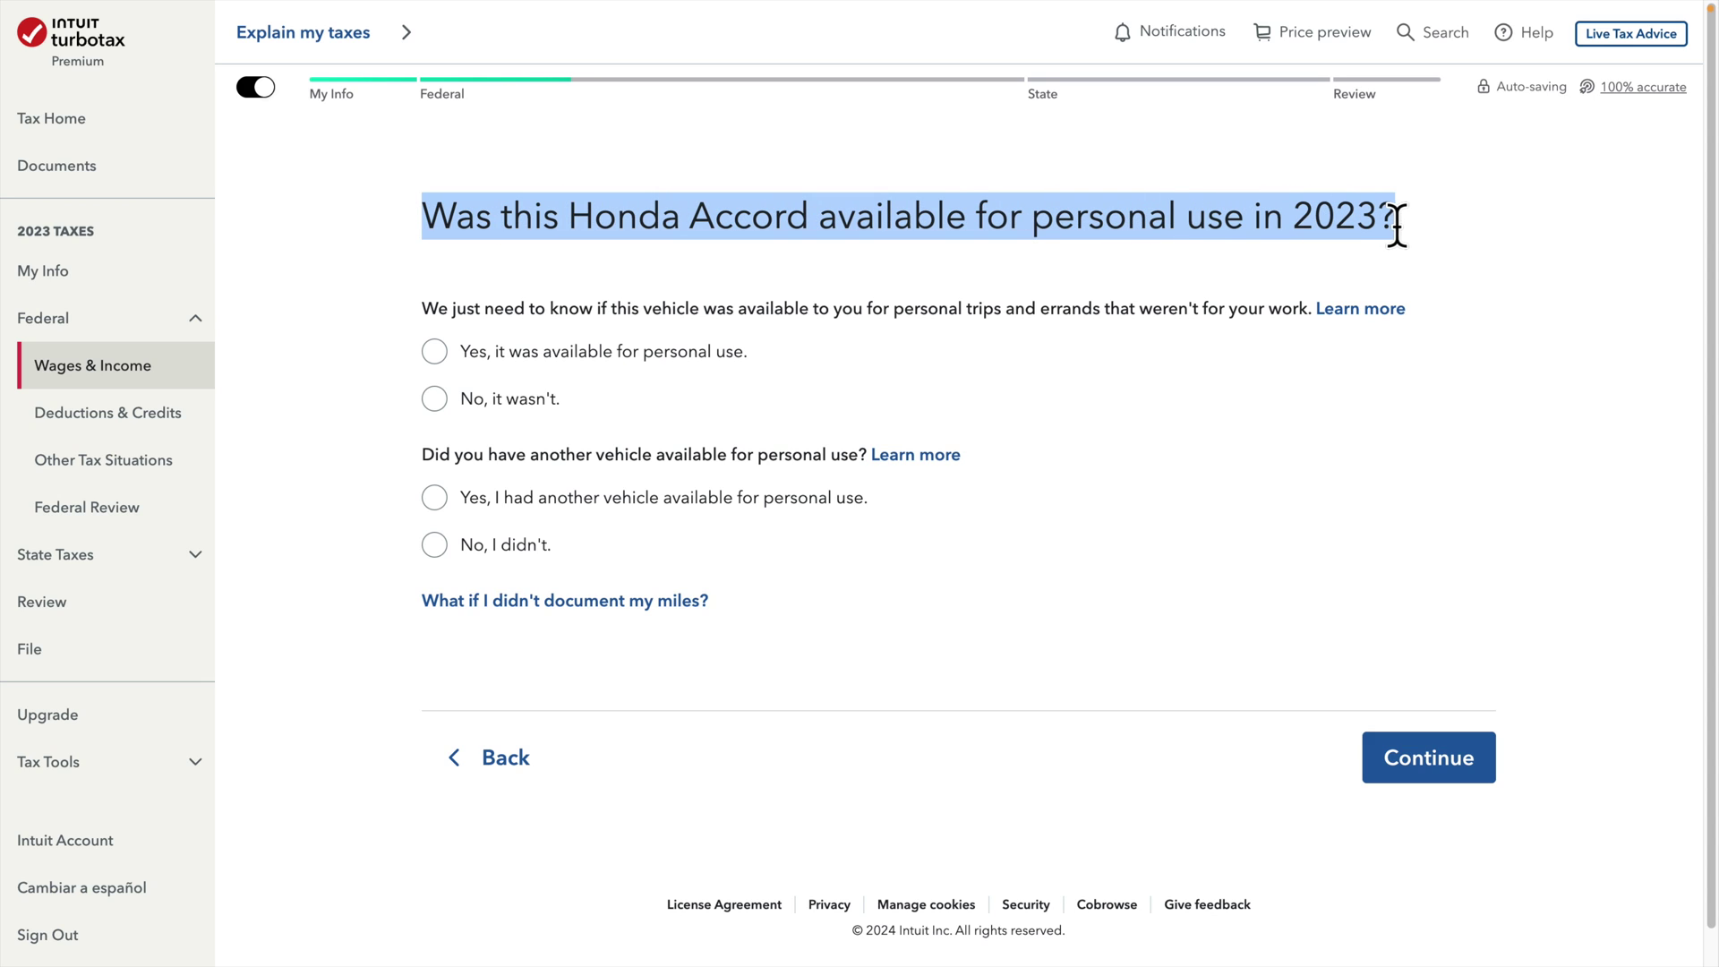
left_click(451, 399)
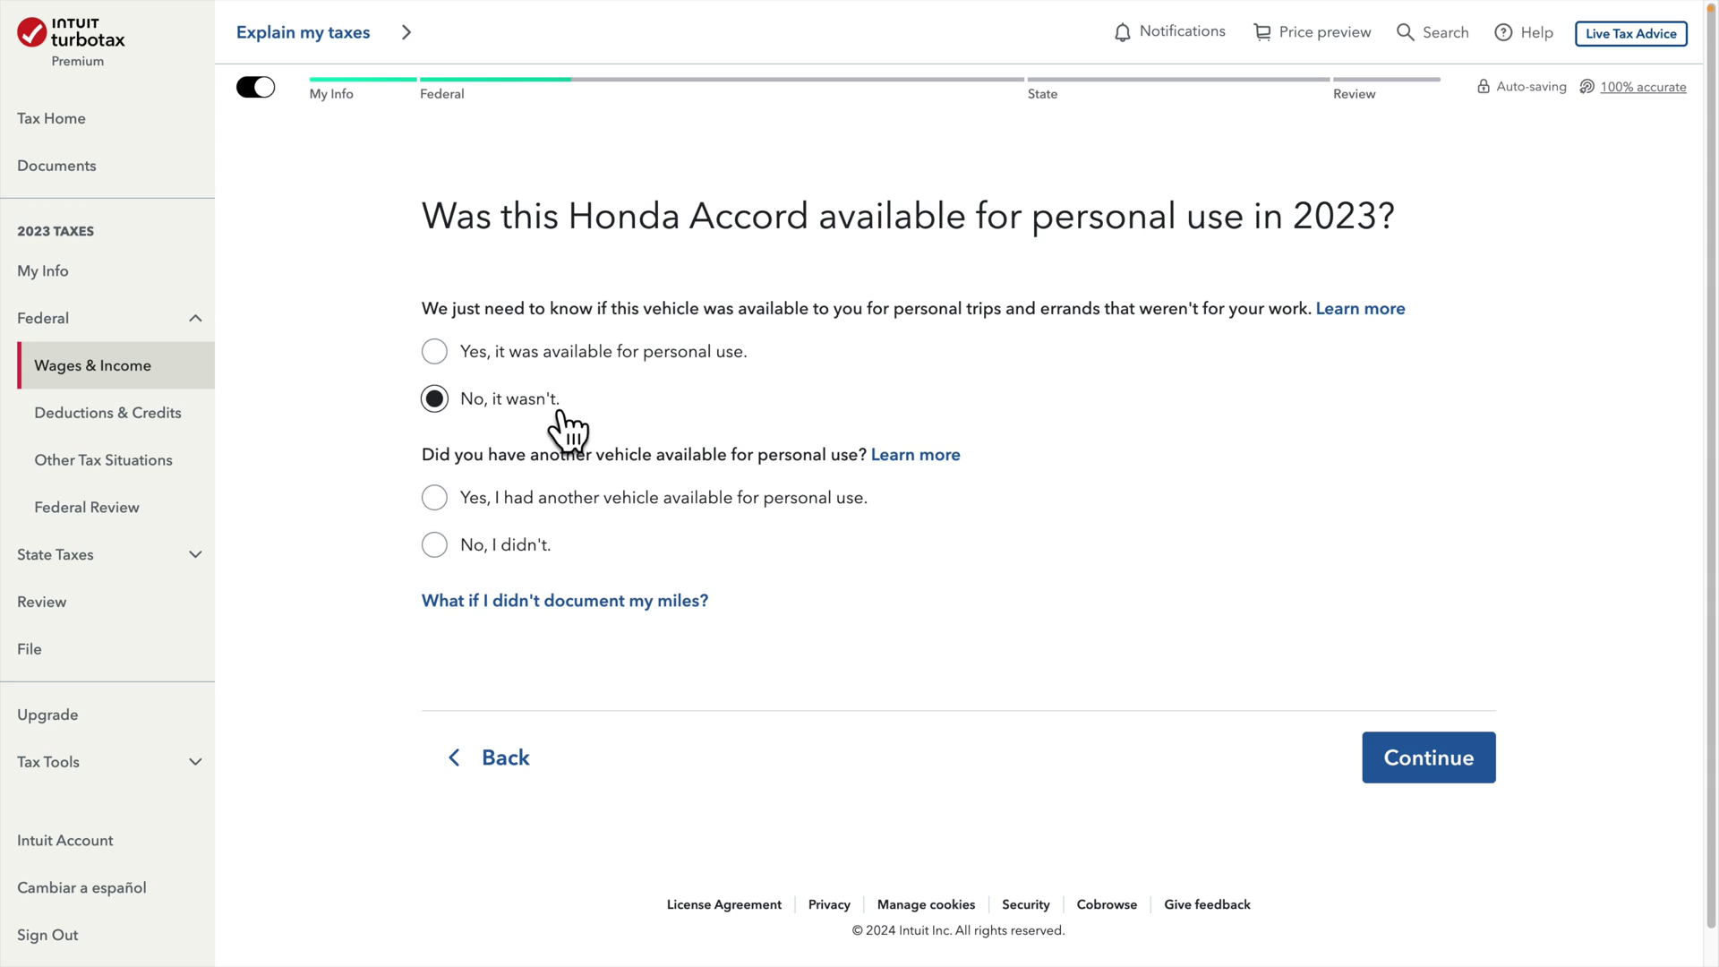
left_click(434, 546)
left_click(438, 499)
left_click(1428, 756)
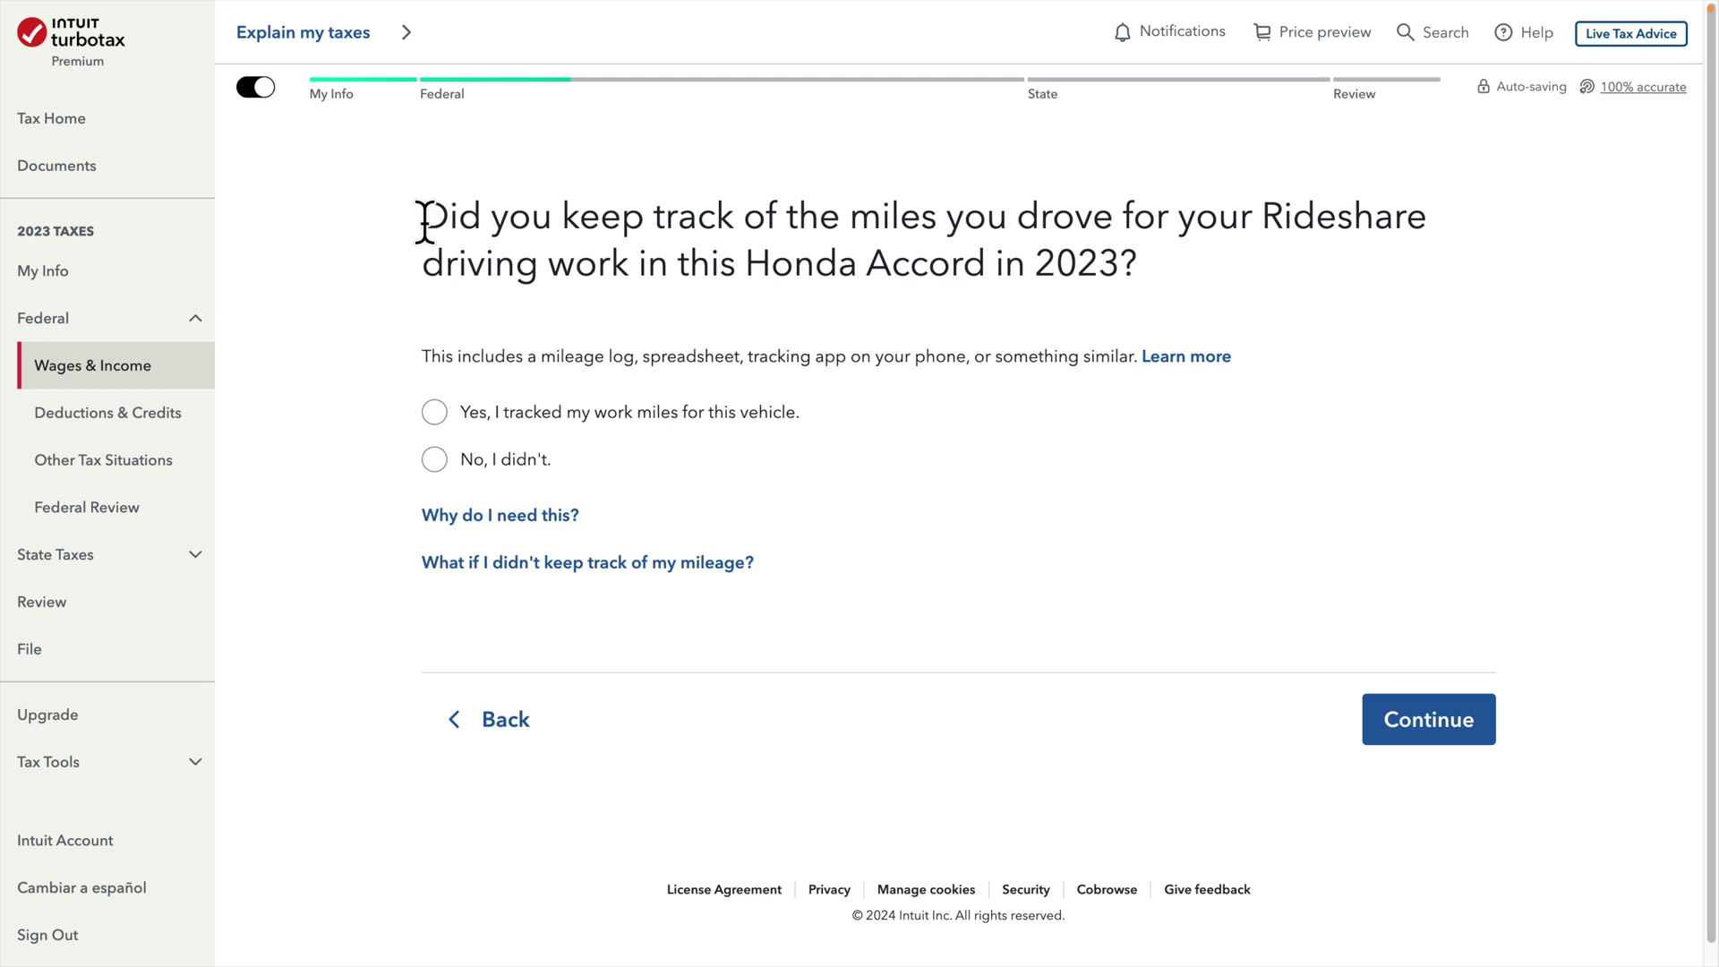
Confirm that work miles were tracked for the Honda Accord.
left_click_drag(466, 220, 1186, 266)
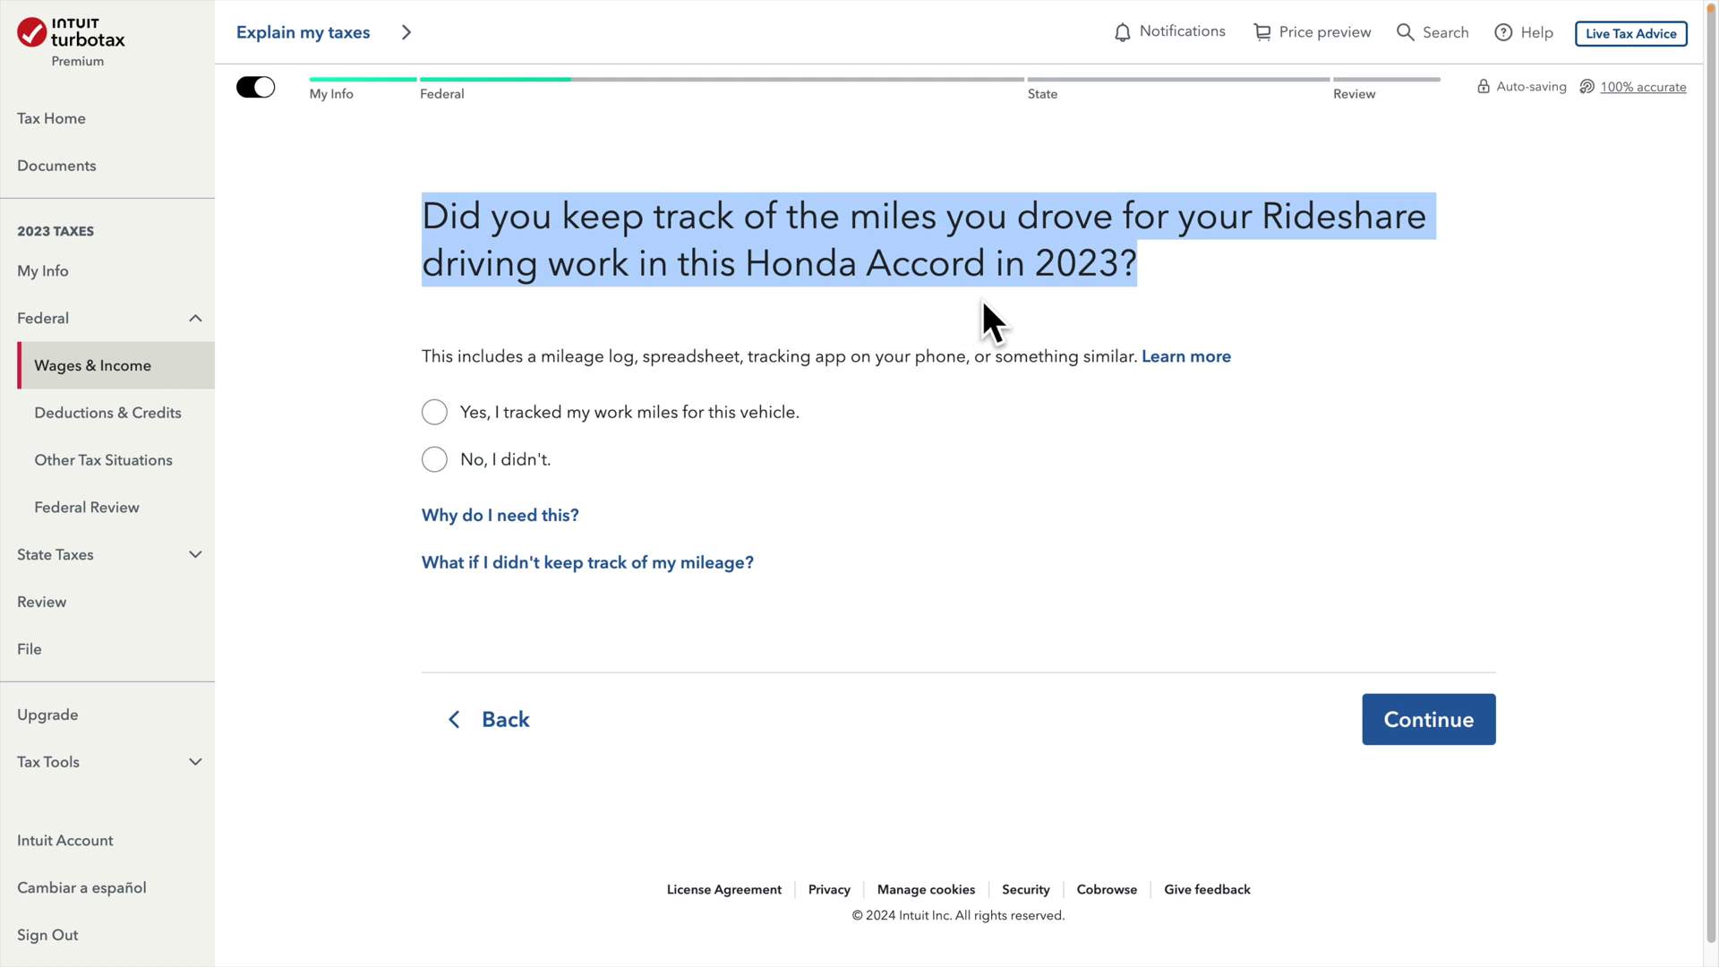
left_click(572, 413)
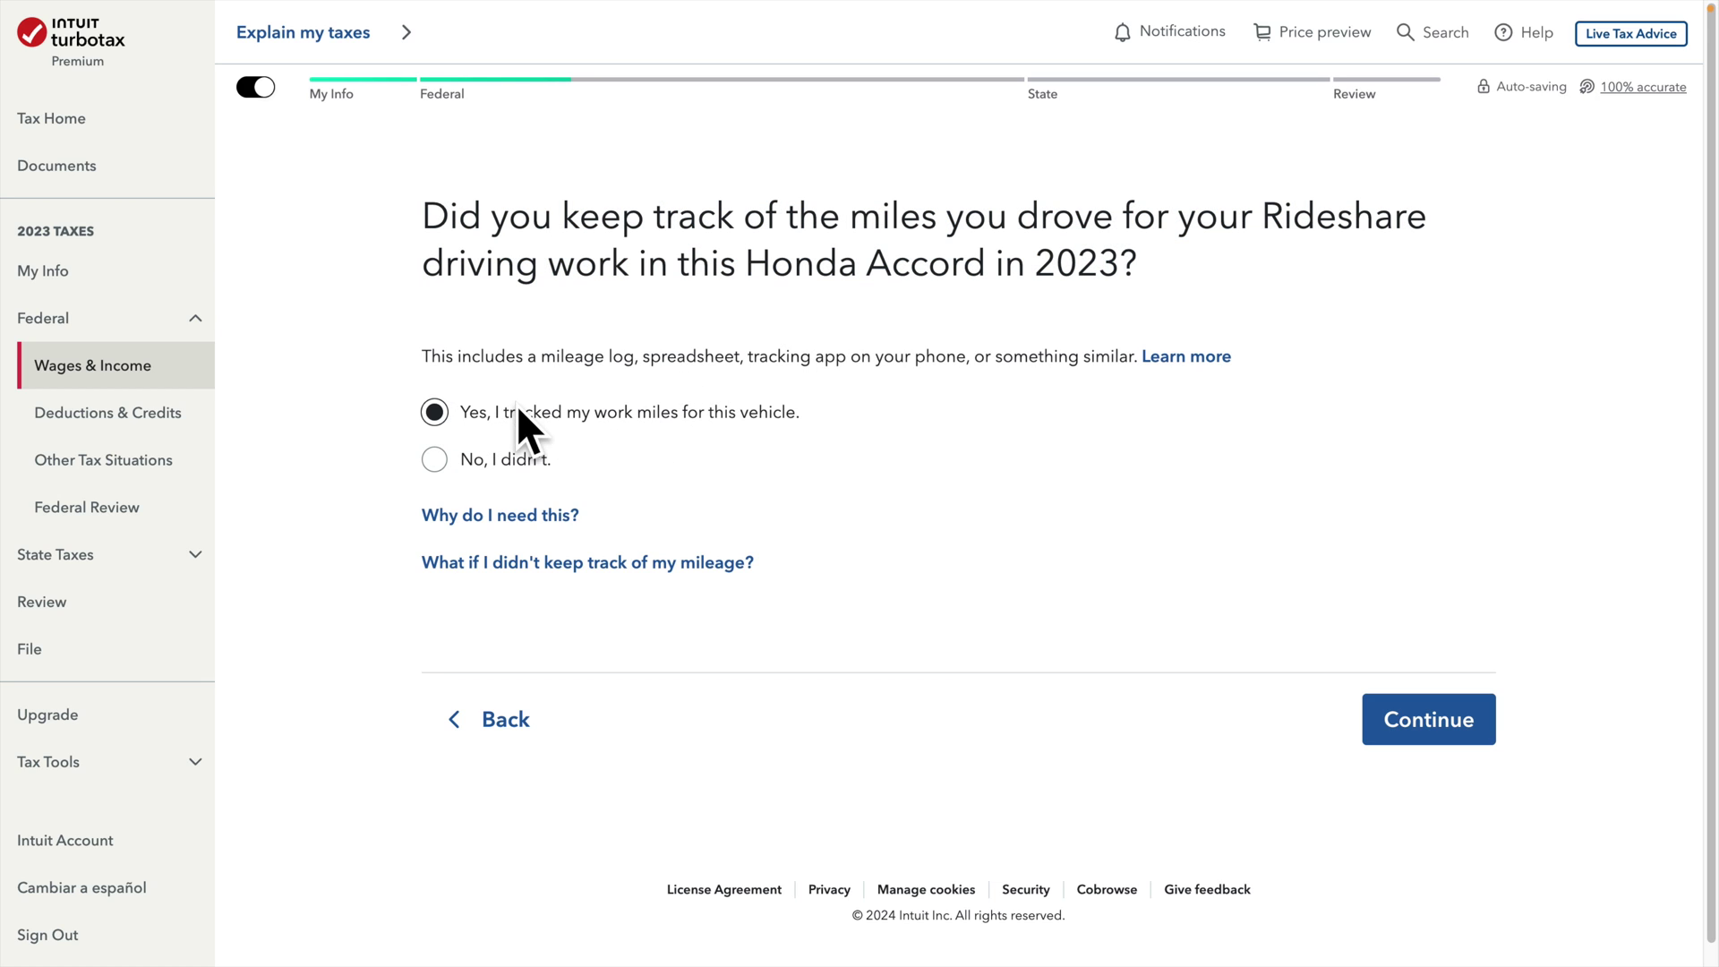
left_click(1439, 712)
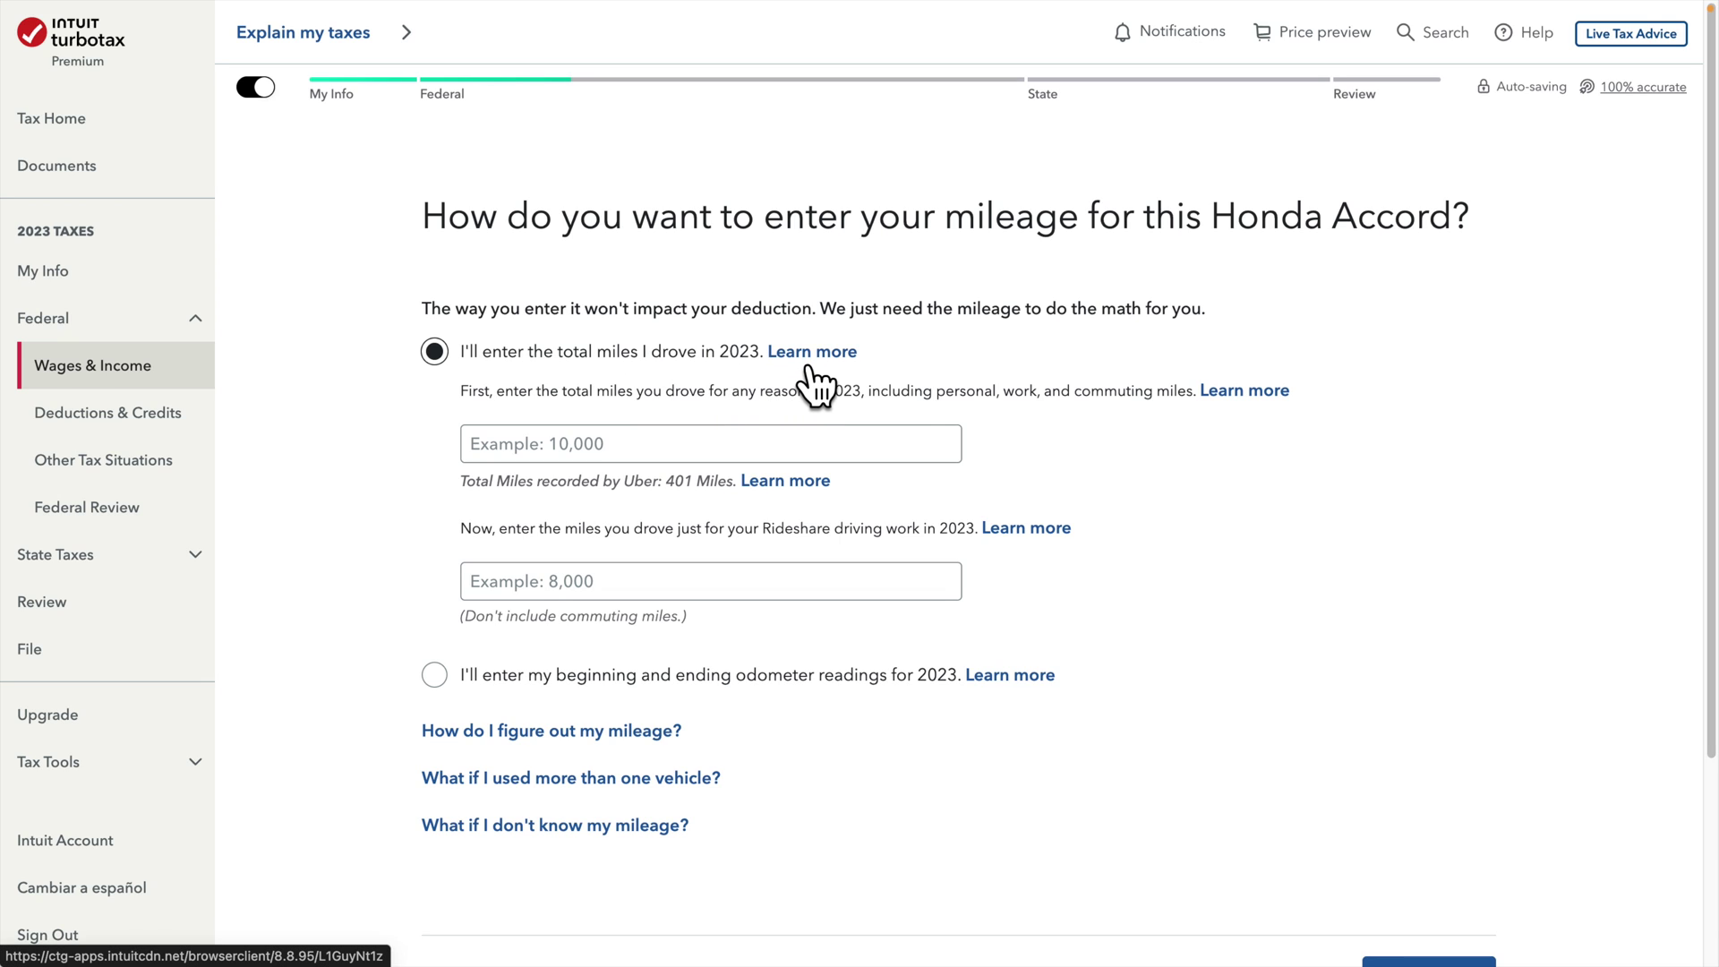
Enter 0 total miles and 230 Rideshare miles for the Honda Accord and submit.
left_click(526, 443)
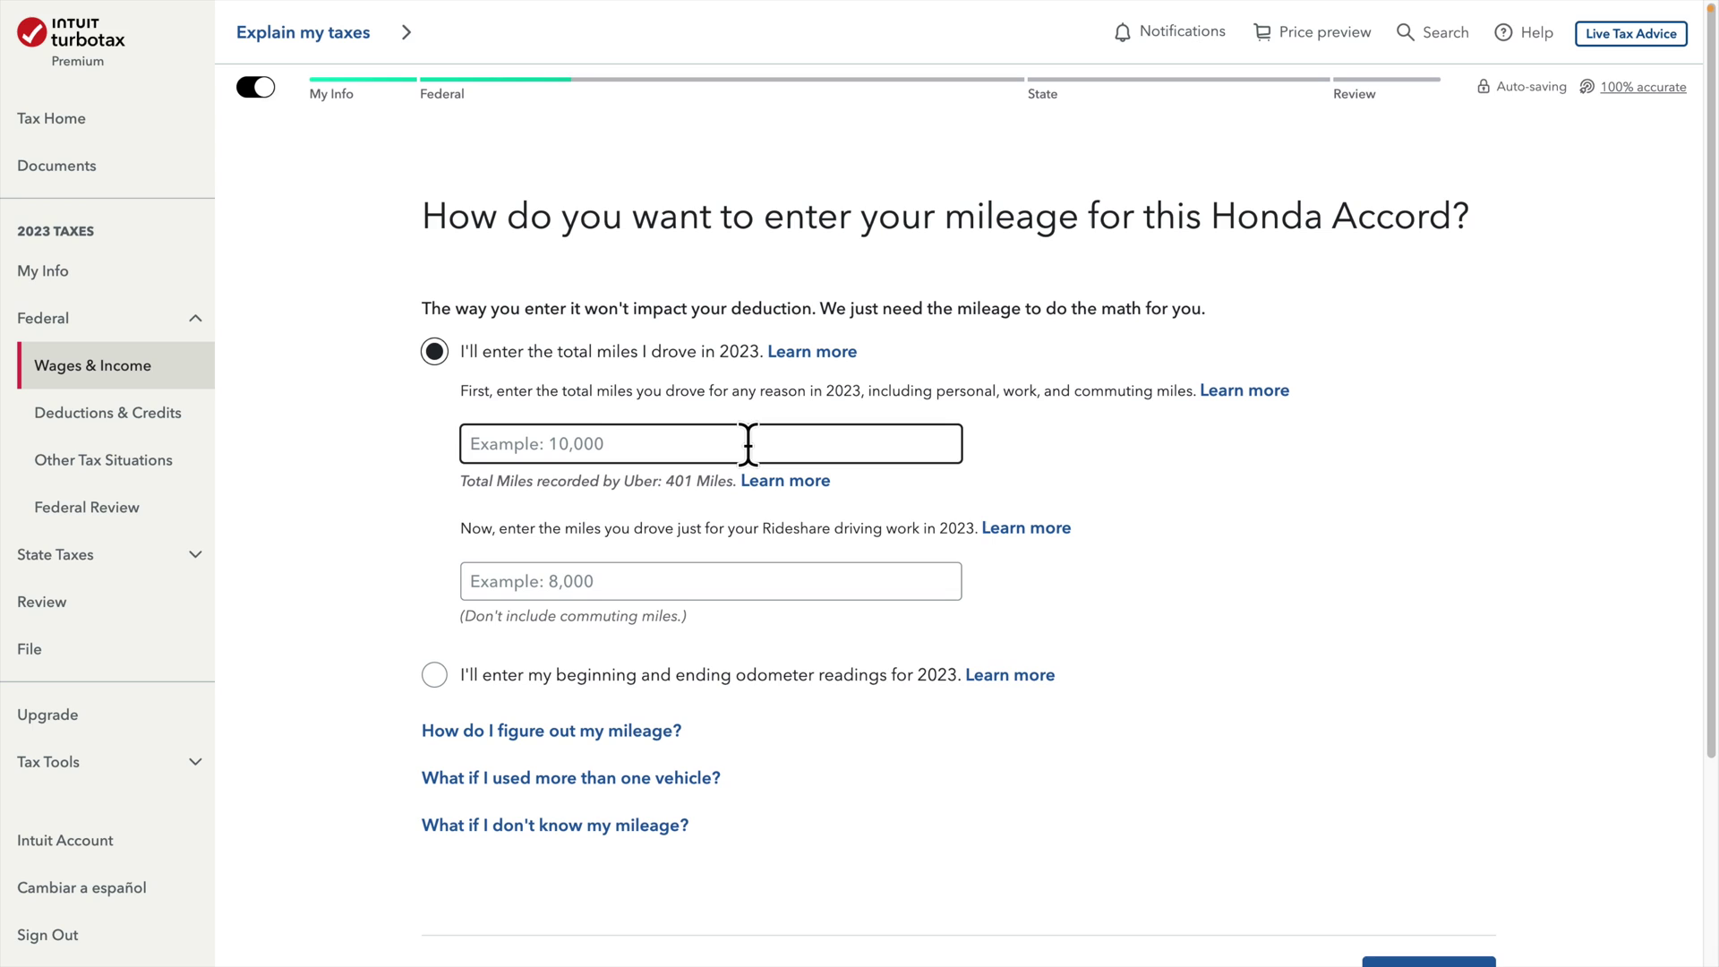
type("230")
double_click(485, 443)
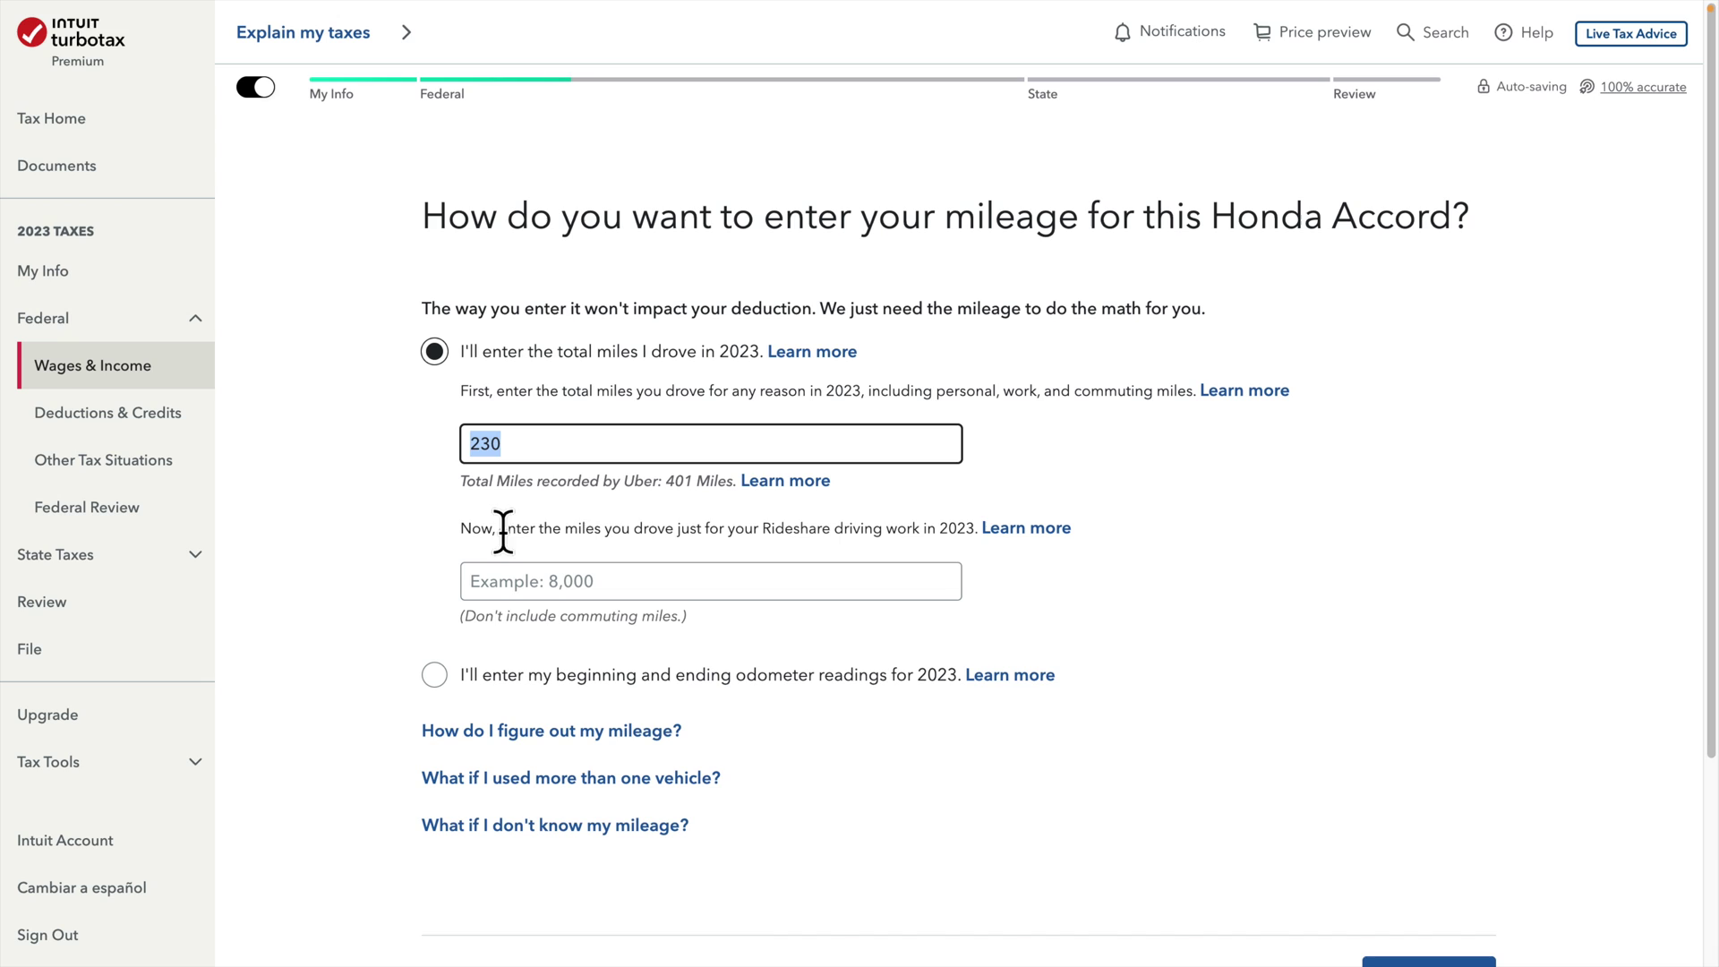
type("0")
left_click(562, 580)
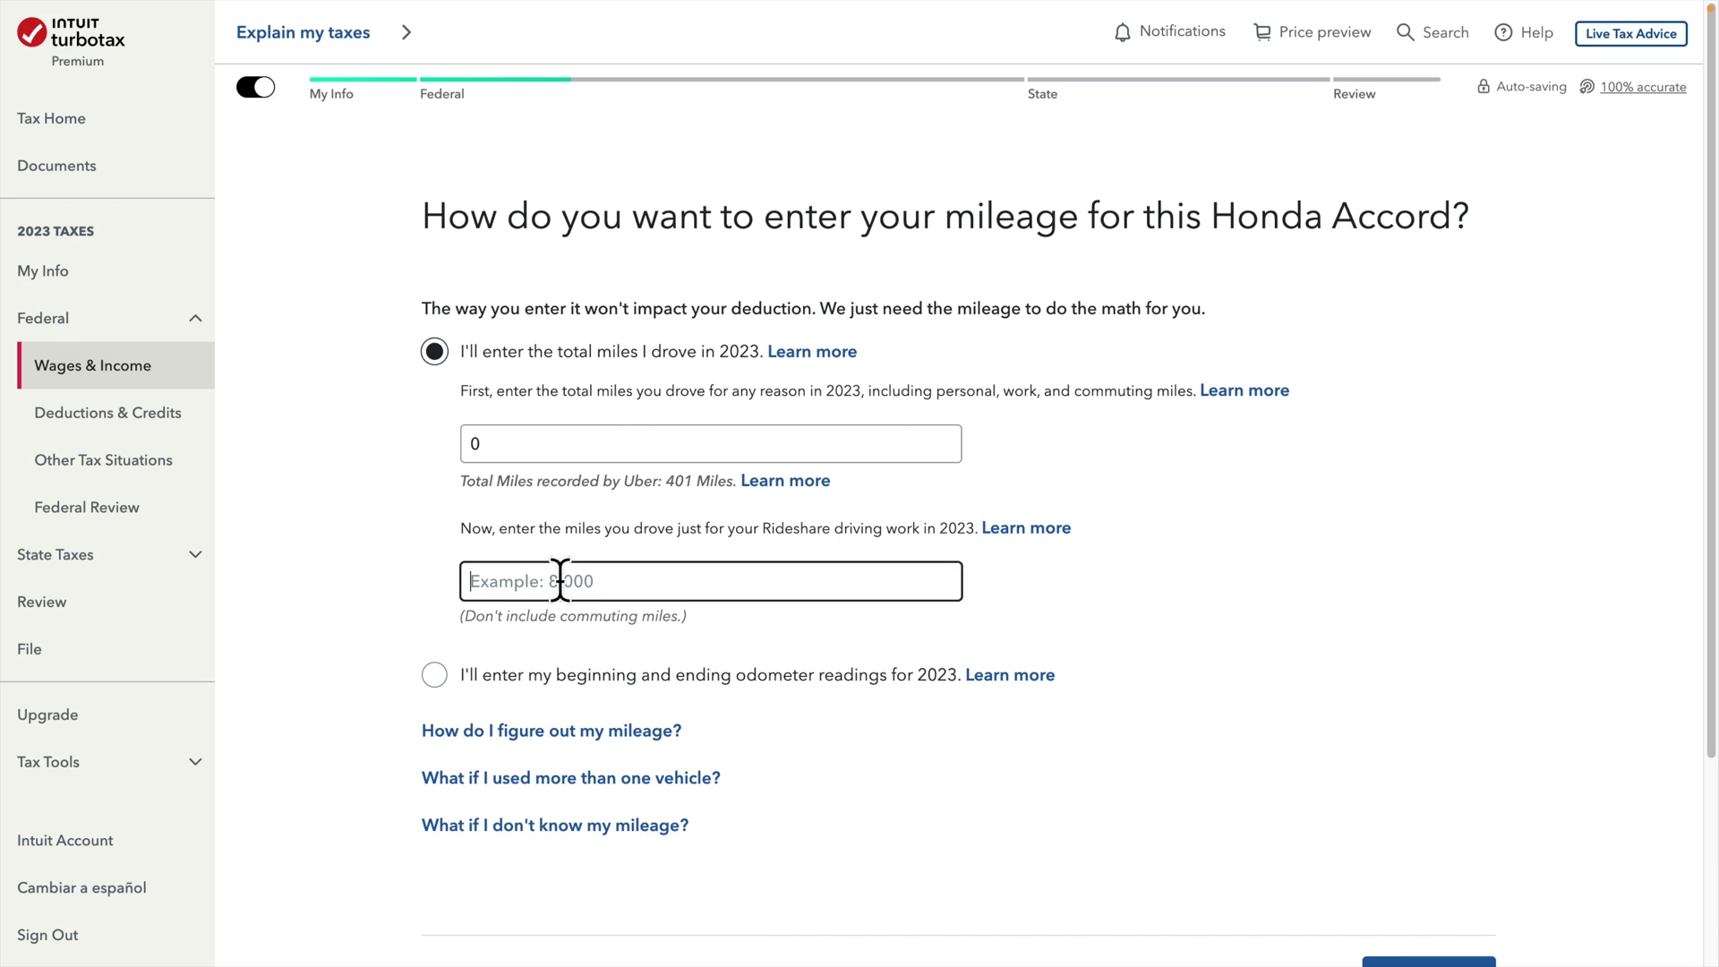
type("230")
scroll(1189, 589, "down", 1)
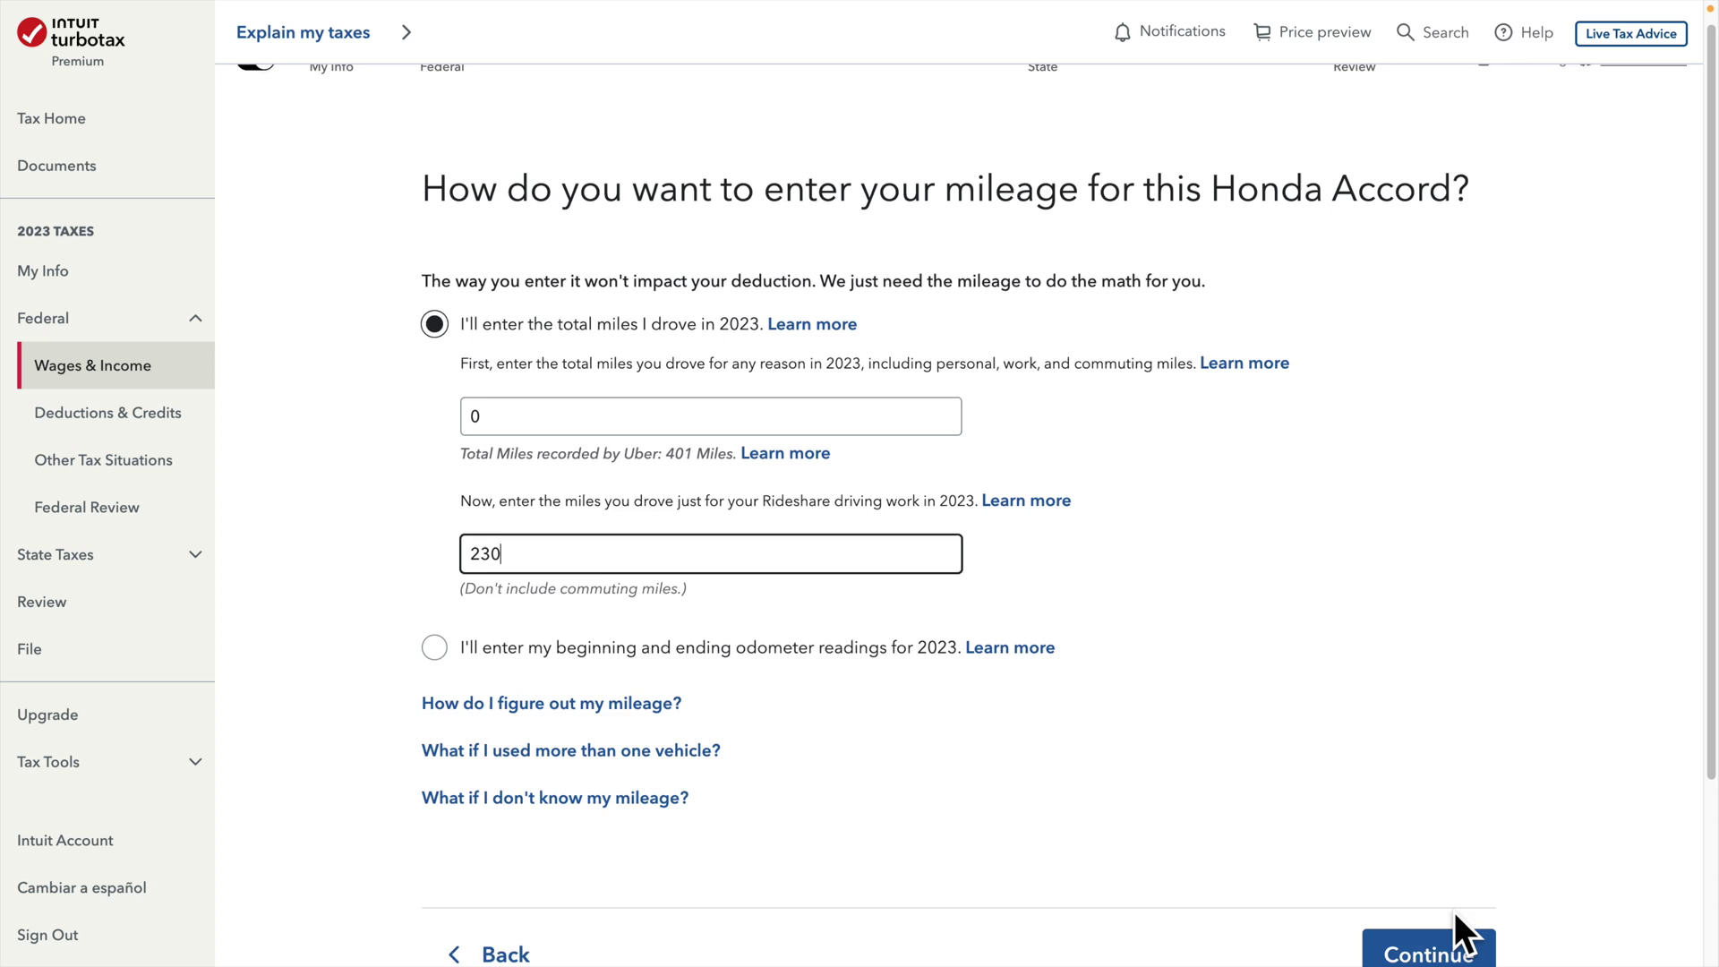
scroll(1450, 918, "down", 2)
left_click(1443, 852)
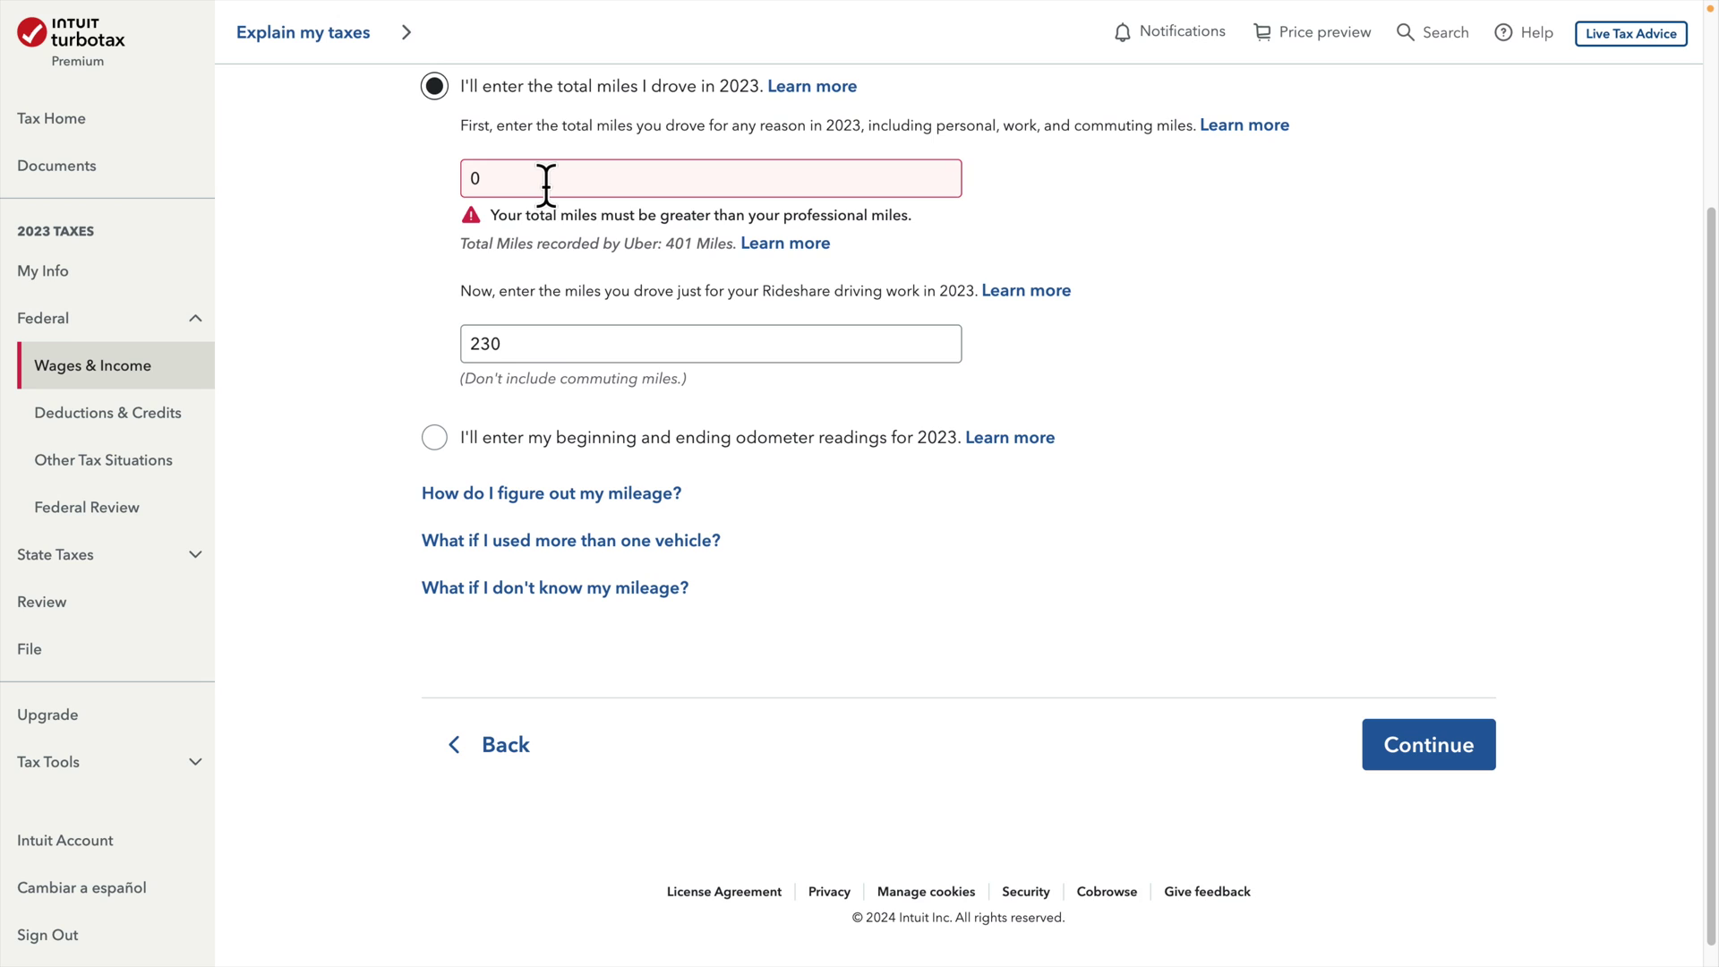
Re-enter the Honda Accord's total miles as 401, matching the miles Uber recorded.
left_click_drag(546, 185, 417, 173)
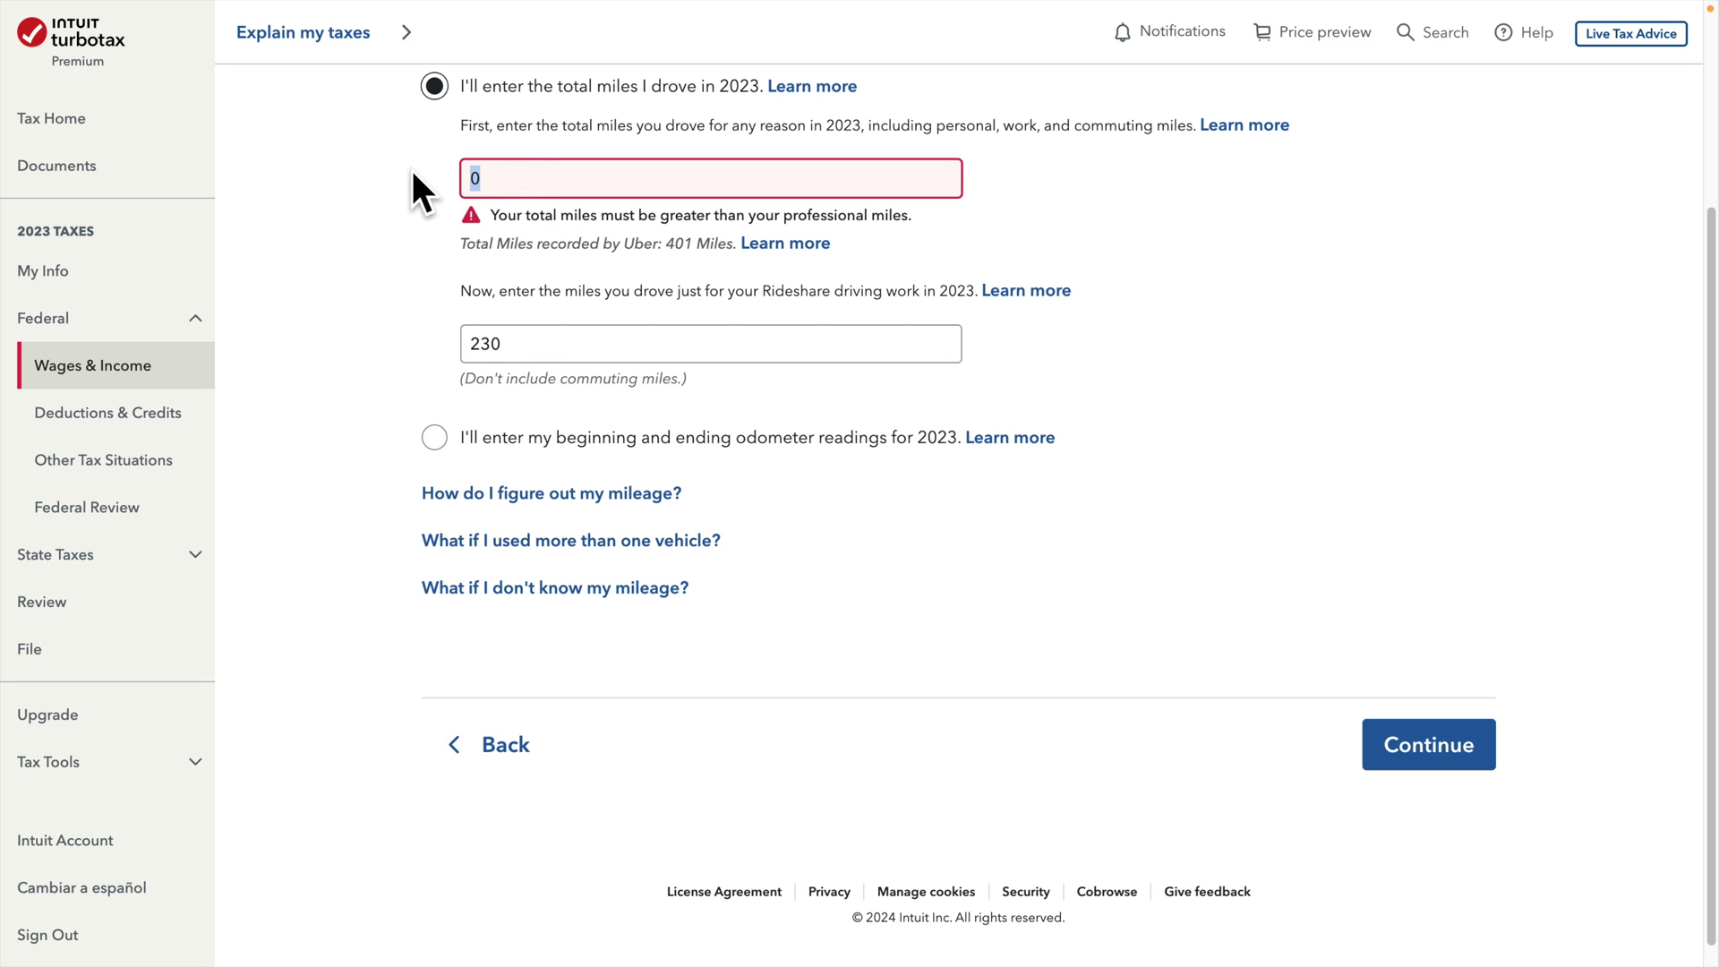
type("230")
scroll(775, 241, "up", 1)
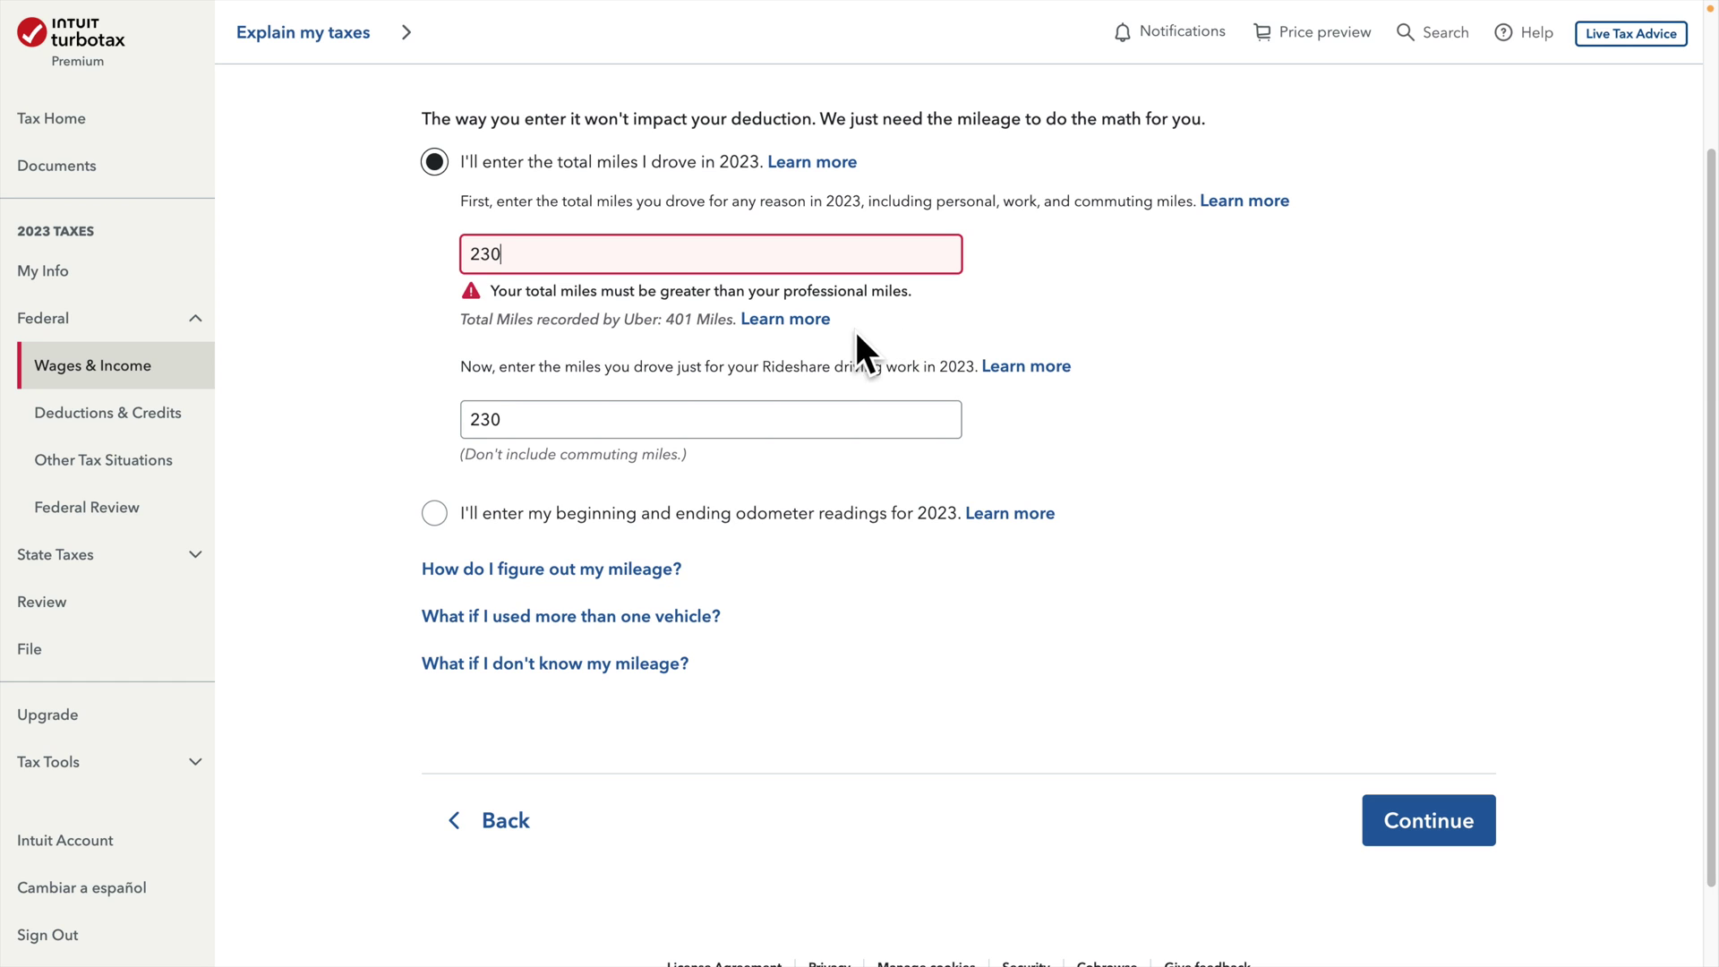
scroll(765, 371, "up", 1)
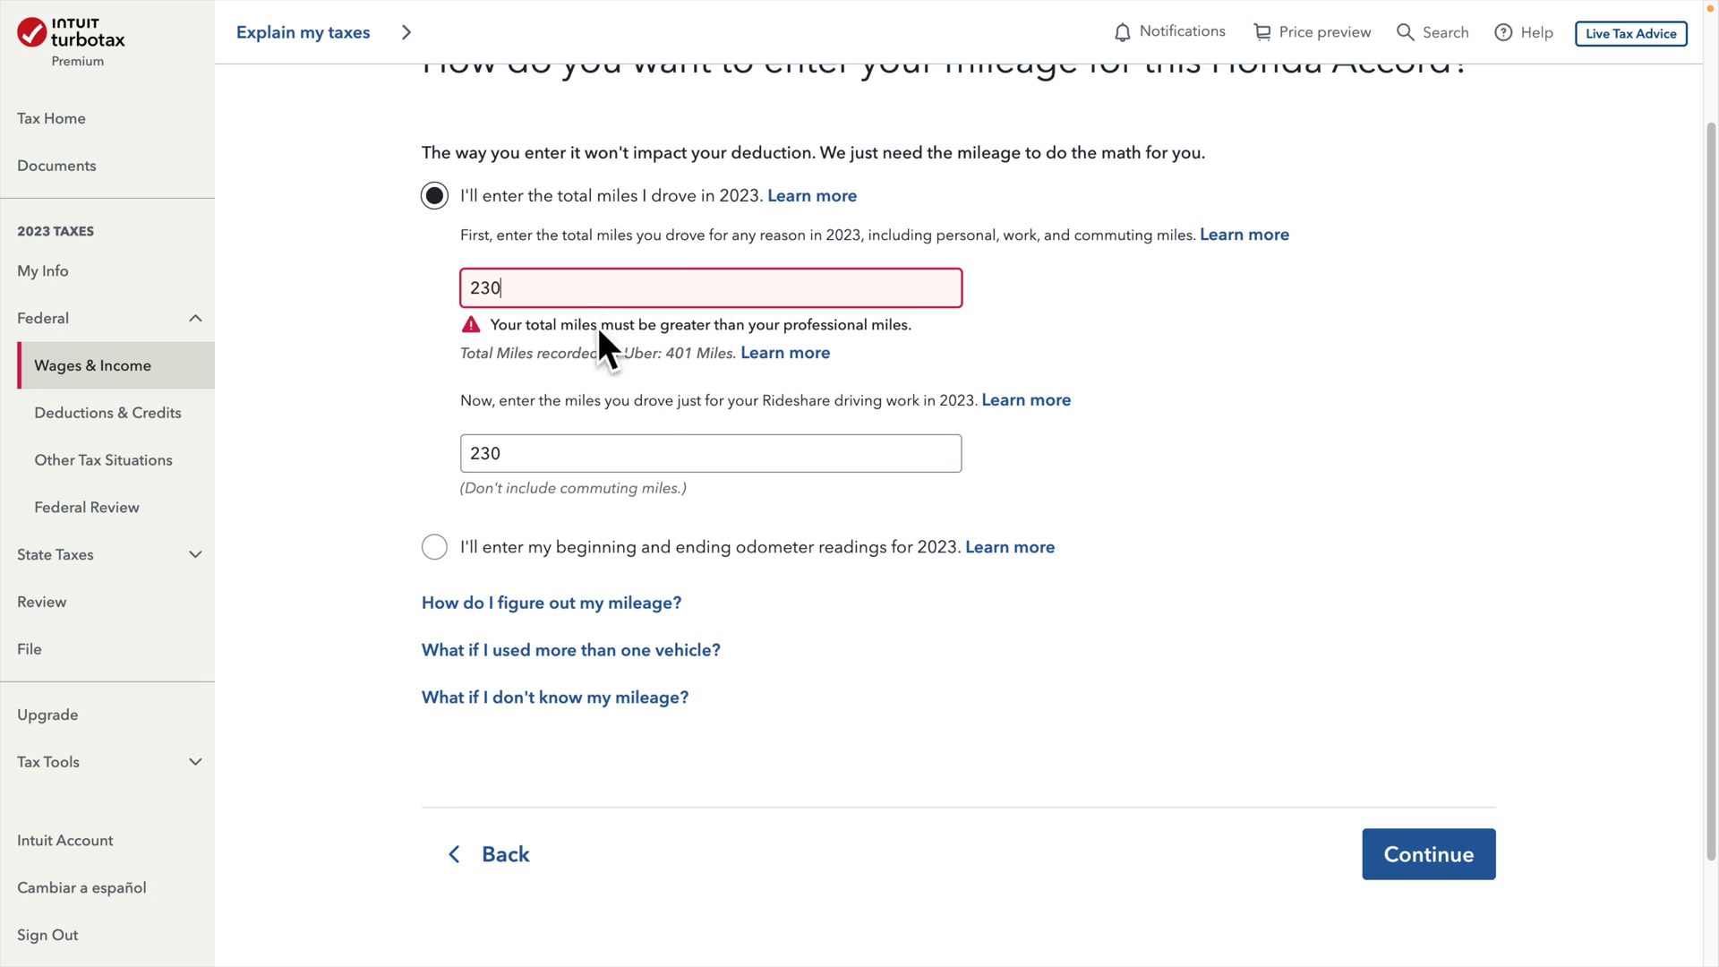
left_click_drag(513, 289, 464, 286)
key("BackSpace")
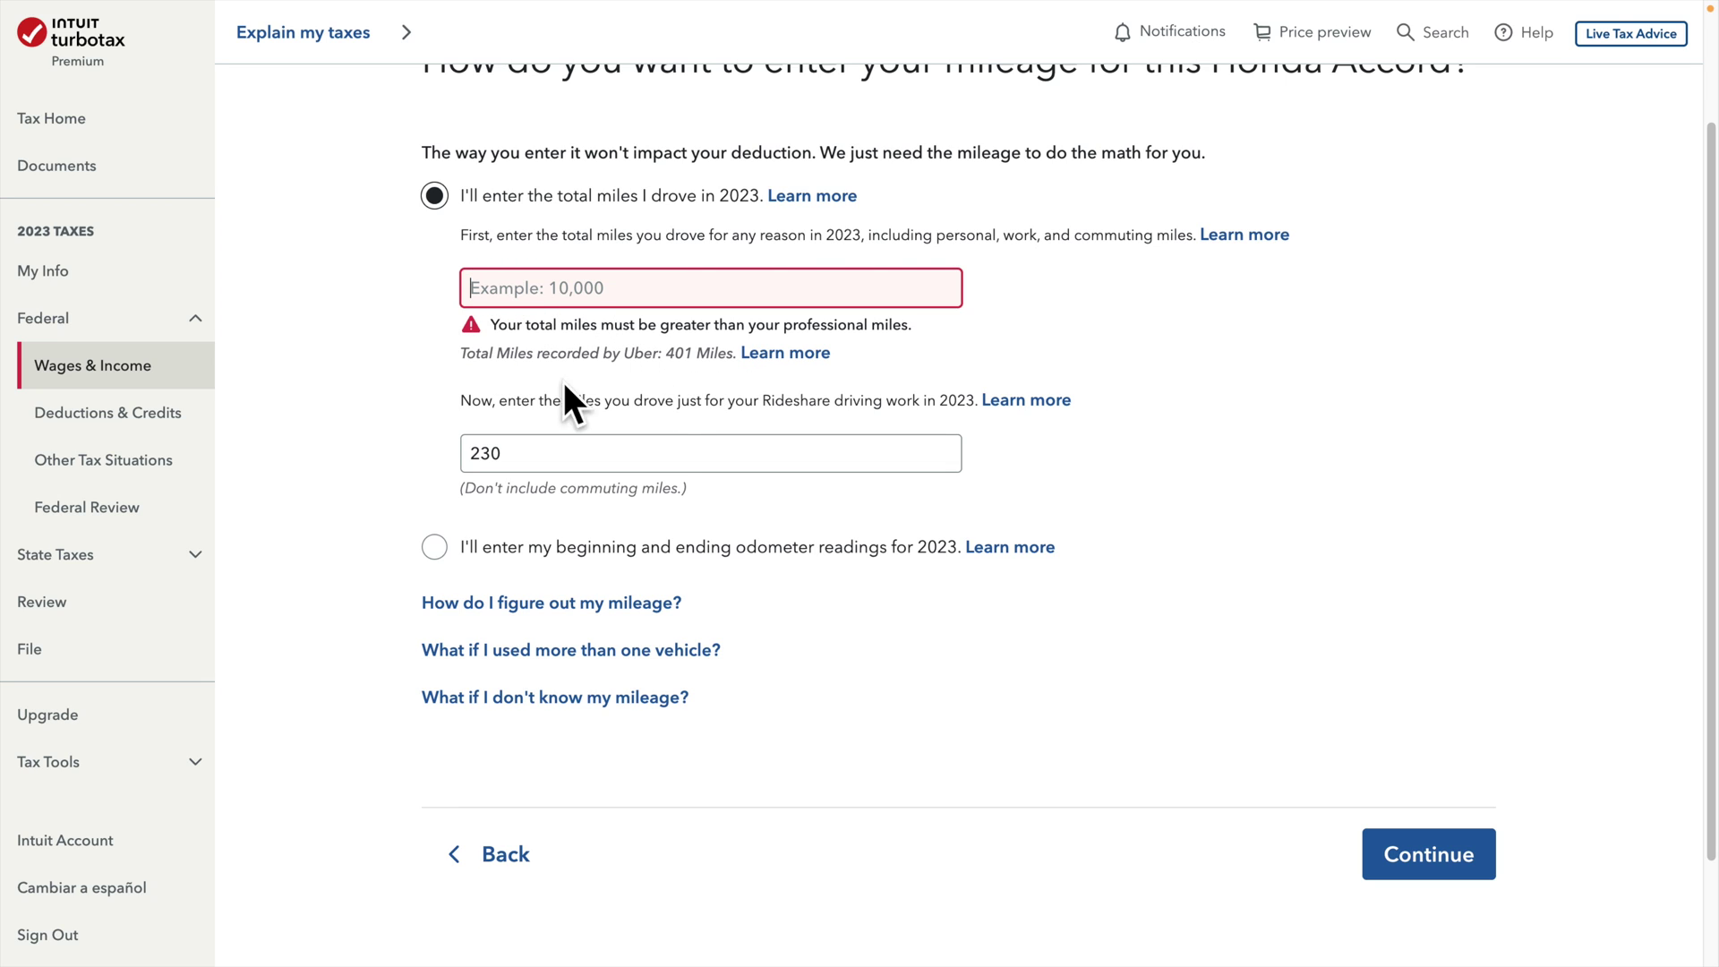
left_click(688, 364)
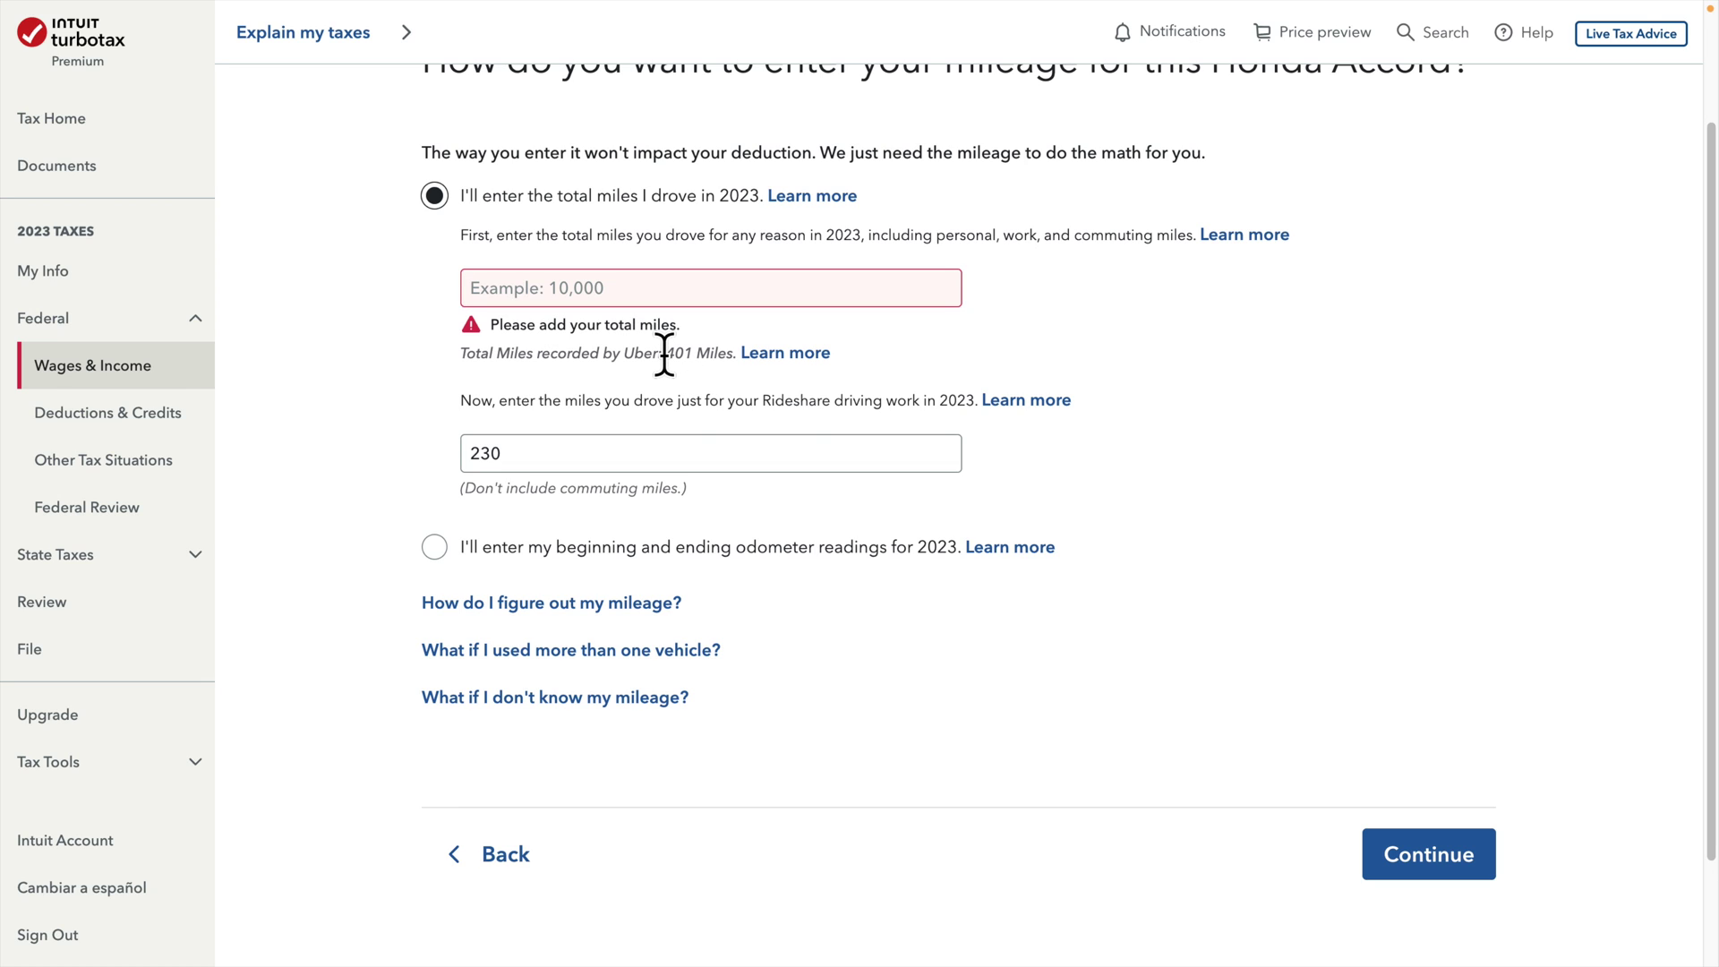
left_click_drag(663, 354, 727, 354)
left_click(504, 287)
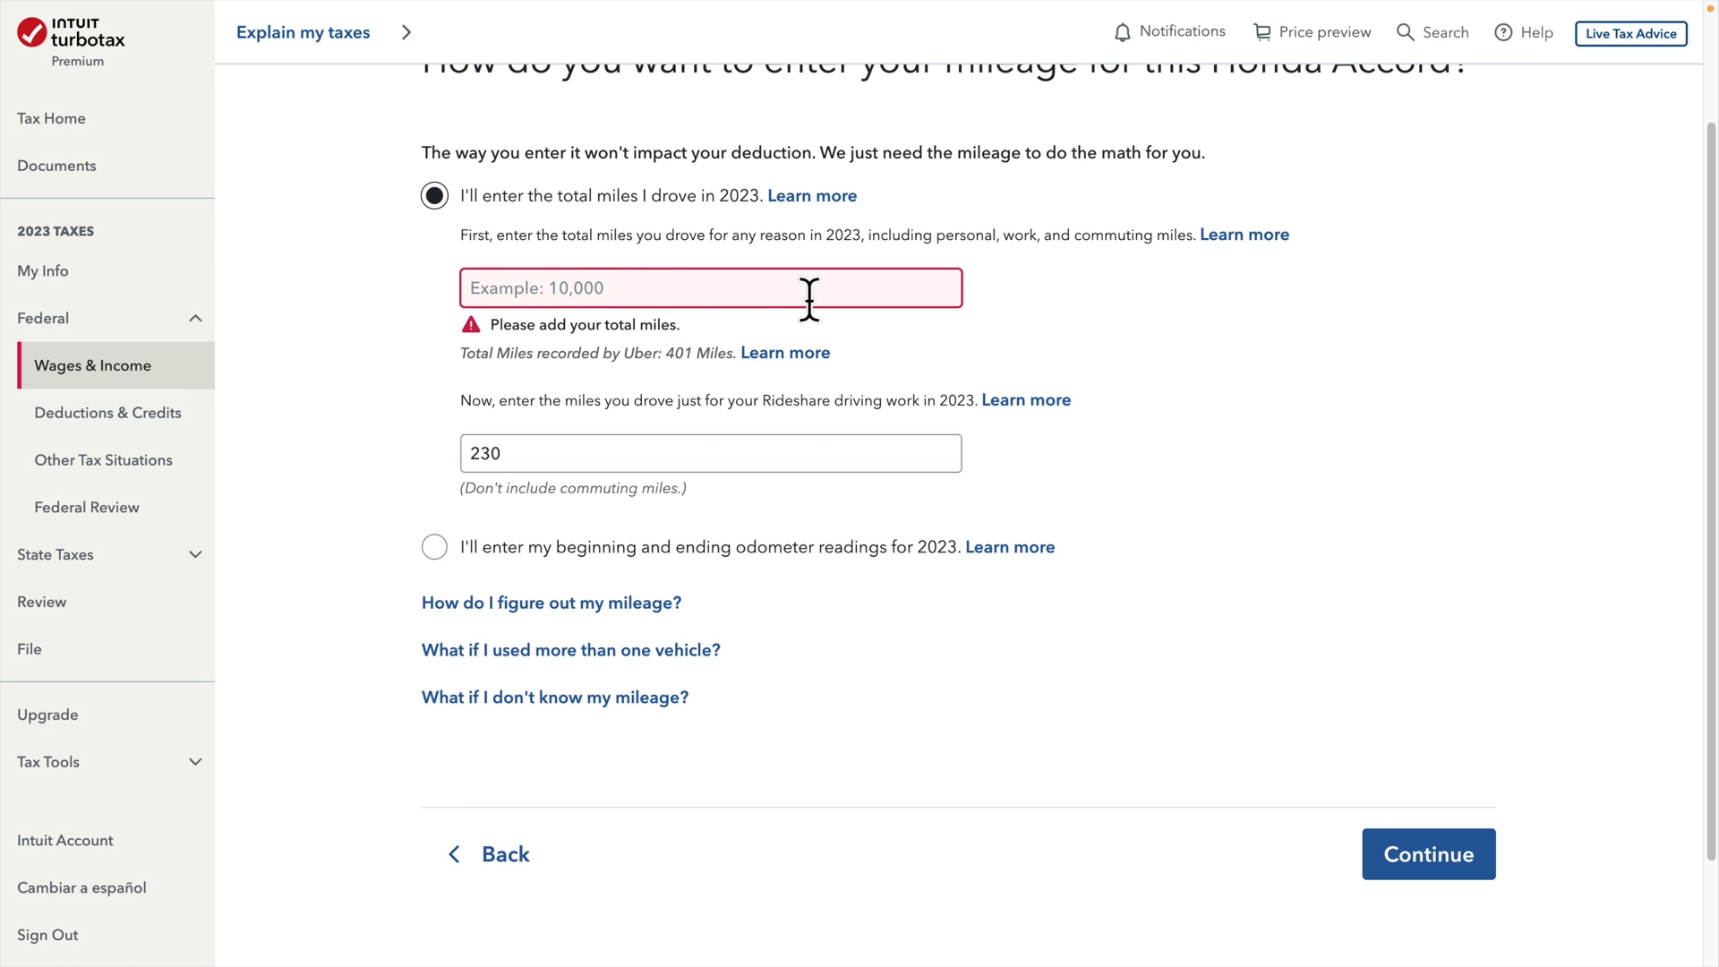
type("401")
left_click(1047, 365)
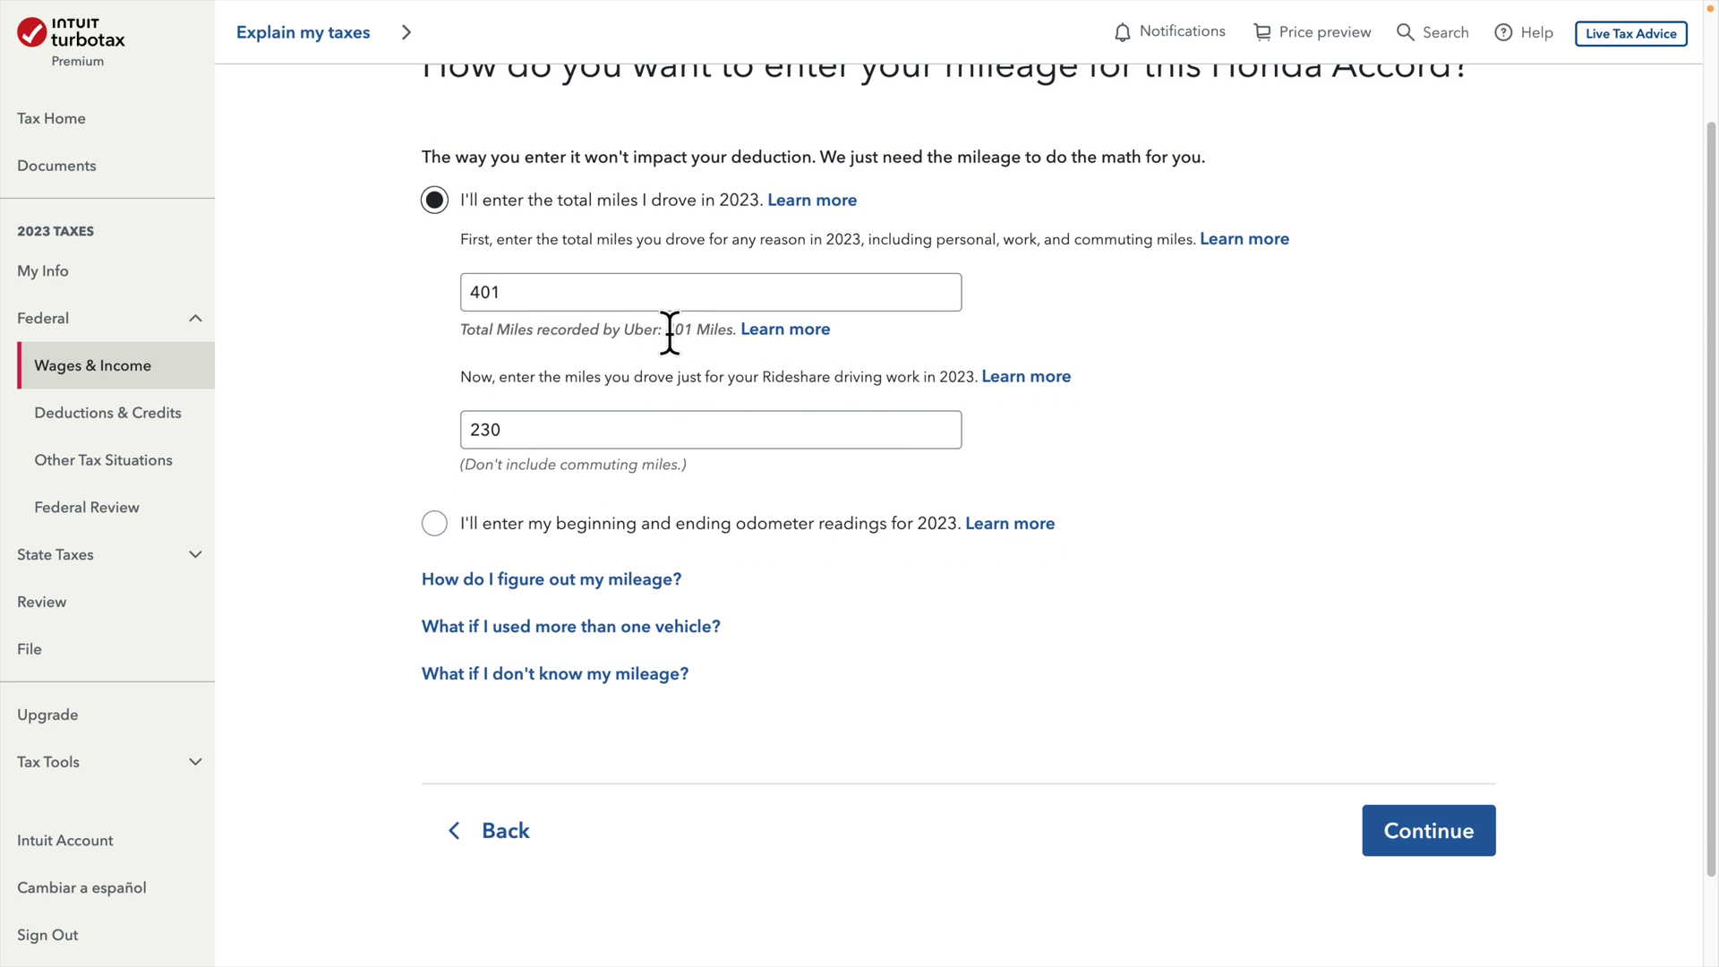
Change the Rideshare driving miles from 230 to 401 and submit the mileage.
left_click_drag(665, 329, 728, 331)
left_click_drag(666, 376, 979, 376)
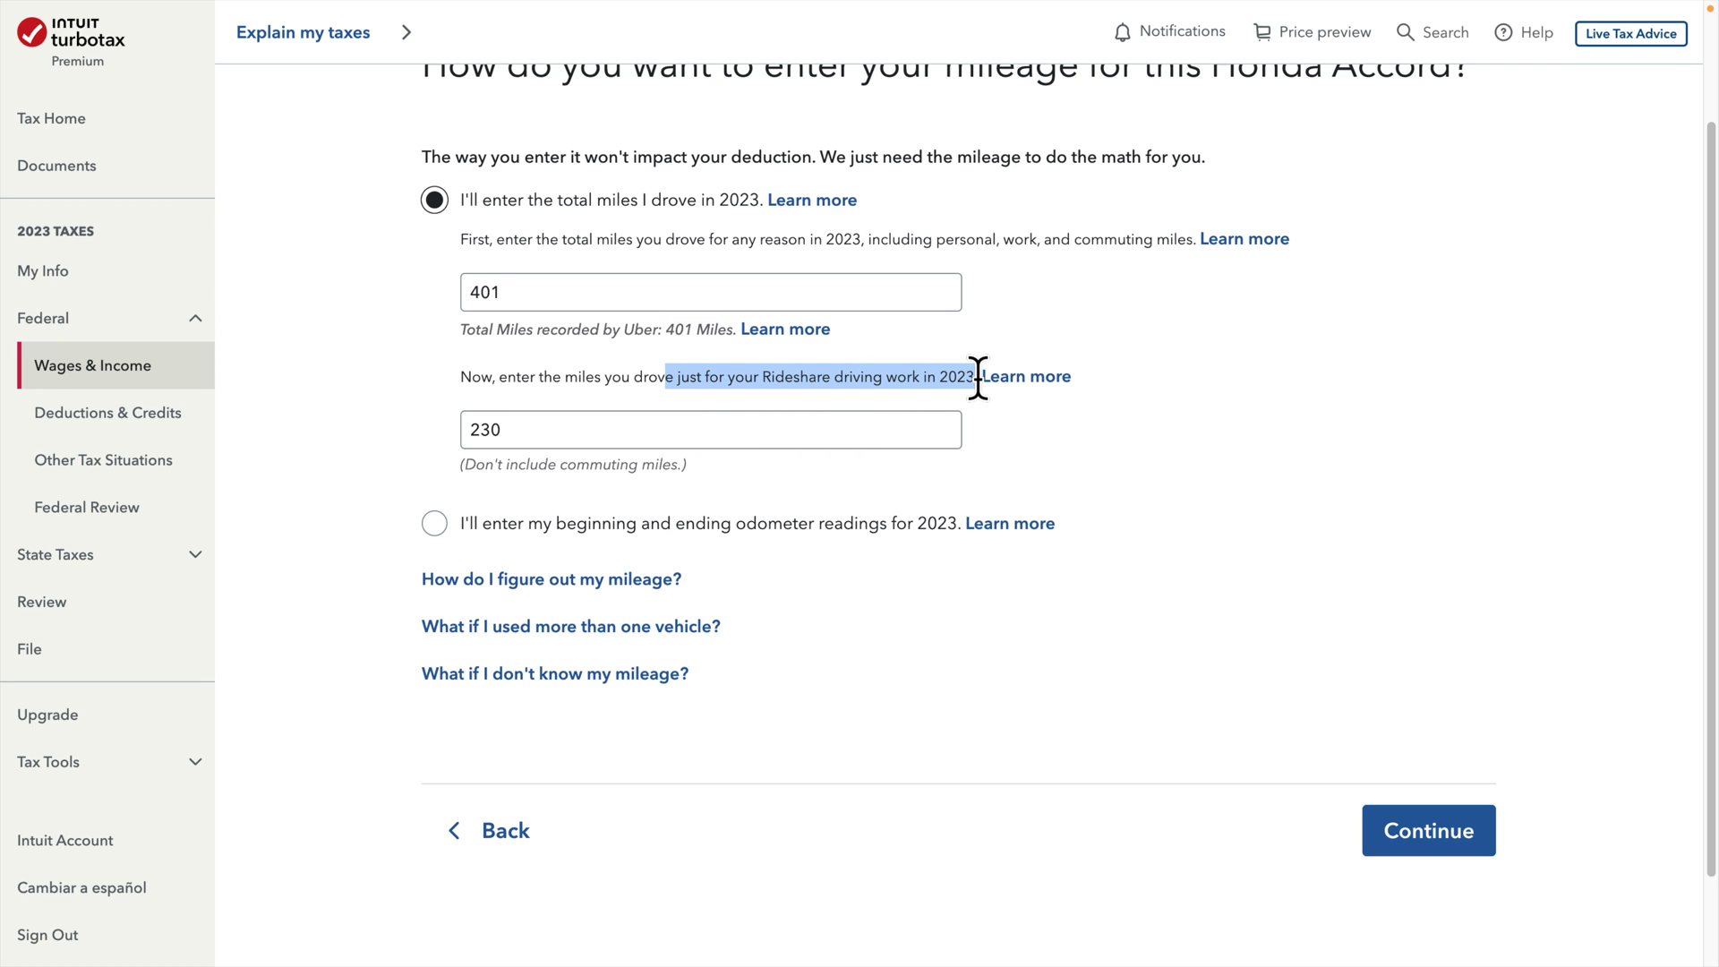
double_click(501, 434)
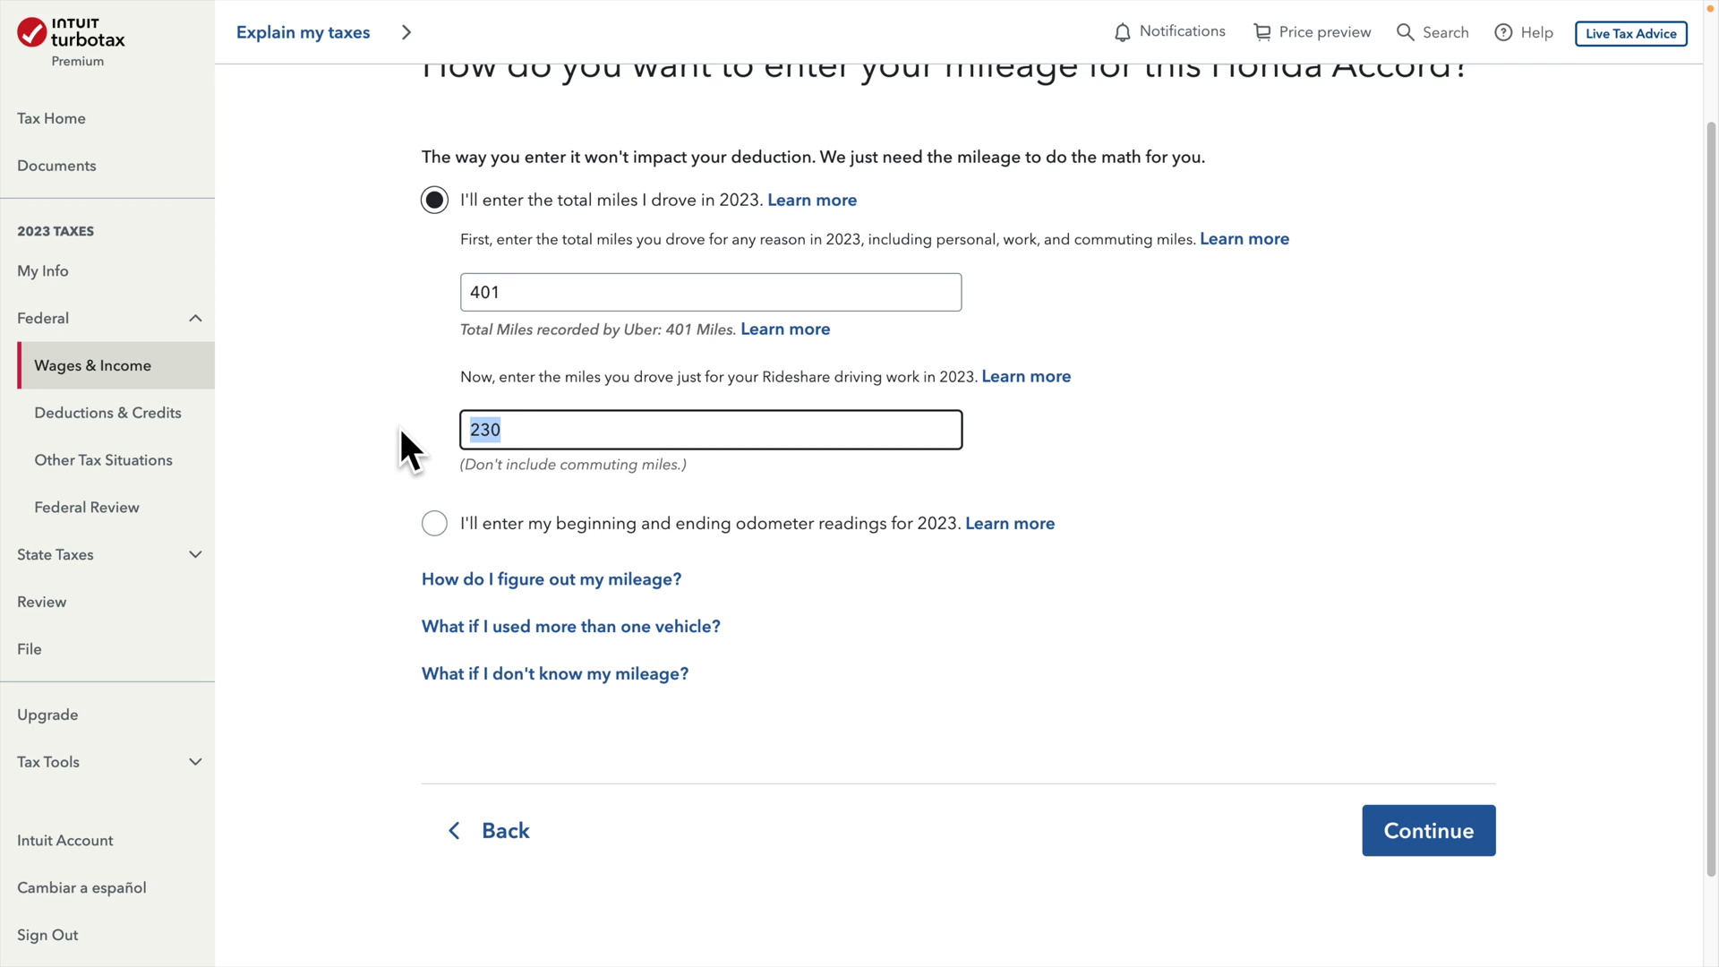
type("401")
left_click(1129, 416)
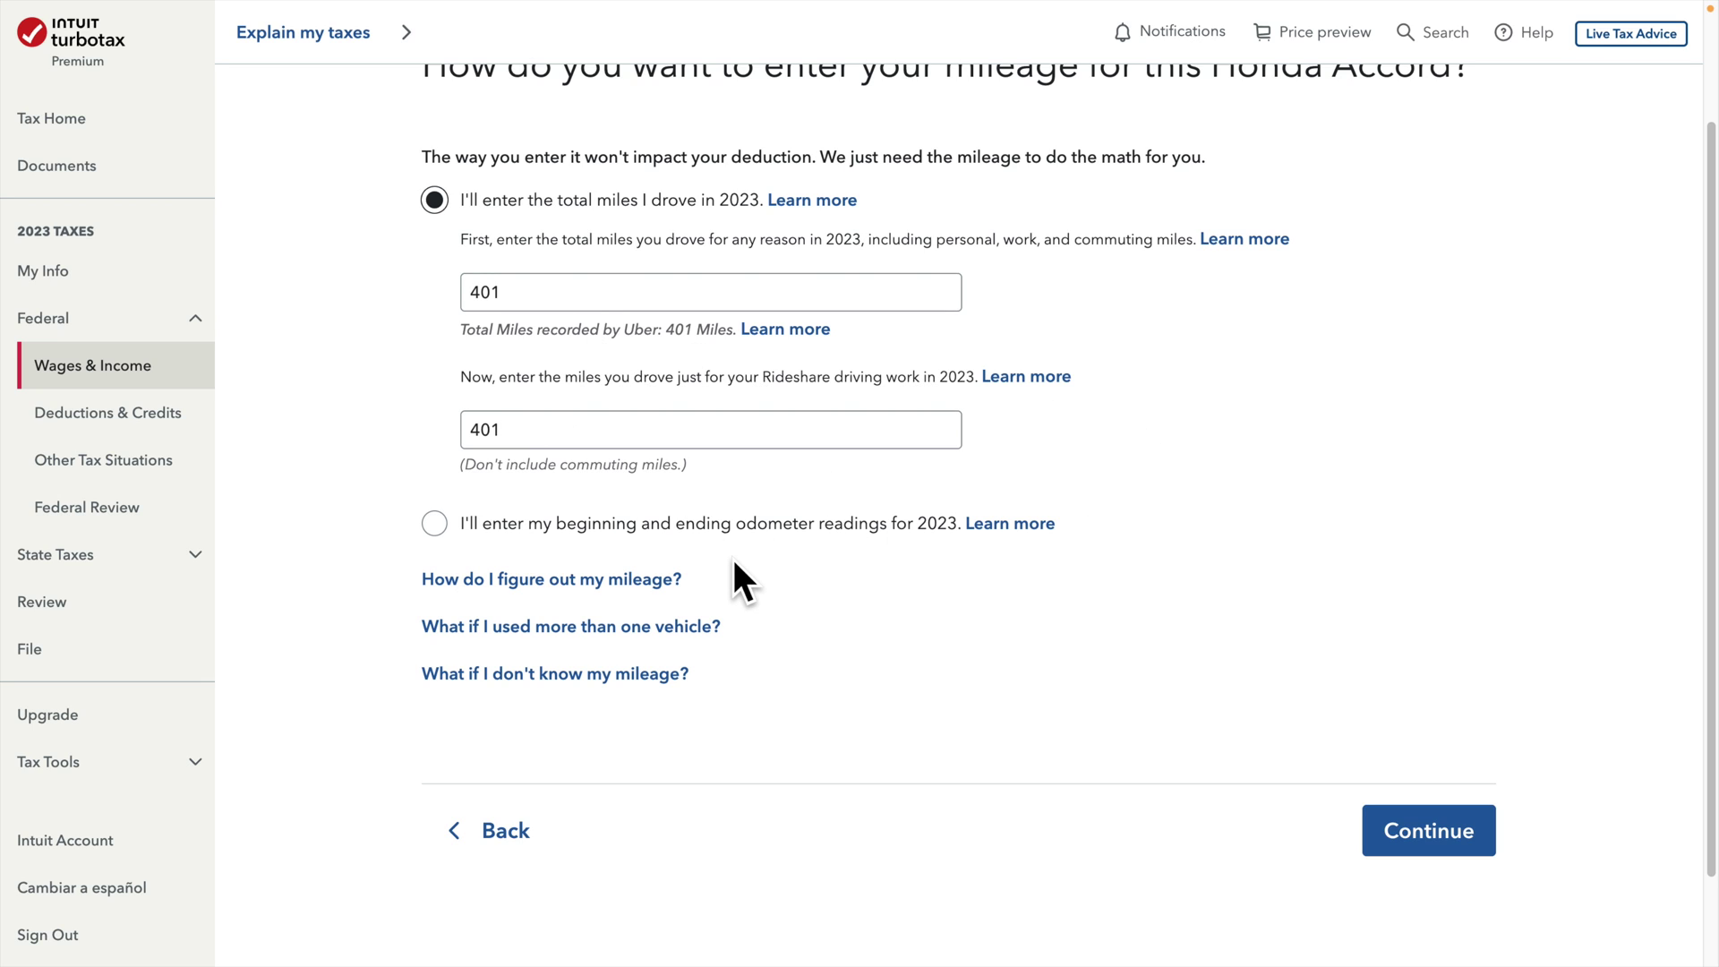
left_click(1450, 831)
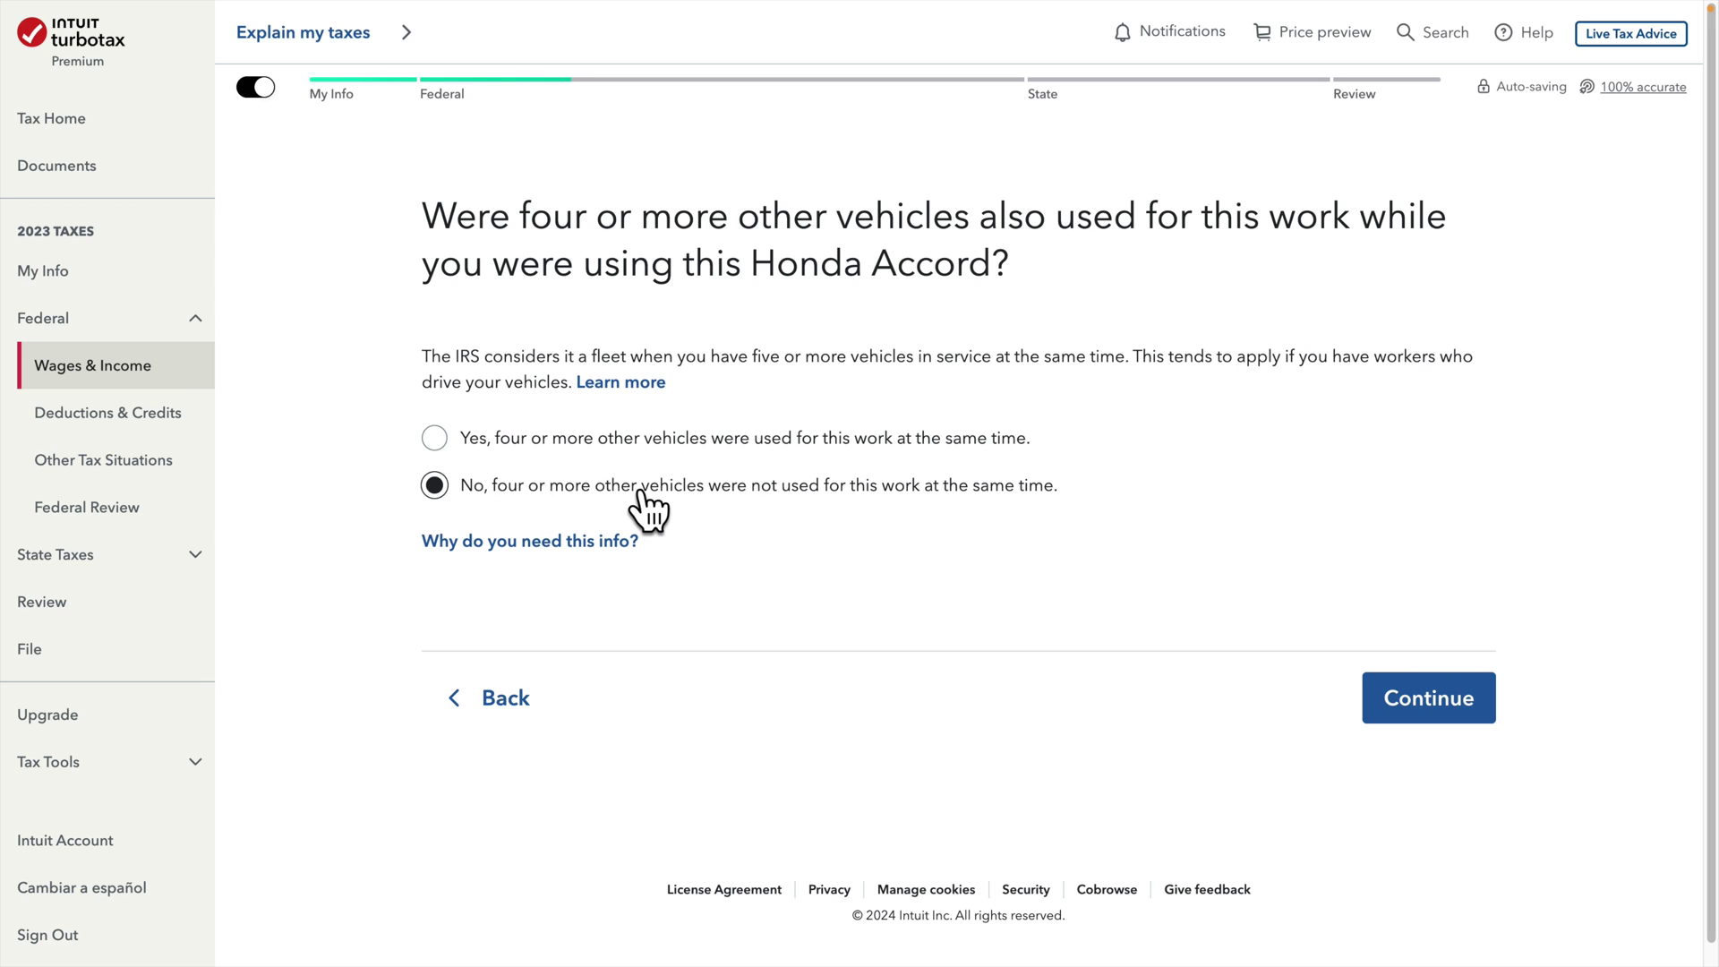
Answer No to the fleet question and choose the Honda Accord's $263 standard mileage deduction.
left_click(1446, 702)
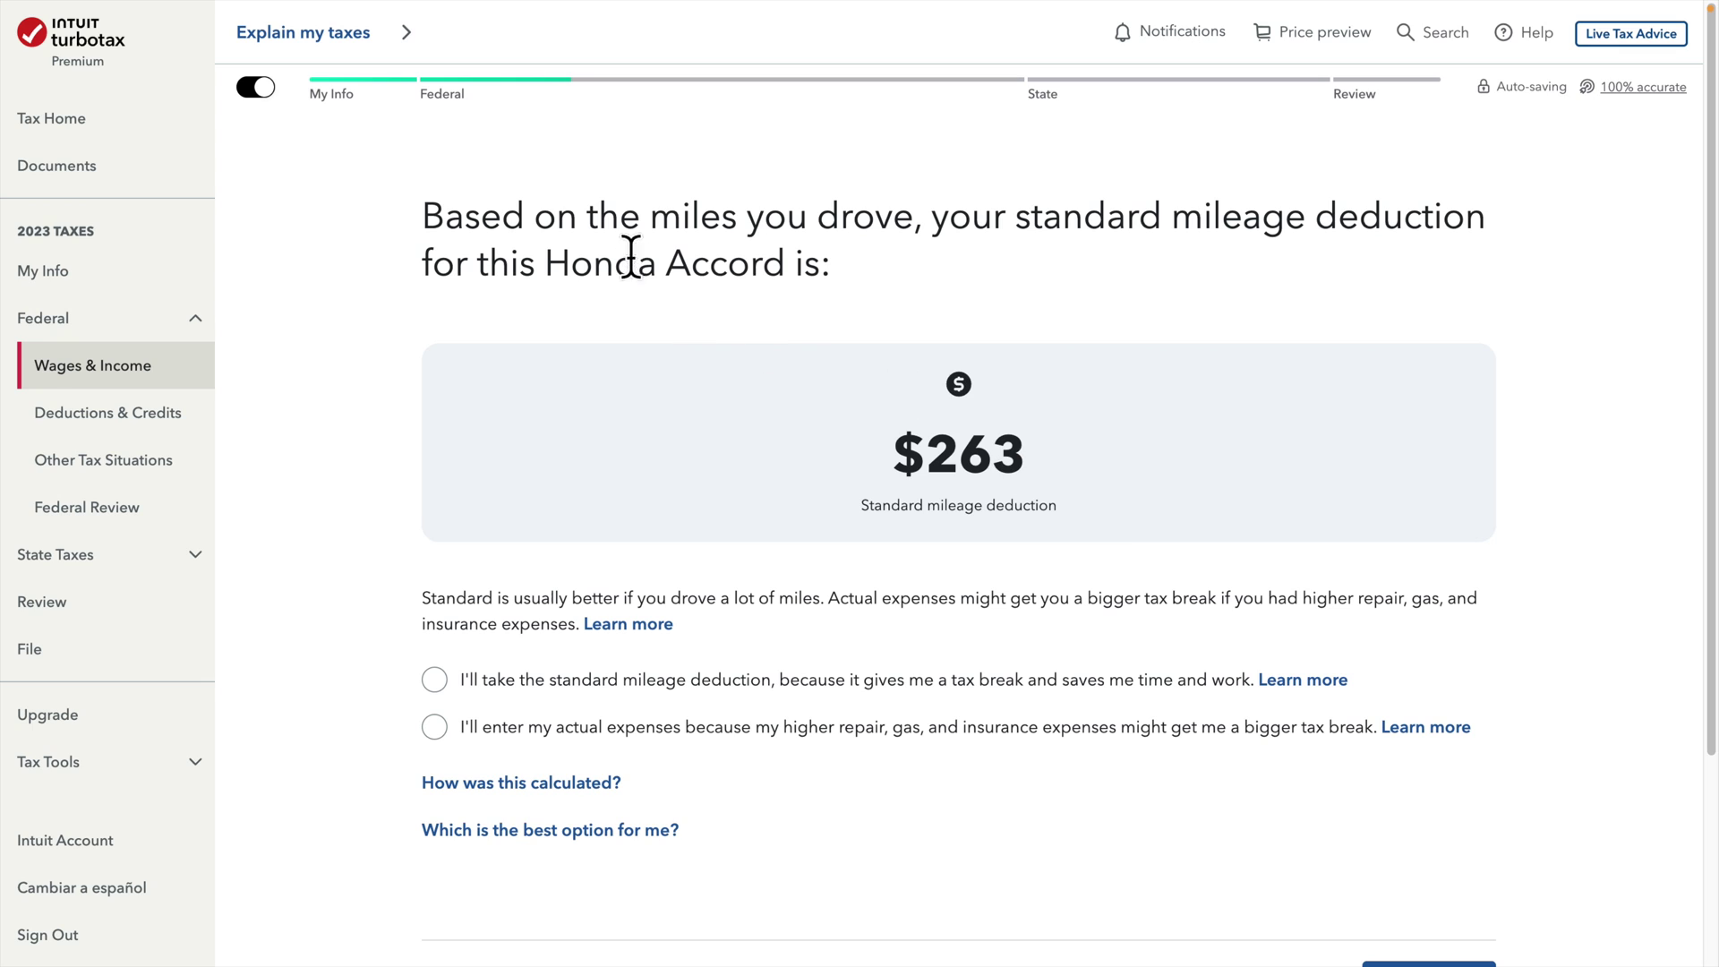
left_click_drag(641, 217, 1113, 238)
left_click_drag(615, 266, 831, 273)
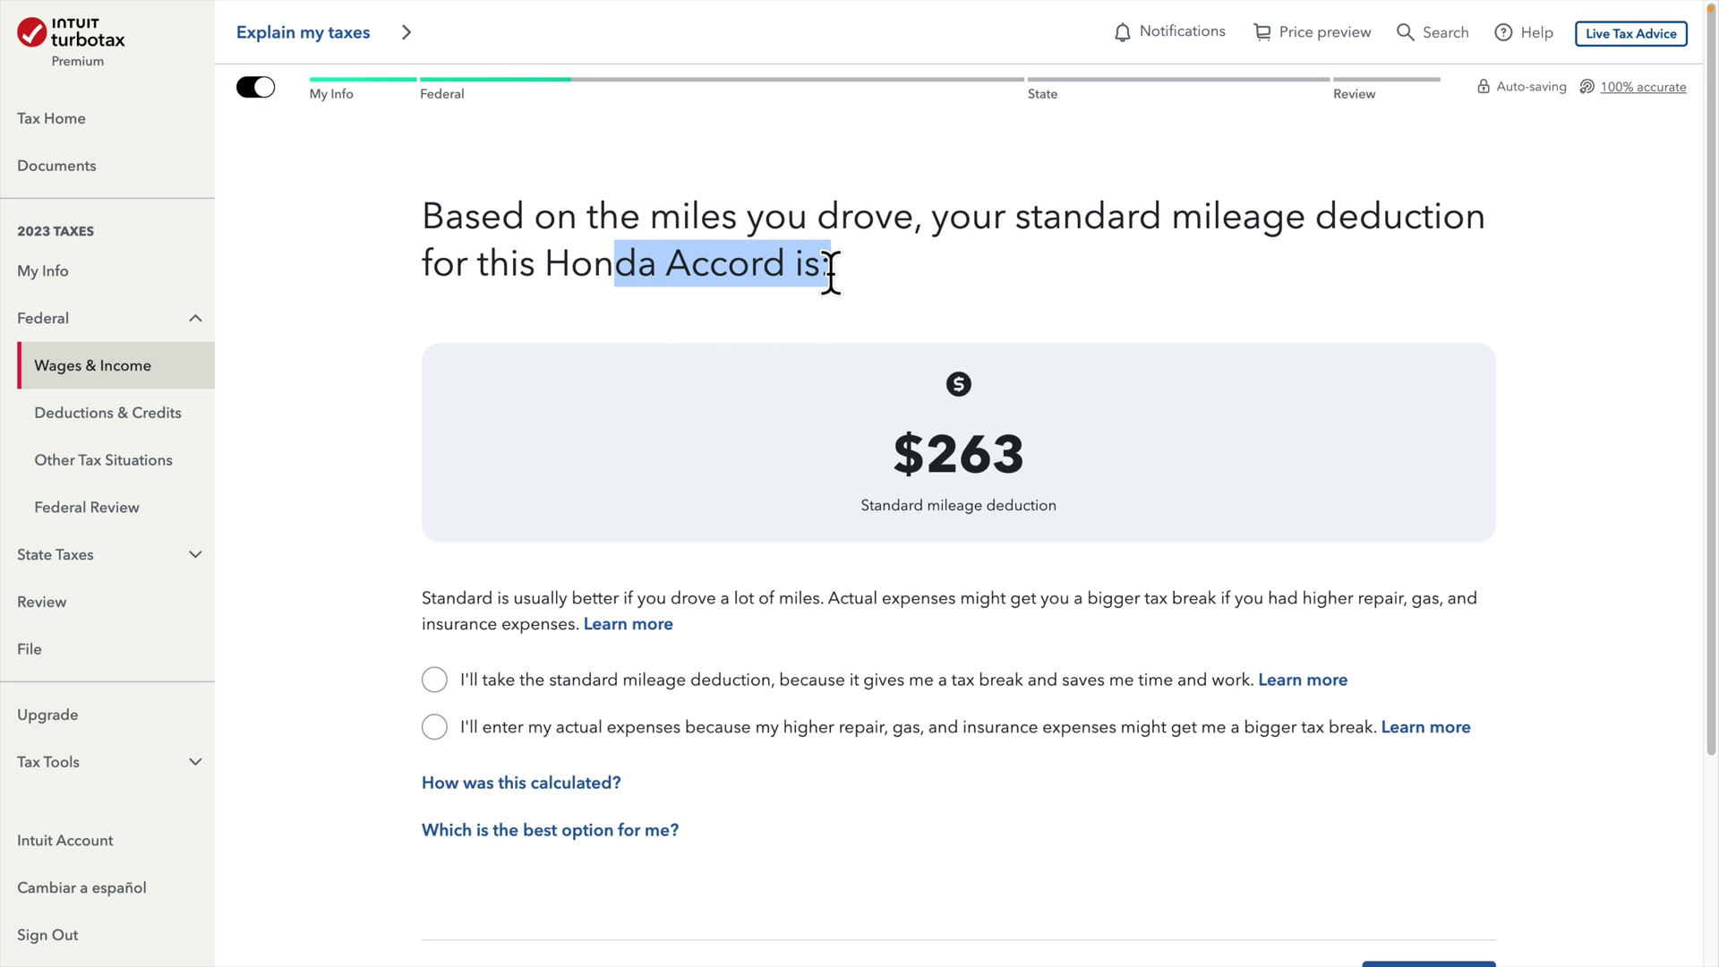
scroll(829, 532, "down", 1)
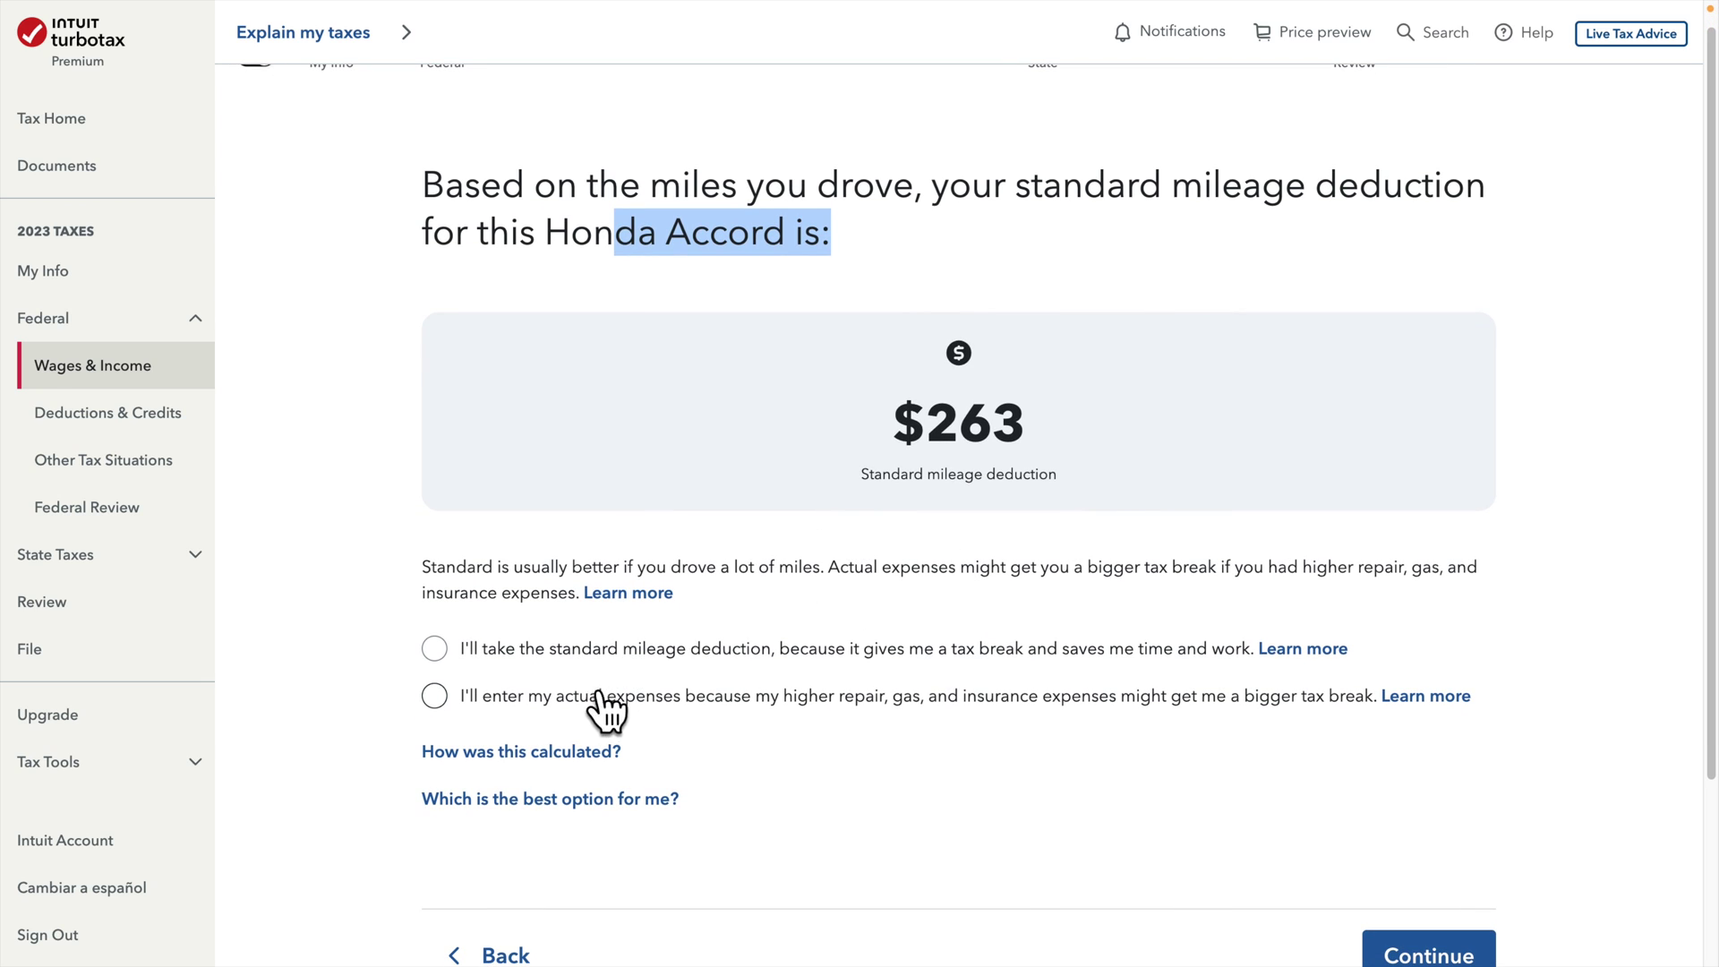
left_click(534, 665)
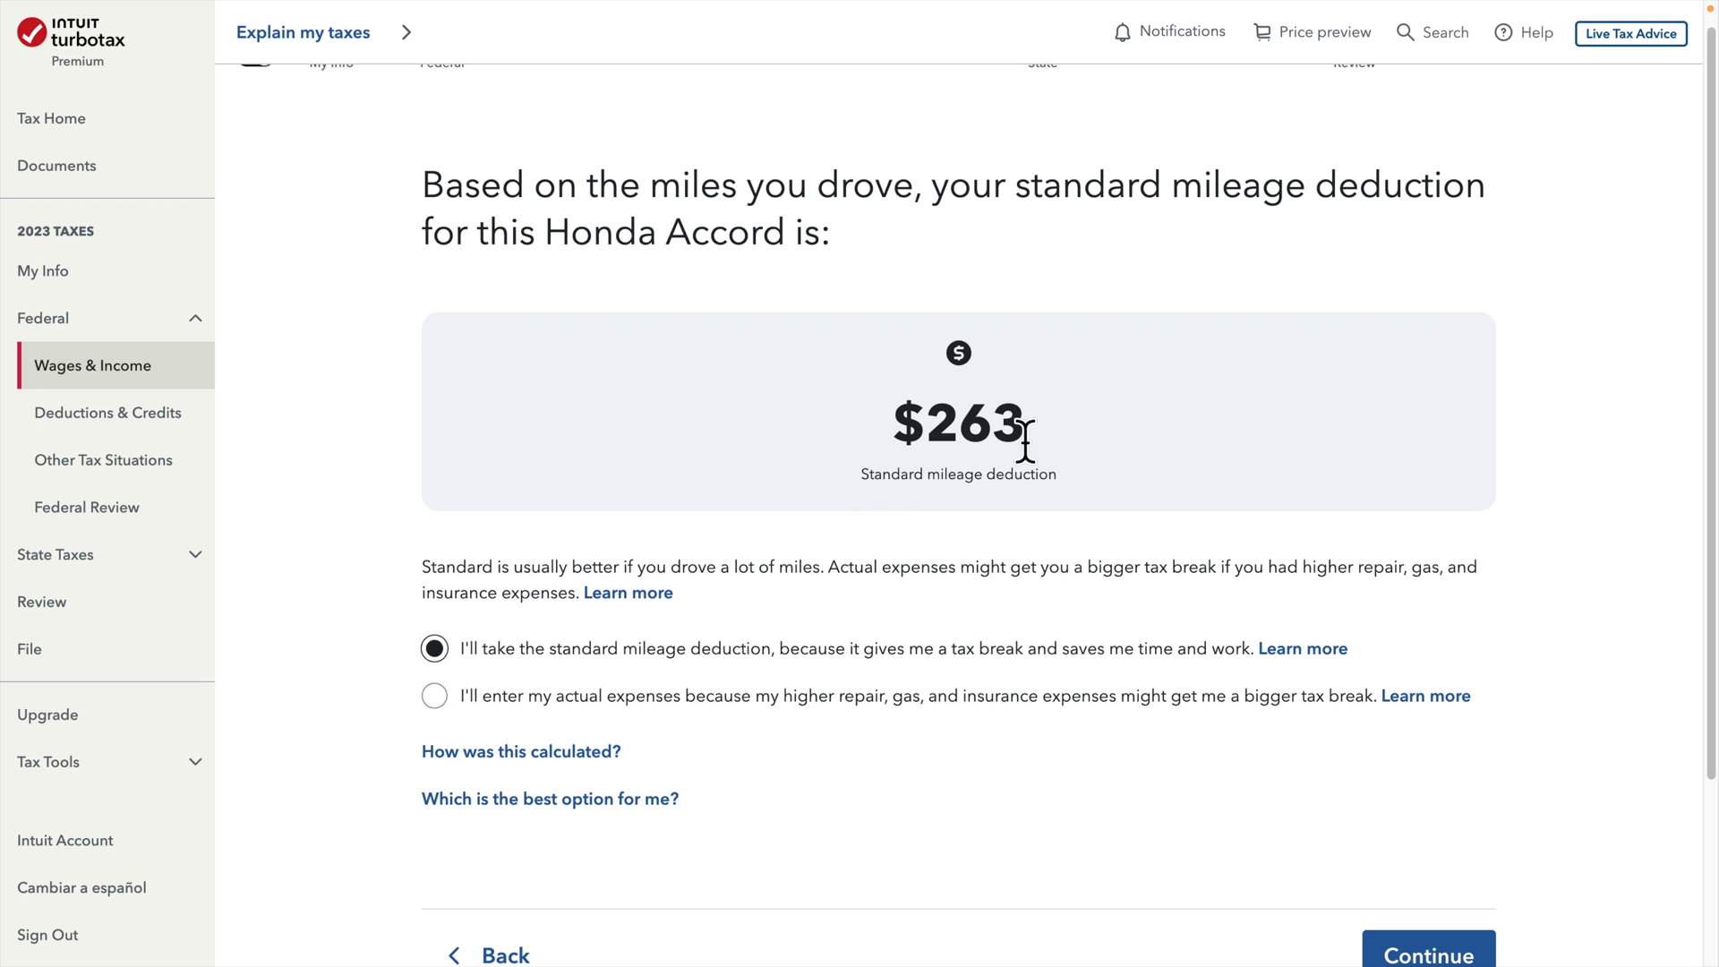
scroll(1400, 833, "down", 2)
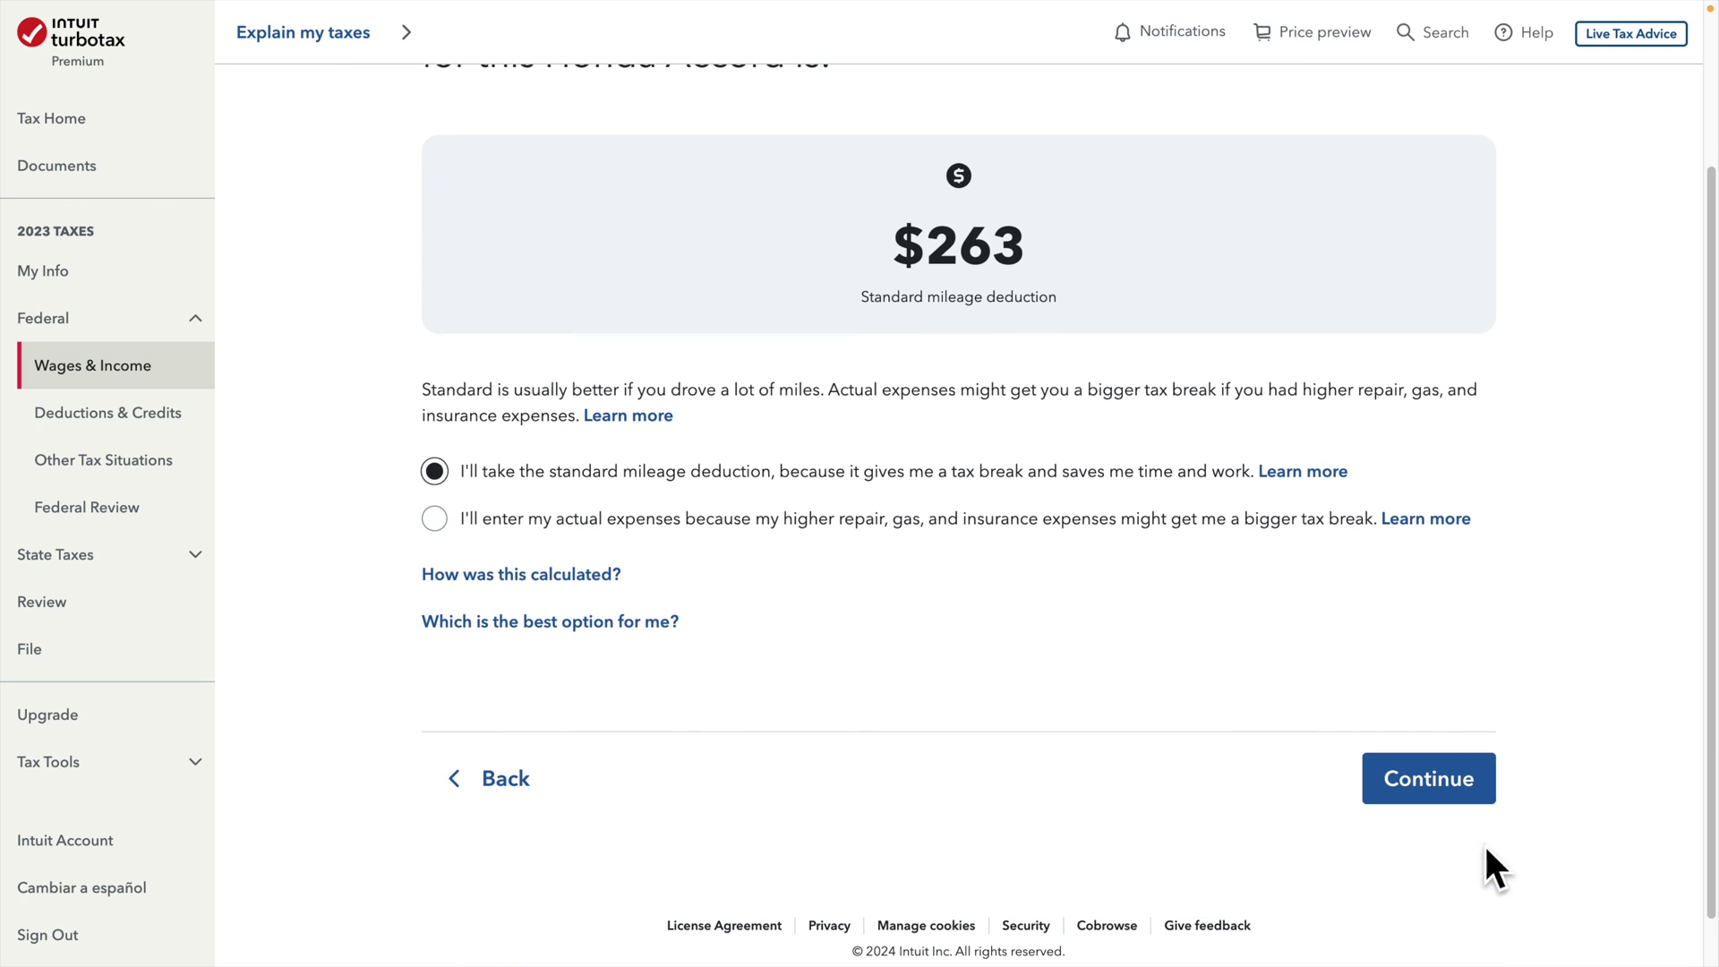
left_click(1442, 783)
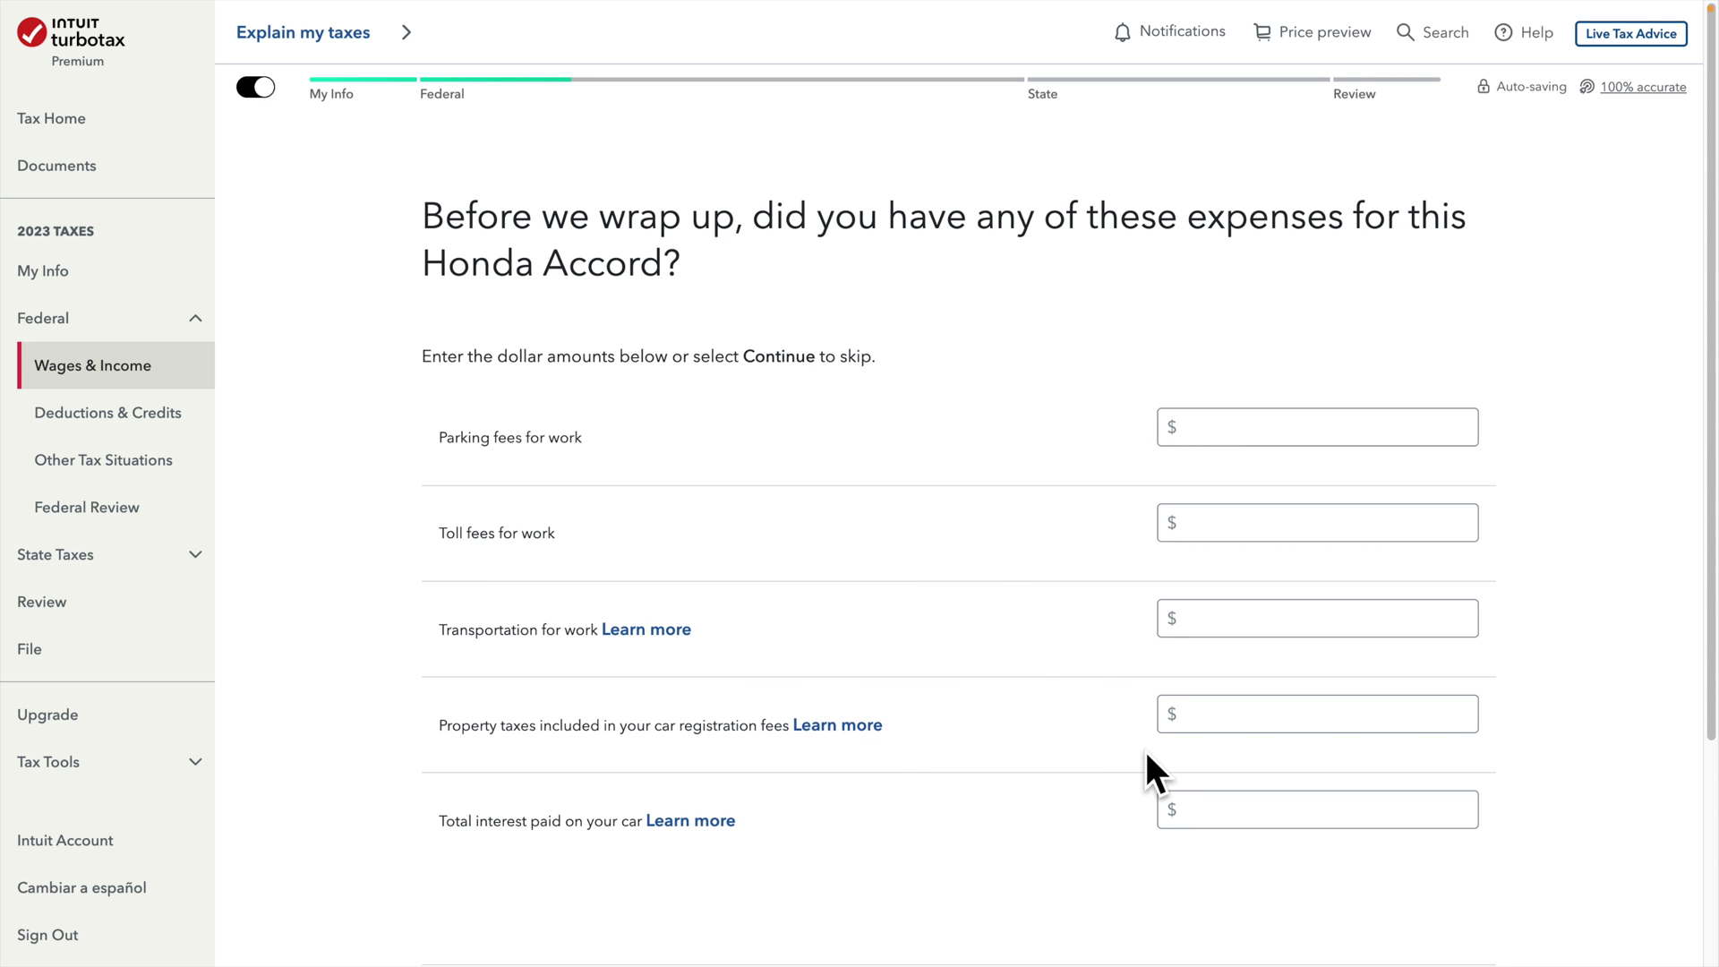
Leave parking, tolls and other car expenses blank and accept the $263 vehicle deduction.
scroll(1145, 748, "down", 2)
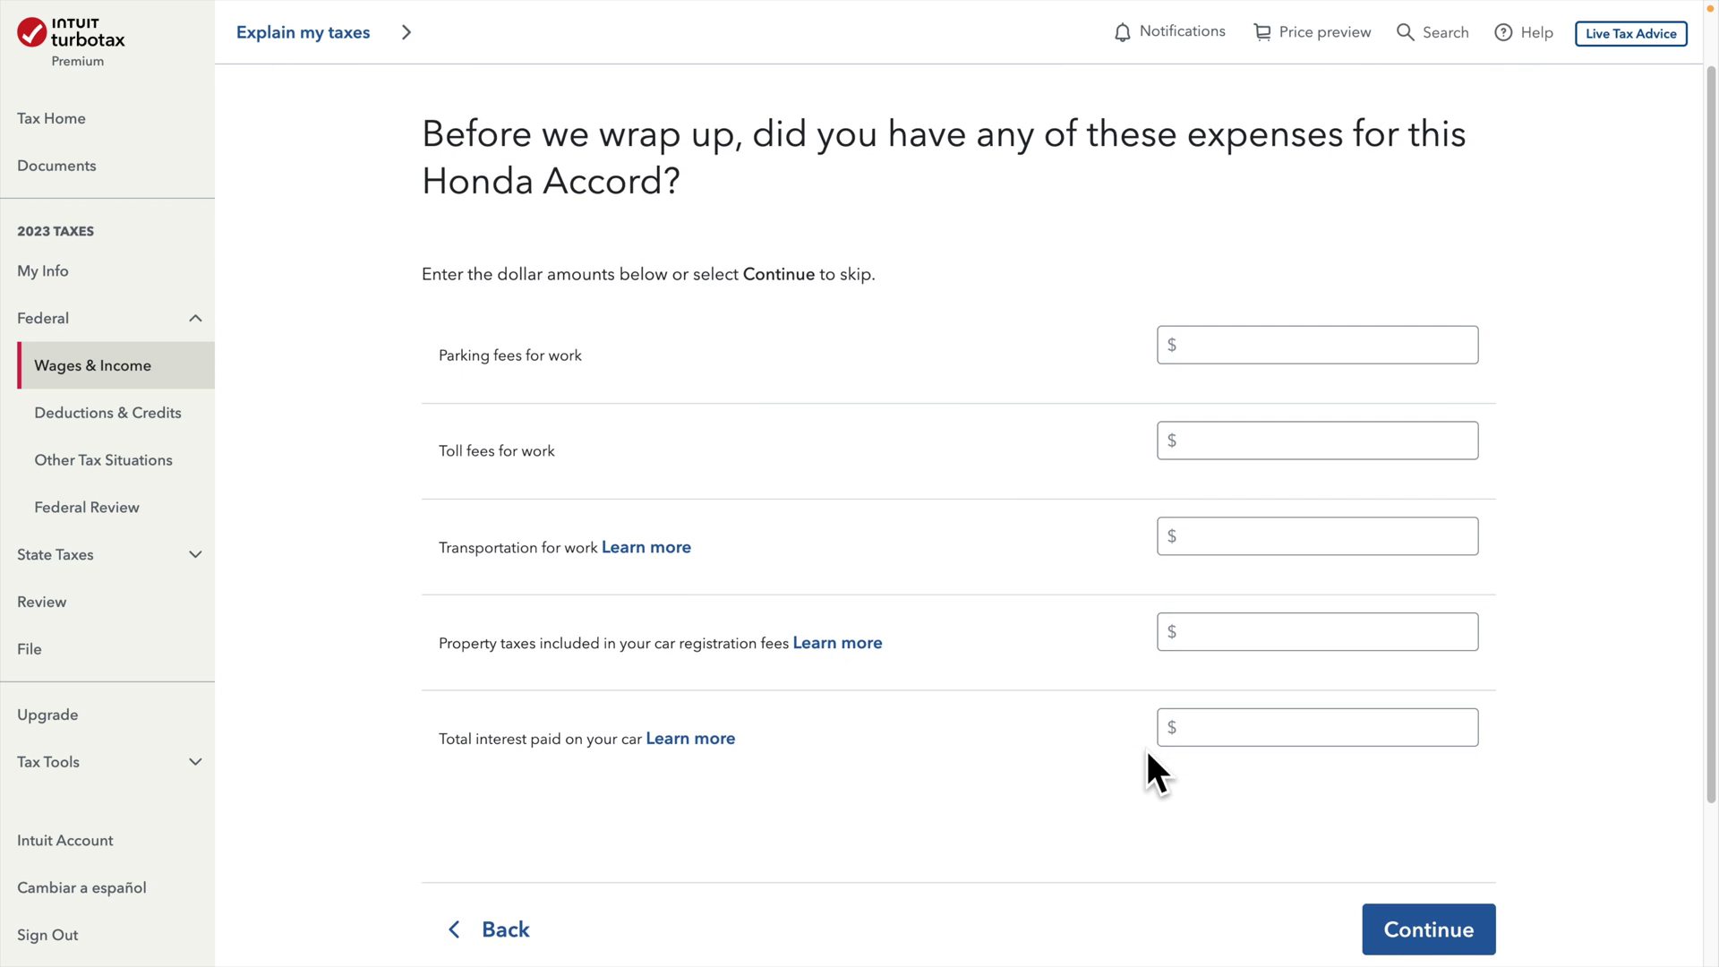
scroll(1145, 746, "down", 3)
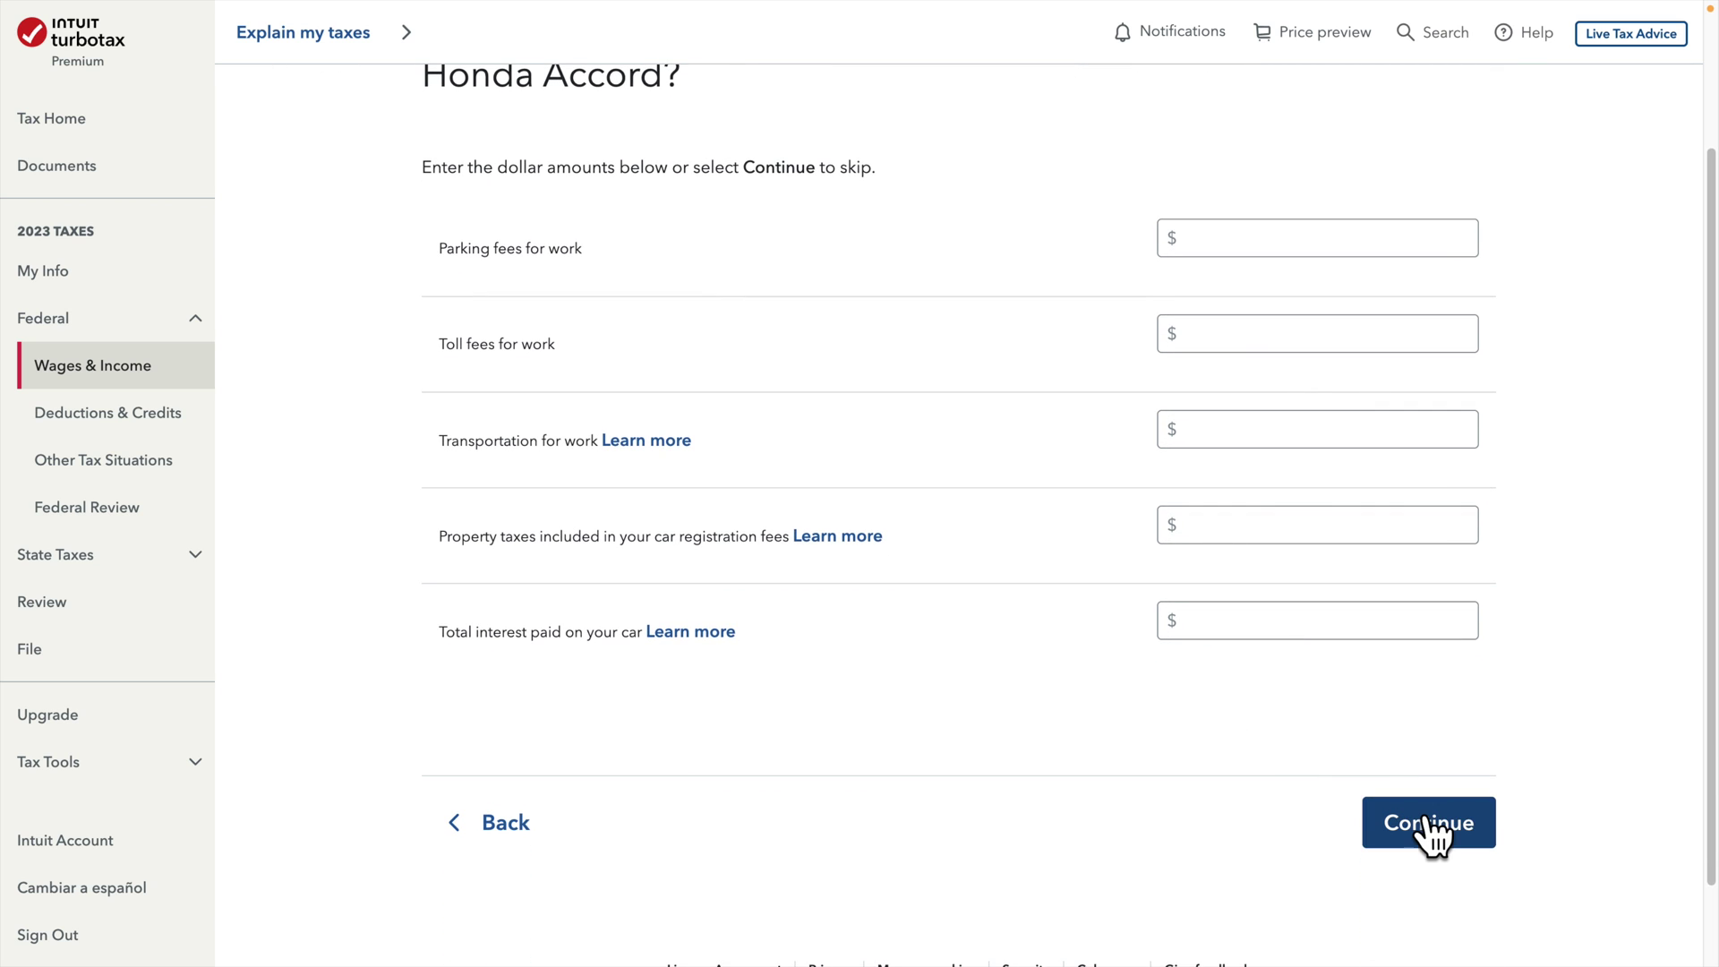
left_click(1464, 821)
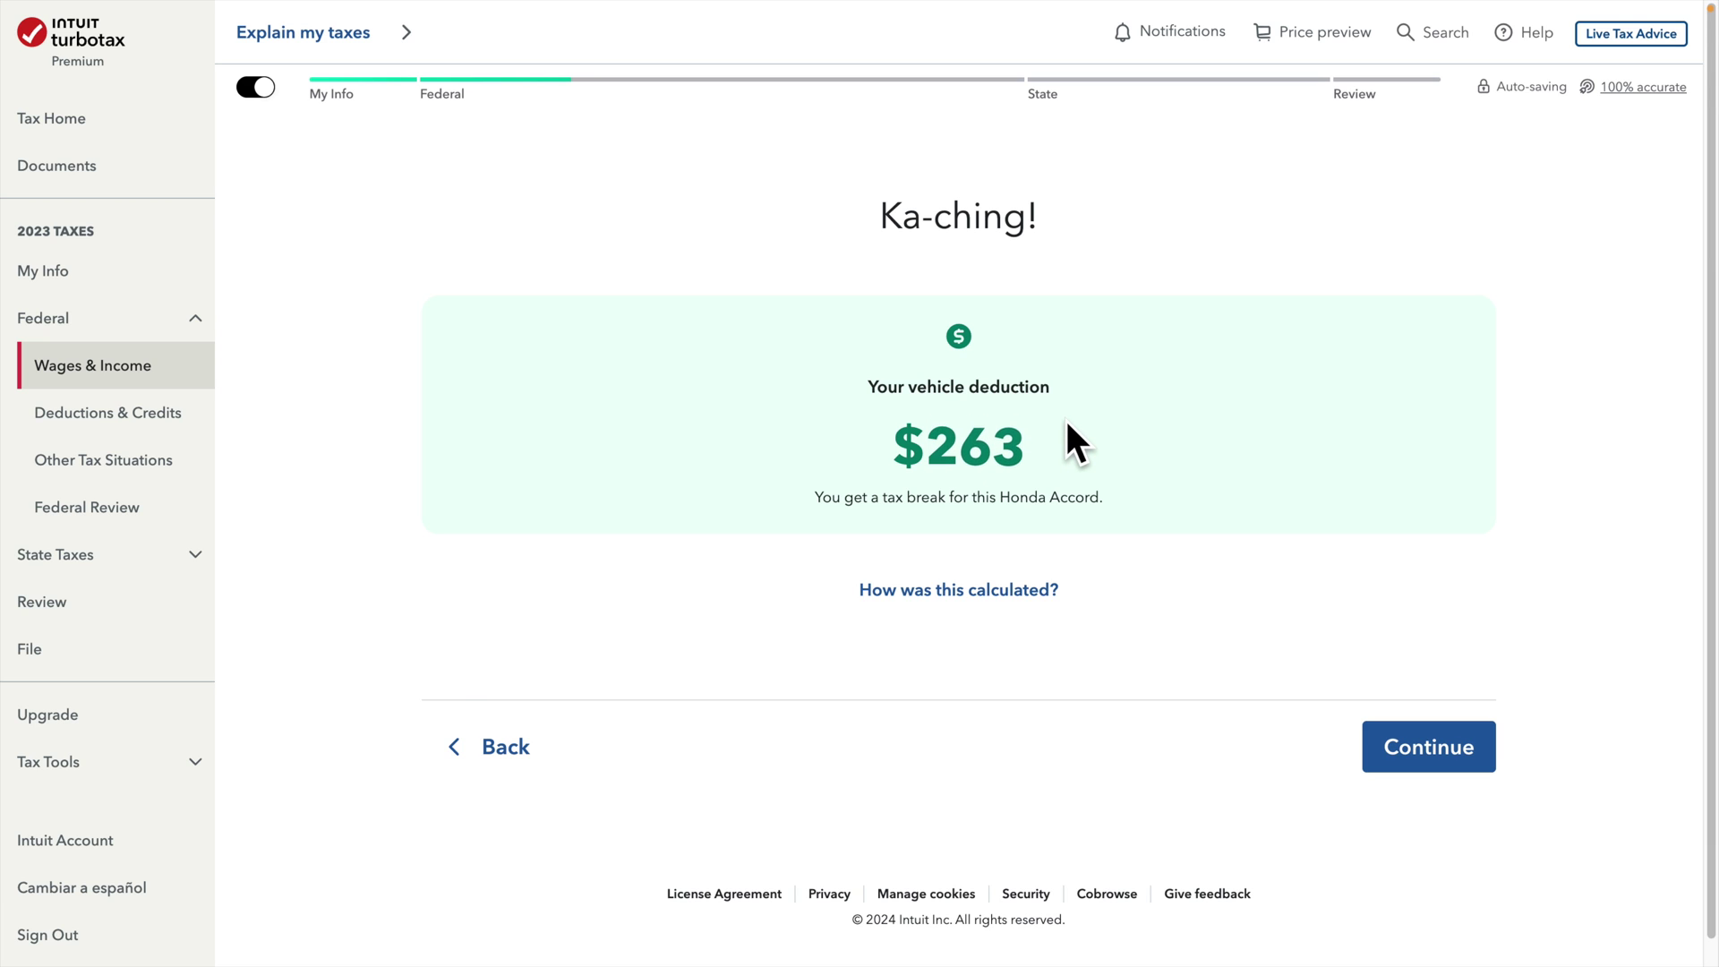
left_click(1430, 747)
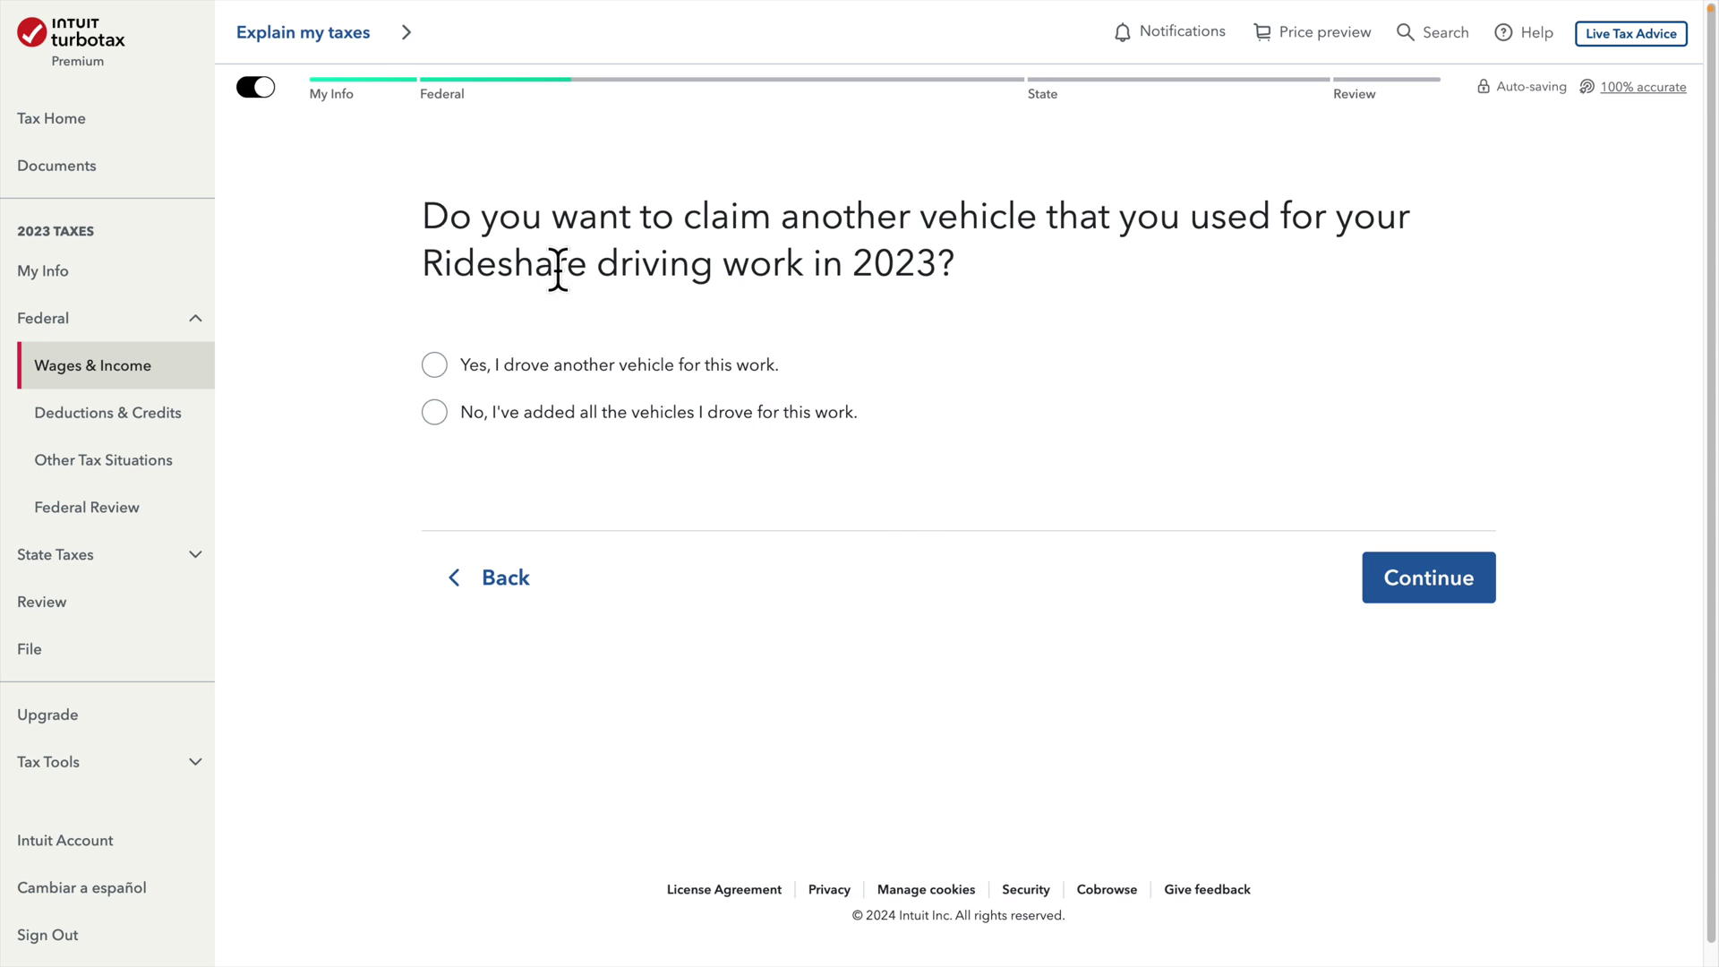
Answer No to claiming another vehicle for the Rideshare work.
left_click_drag(634, 226, 1247, 225)
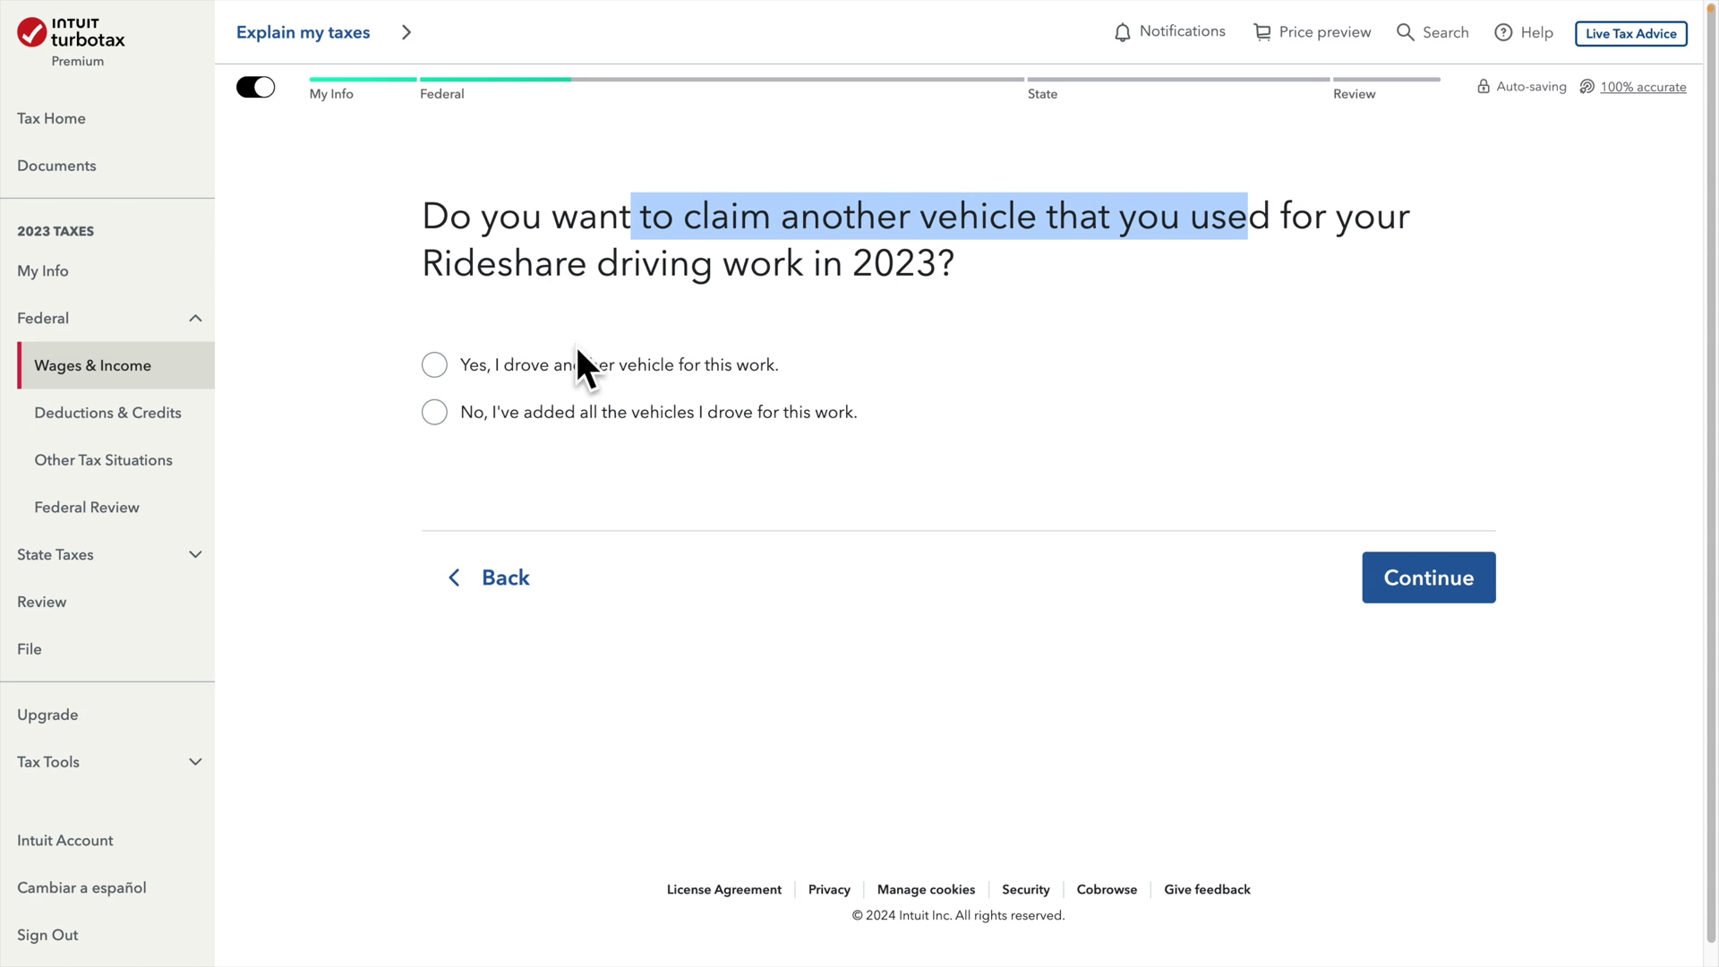
left_click(493, 414)
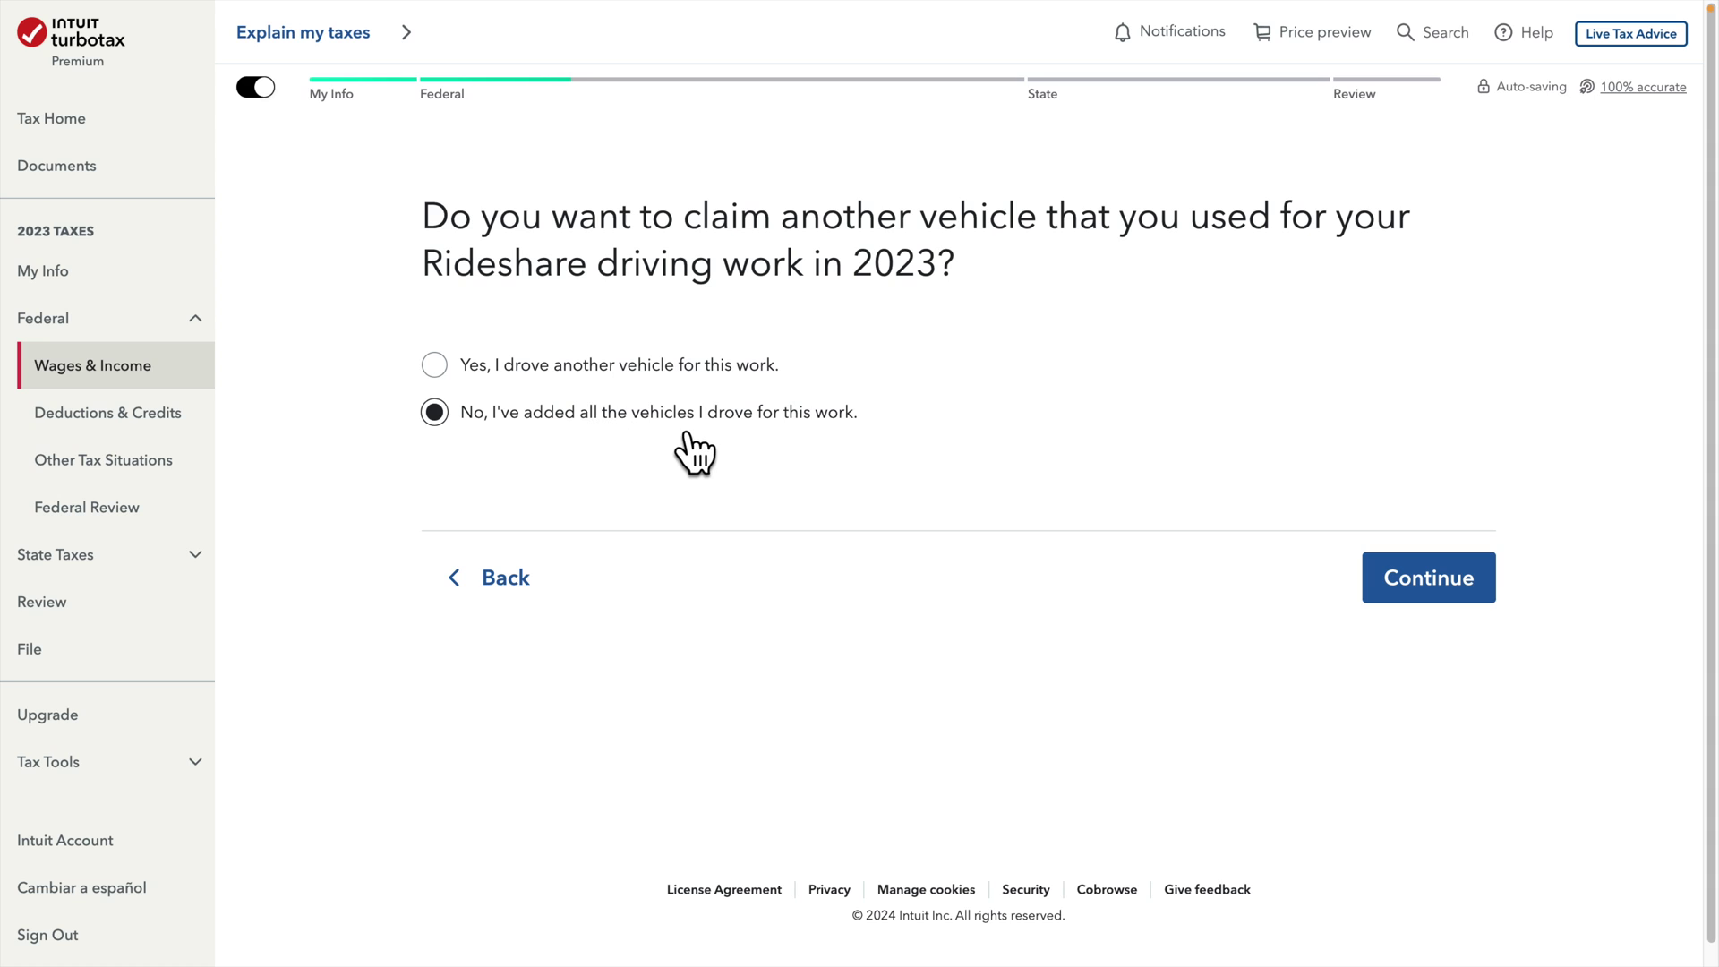
left_click(1430, 573)
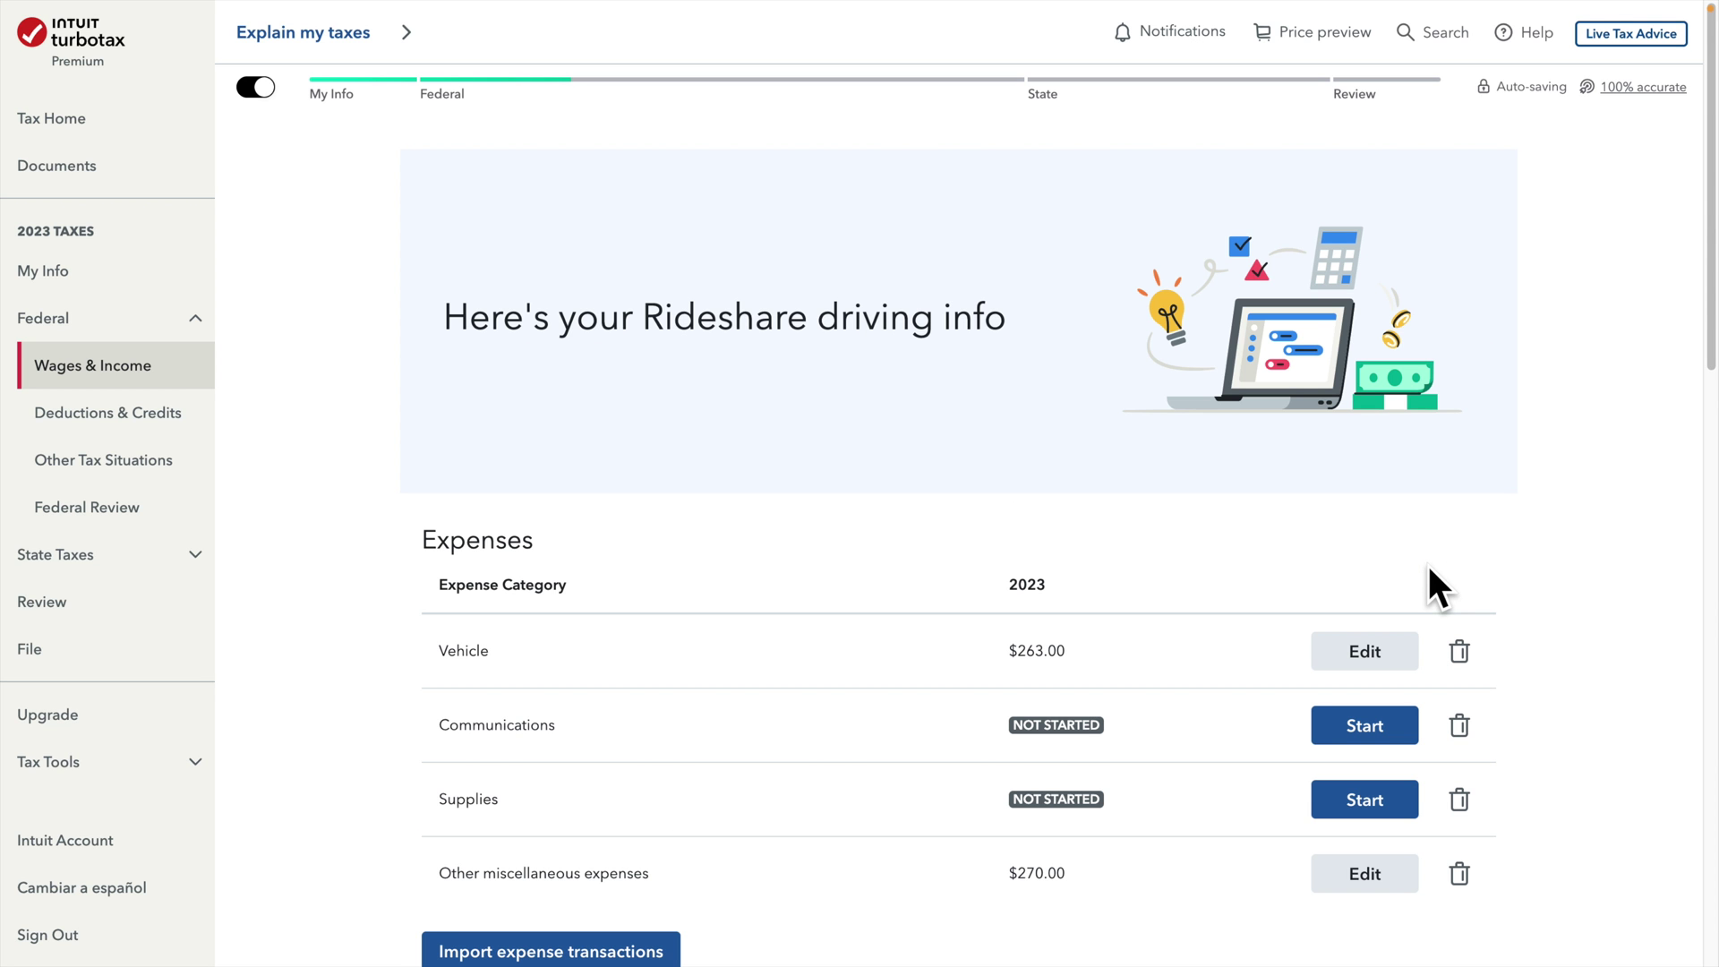
Scroll to the Expenses table showing Vehicle at $263.00 and Communications not started.
scroll(1192, 547, "down", 2)
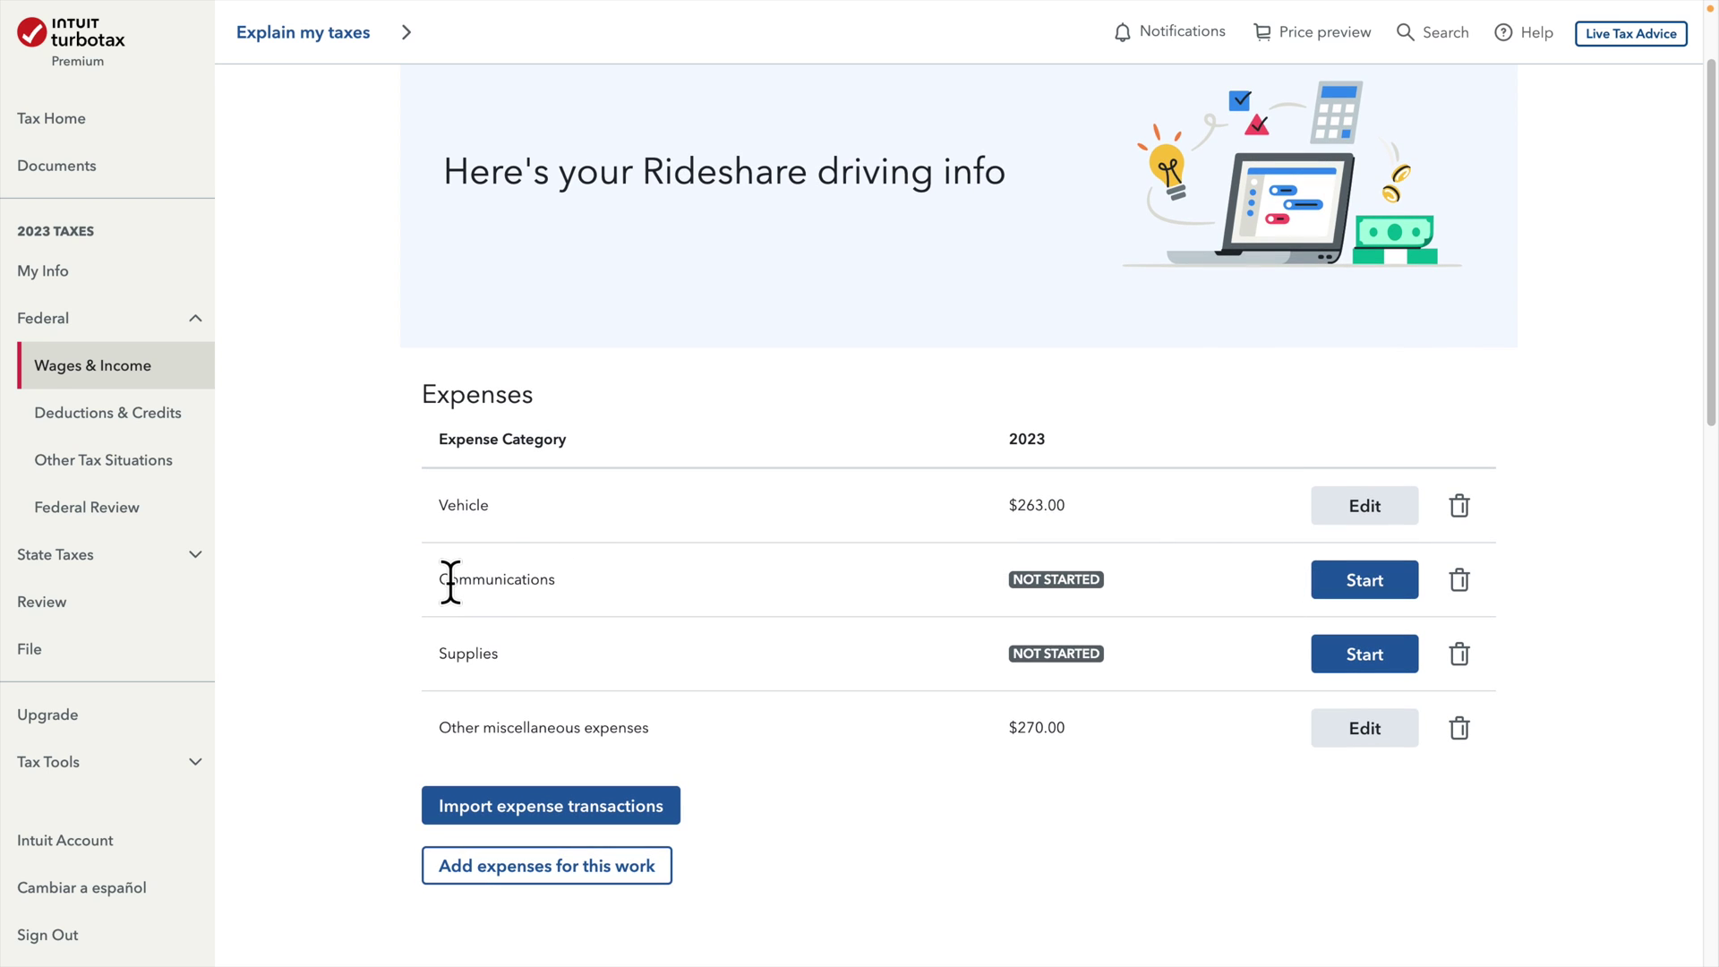
left_click_drag(450, 582, 627, 594)
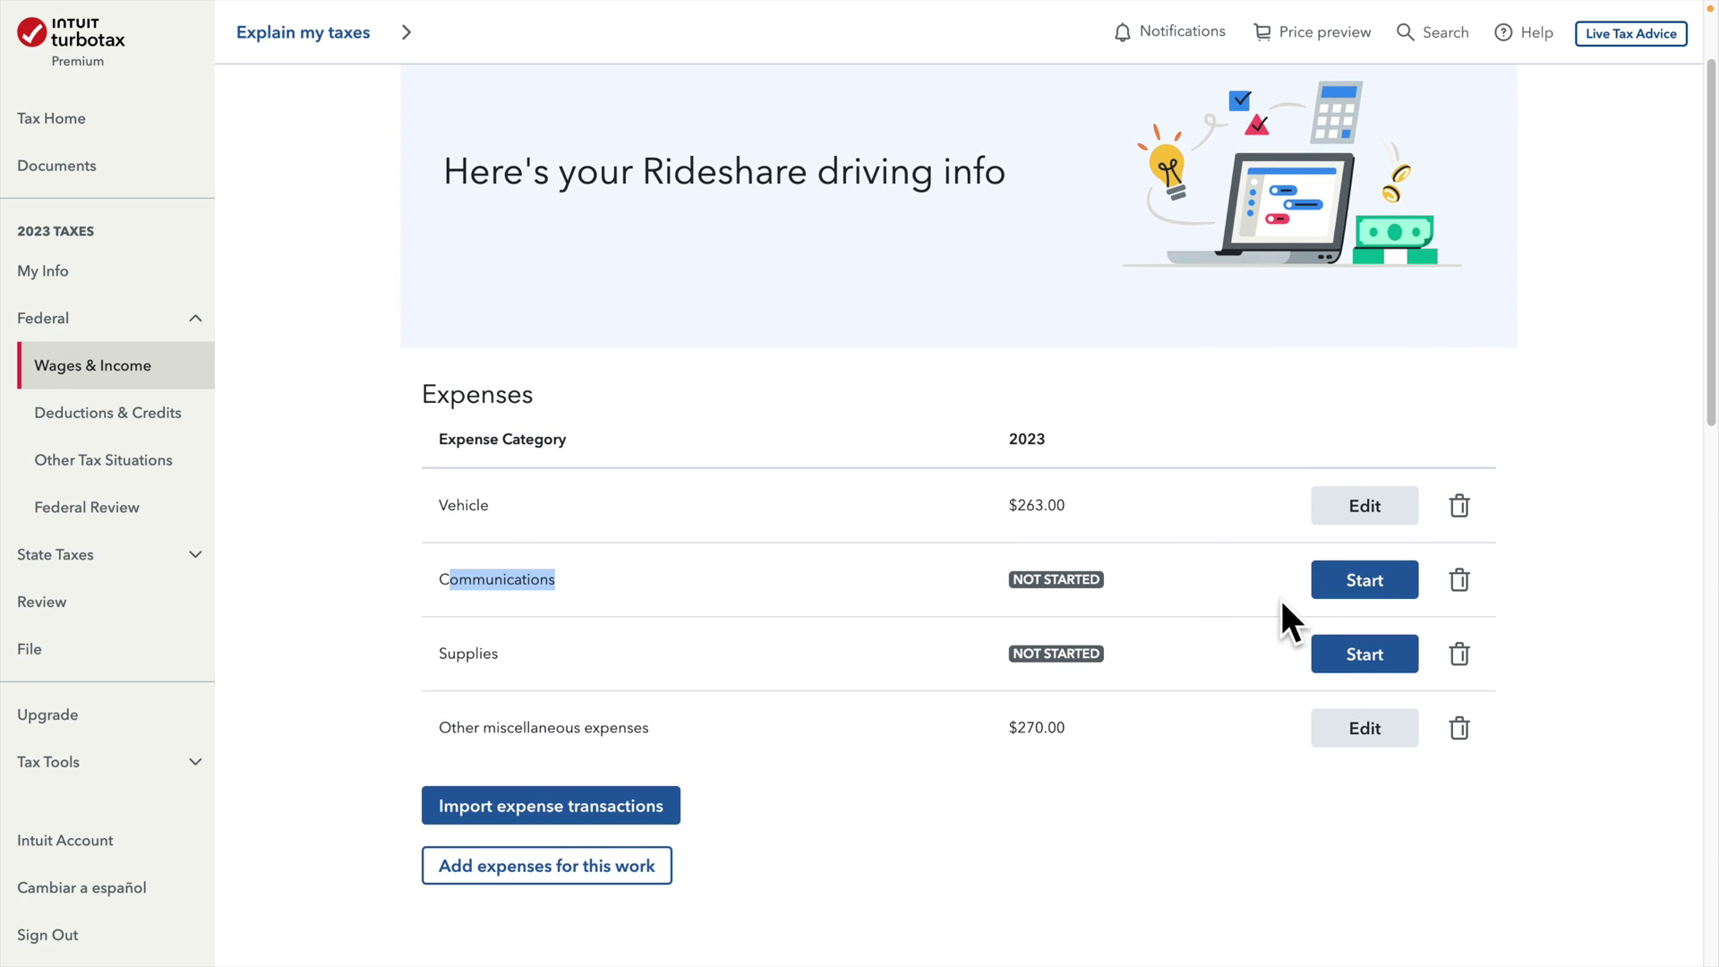
Start a Communications expense described as 'Phone Internet and Plan'.
left_click(1358, 580)
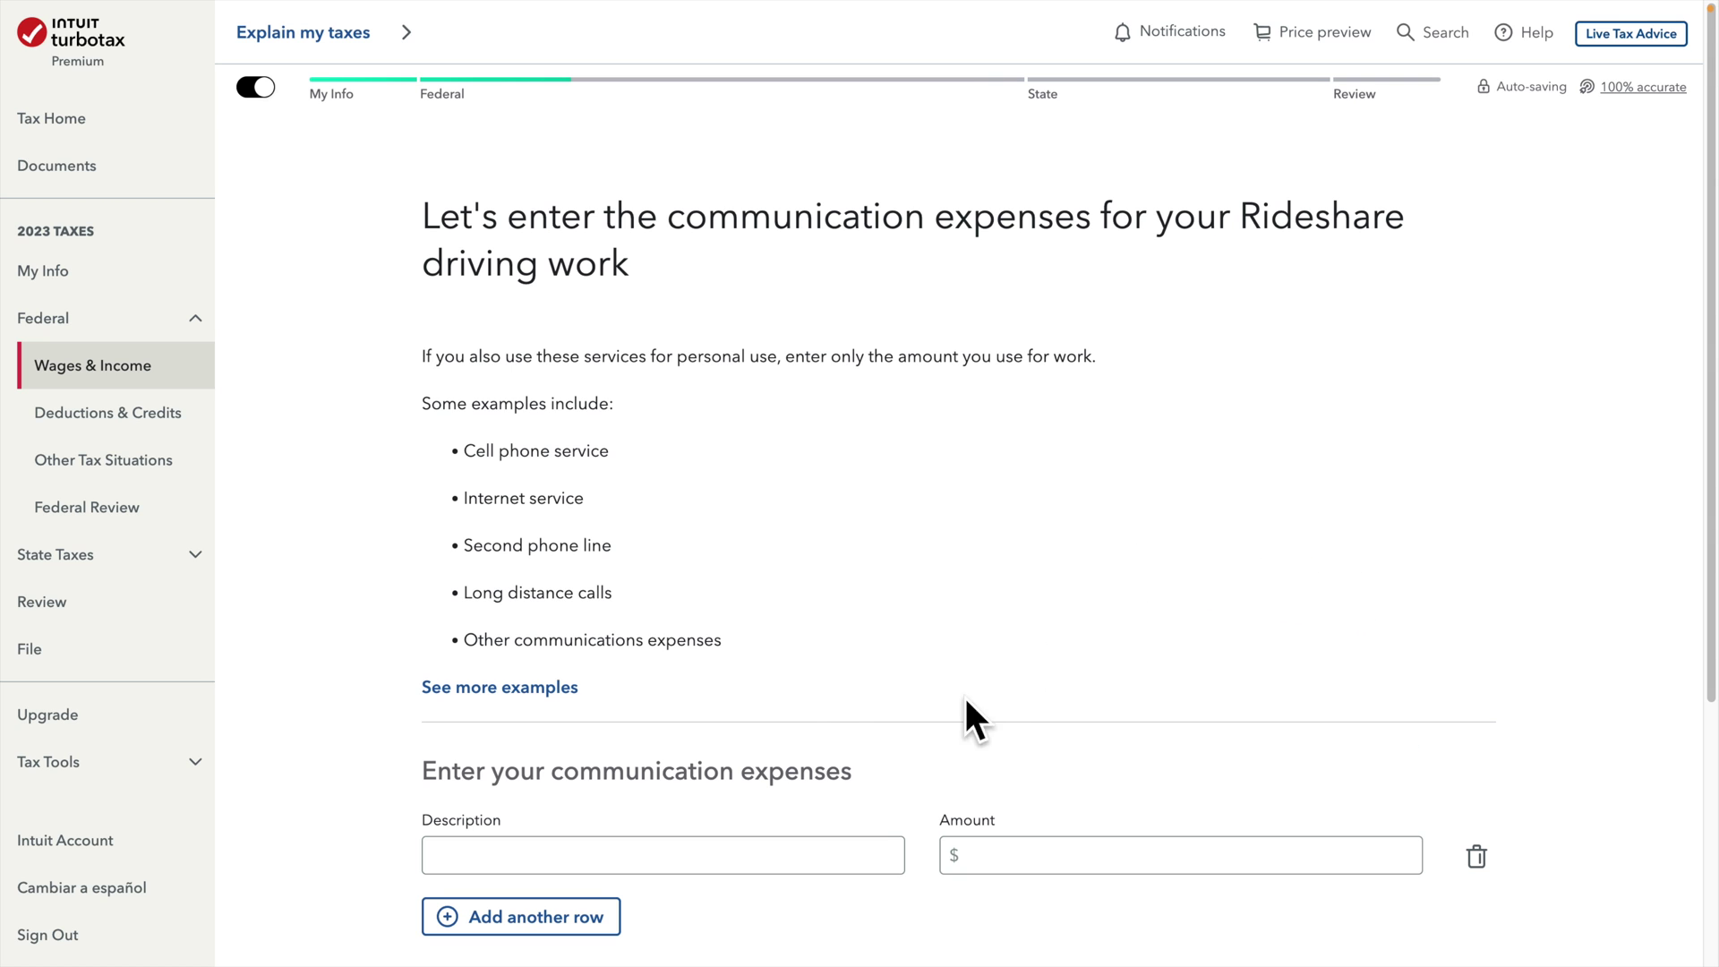
scroll(825, 712, "down", 2)
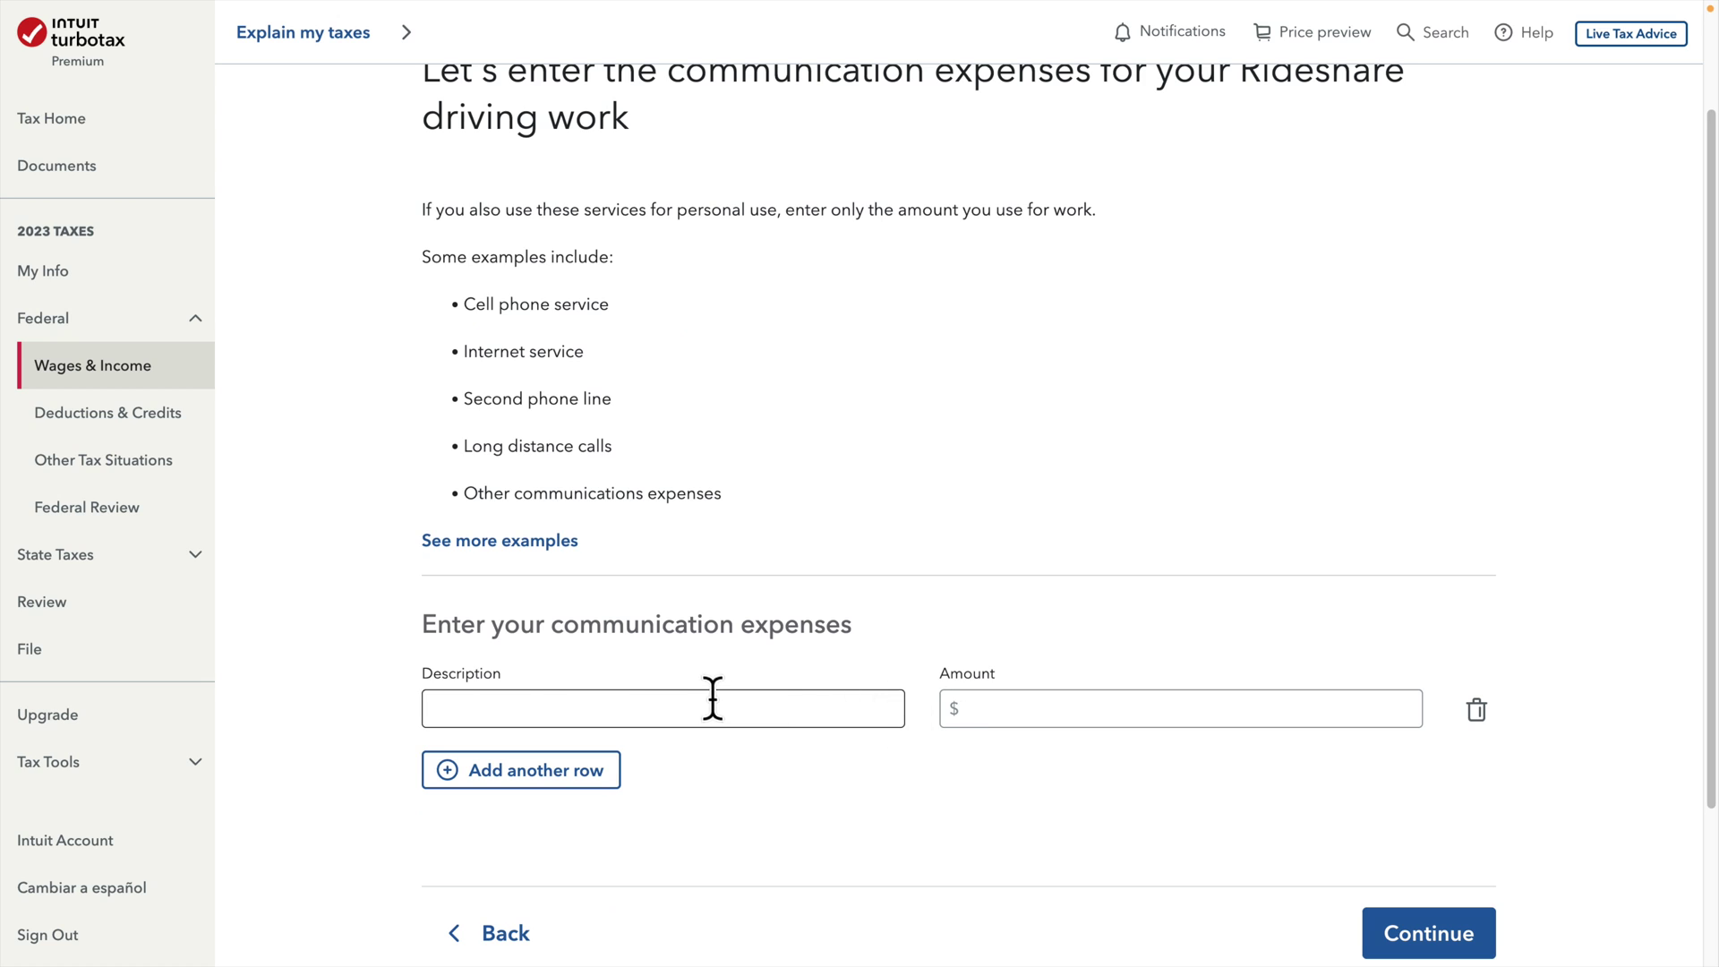
left_click(683, 707)
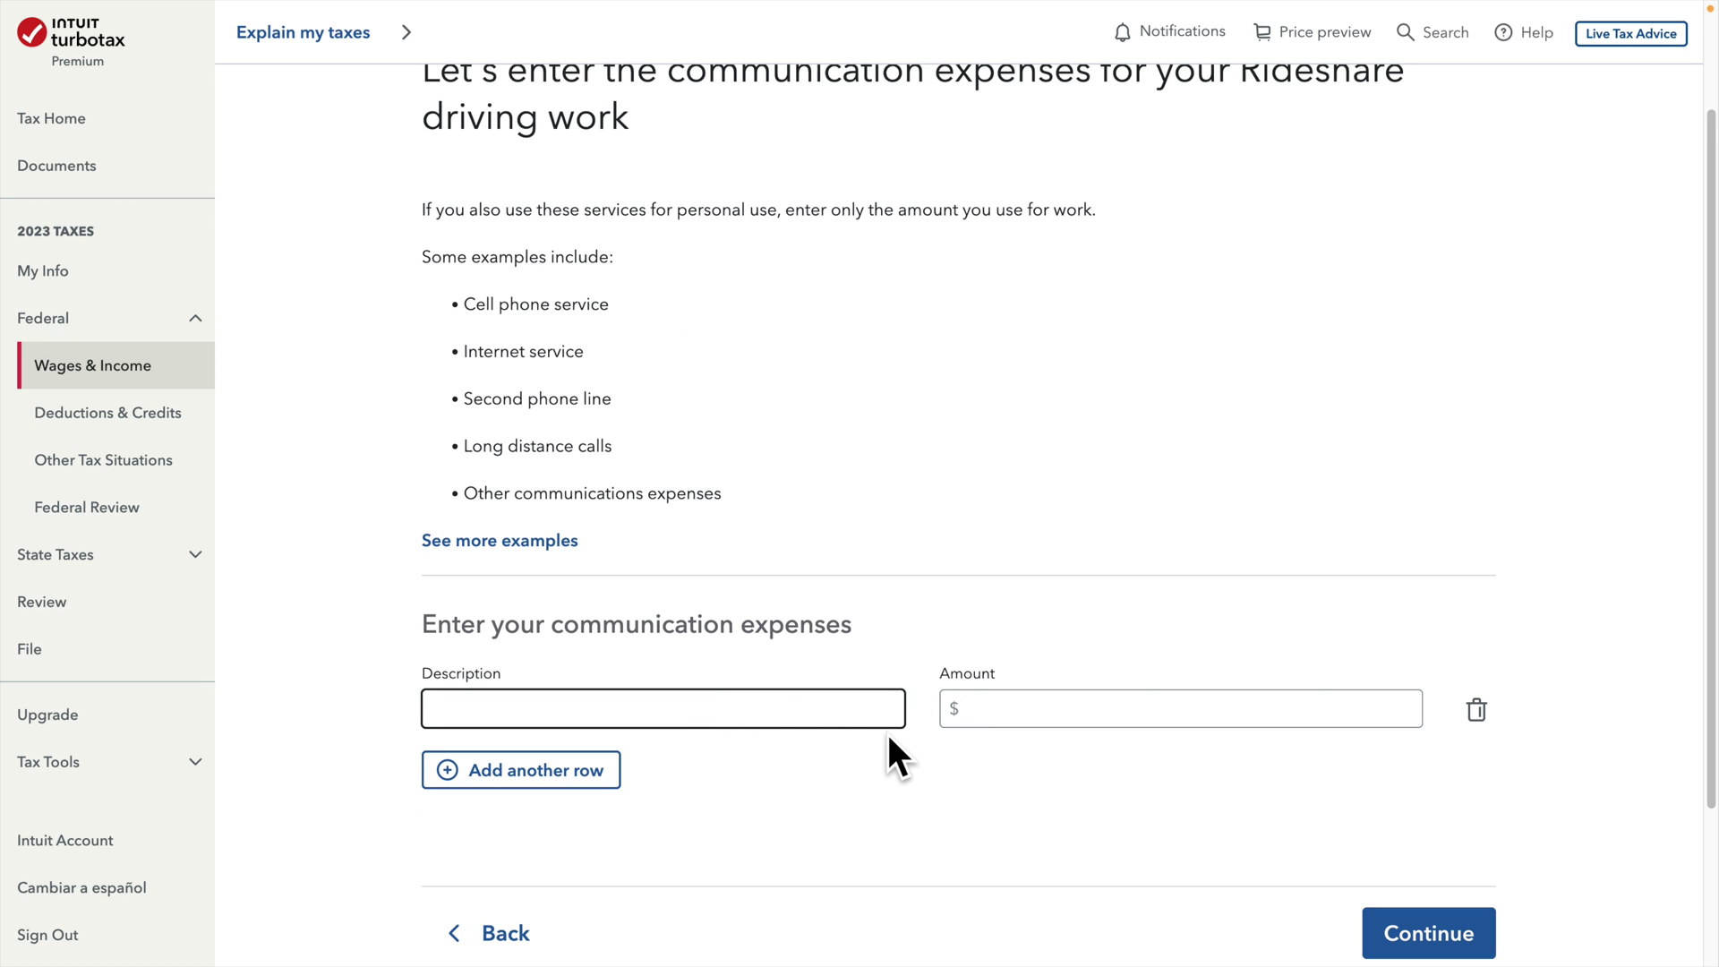
type("Phone Internet and C")
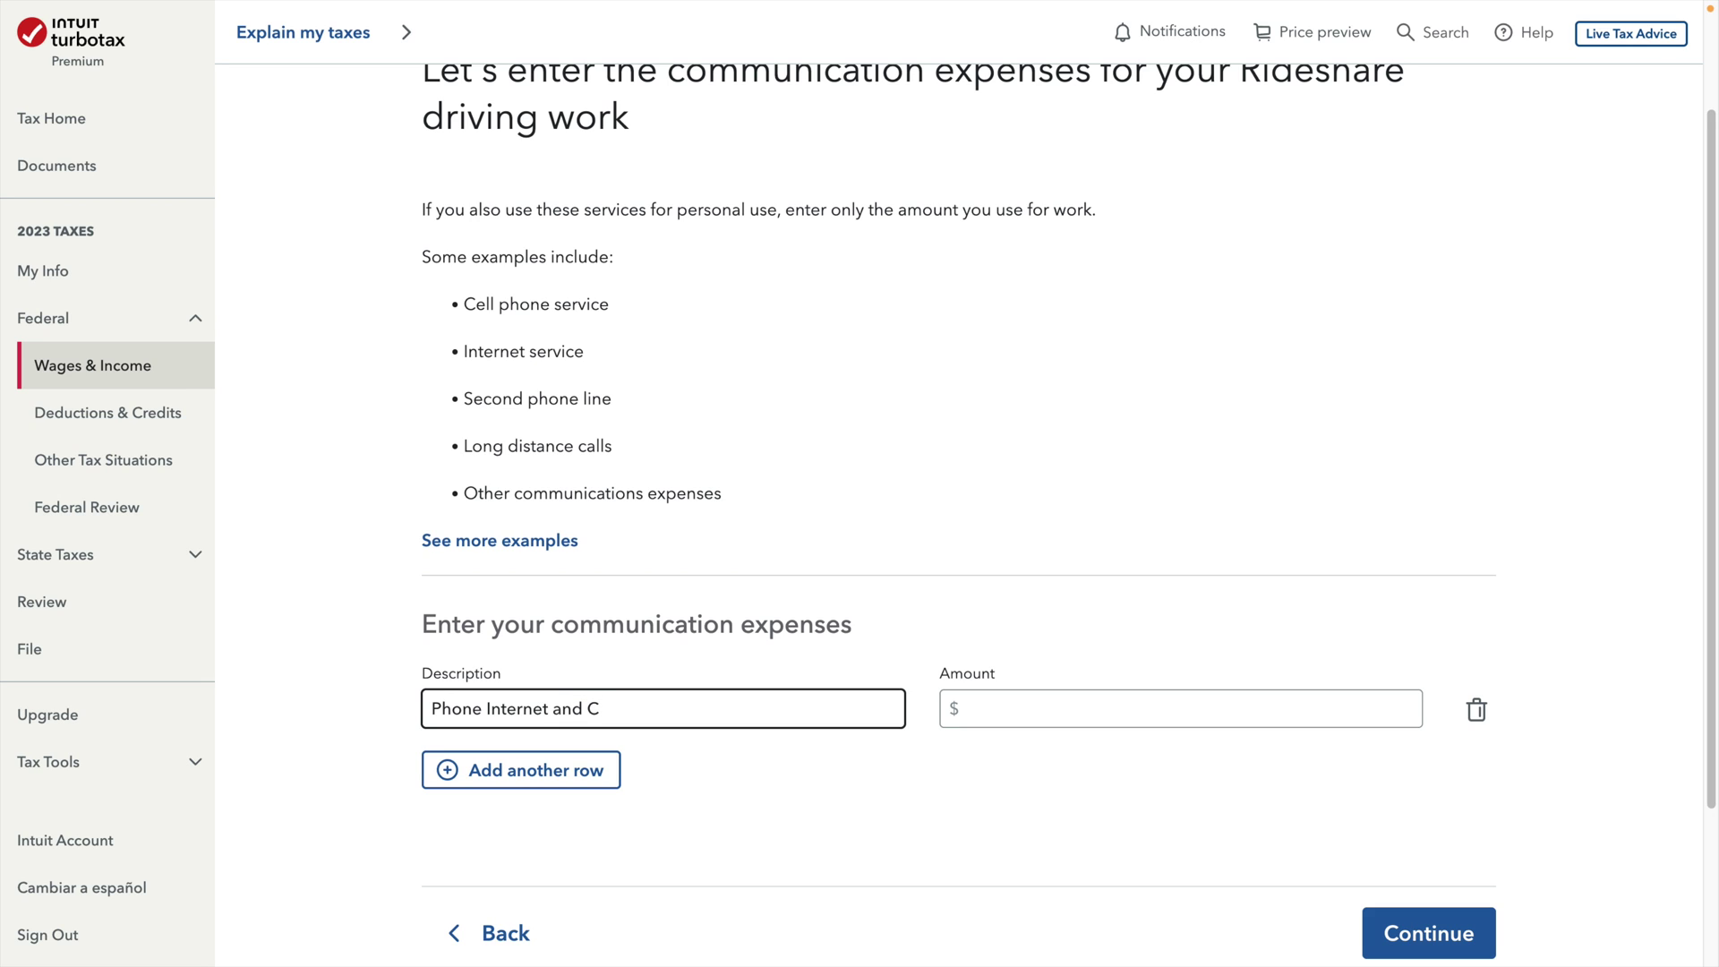
key("BackSpace")
type("Plan")
Enter $200 as the amount, replacing the mistyped 2512, and save the expense.
left_click(1026, 708)
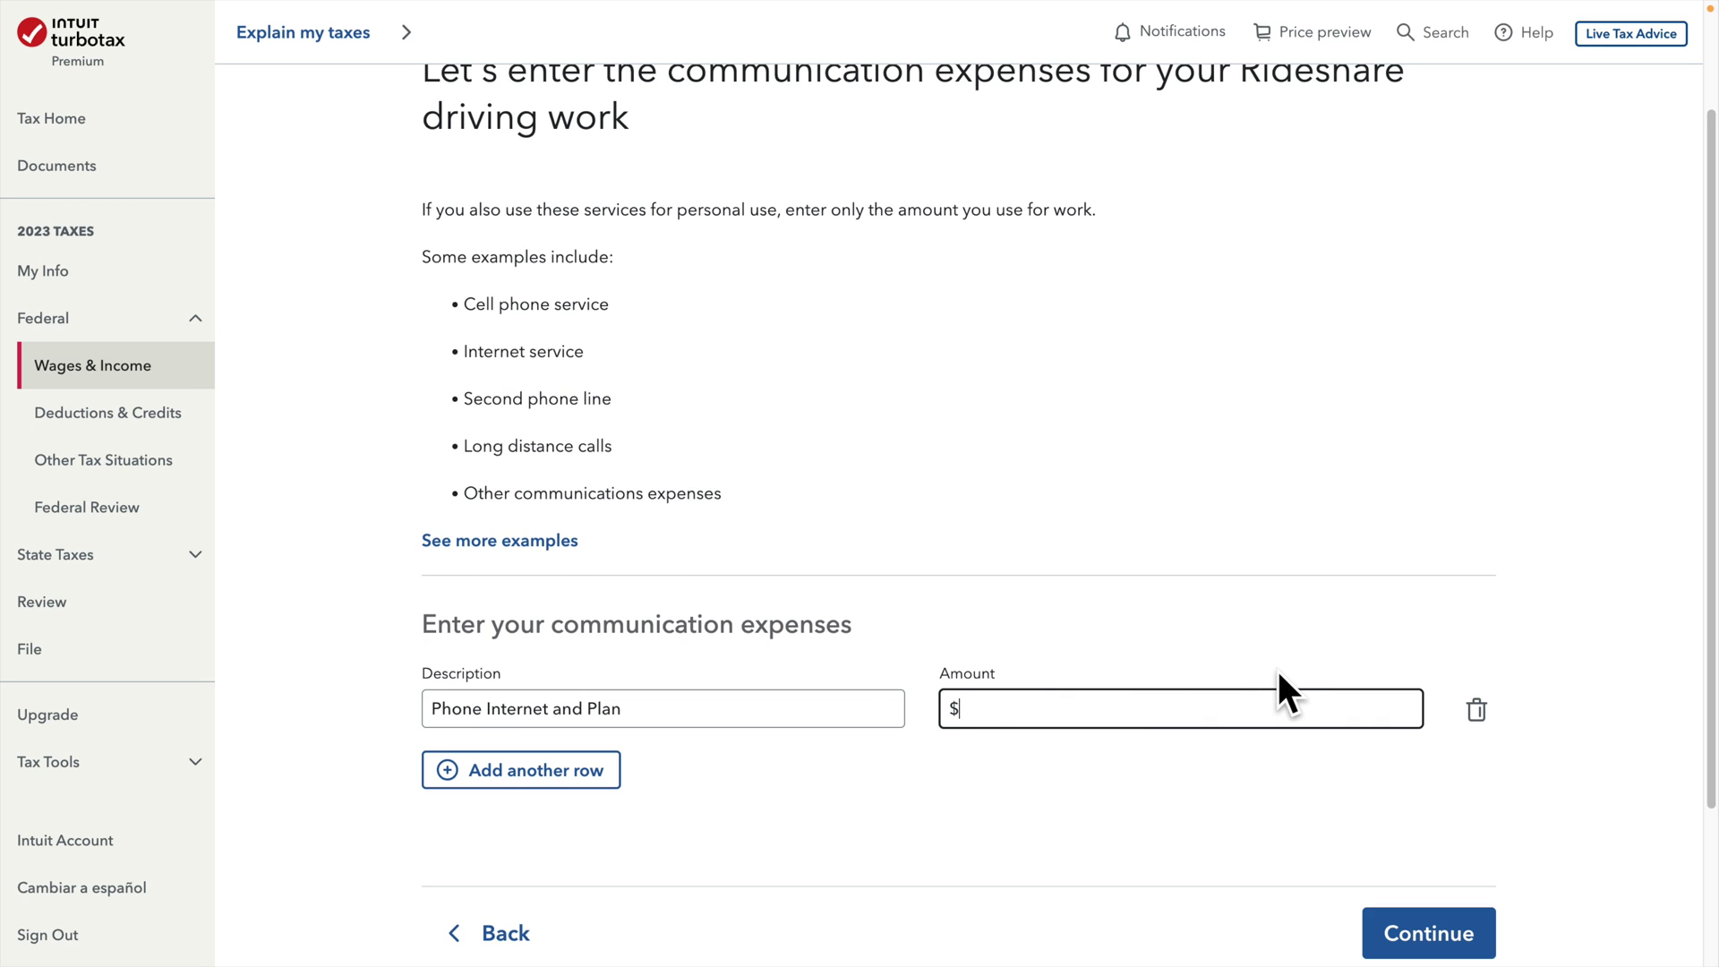
type("2,5")
type("12")
left_click_drag(1029, 703, 885, 694)
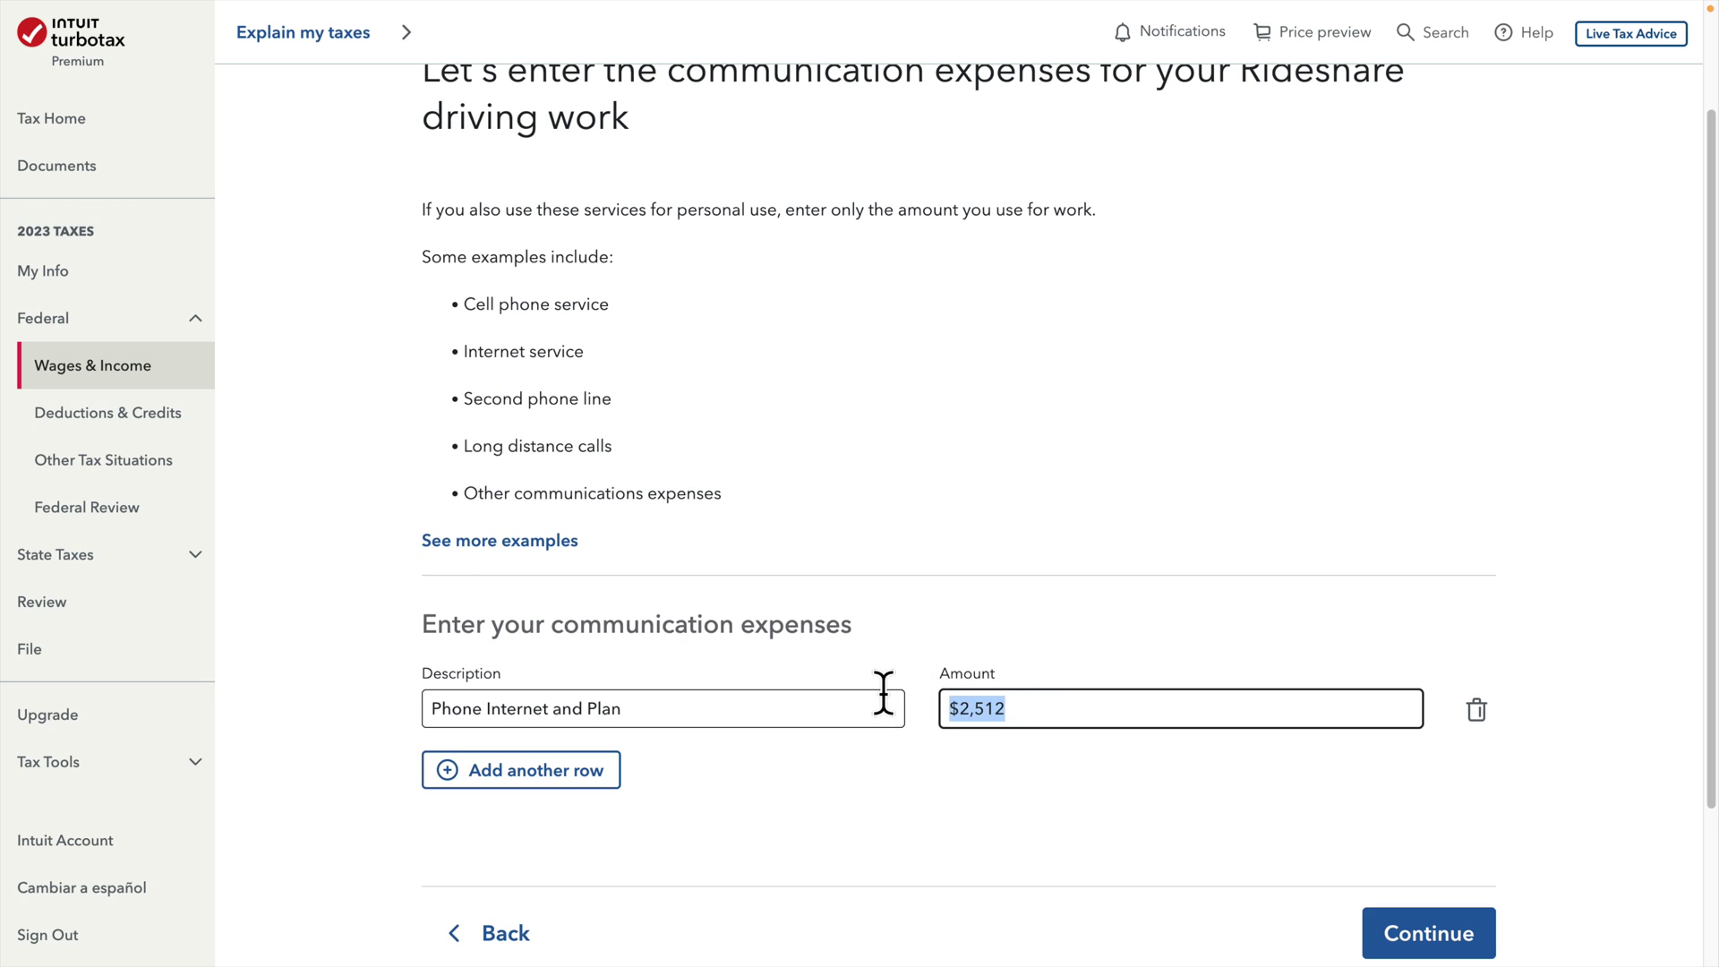
key("BackSpace")
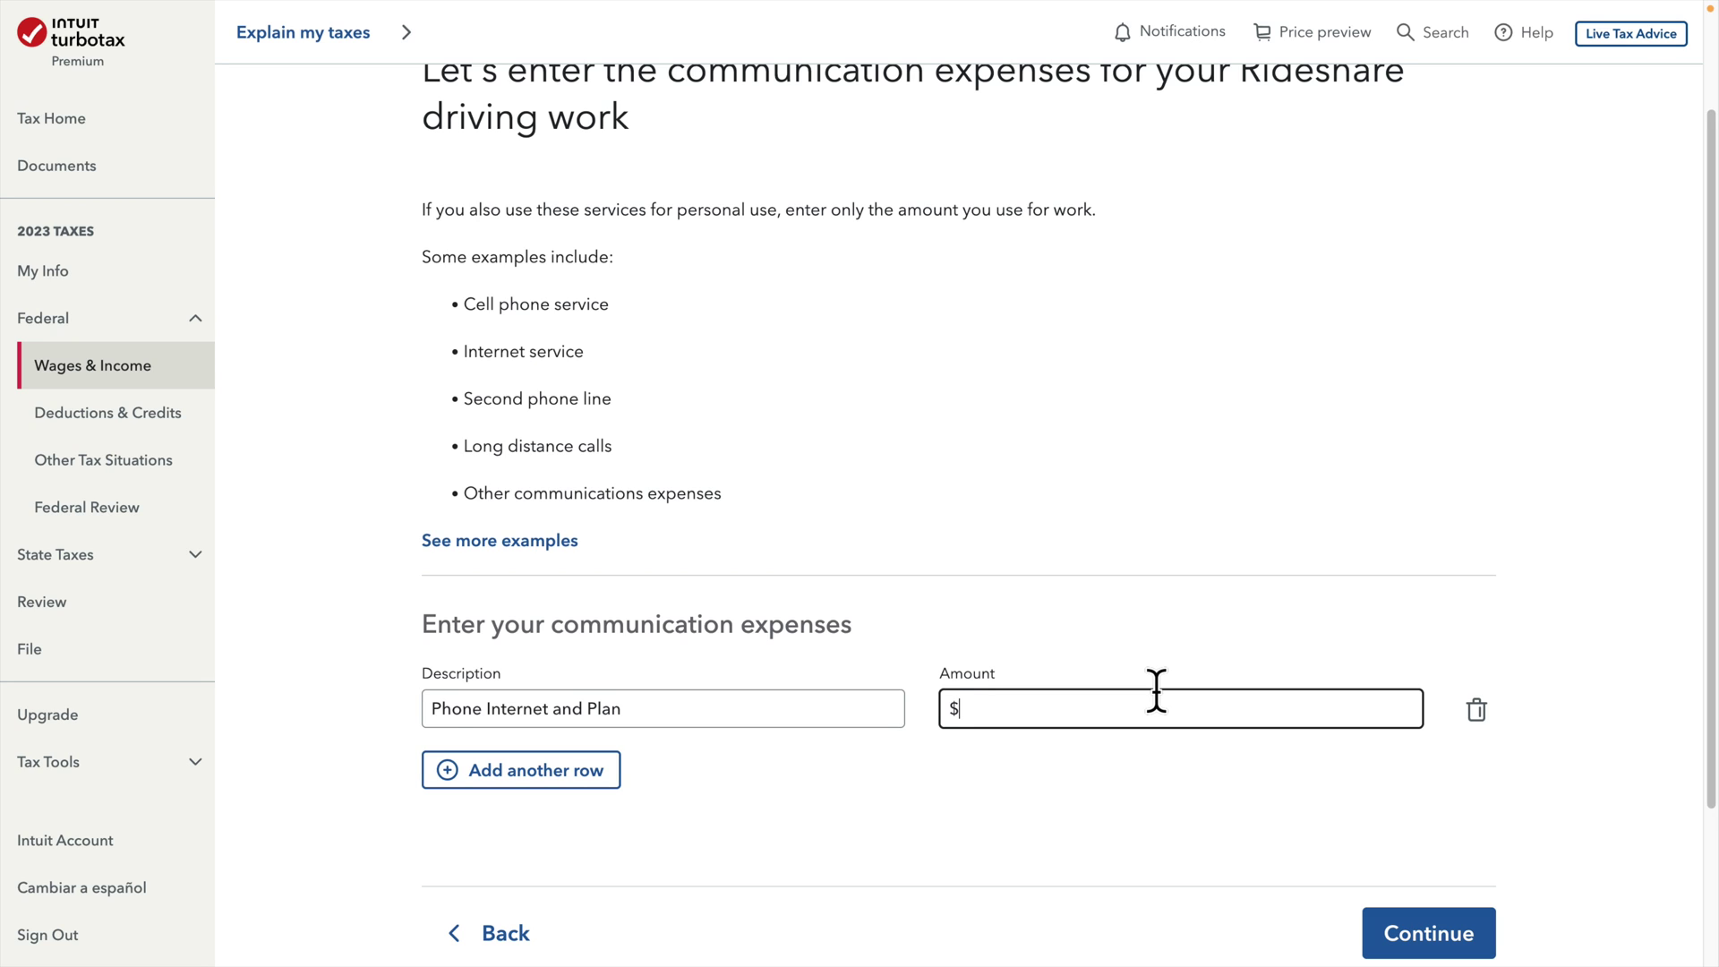
type("200")
left_click(1158, 614)
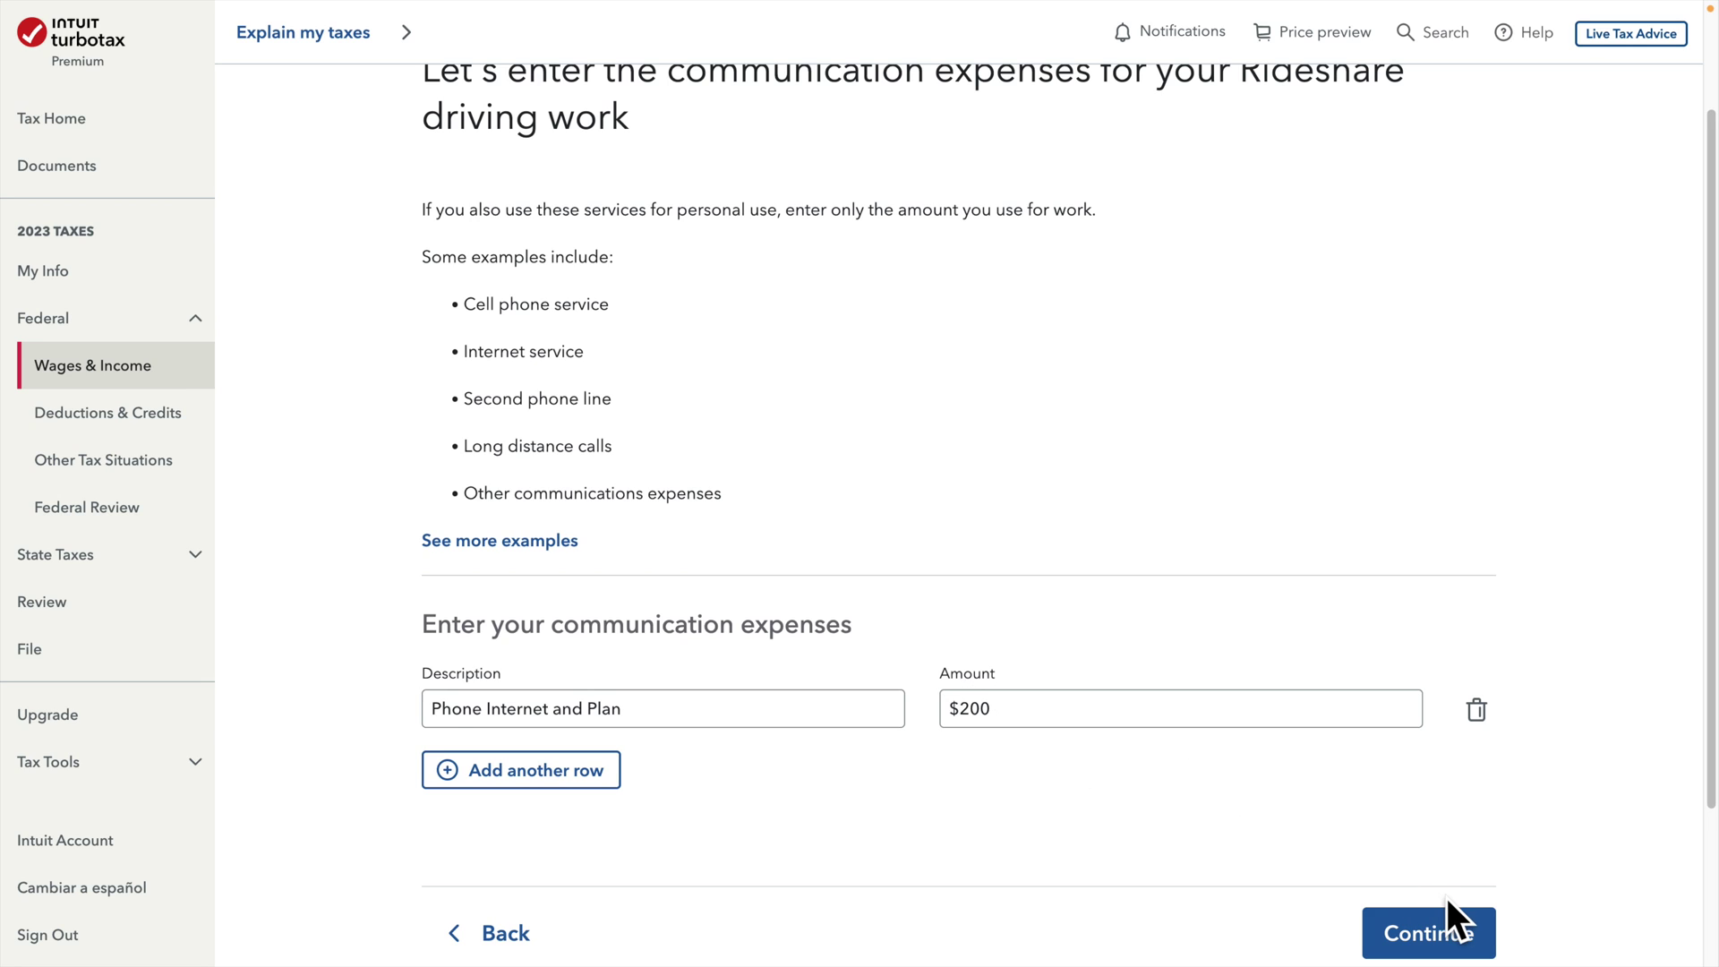
left_click(1441, 935)
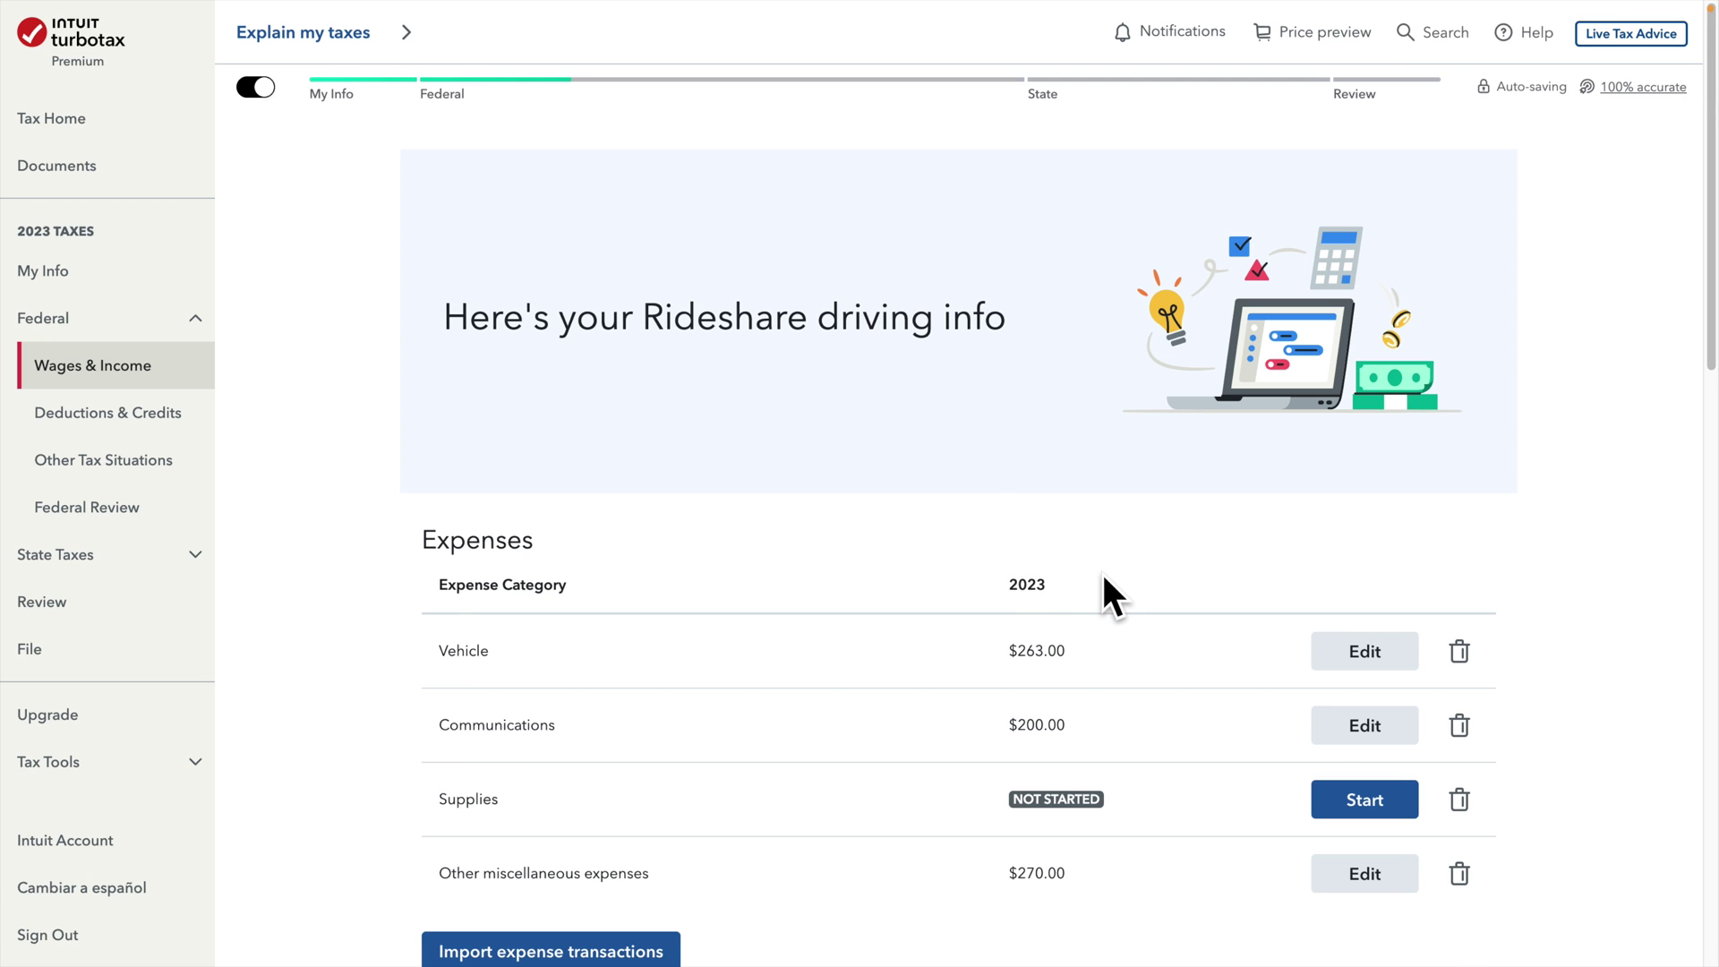
Add a Supplies expense with description 'Car cleaning' and amount $30, then save it.
scroll(1101, 571, "down", 3)
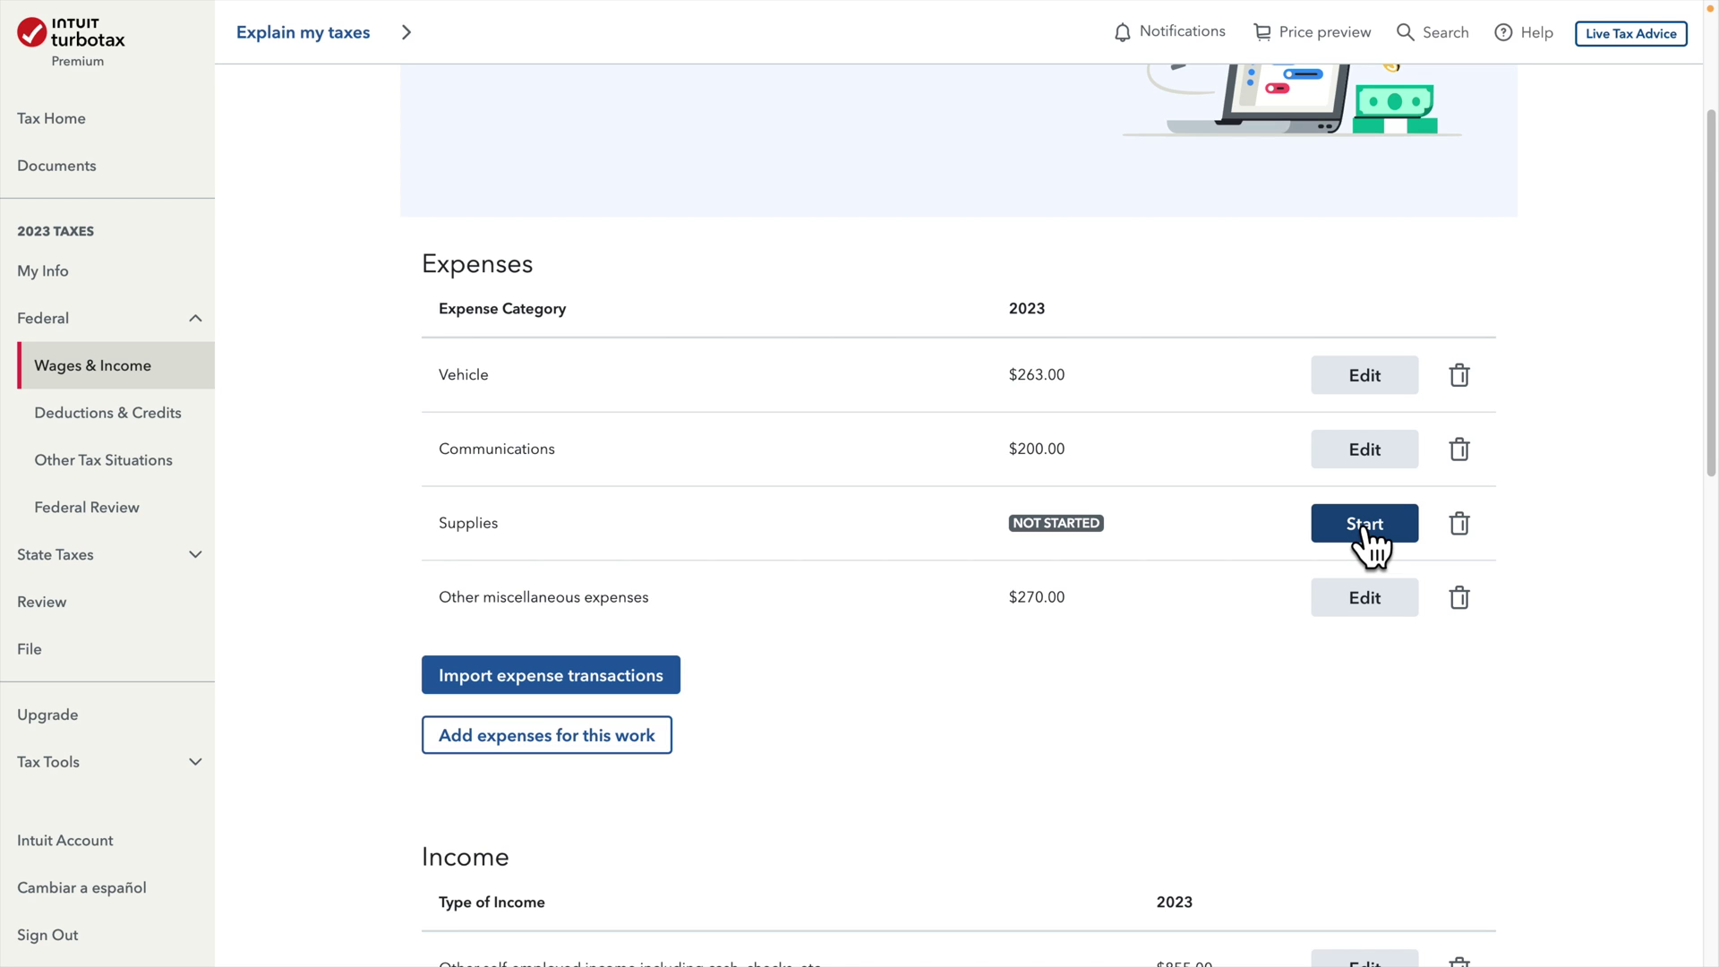
scroll(1365, 548, "down", 2)
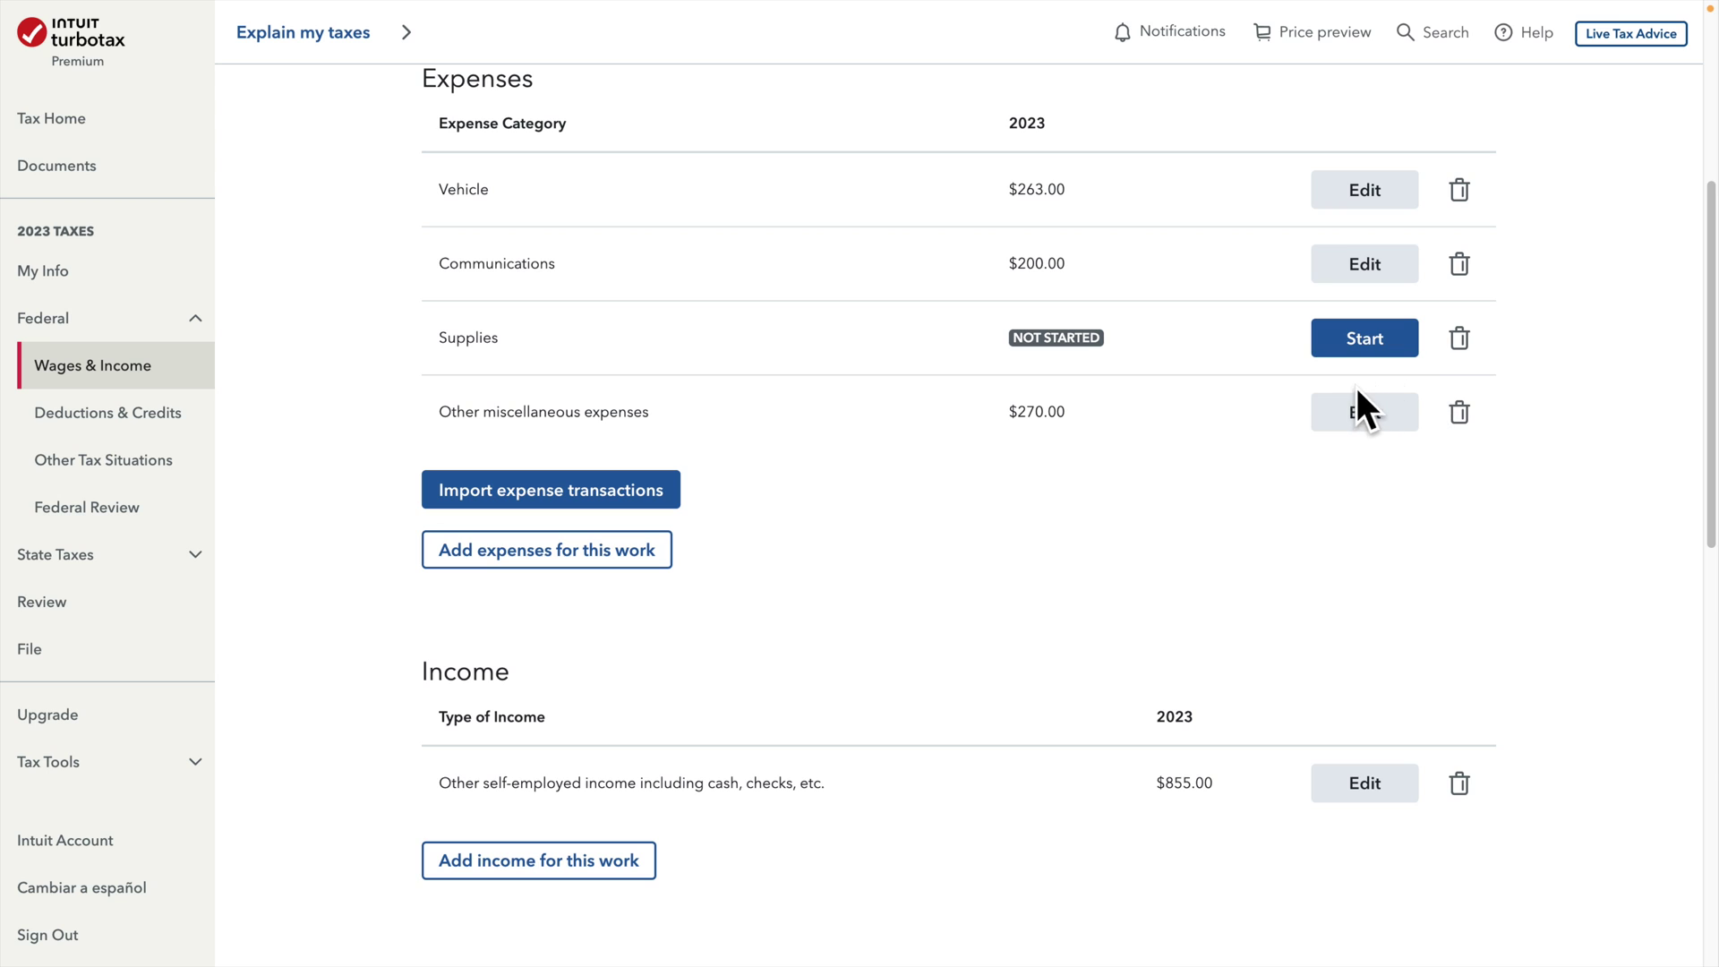
left_click(1362, 338)
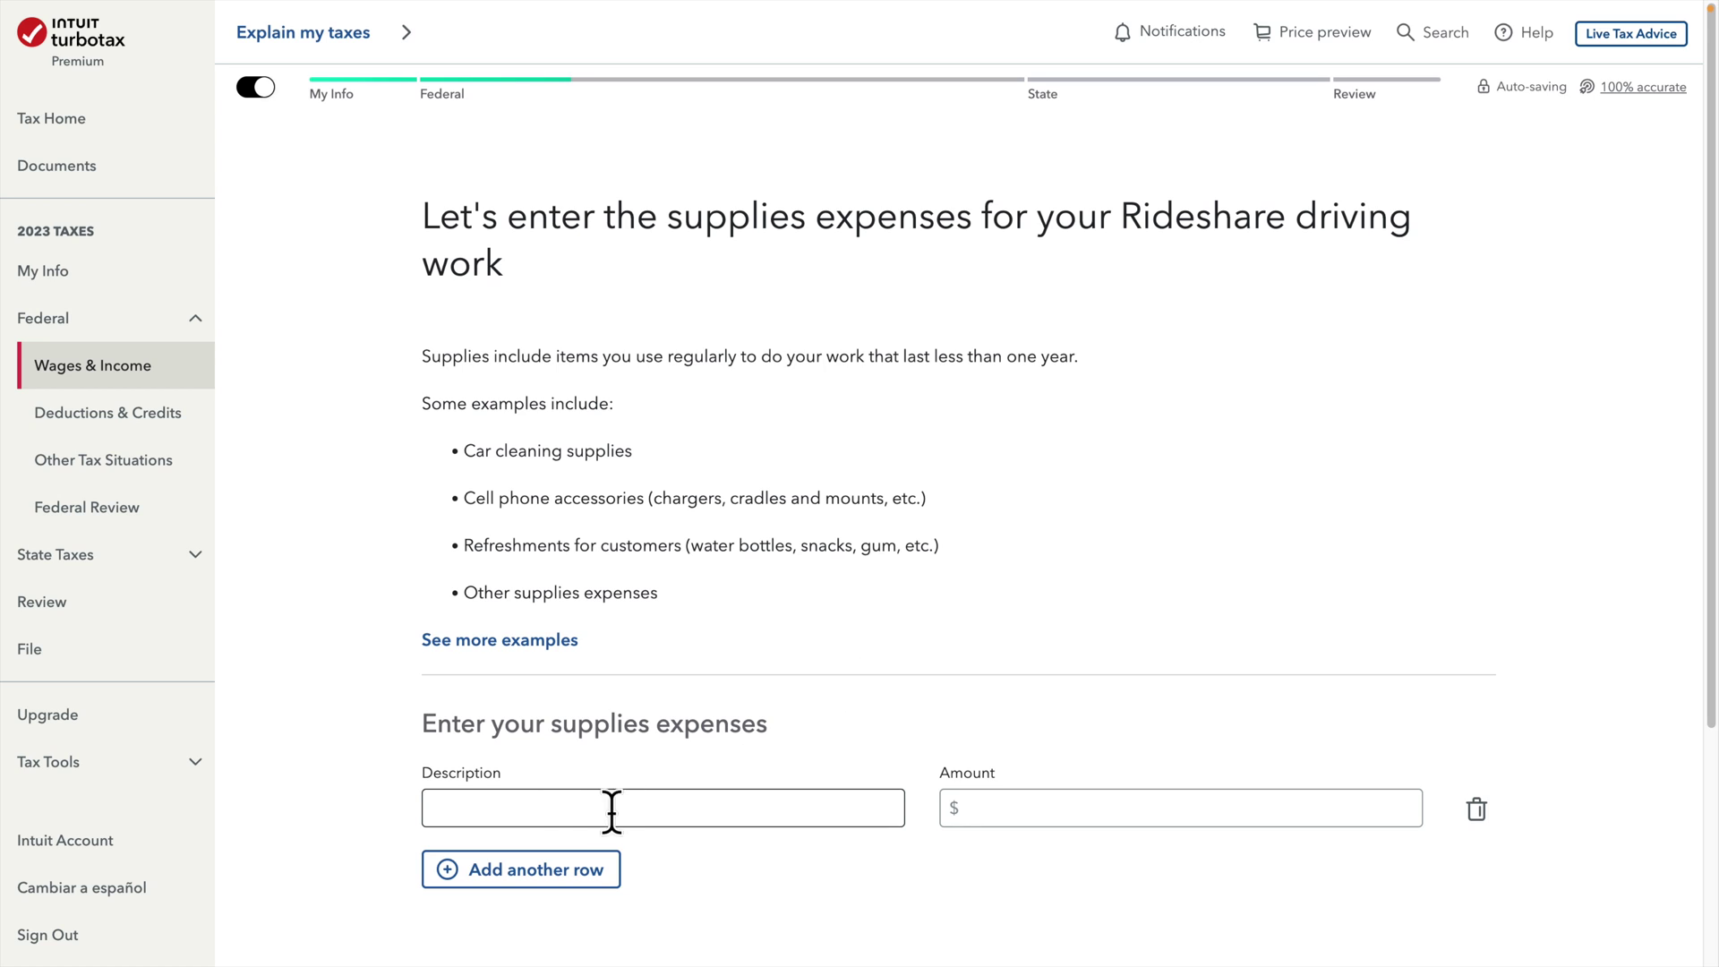
left_click(545, 812)
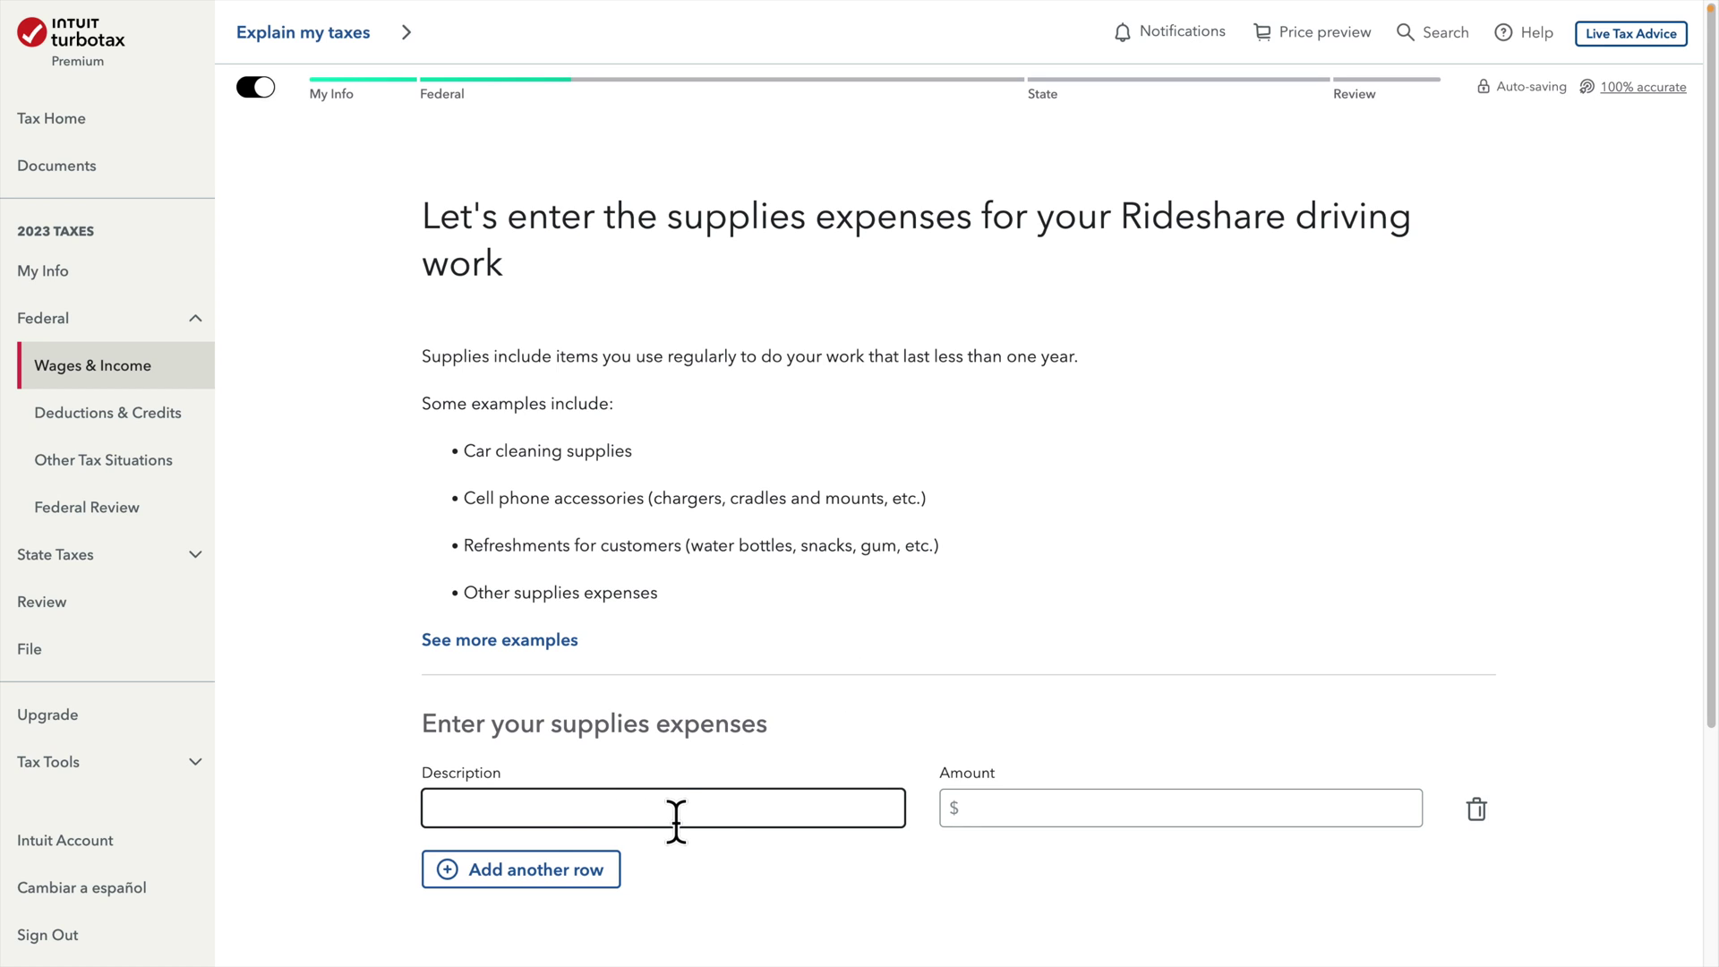
type("Car cleaning")
left_click(1011, 807)
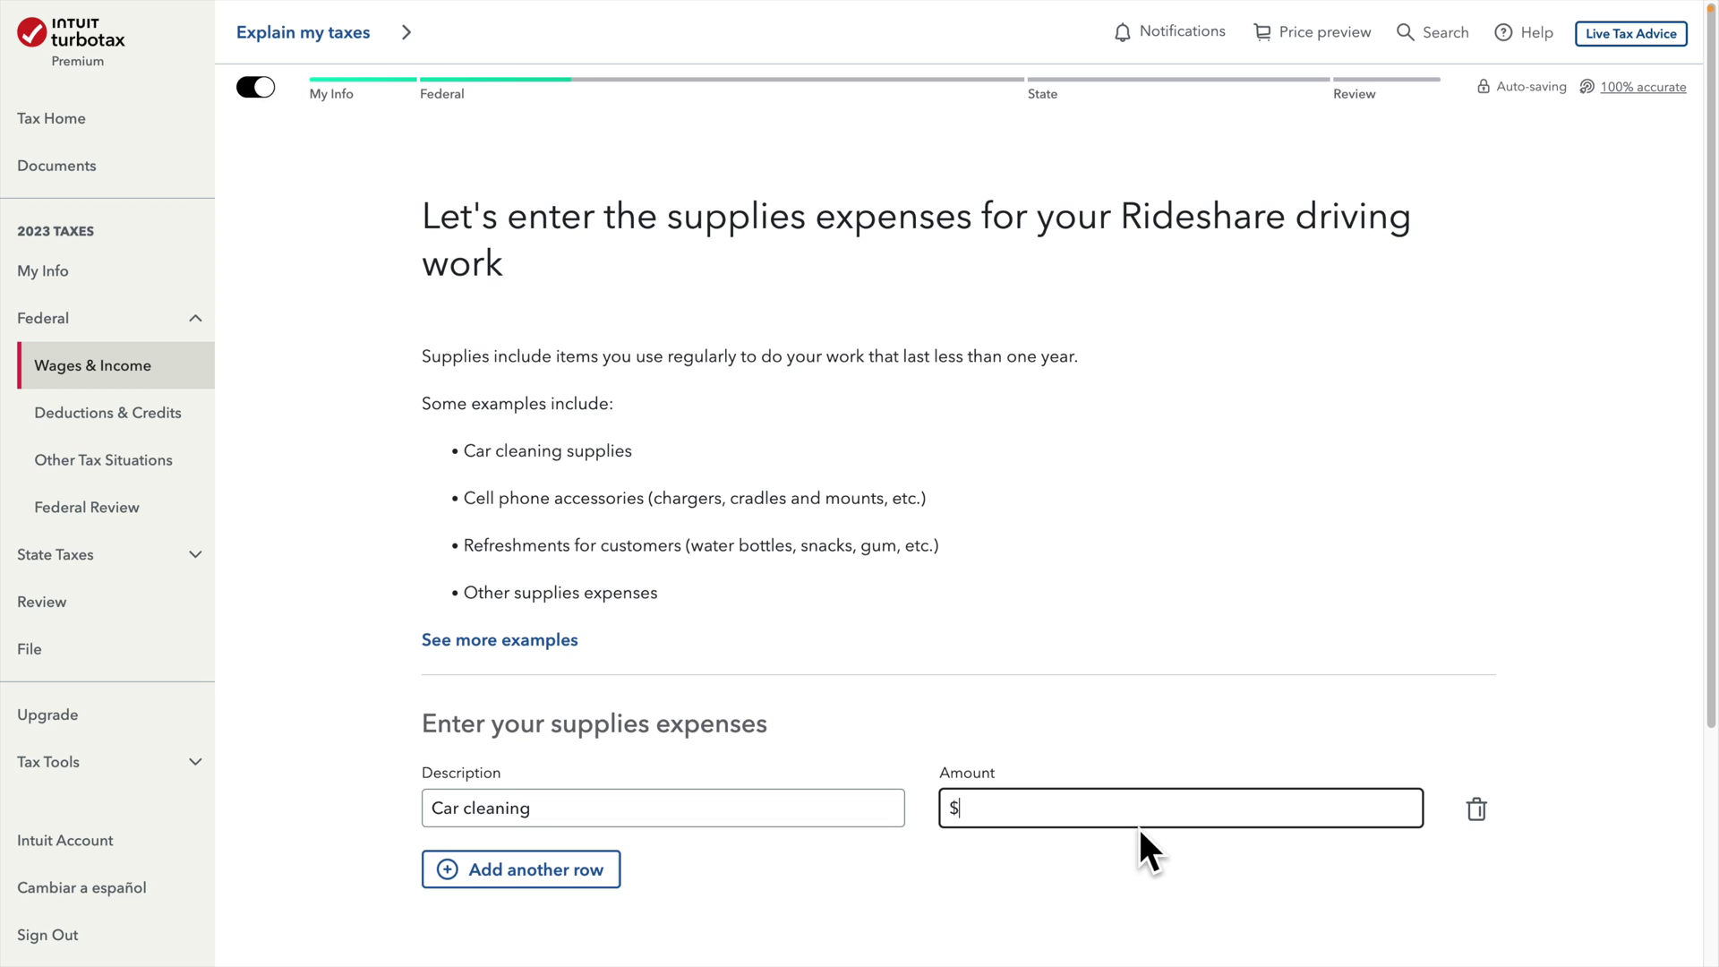
type("30")
scroll(985, 685, "down", 2)
left_click(1415, 857)
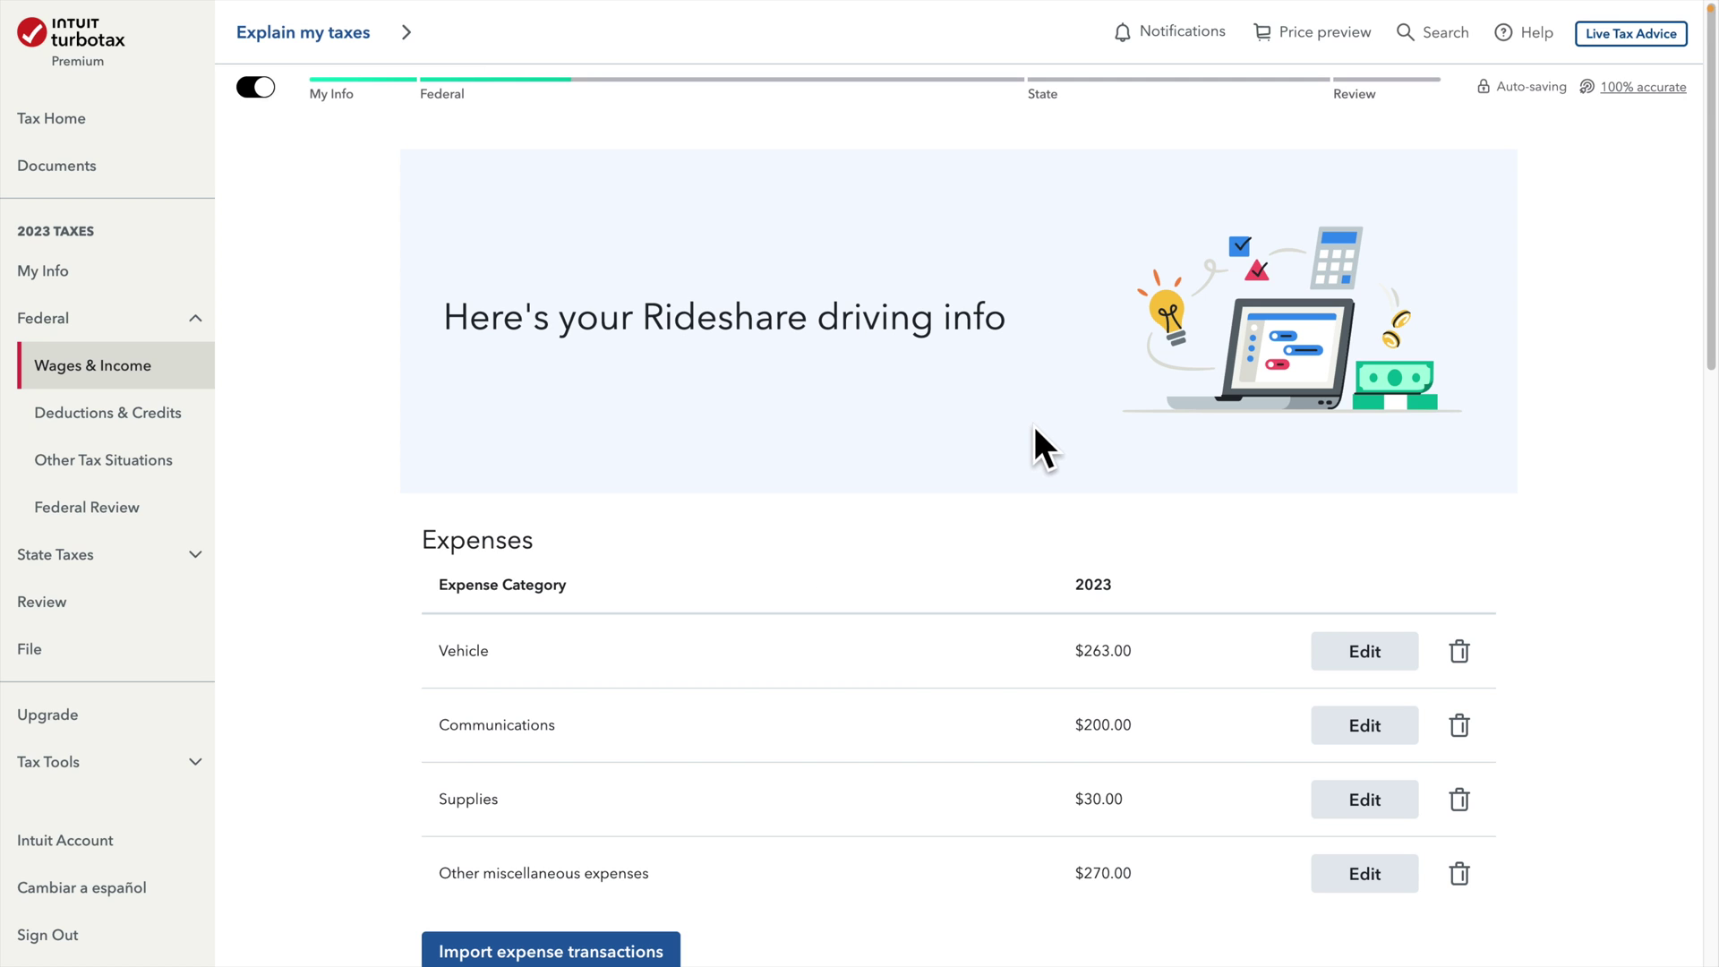
Review the Rideshare summary and continue to the page showing $763 expenses and $92 taxable.
scroll(1101, 492, "down", 2)
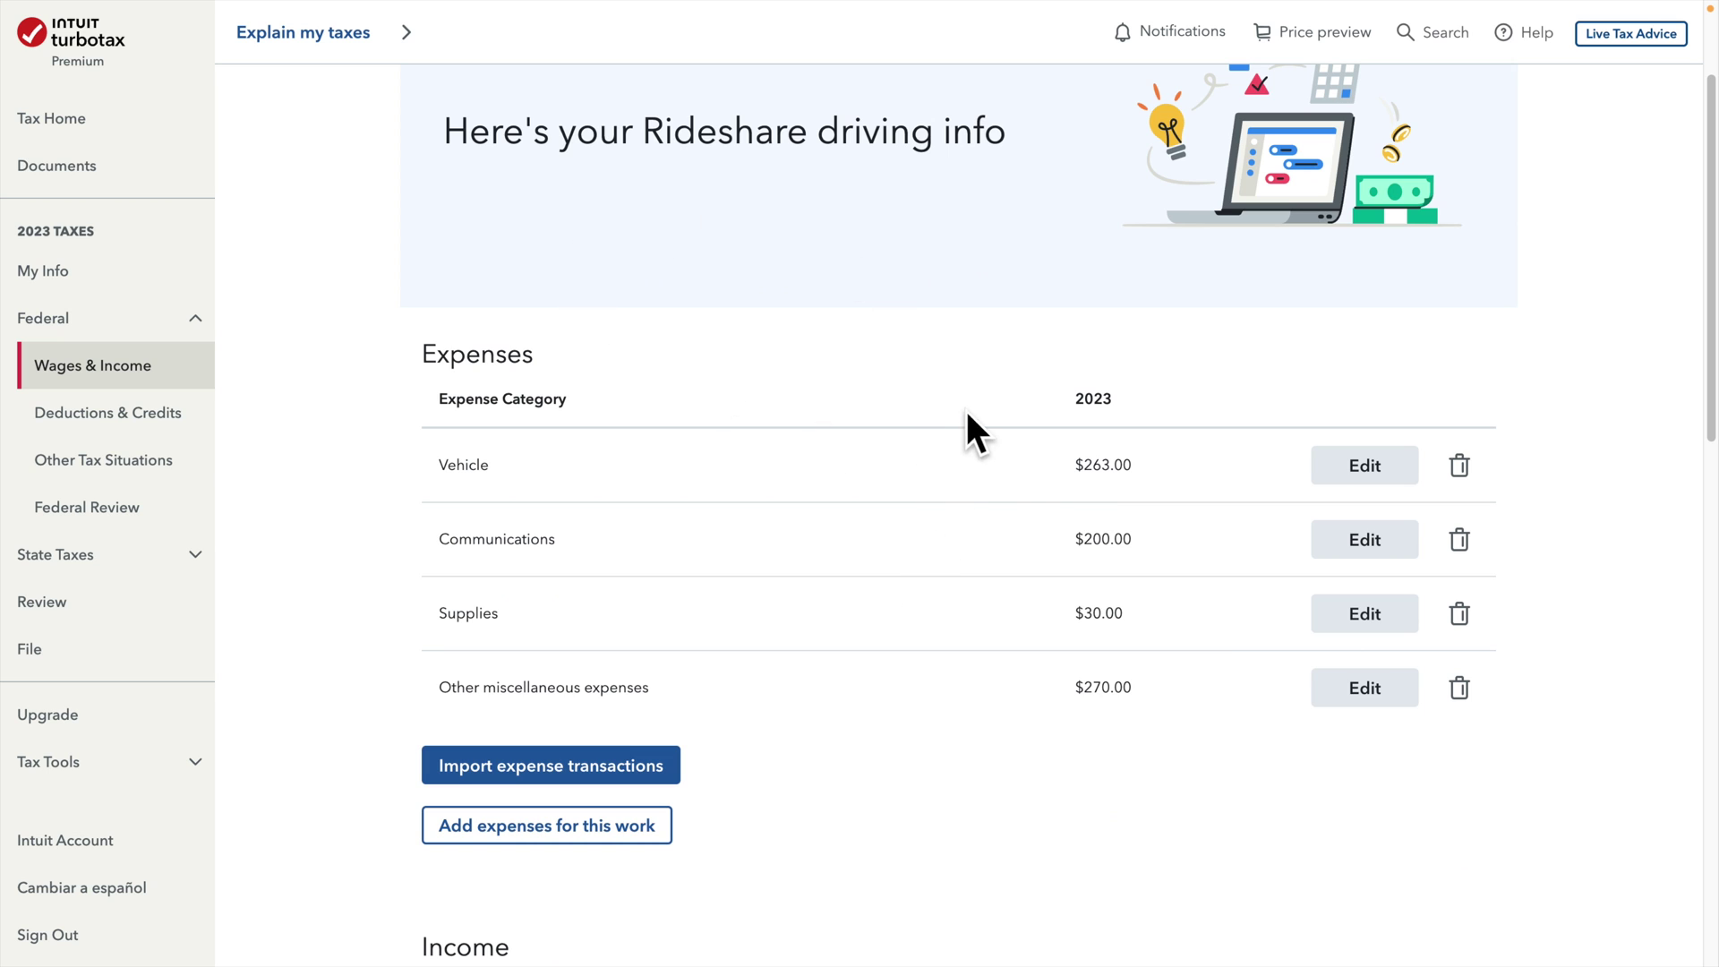
scroll(1040, 680, "down", 3)
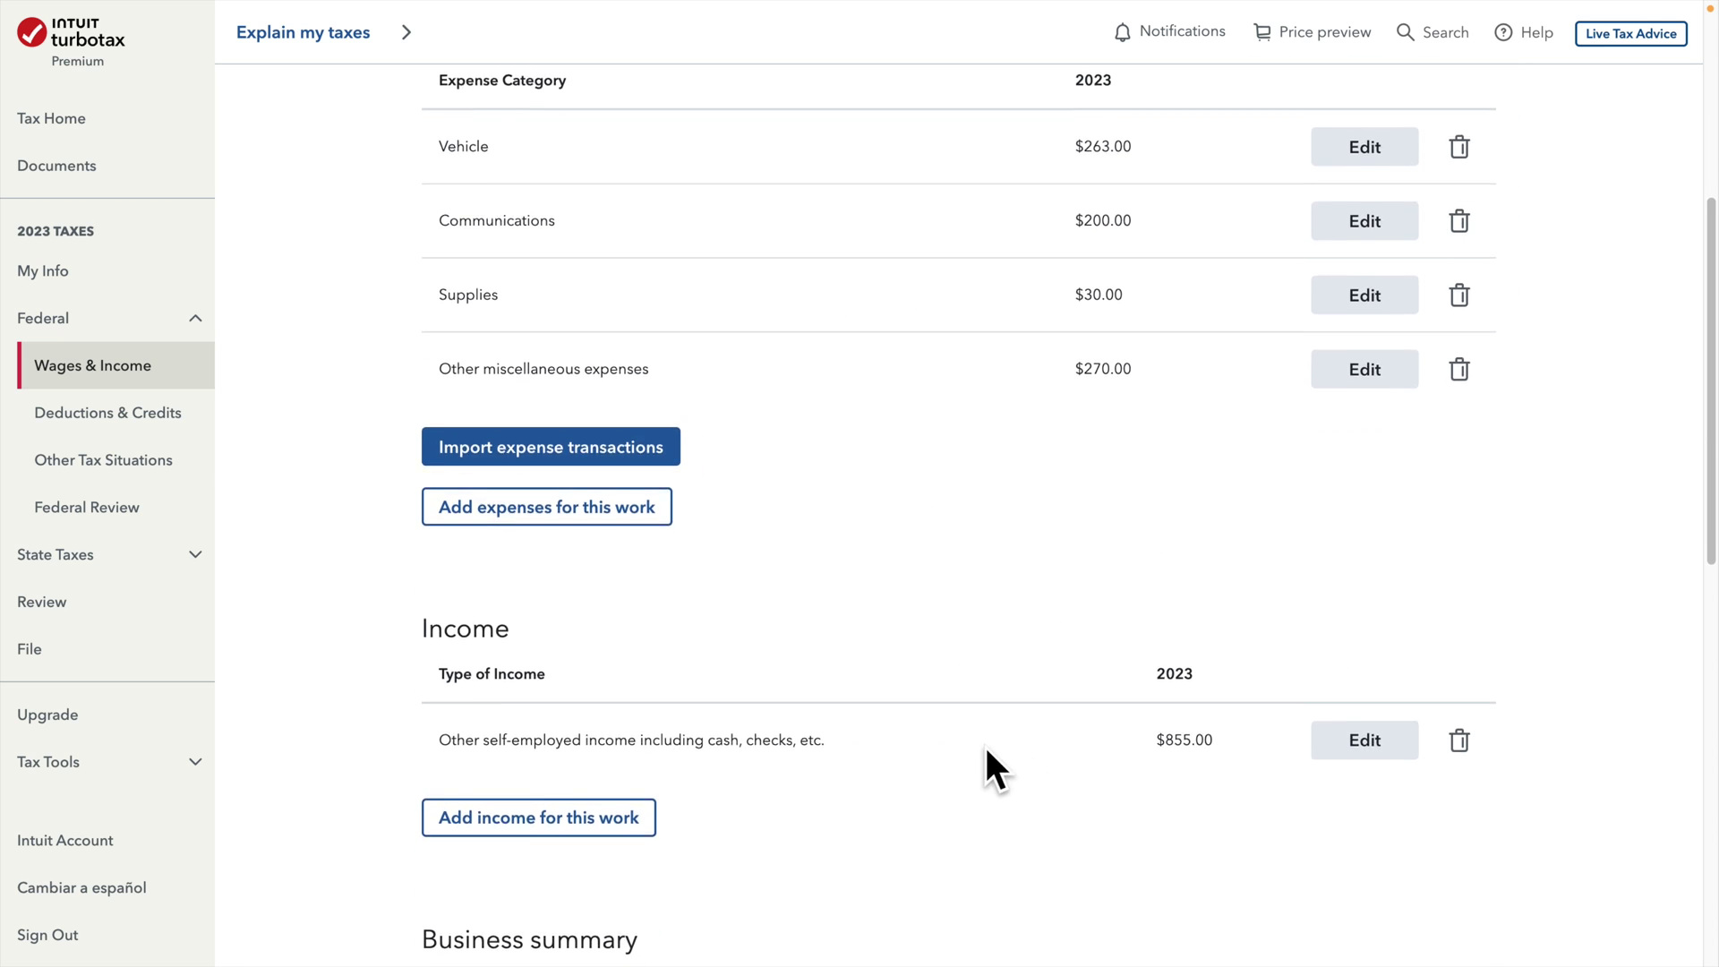
scroll(985, 748, "down", 2)
scroll(1056, 694, "down", 5)
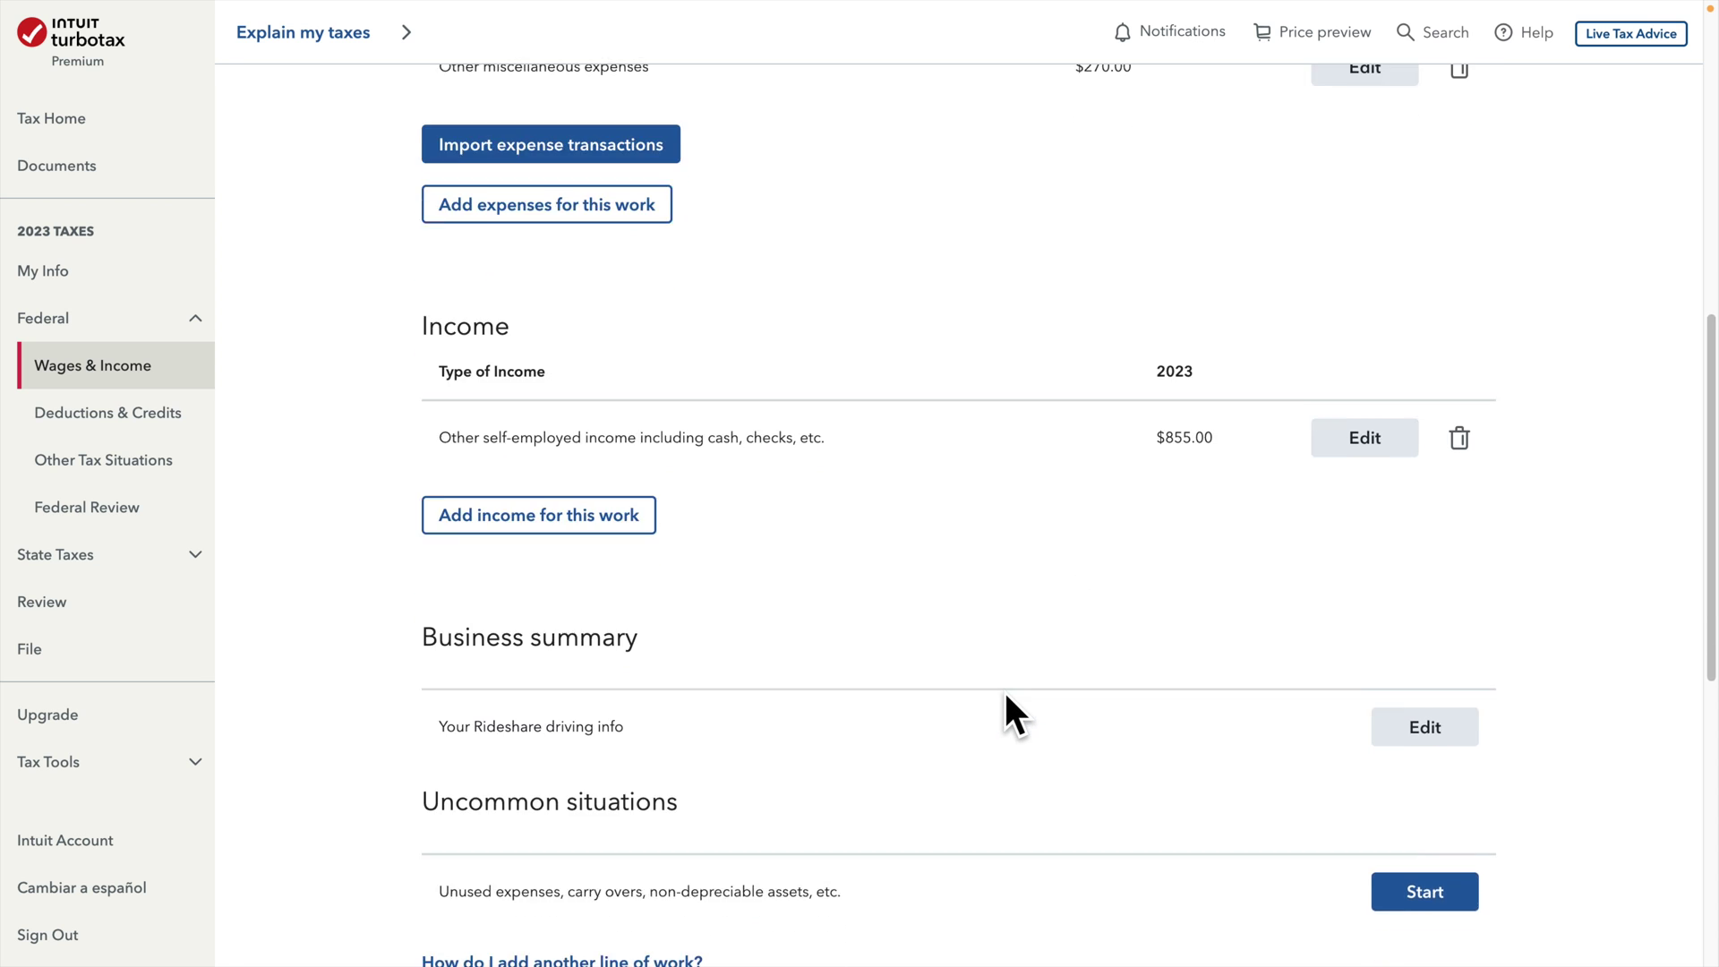
scroll(1025, 695, "down", 2)
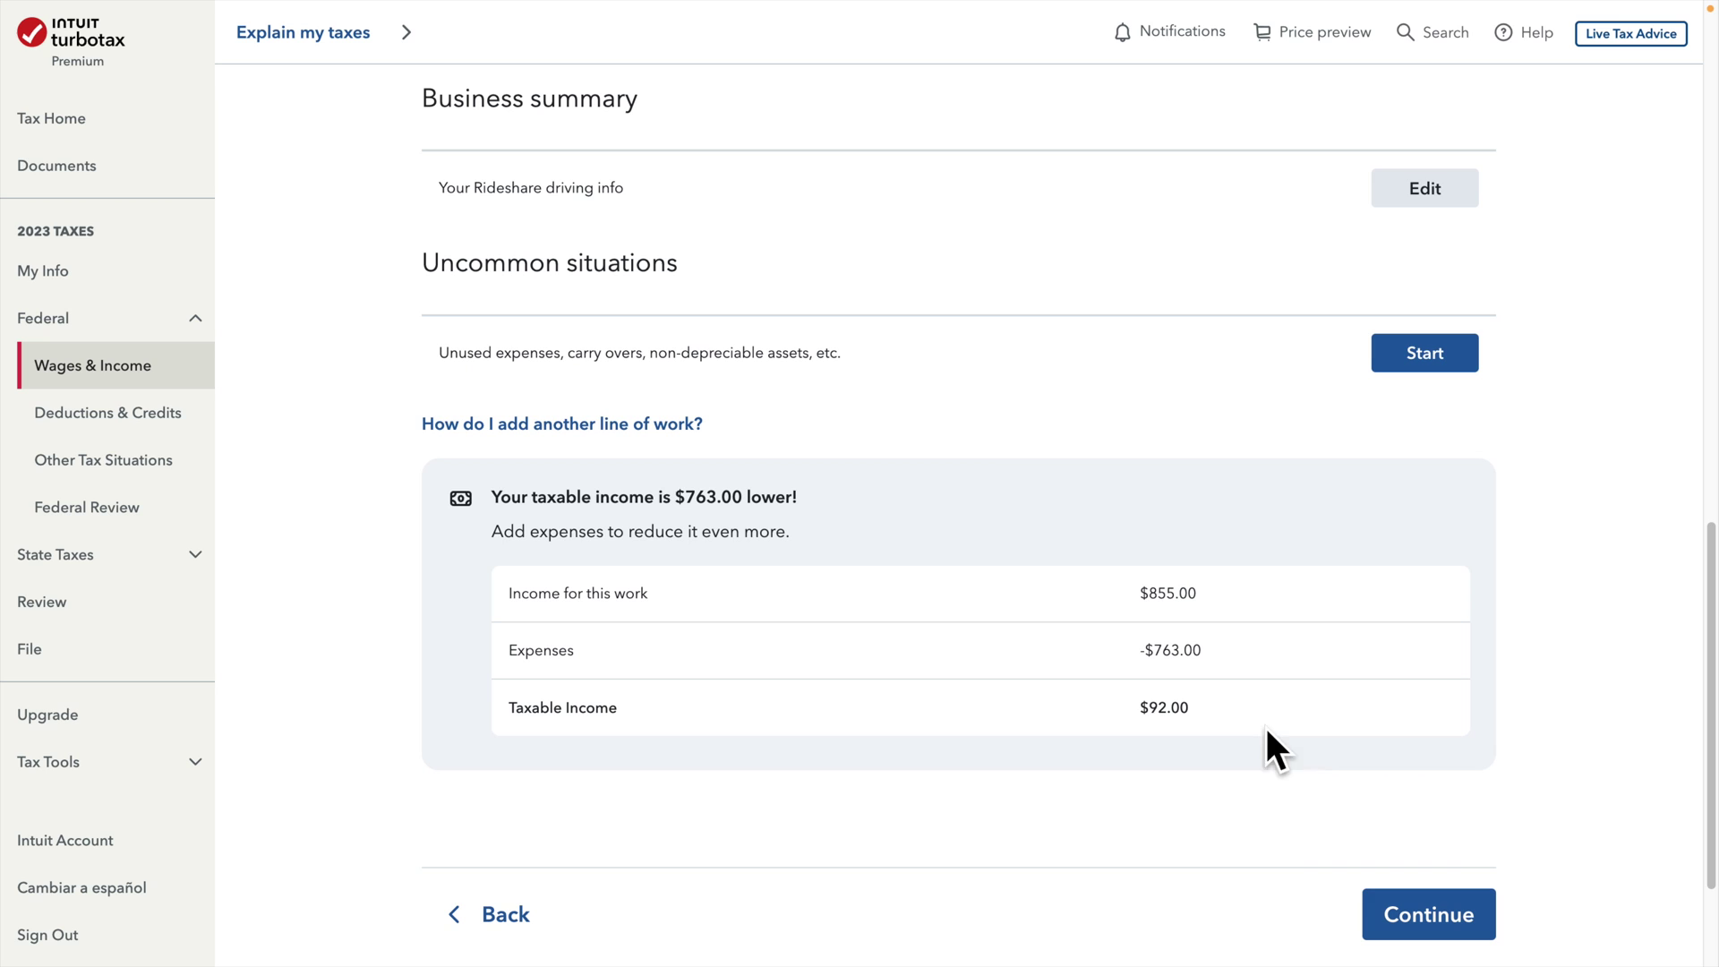
left_click(1429, 923)
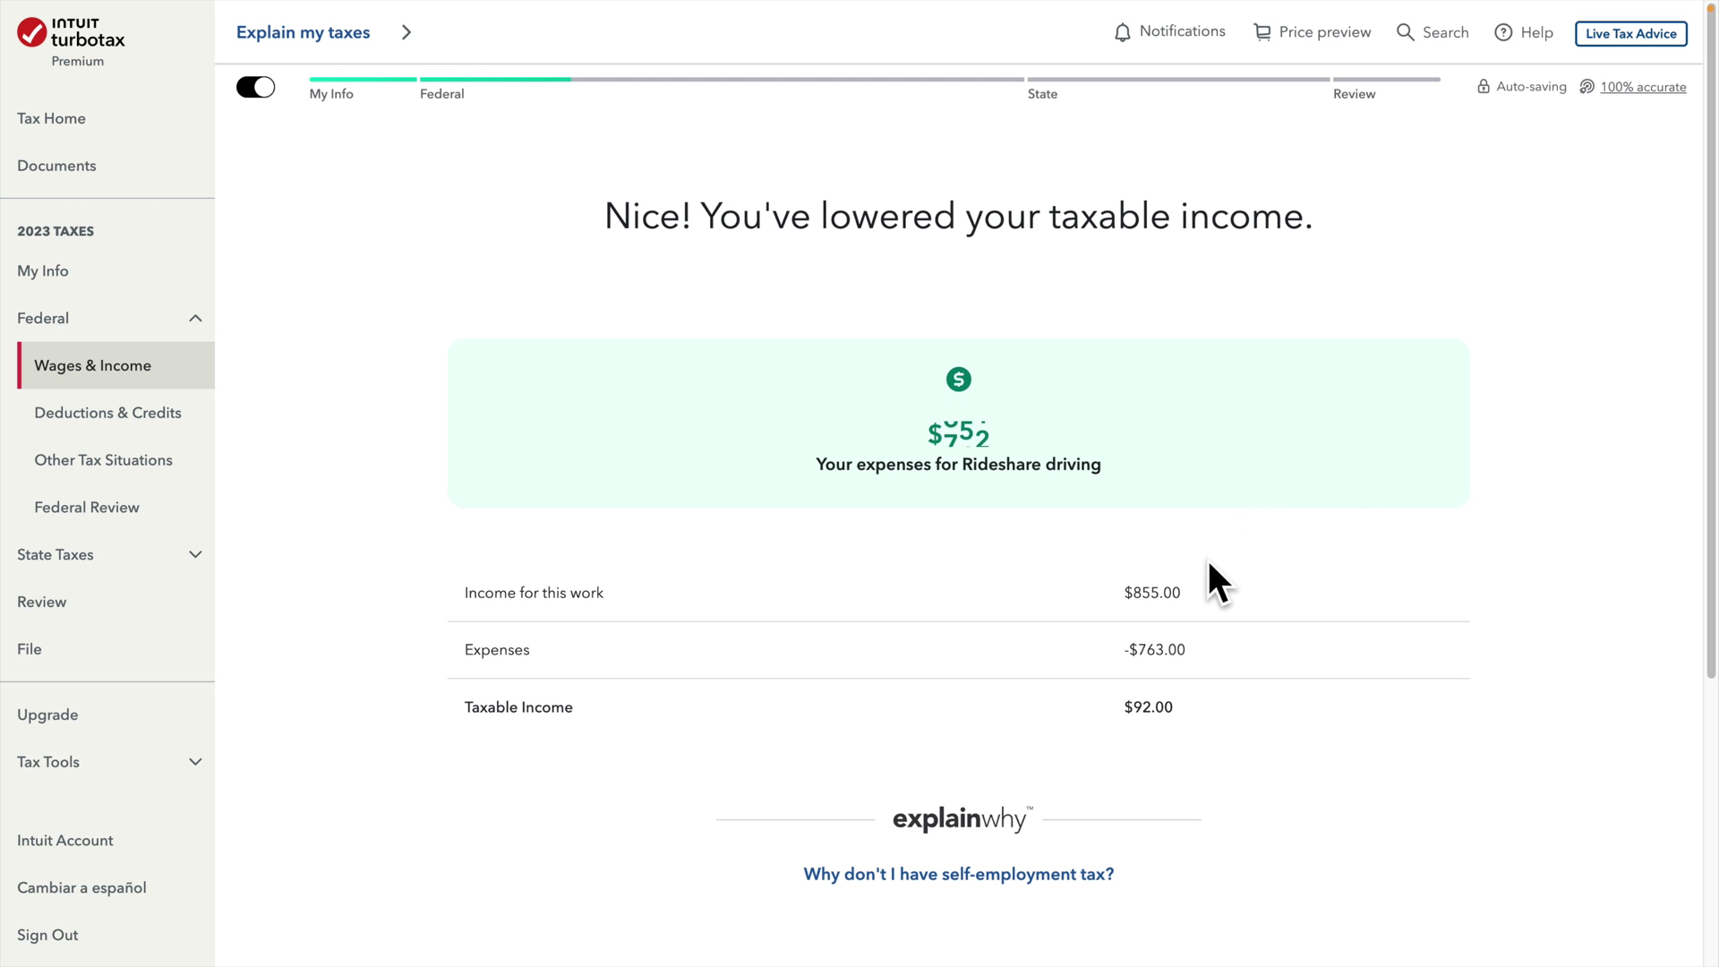
scroll(1212, 660, "down", 1)
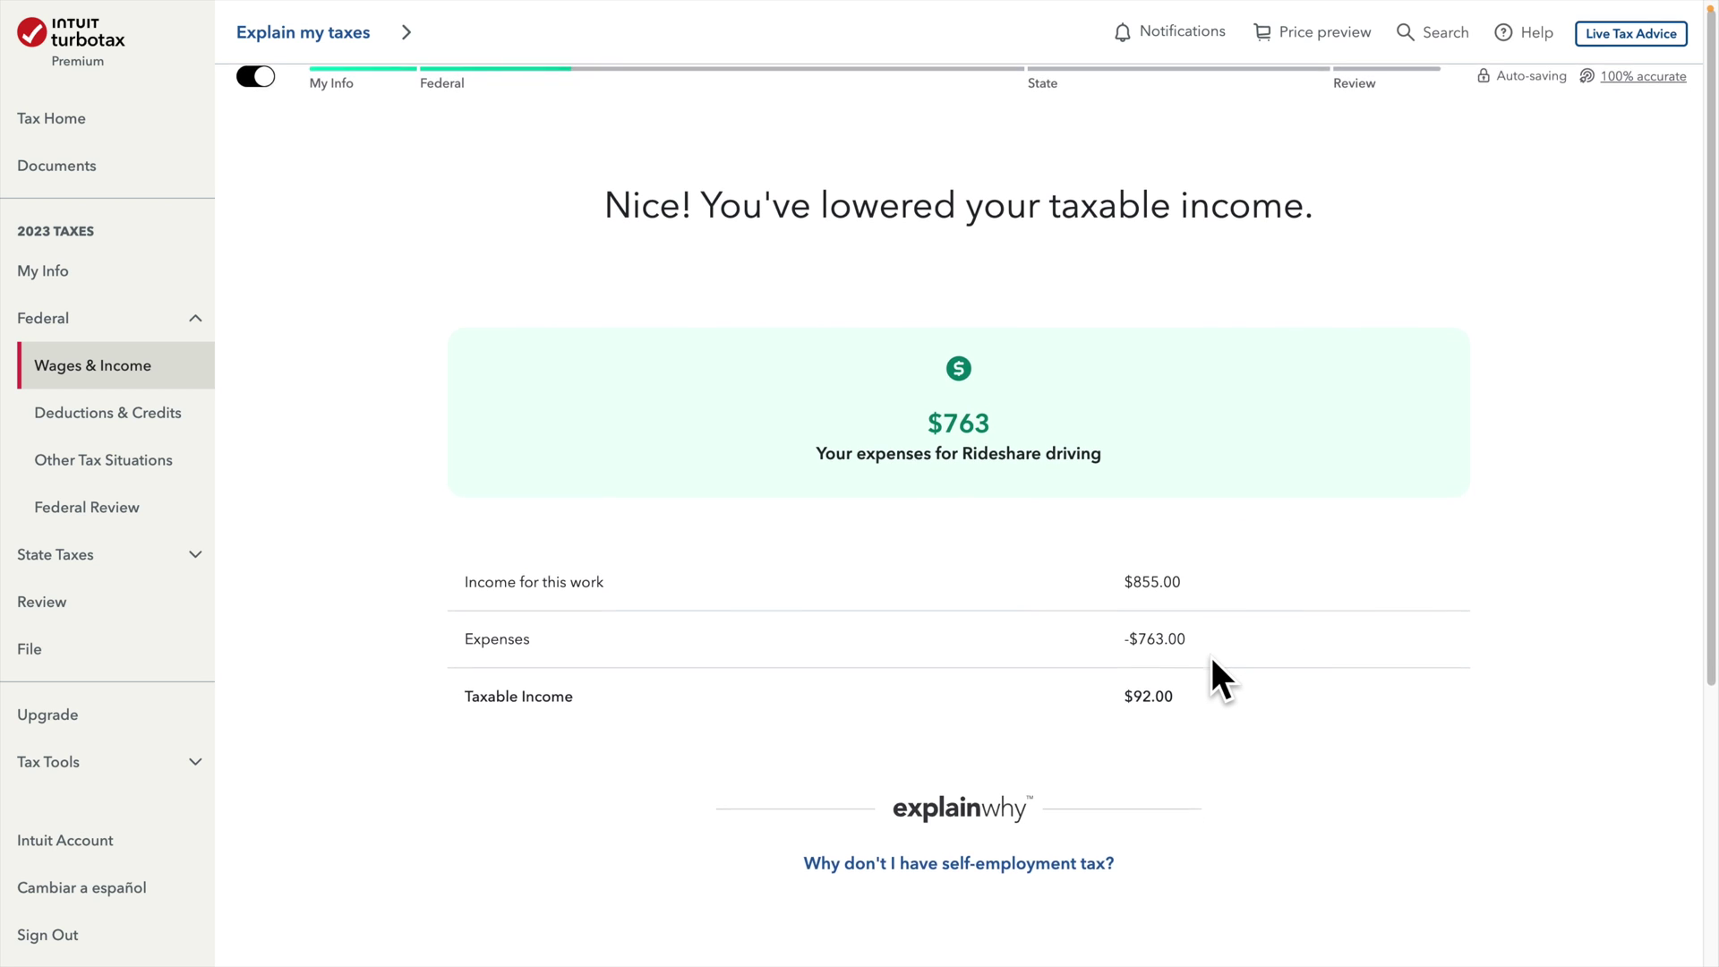
scroll(1191, 652, "down", 5)
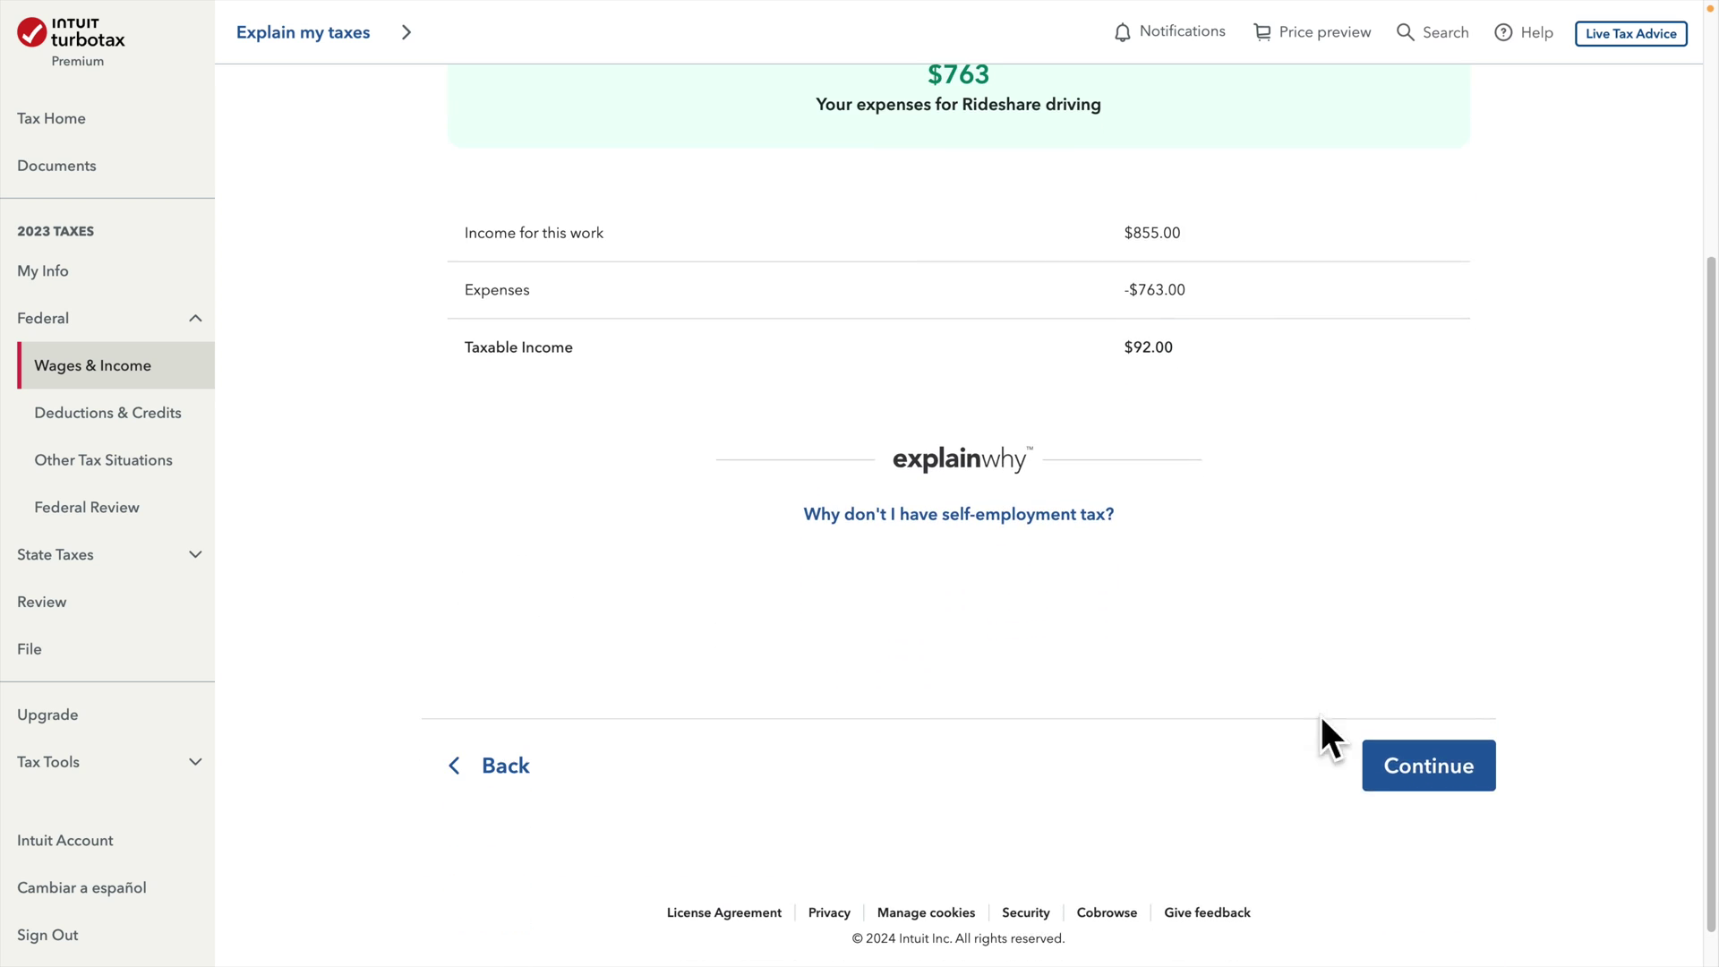
Confirm work was mostly in the US, not for a former employer, with no deductions elsewhere.
left_click(1427, 771)
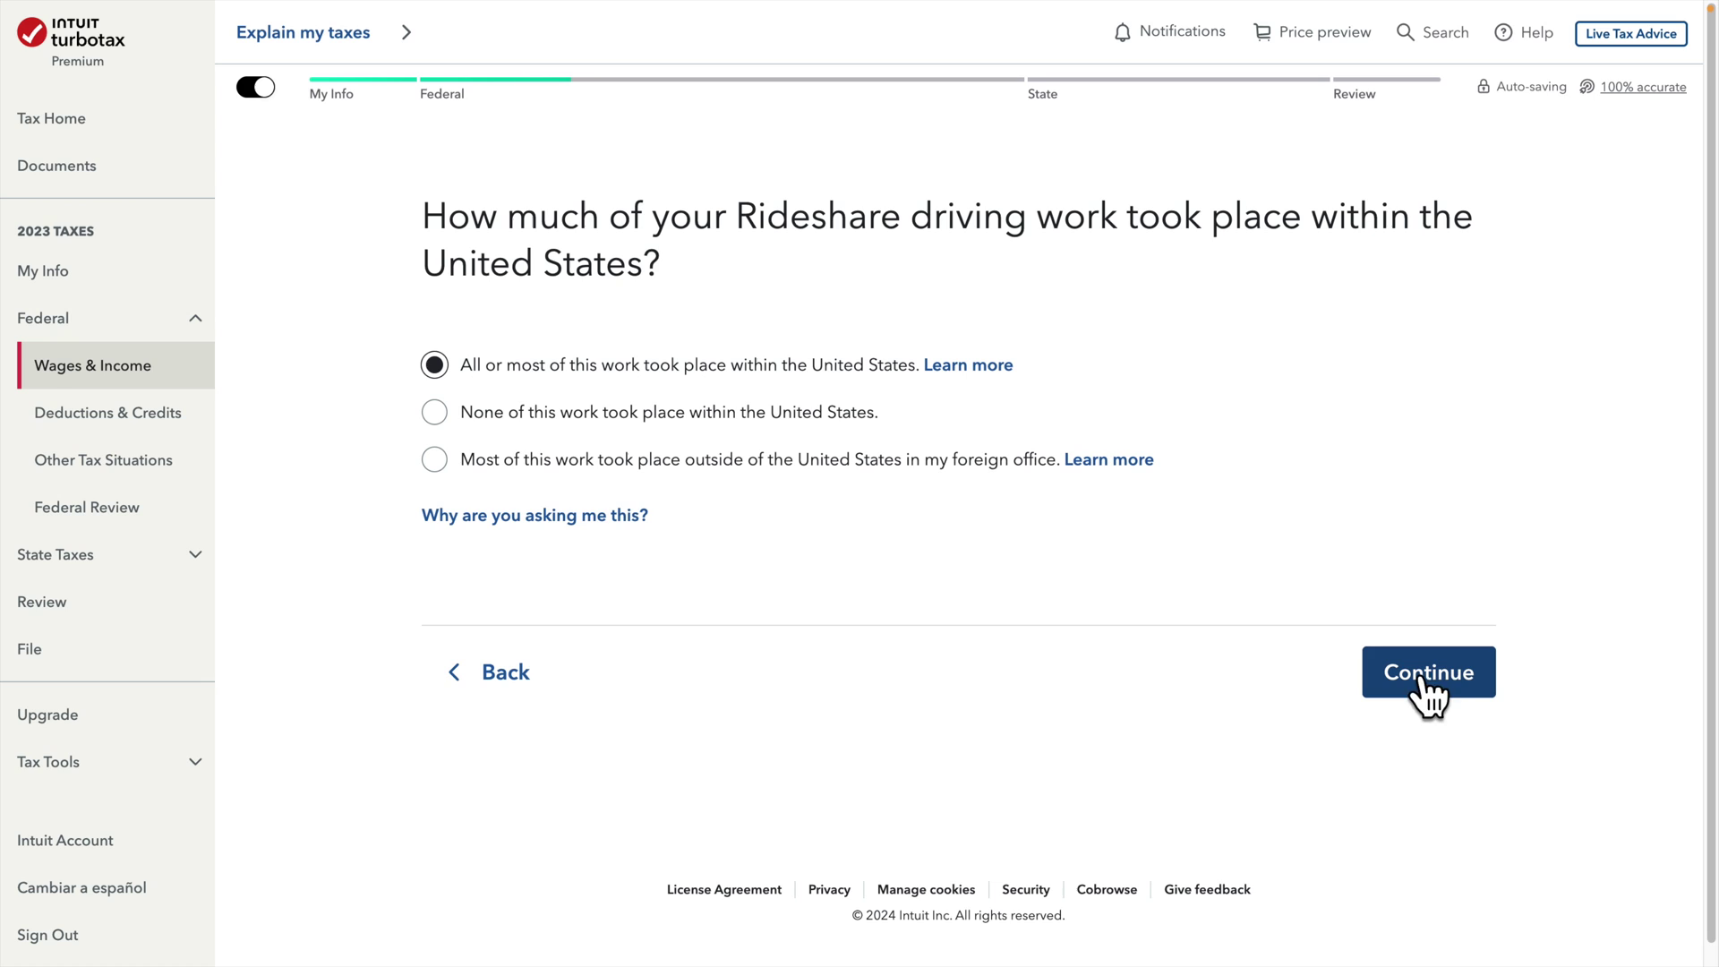
left_click(1449, 688)
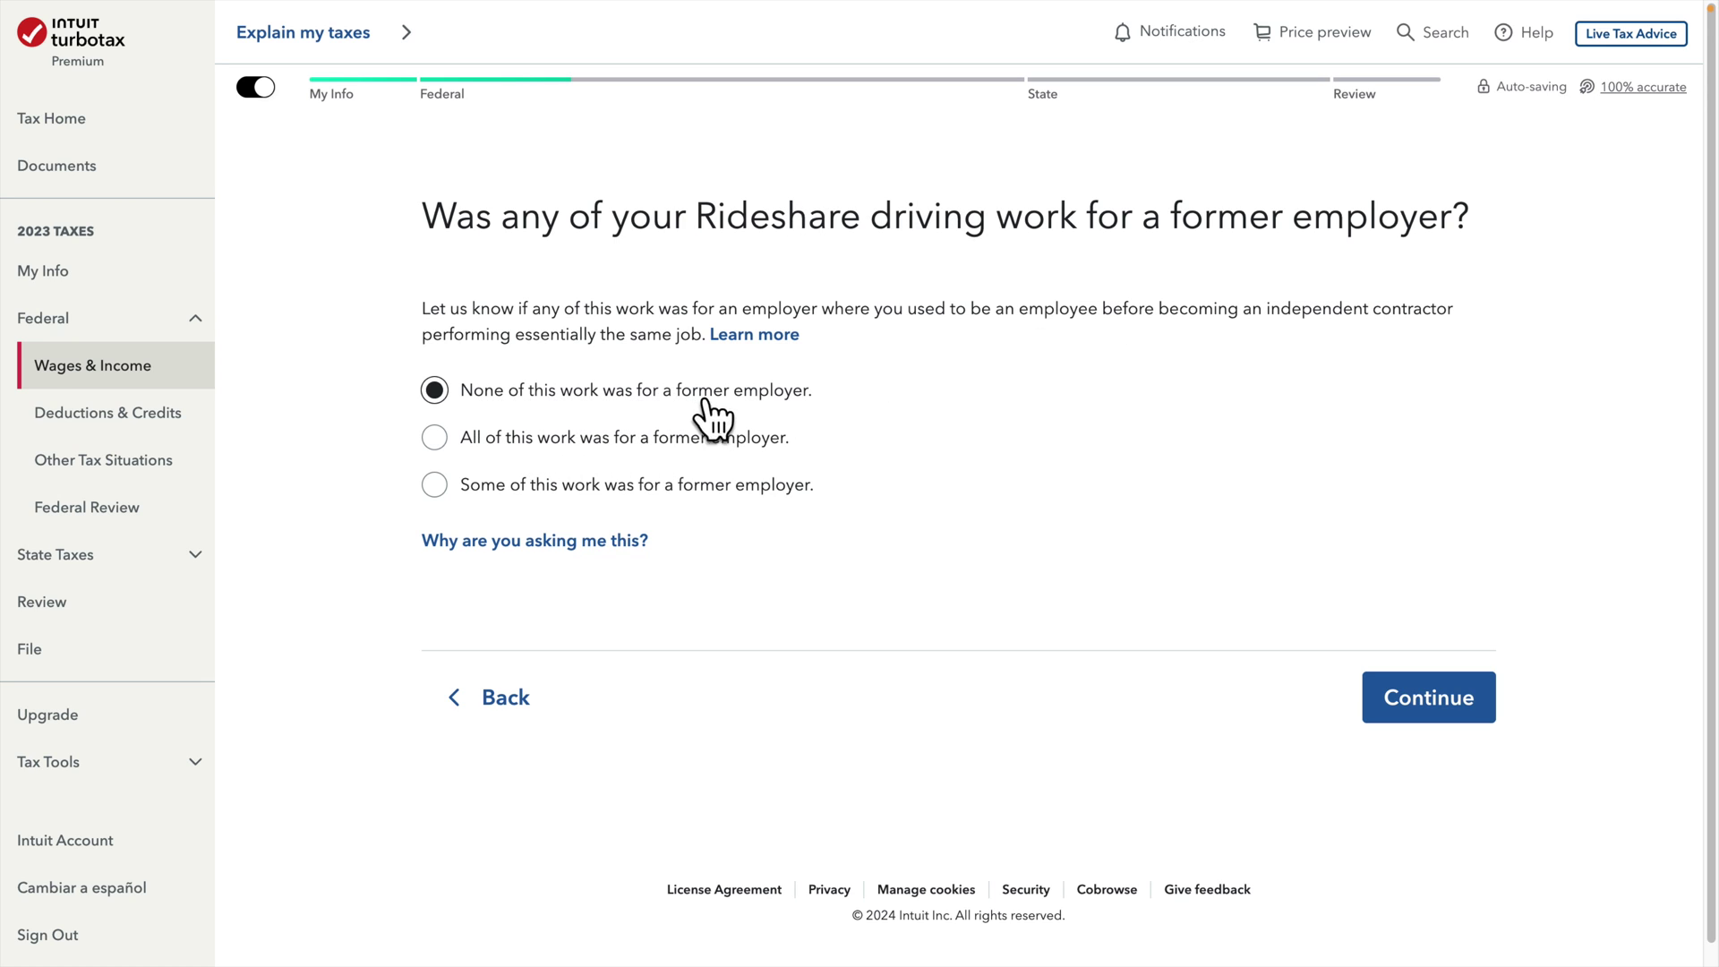
left_click(1437, 707)
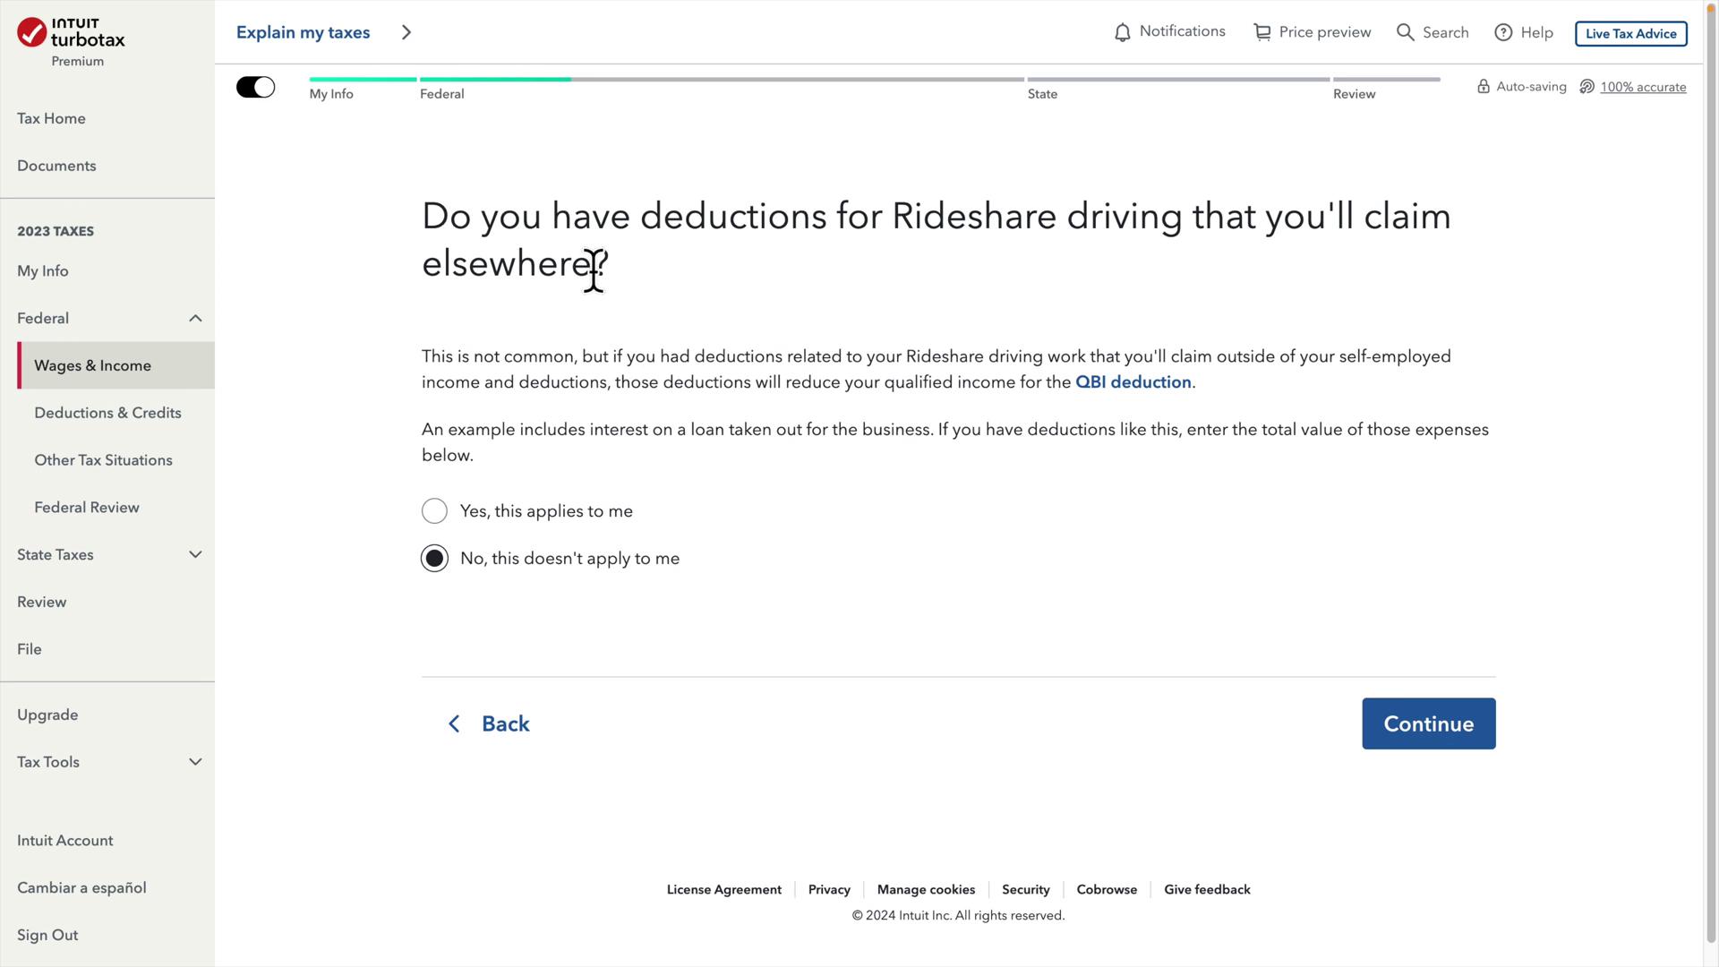
left_click_drag(621, 218, 1297, 218)
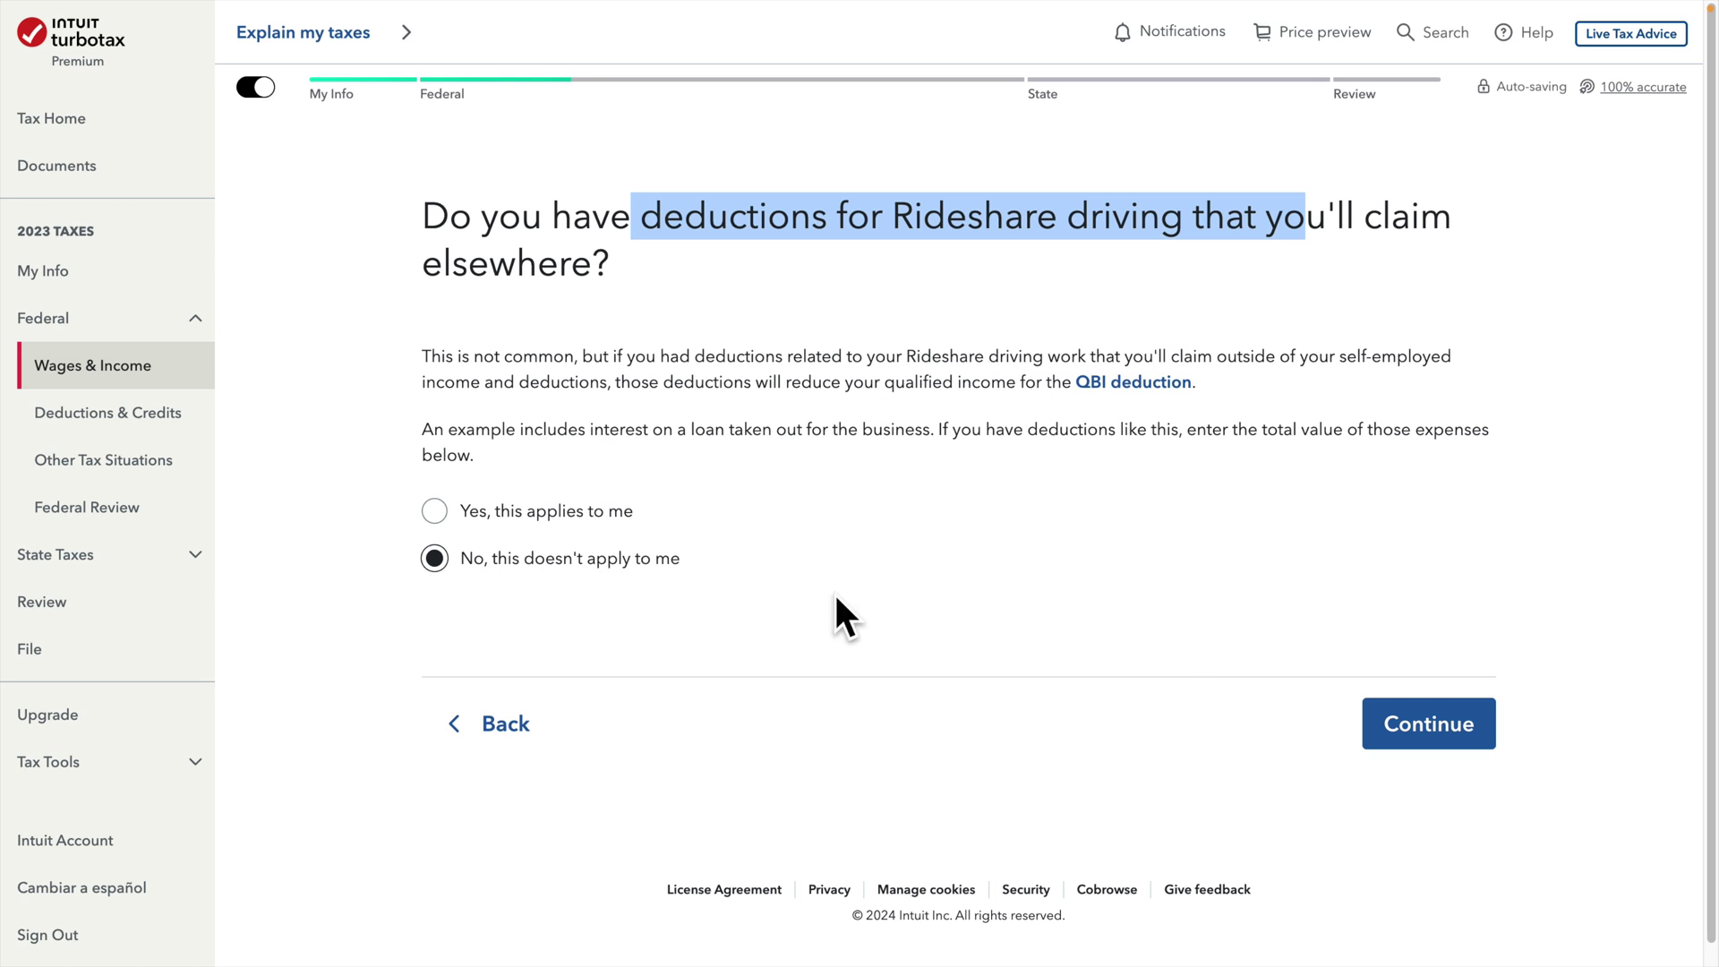
left_click(1461, 721)
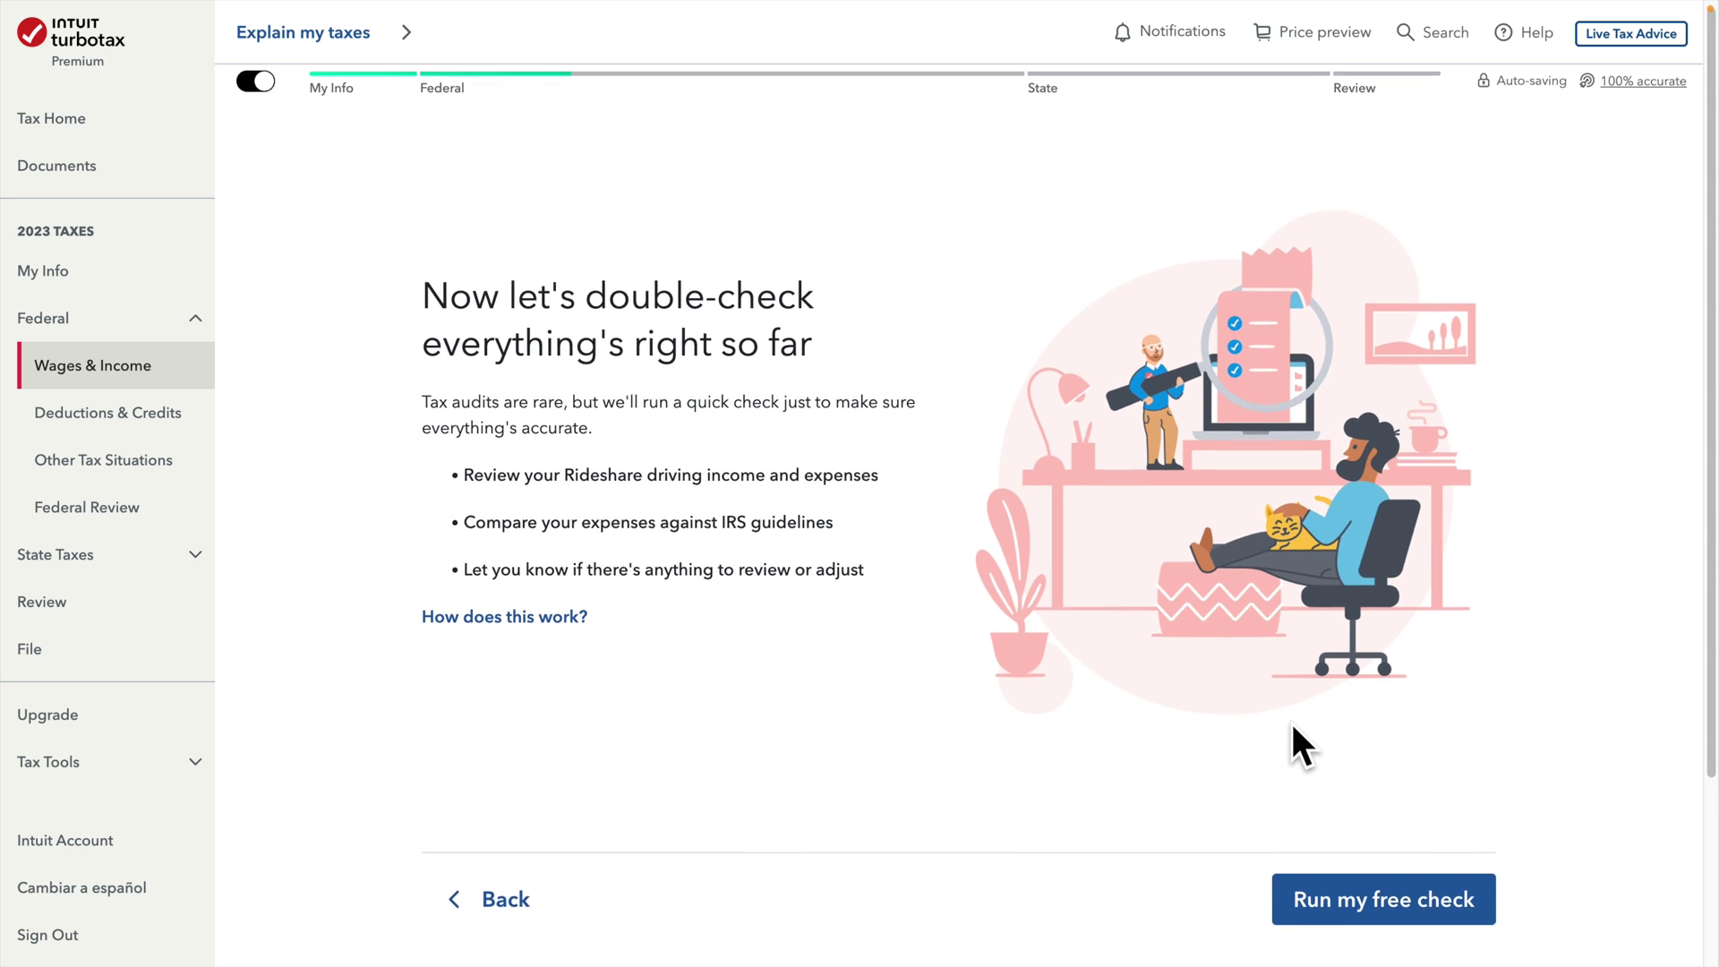
Run the free audit check, accept the Low risk result, and answer No to another line of work.
scroll(1291, 720, "down", 1)
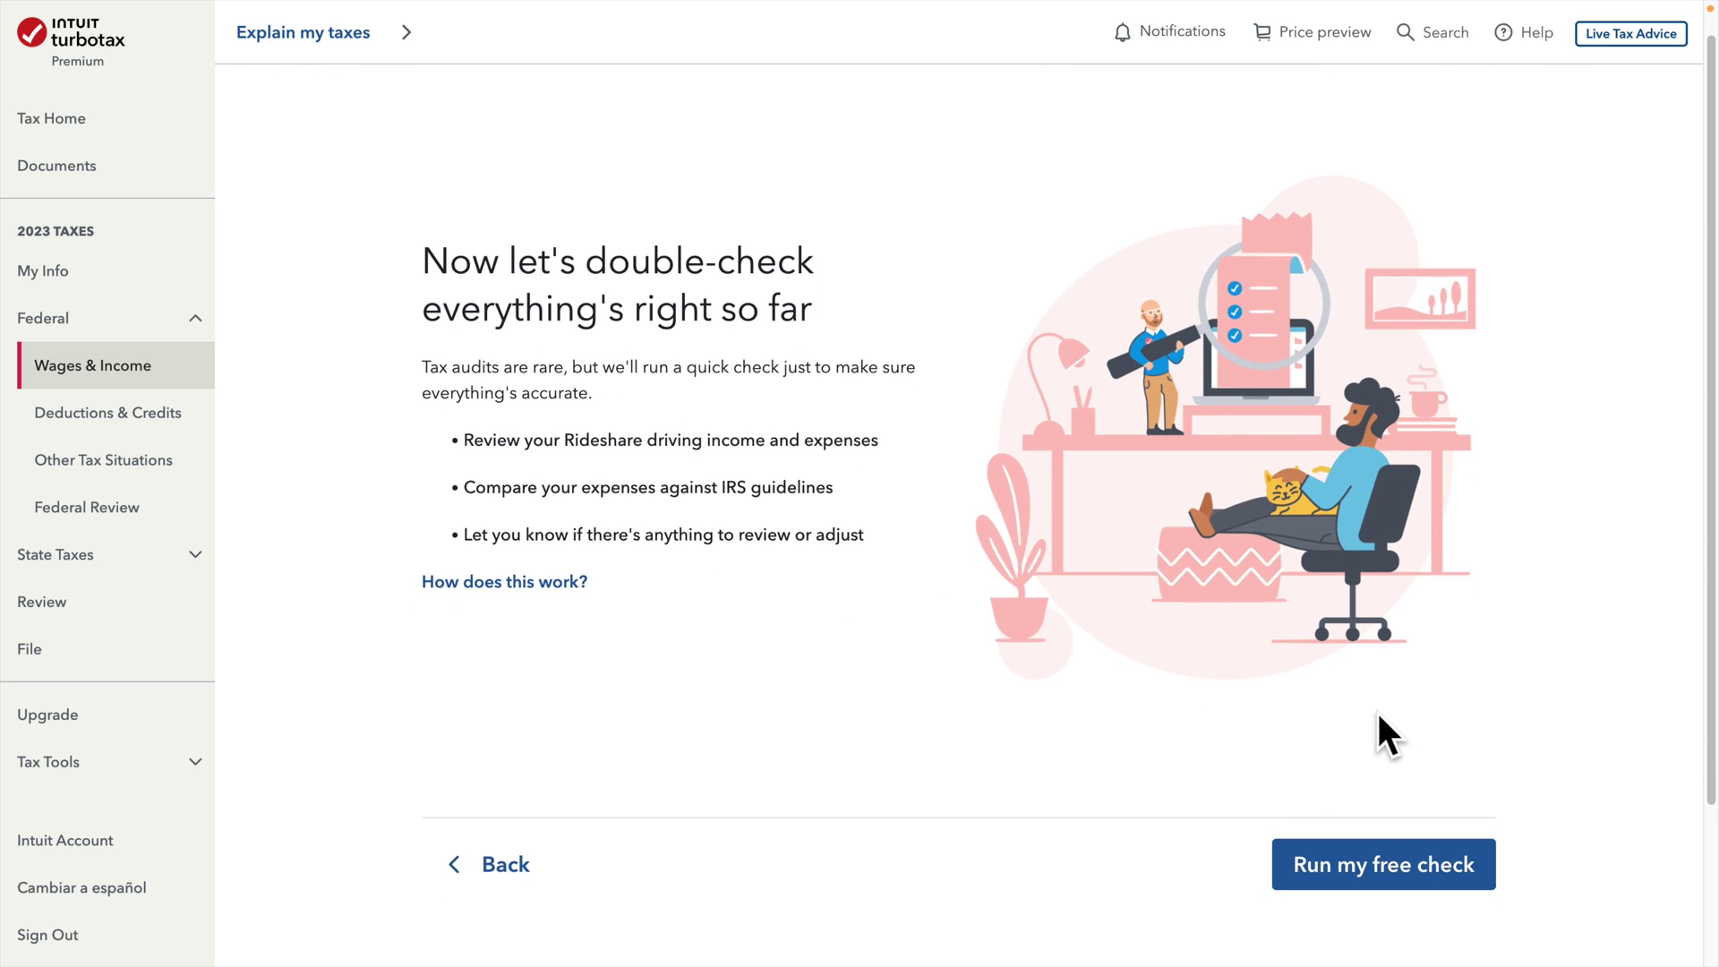
left_click(1418, 872)
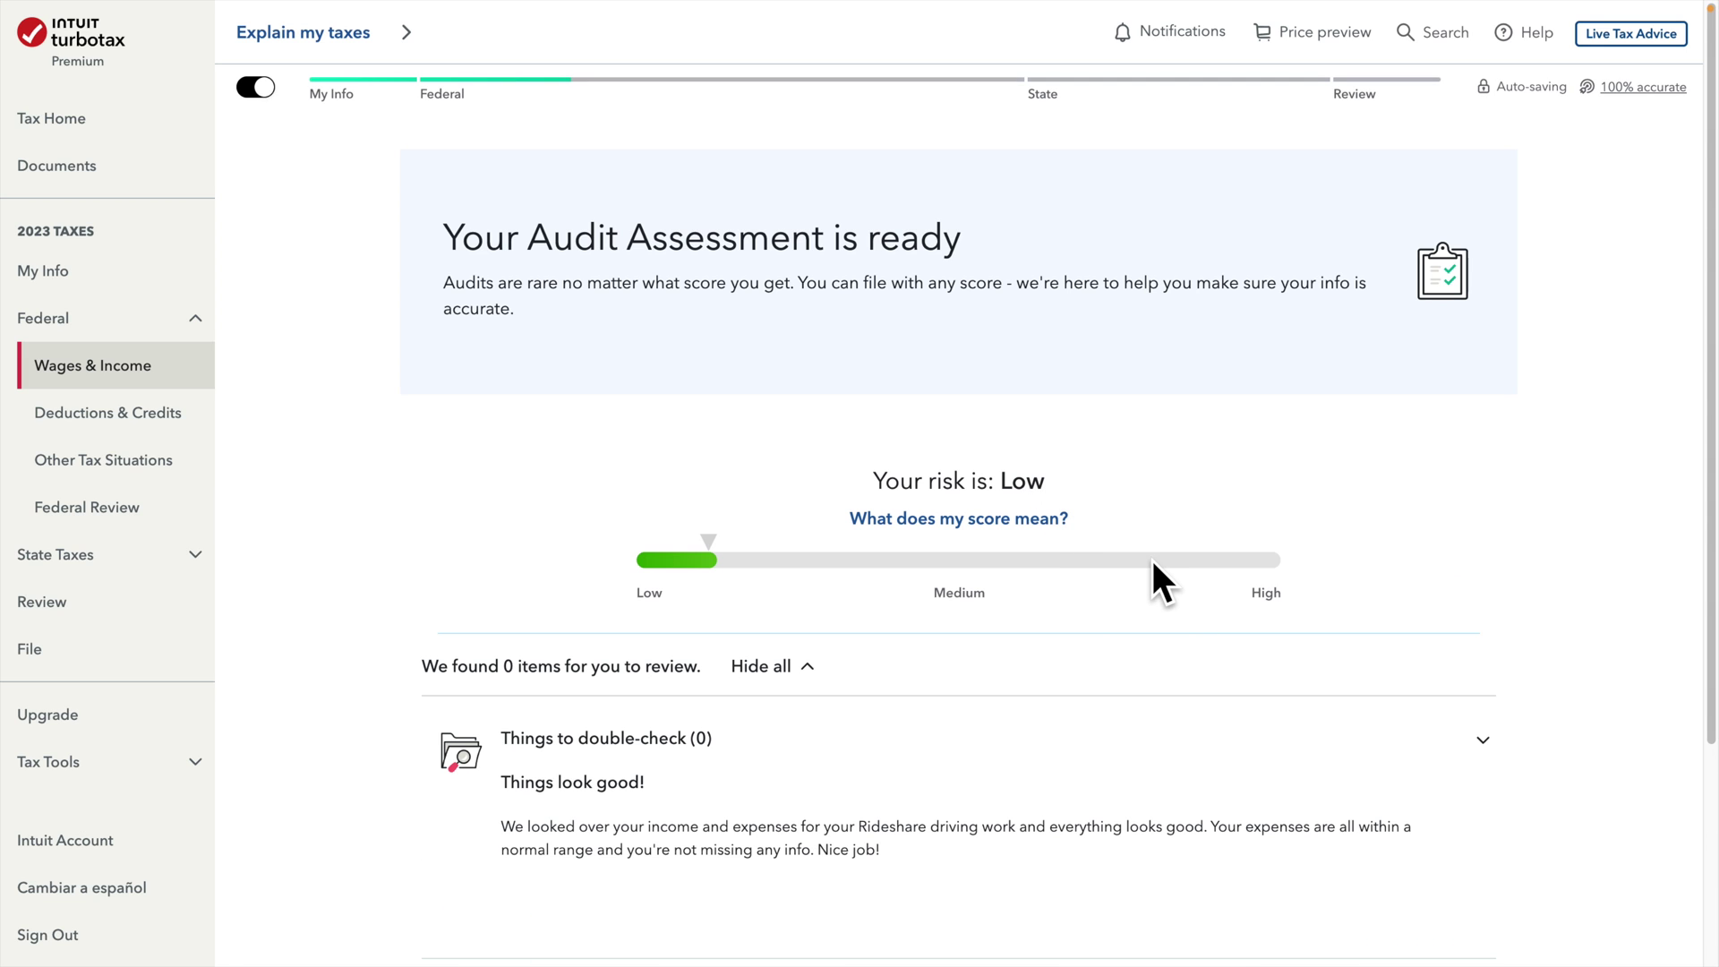
scroll(1124, 543, "down", 3)
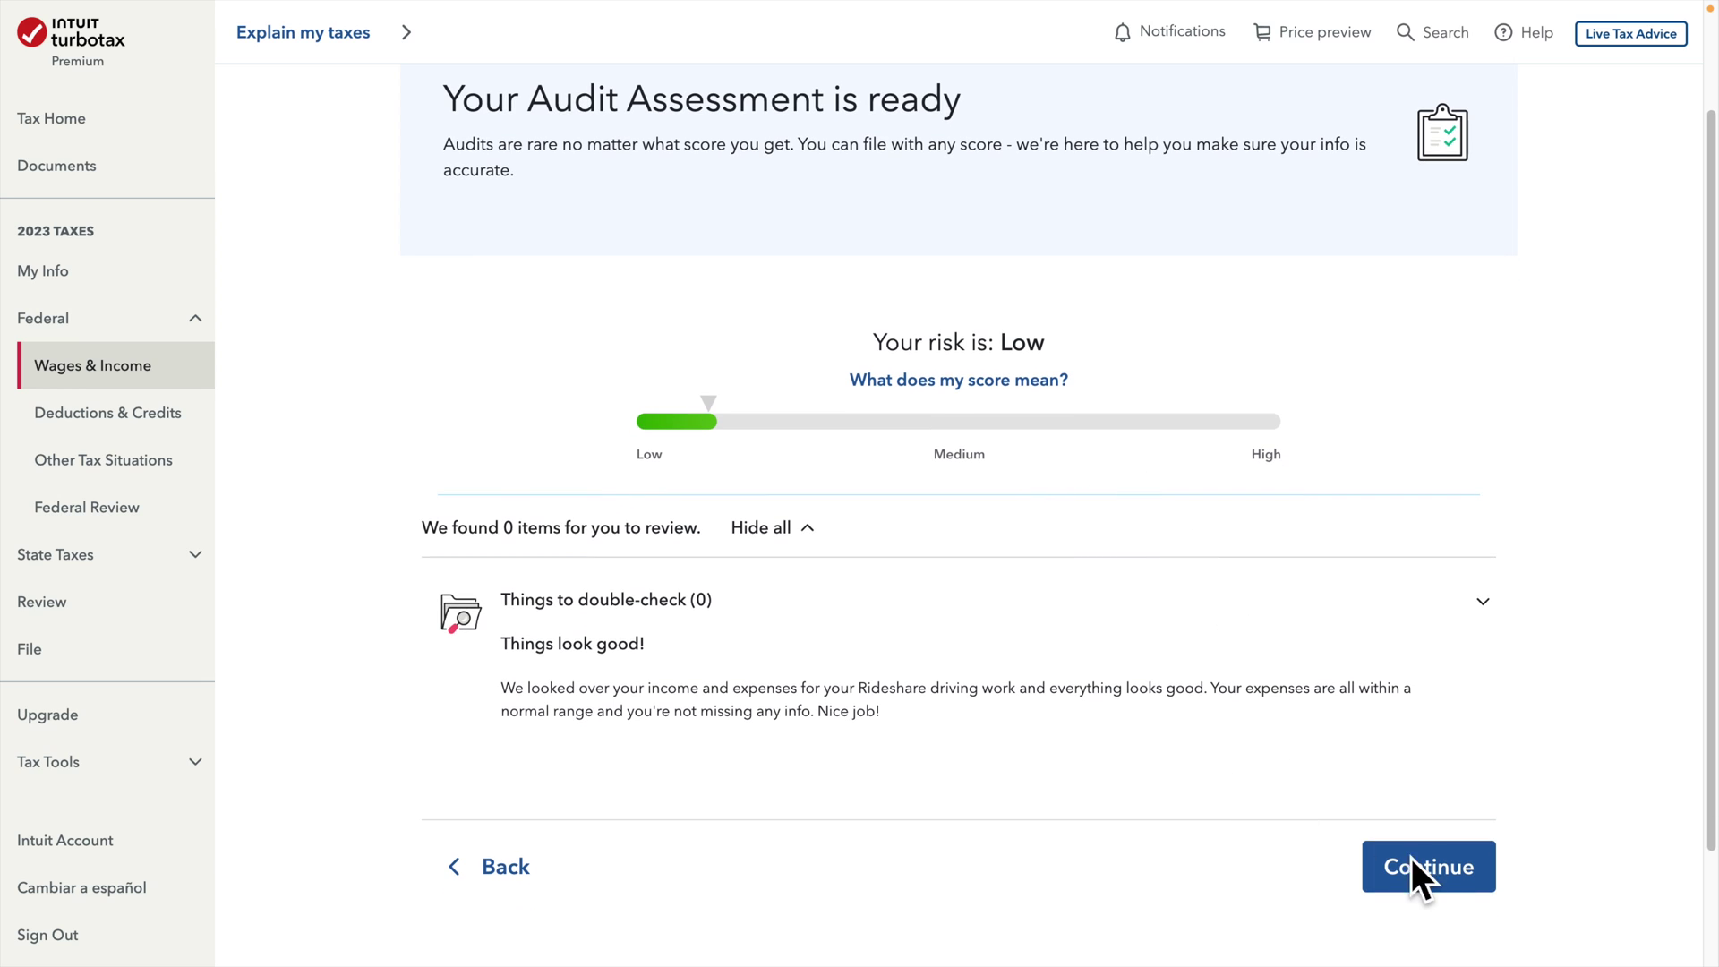
left_click(1414, 861)
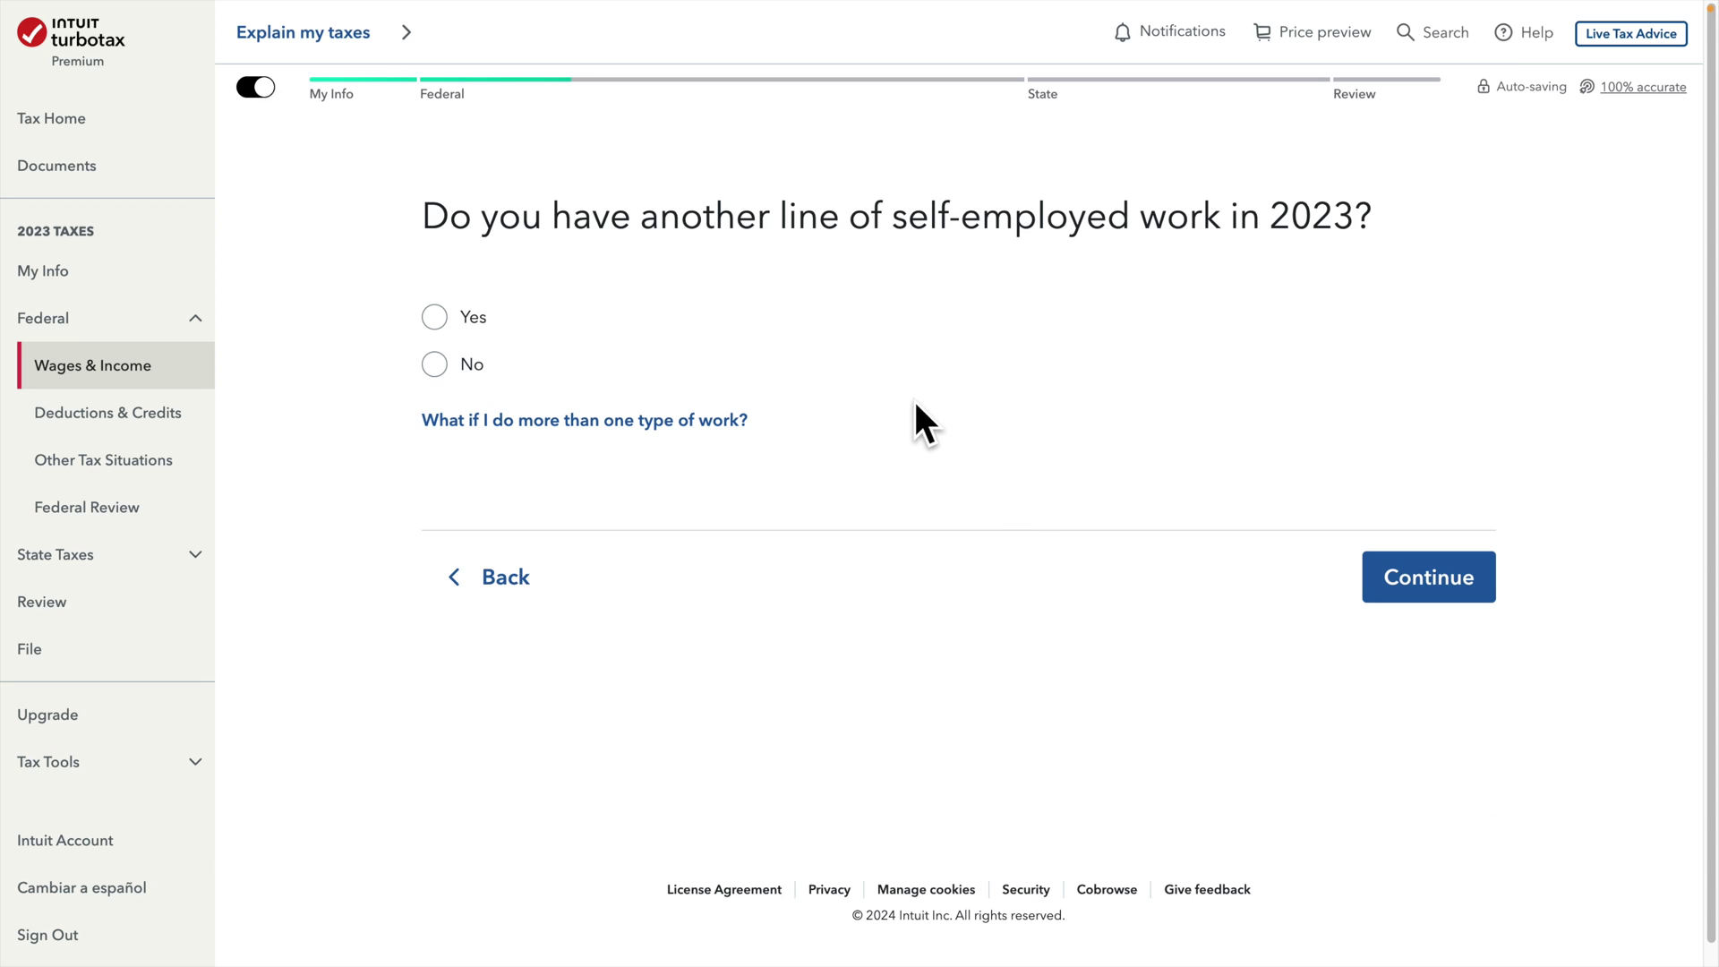
left_click_drag(685, 231, 1297, 231)
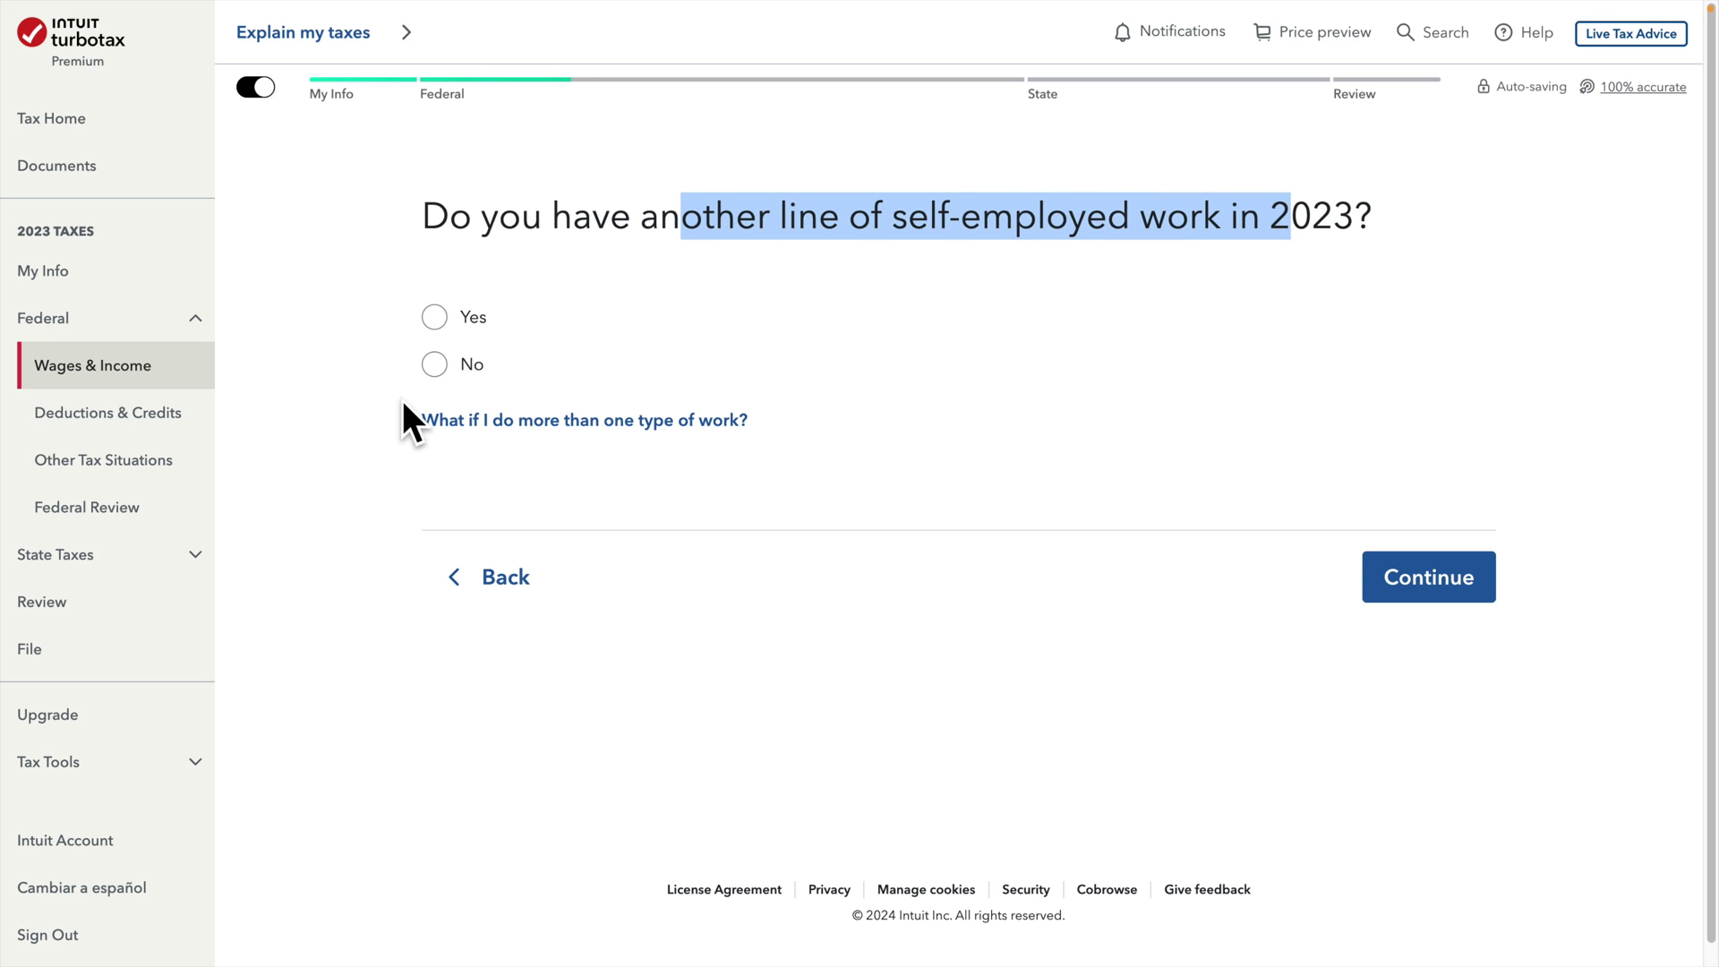
left_click(446, 369)
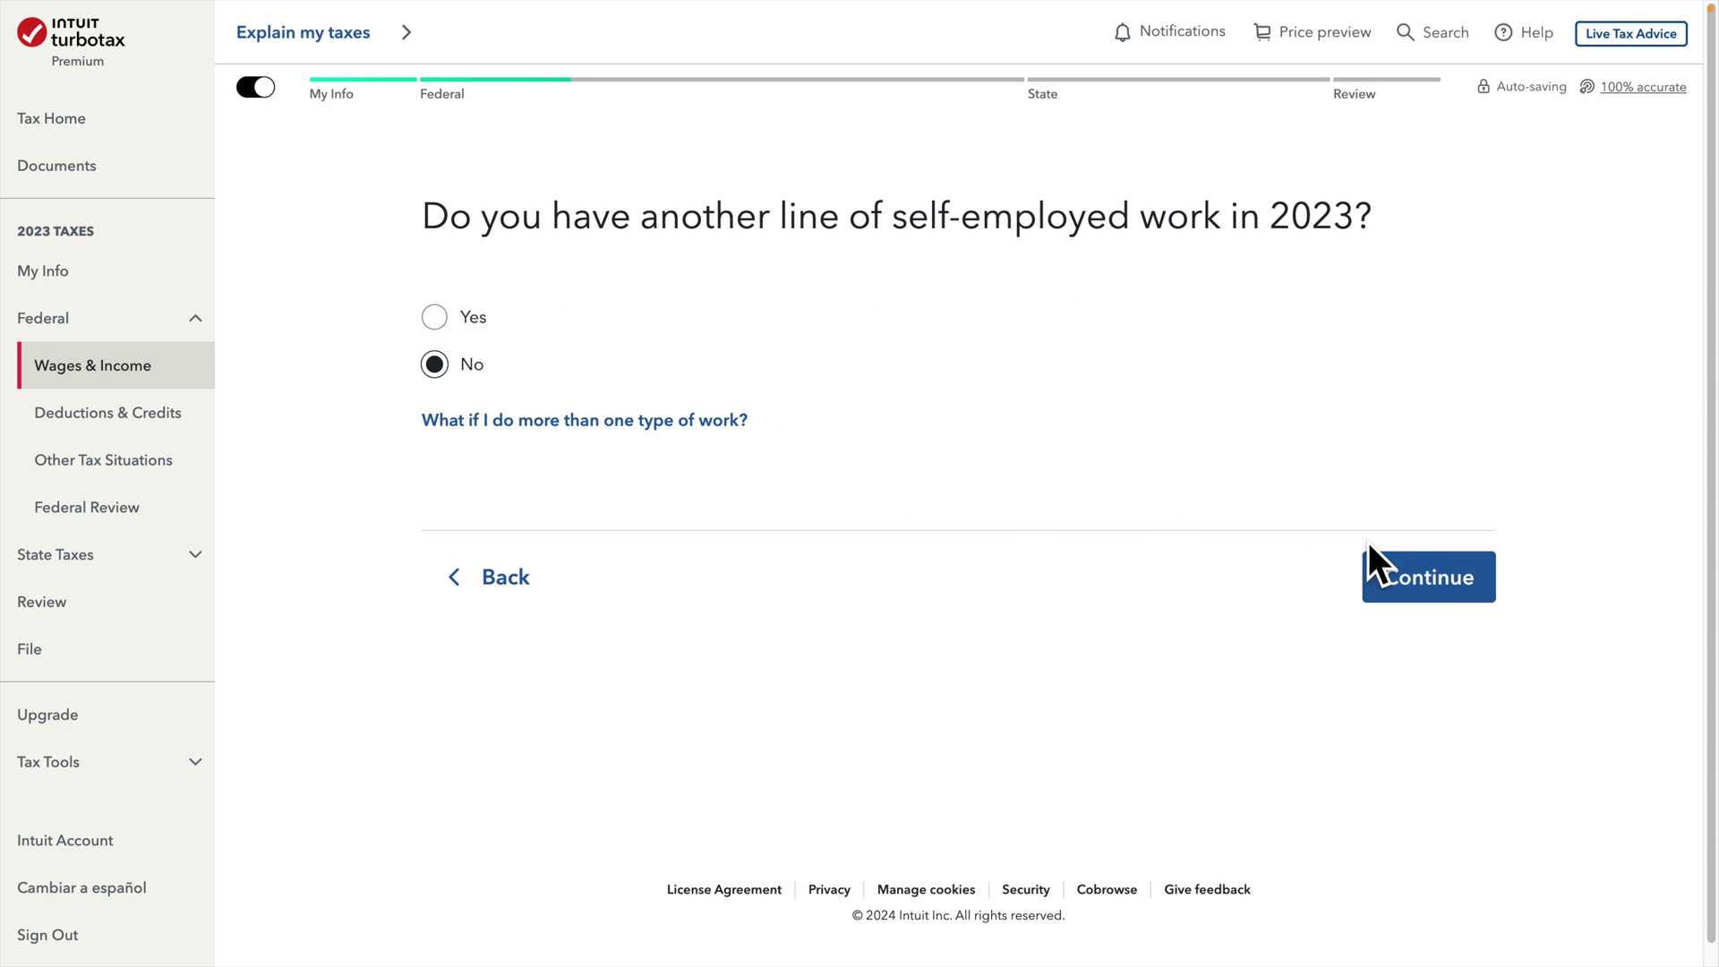
Confirm no other work and review the Rideshare driving summary: $855 income, -$763 expenses, $92 net.
left_click(1419, 580)
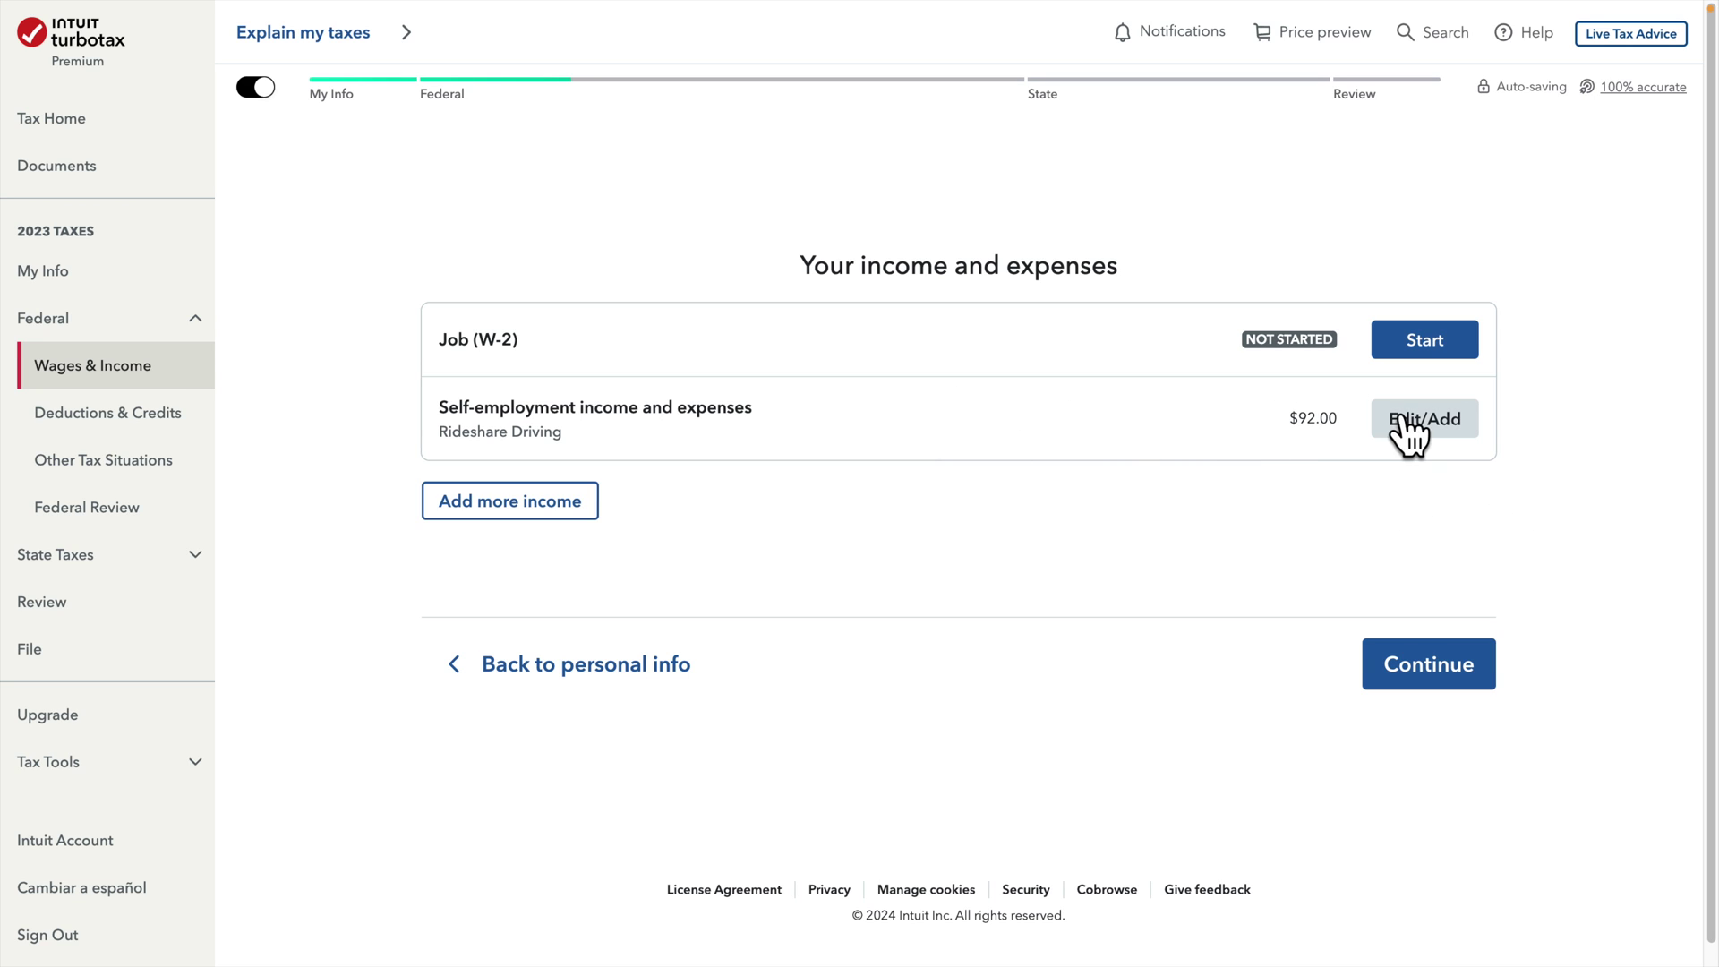
left_click(1449, 426)
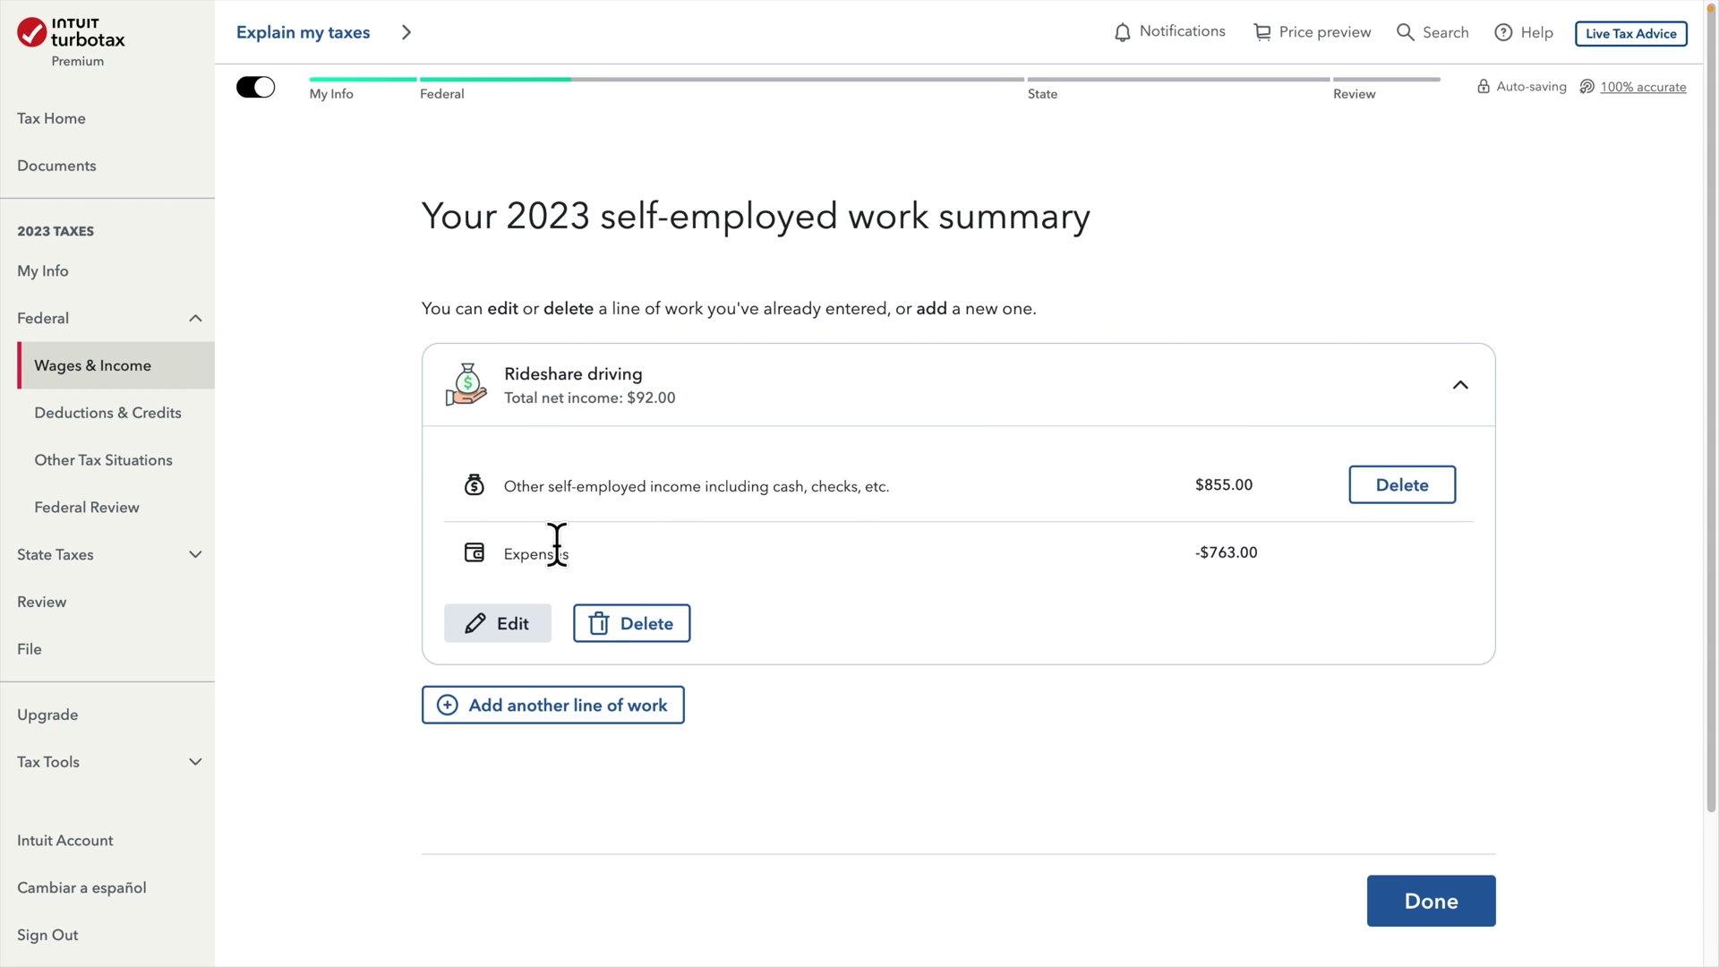
scroll(872, 551, "down", 1)
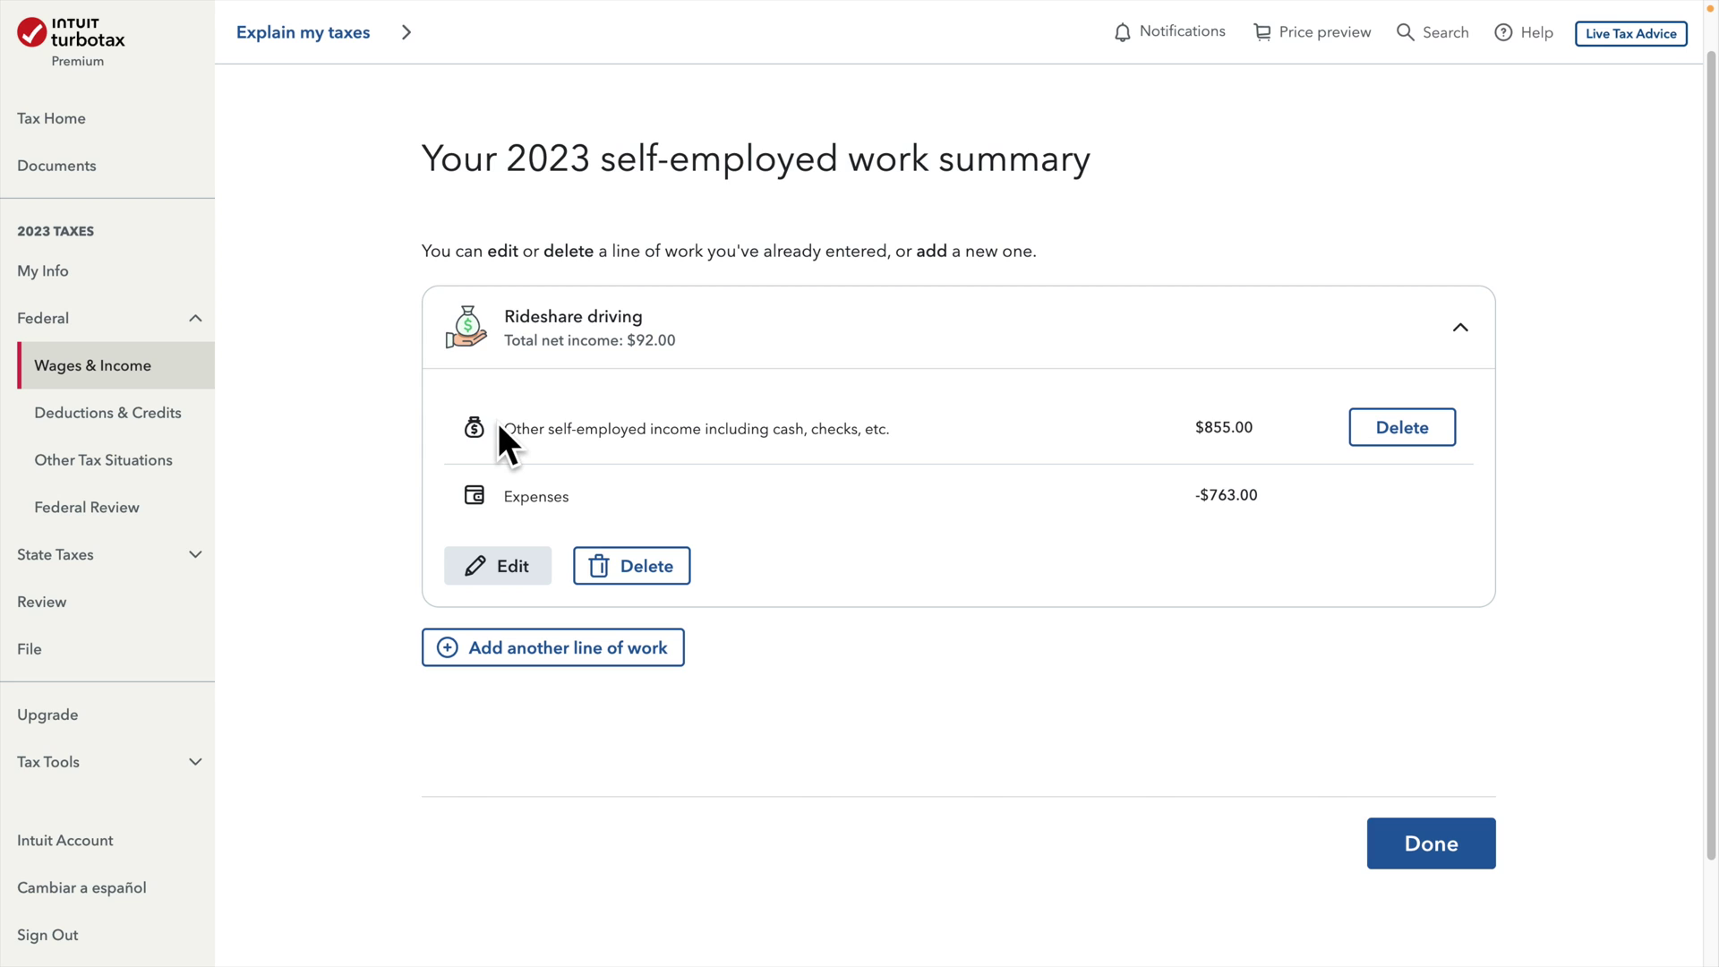
left_click_drag(498, 426, 914, 434)
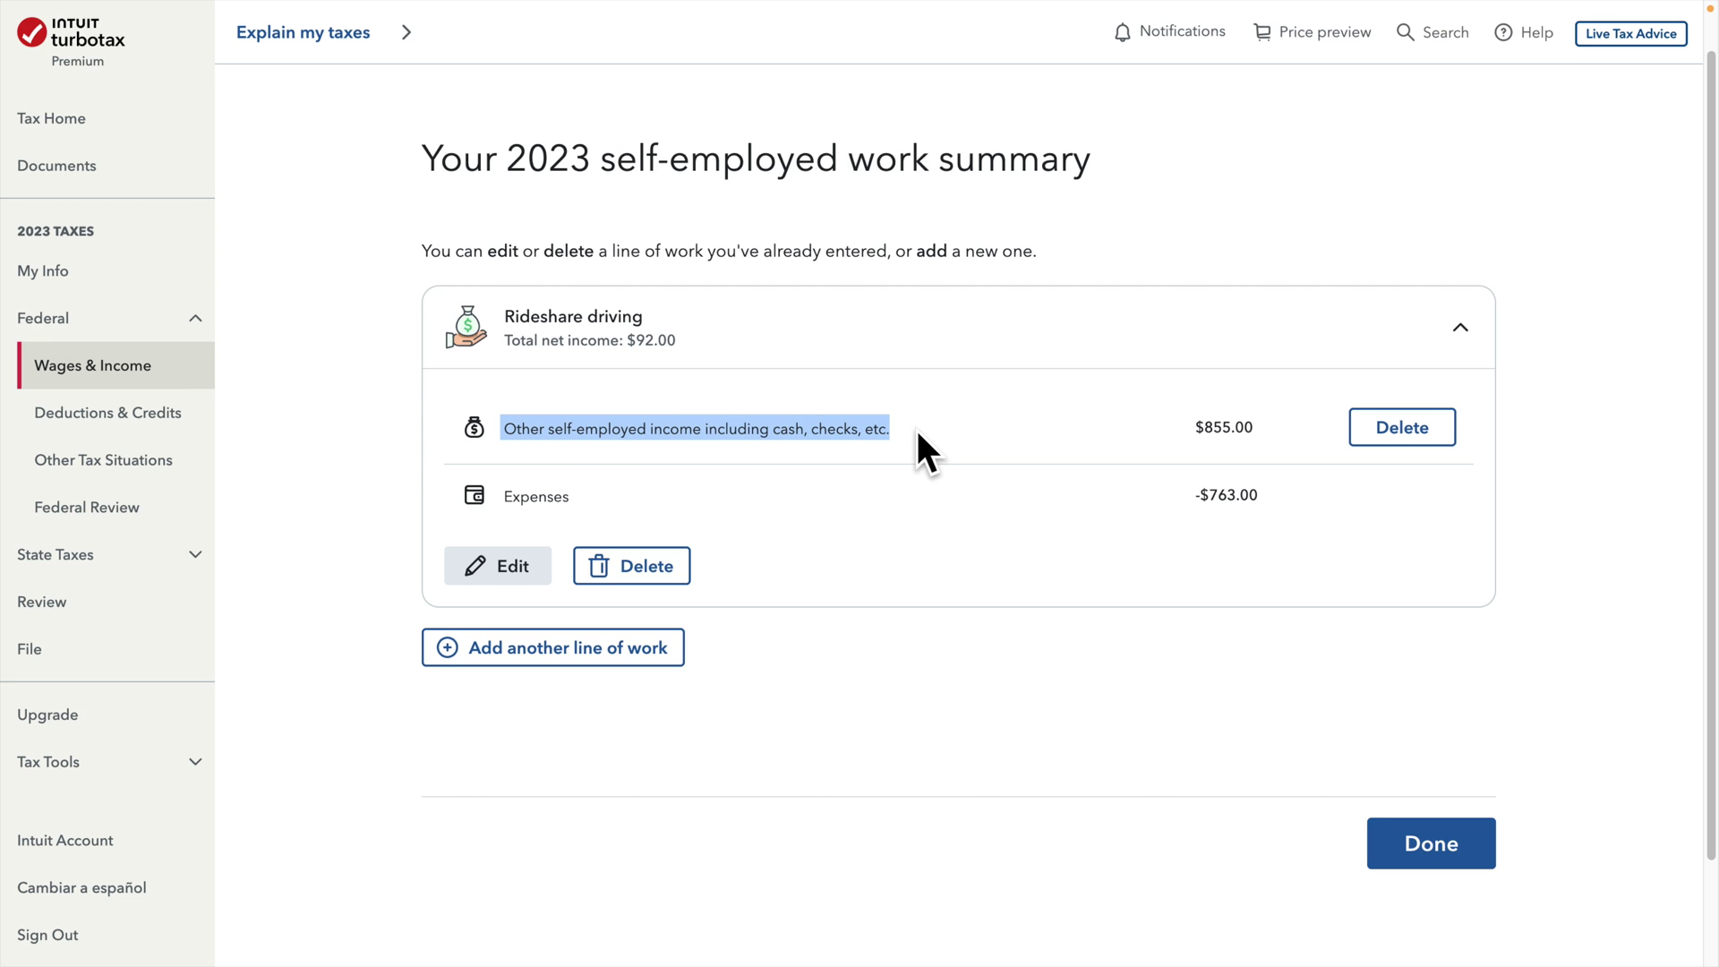